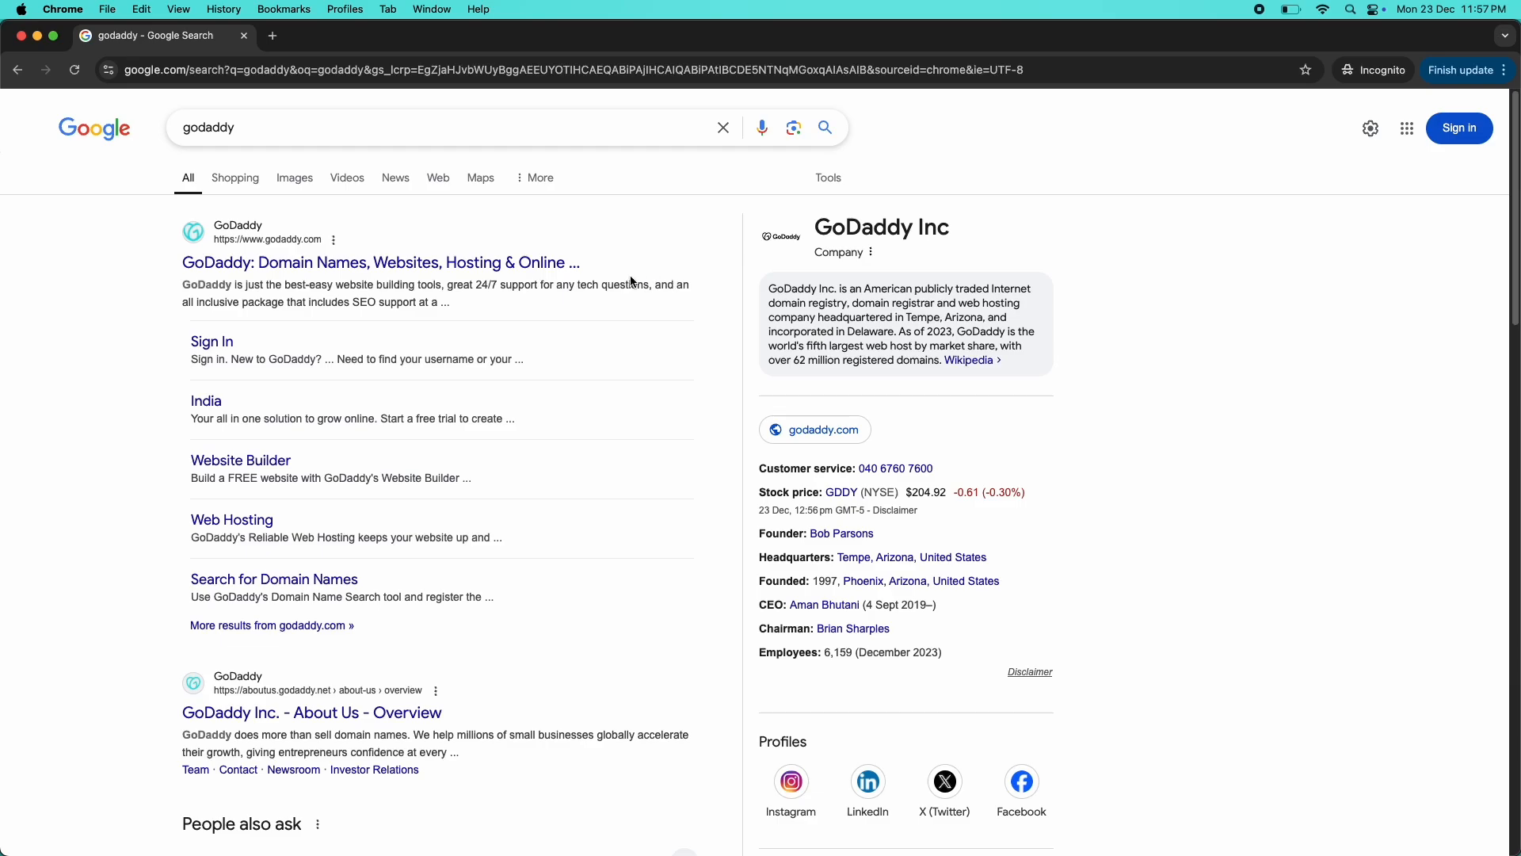
# - Open the GoDaddy website from the search results and start signing in with a Google account
pyautogui.click(353, 263)
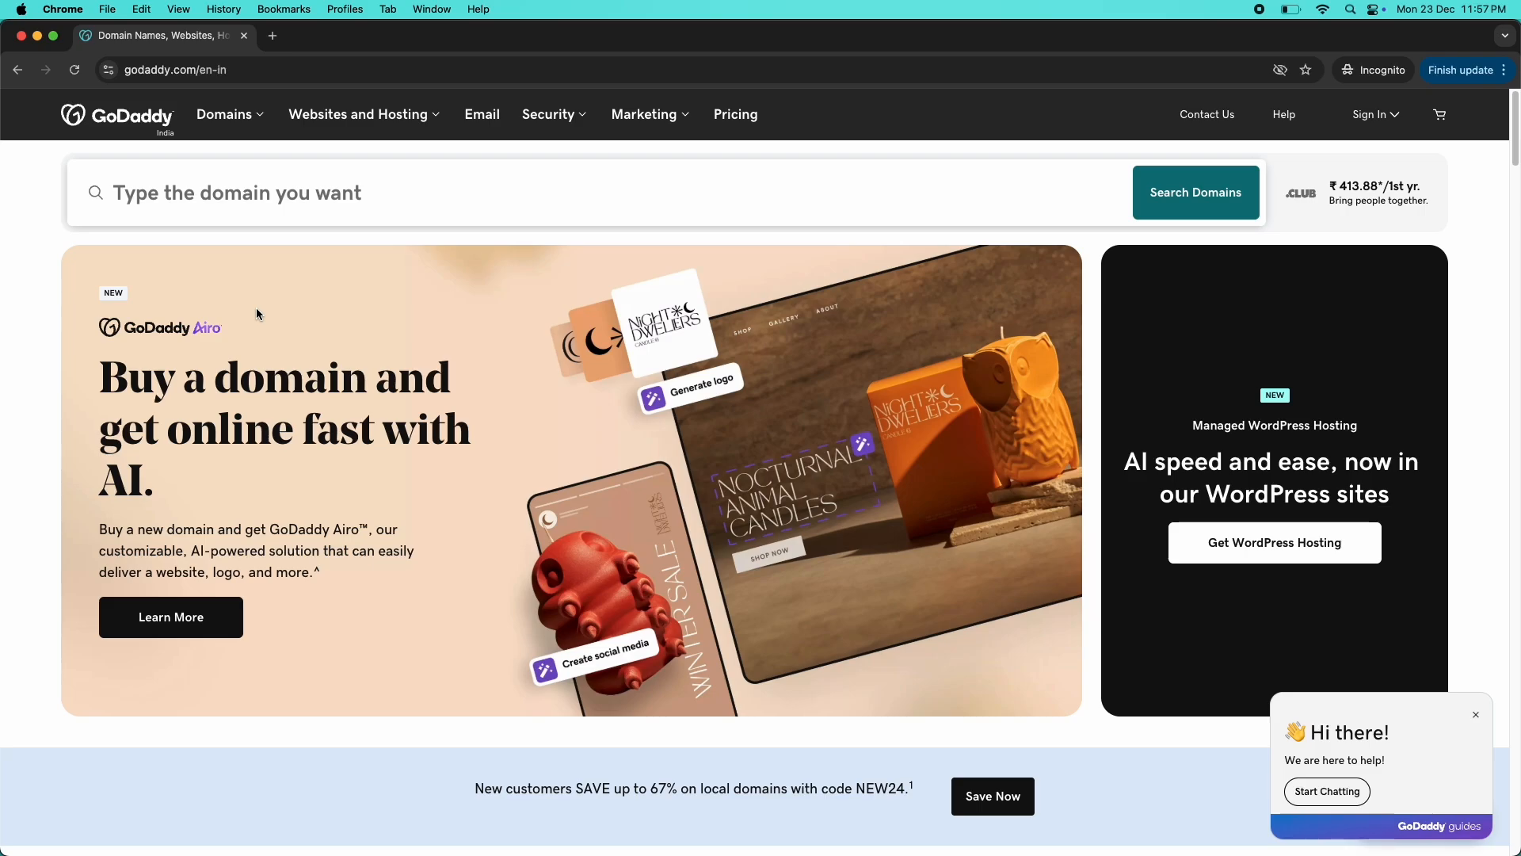
pyautogui.click(1386, 119)
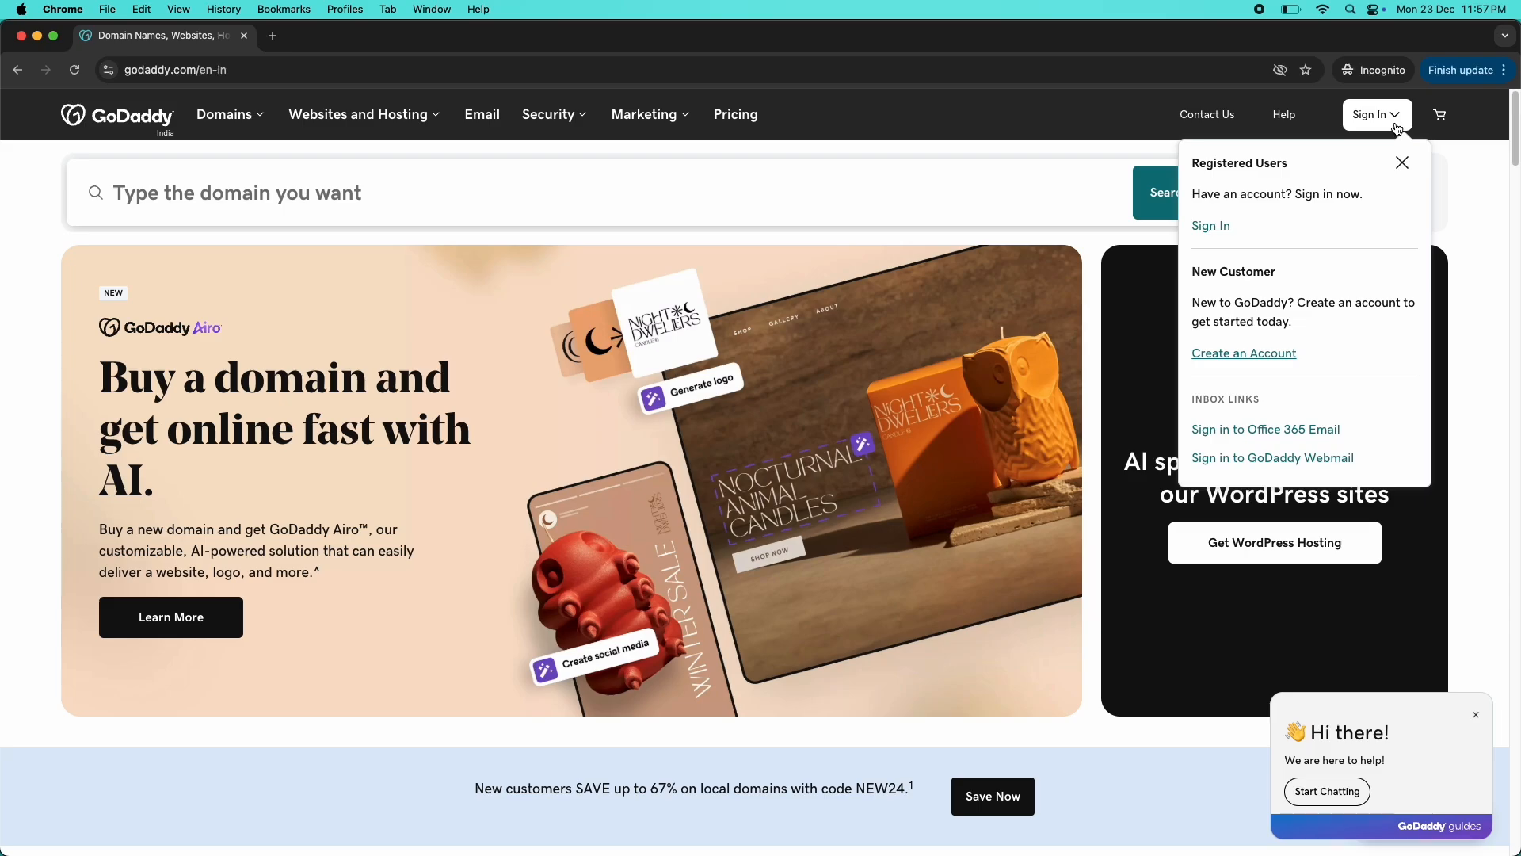
pyautogui.click(1202, 227)
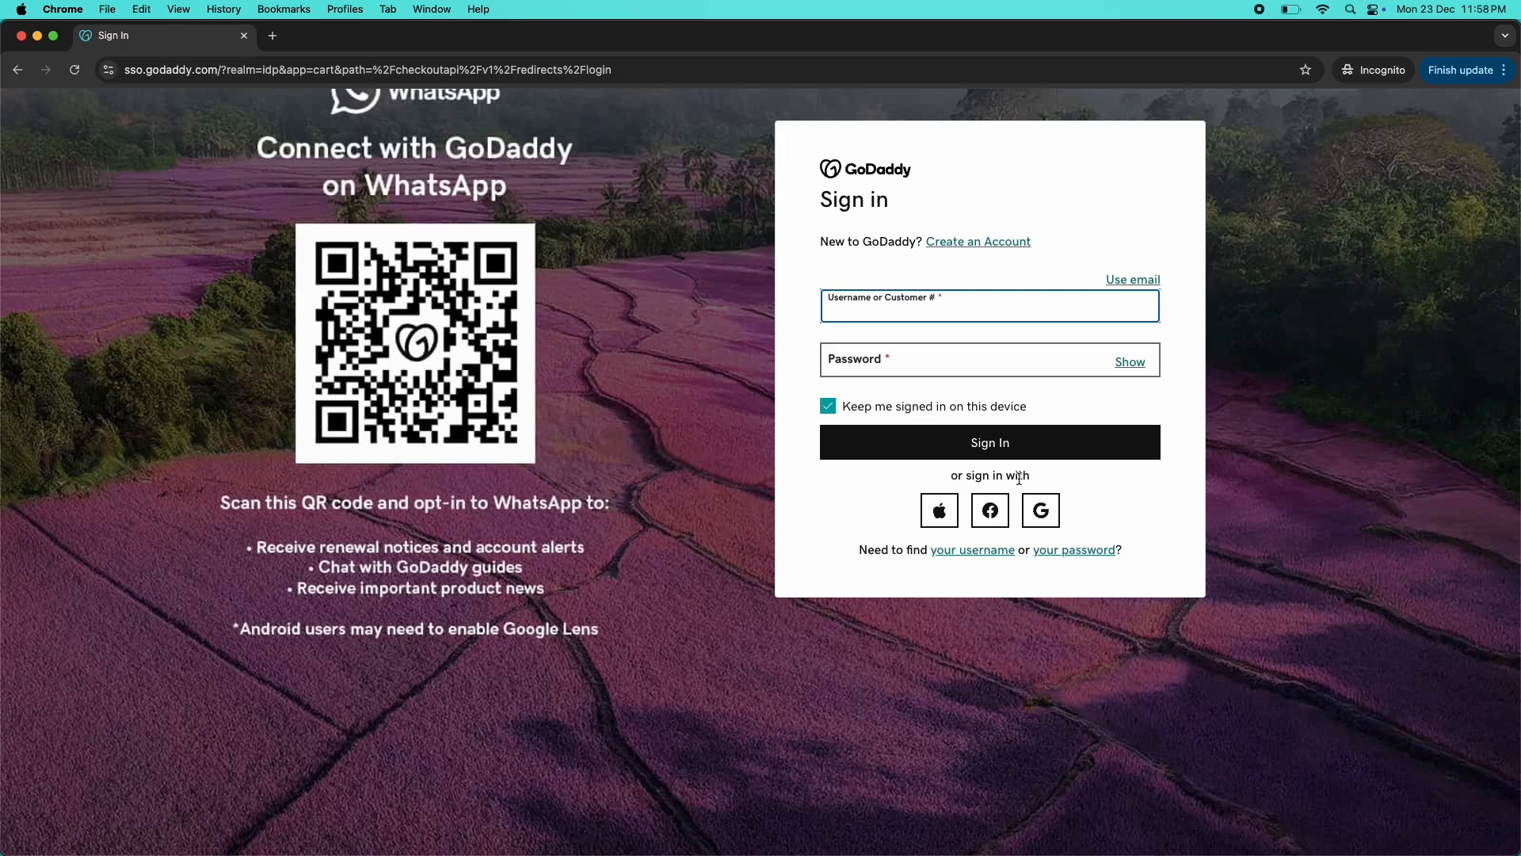
pyautogui.click(1046, 519)
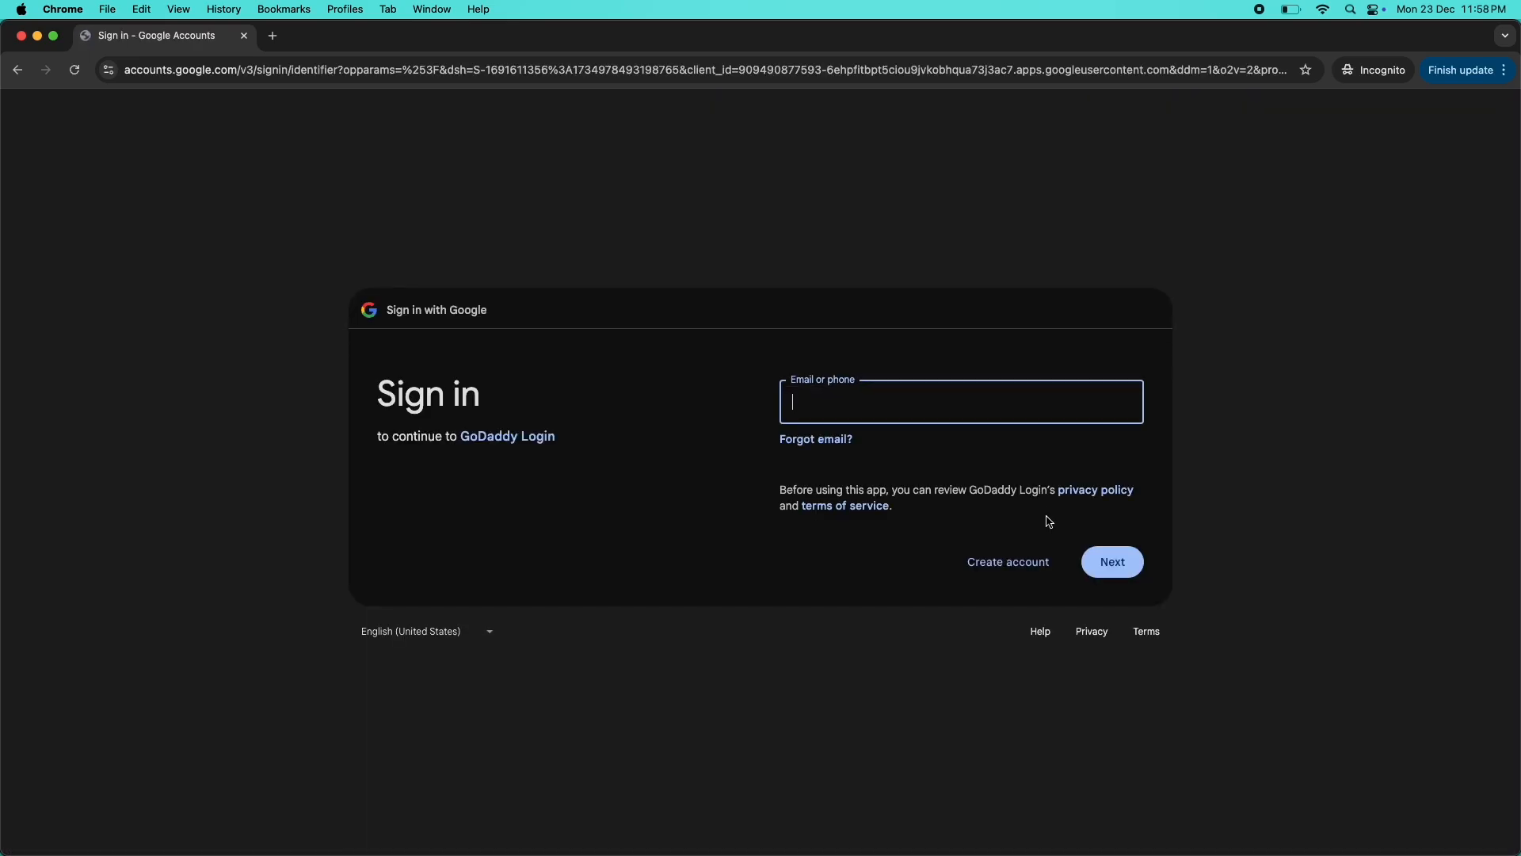
pyautogui.click(909, 375)
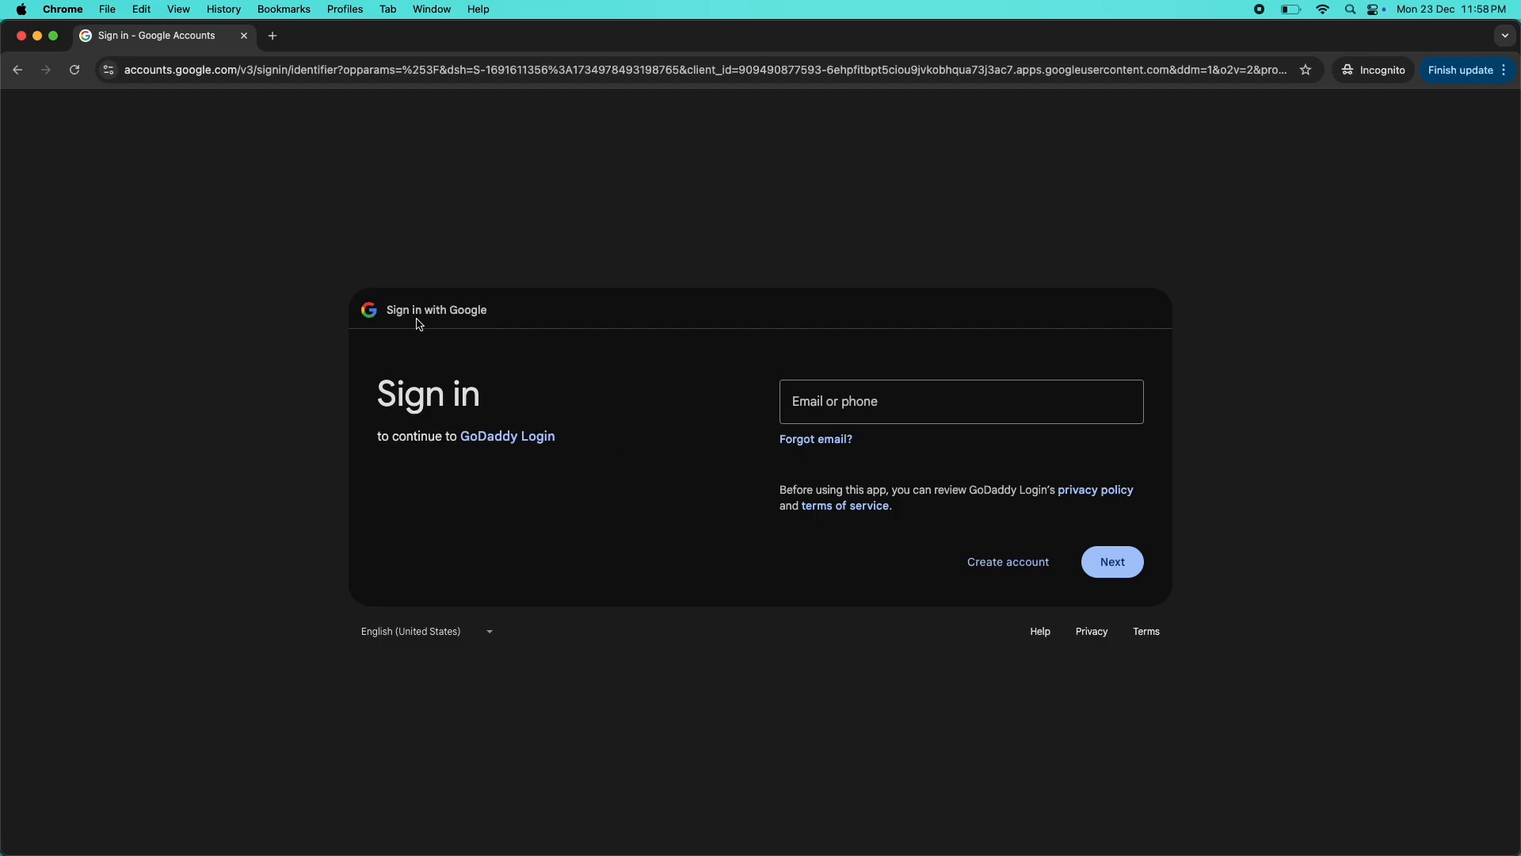
pyautogui.moveTo(377, 317); pyautogui.dragTo(546, 303)
pyautogui.click(549, 308)
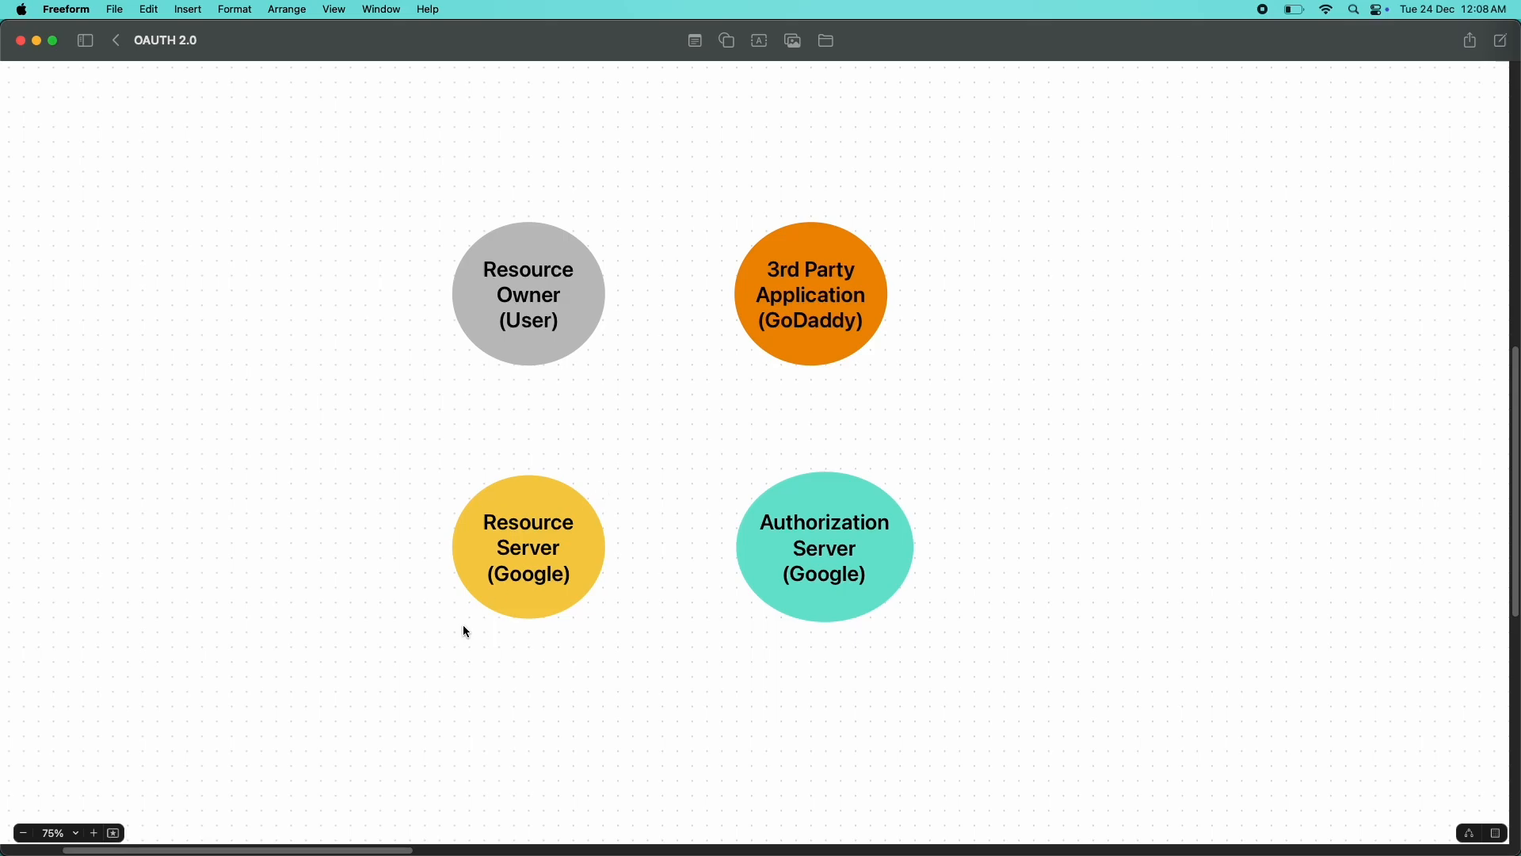
# - Switch to the OAUTH 2.0 board in Freeform and examine the login flow from the GoDaddy sign-in to the Google consent screen
pyautogui.moveTo(285, 849); pyautogui.dragTo(655, 829)
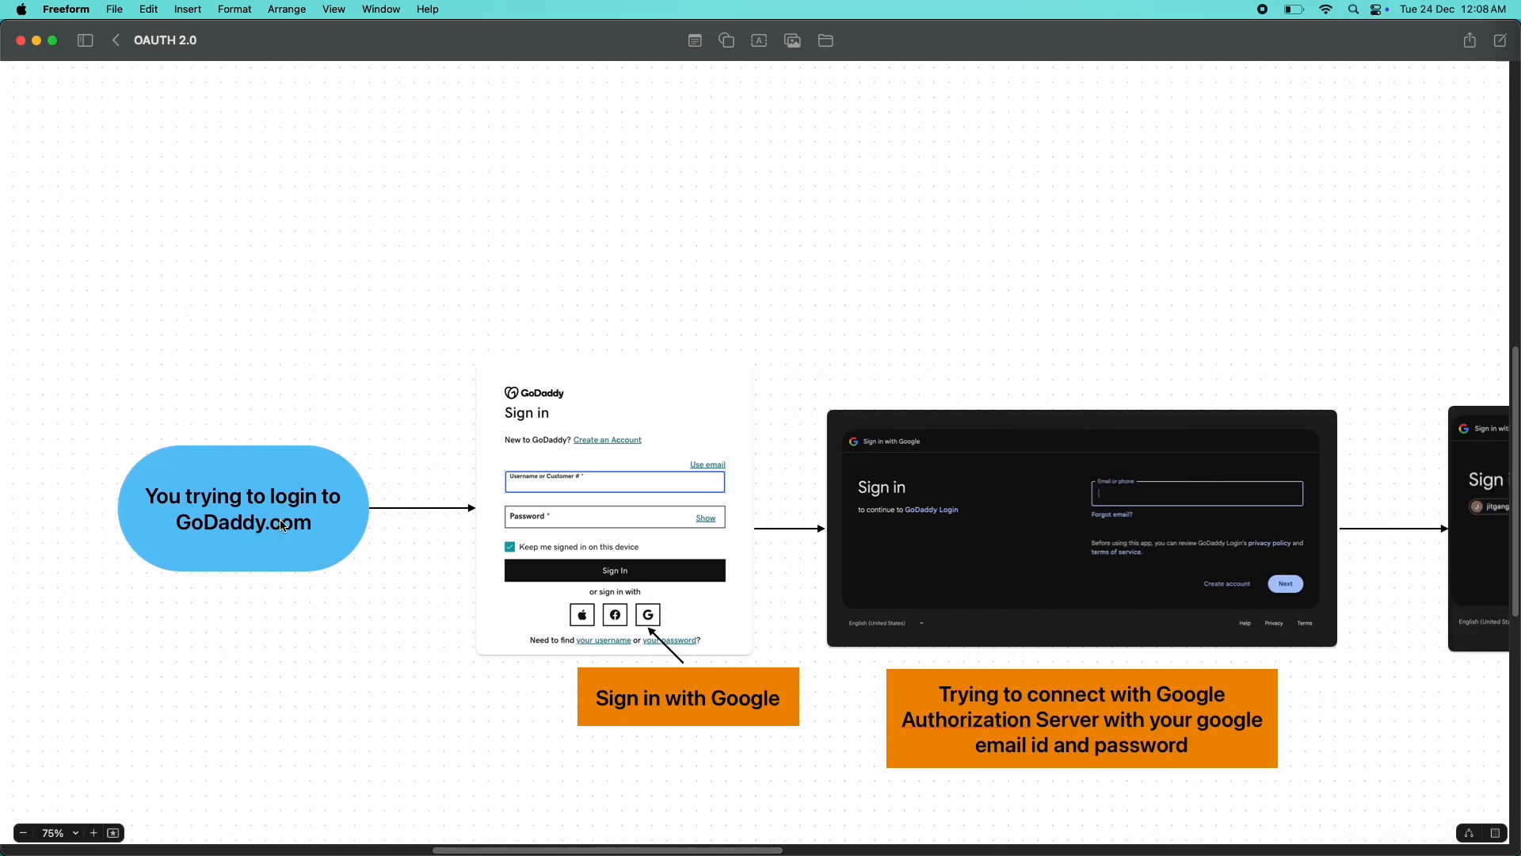
pyautogui.scroll(-4, 374, 539)
pyautogui.scroll(1, 388, 526)
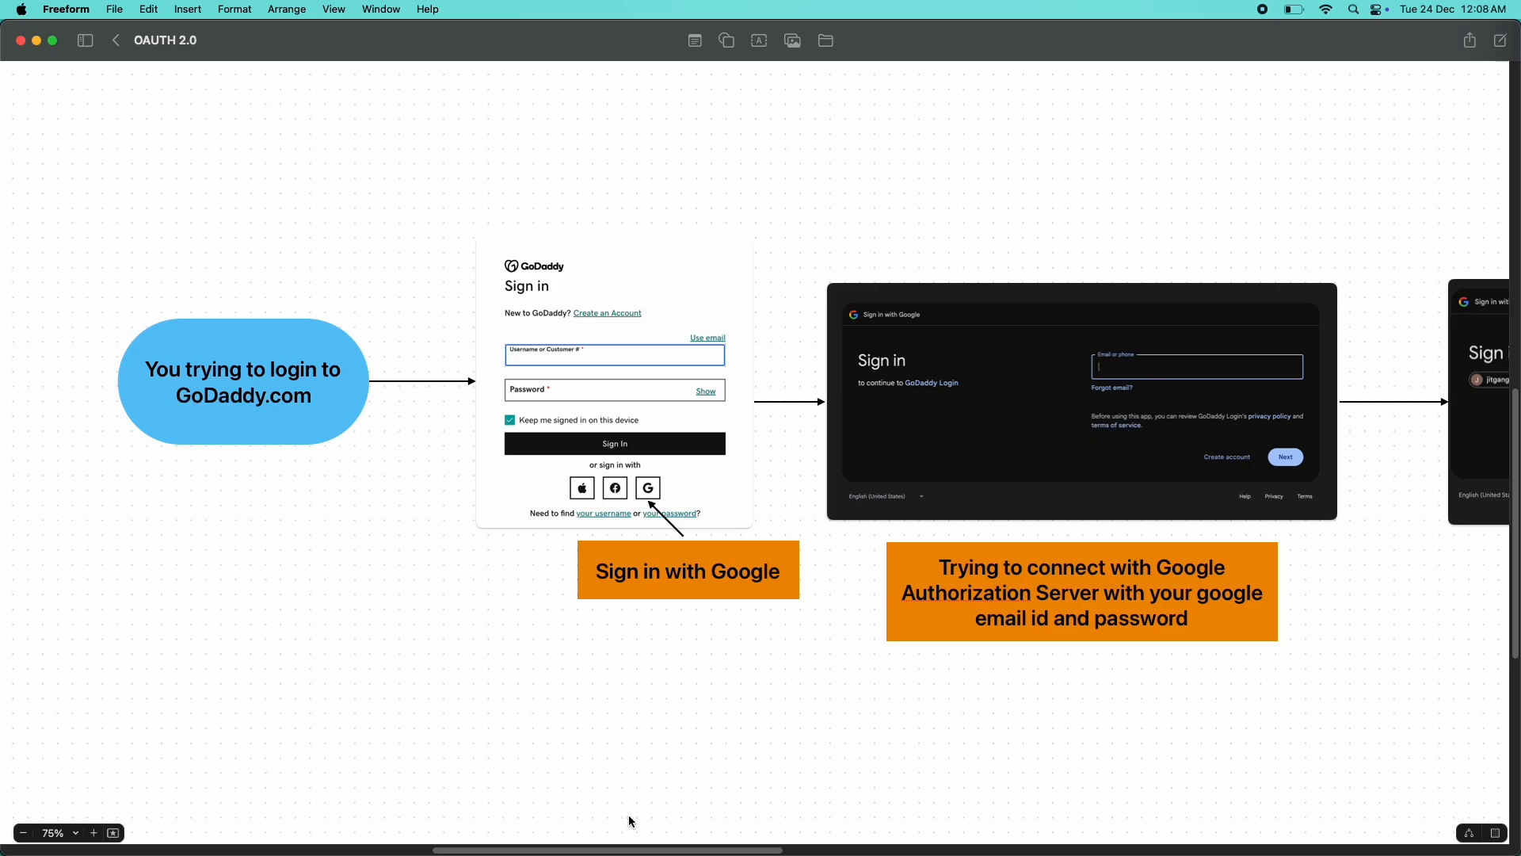
pyautogui.moveTo(632, 849); pyautogui.dragTo(713, 850)
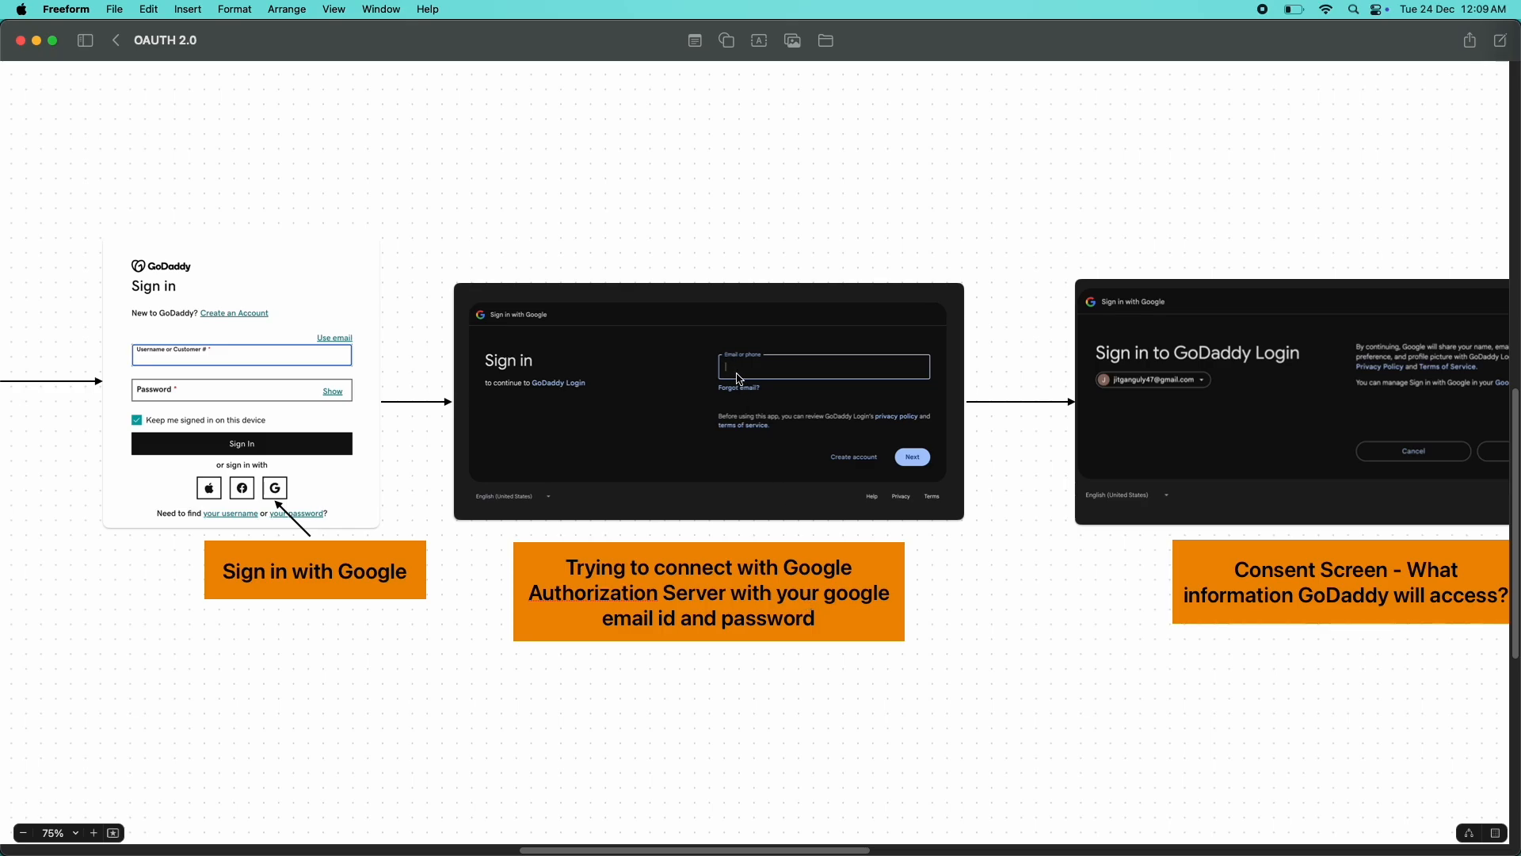
pyautogui.hscroll(10, 740, 379)
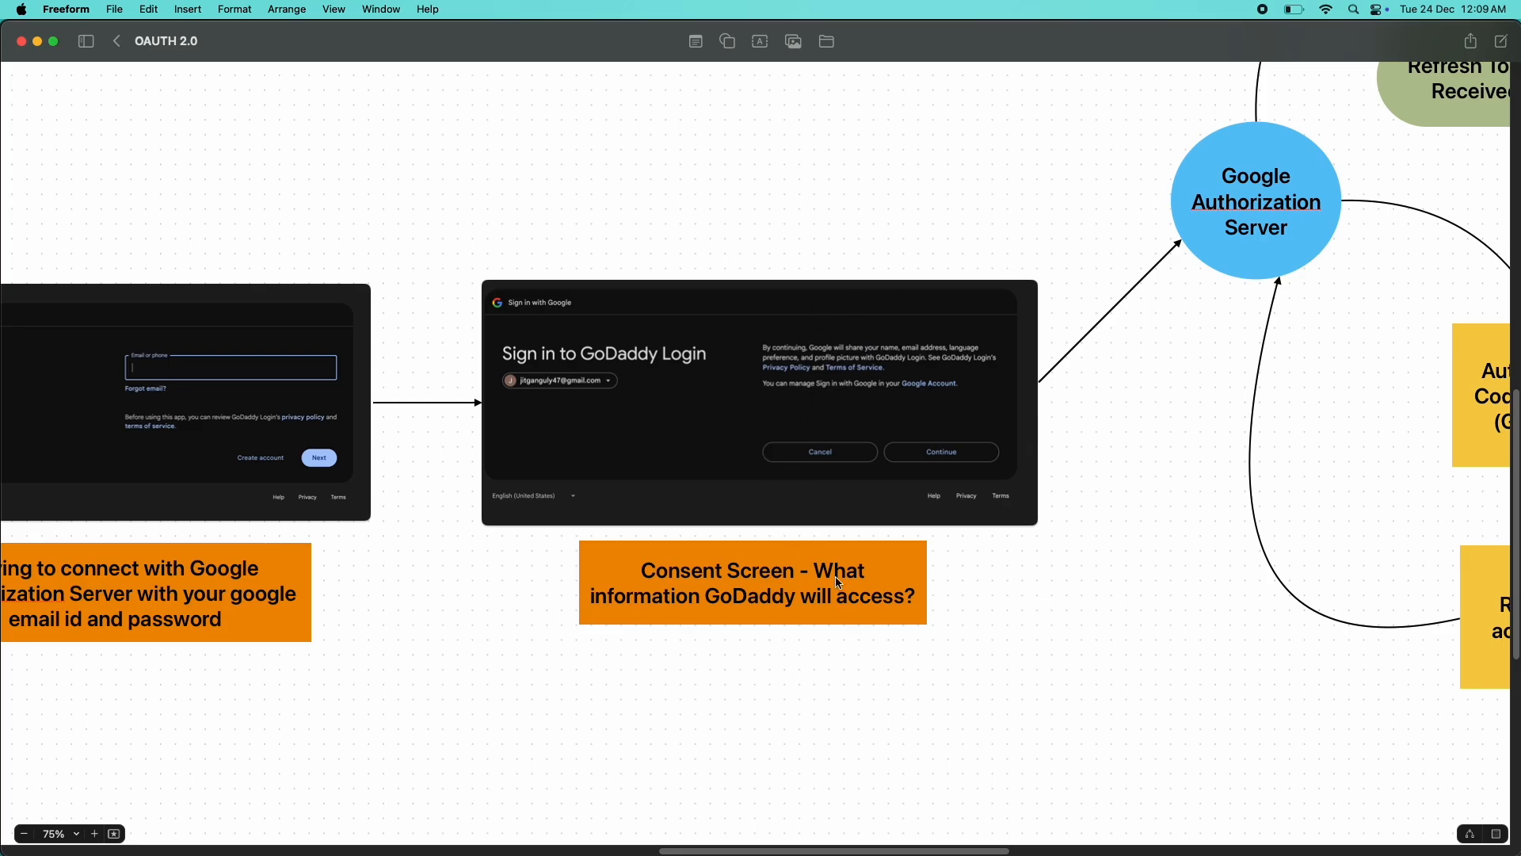
pyautogui.click(95, 834)
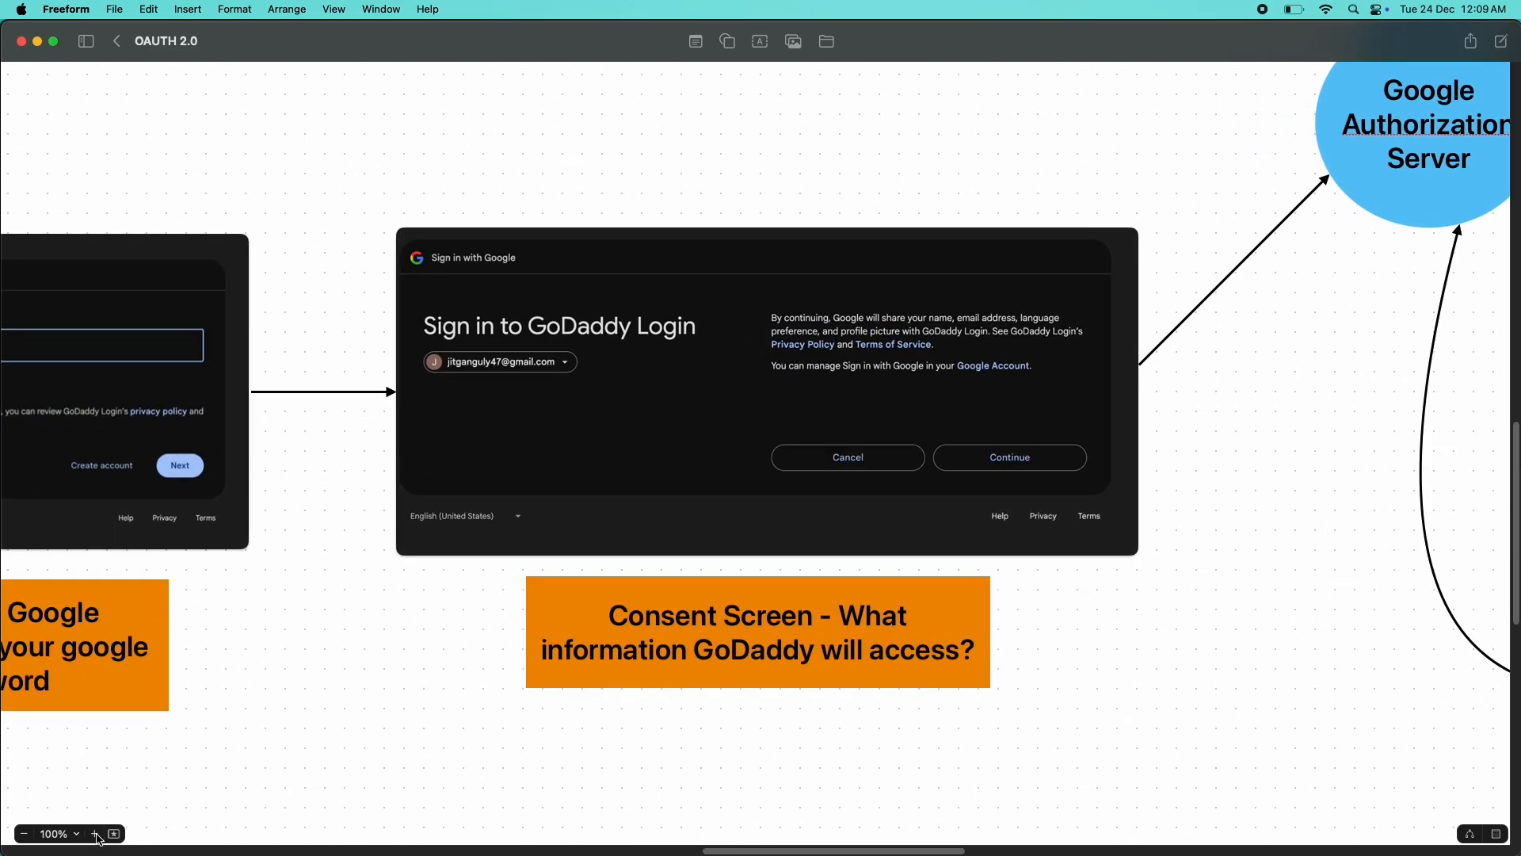
pyautogui.click(96, 834)
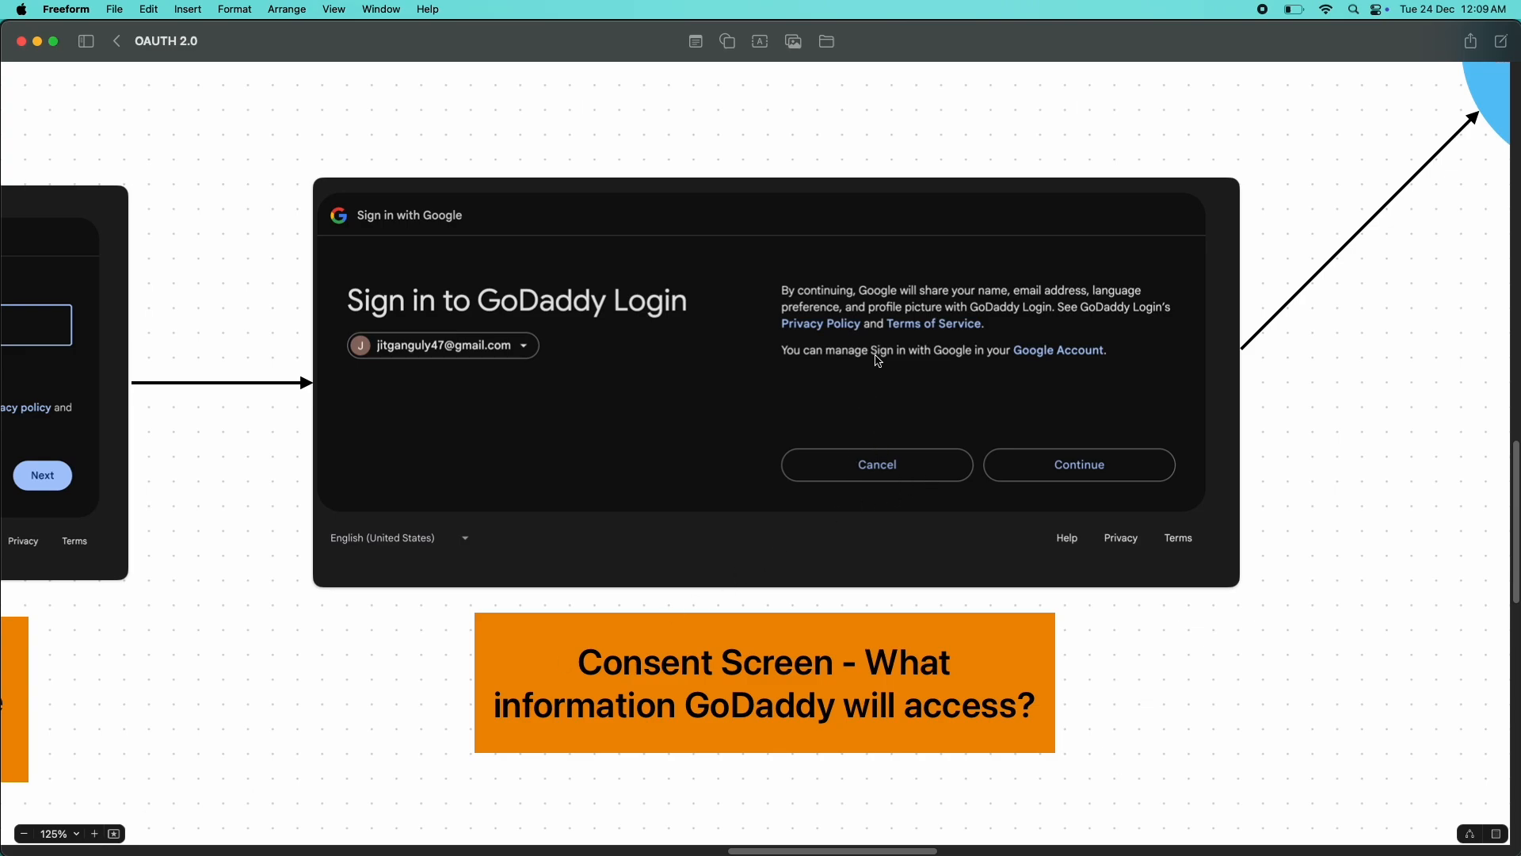
pyautogui.hscroll(1, 441, 362)
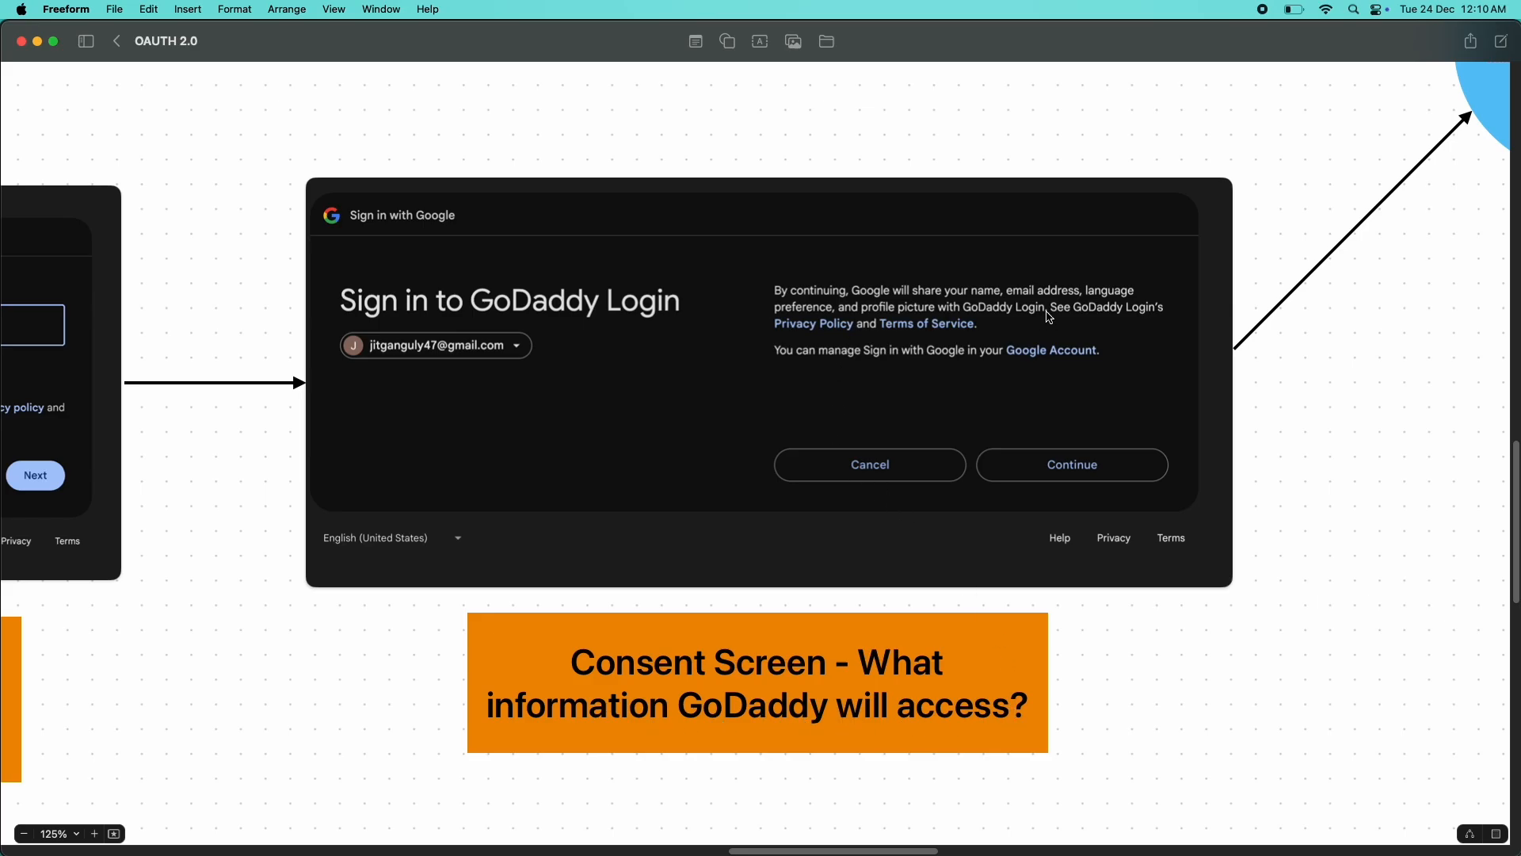
# - Follow the diagram from the Google Authorization Server through the authorisation code and access token request to the received access and refresh tokens
pyautogui.hscroll(10, 1155, 462)
pyautogui.scroll(3, 1155, 462)
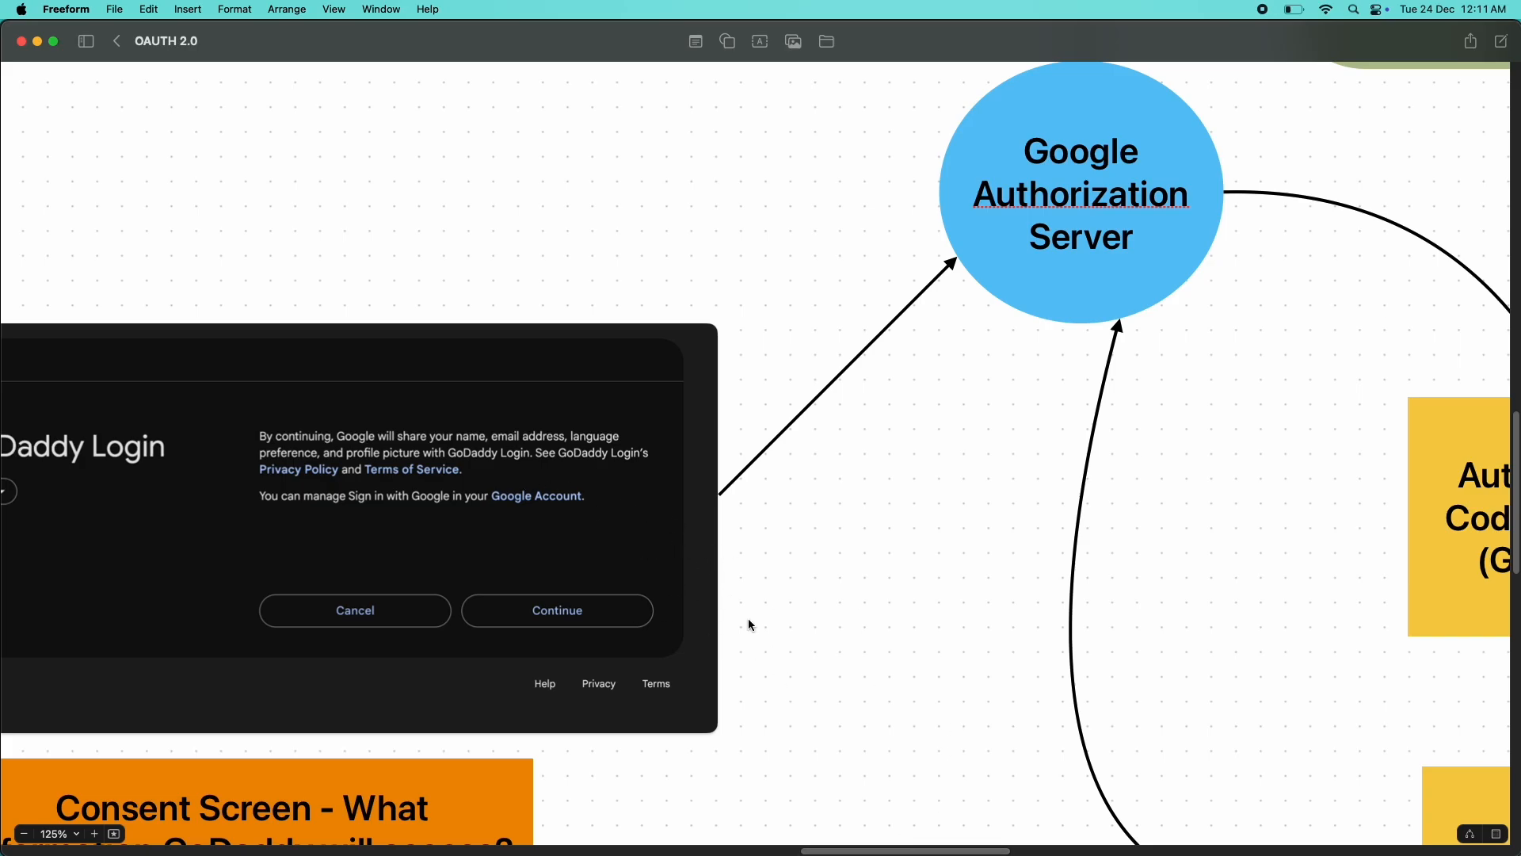
pyautogui.moveTo(865, 850); pyautogui.dragTo(896, 850)
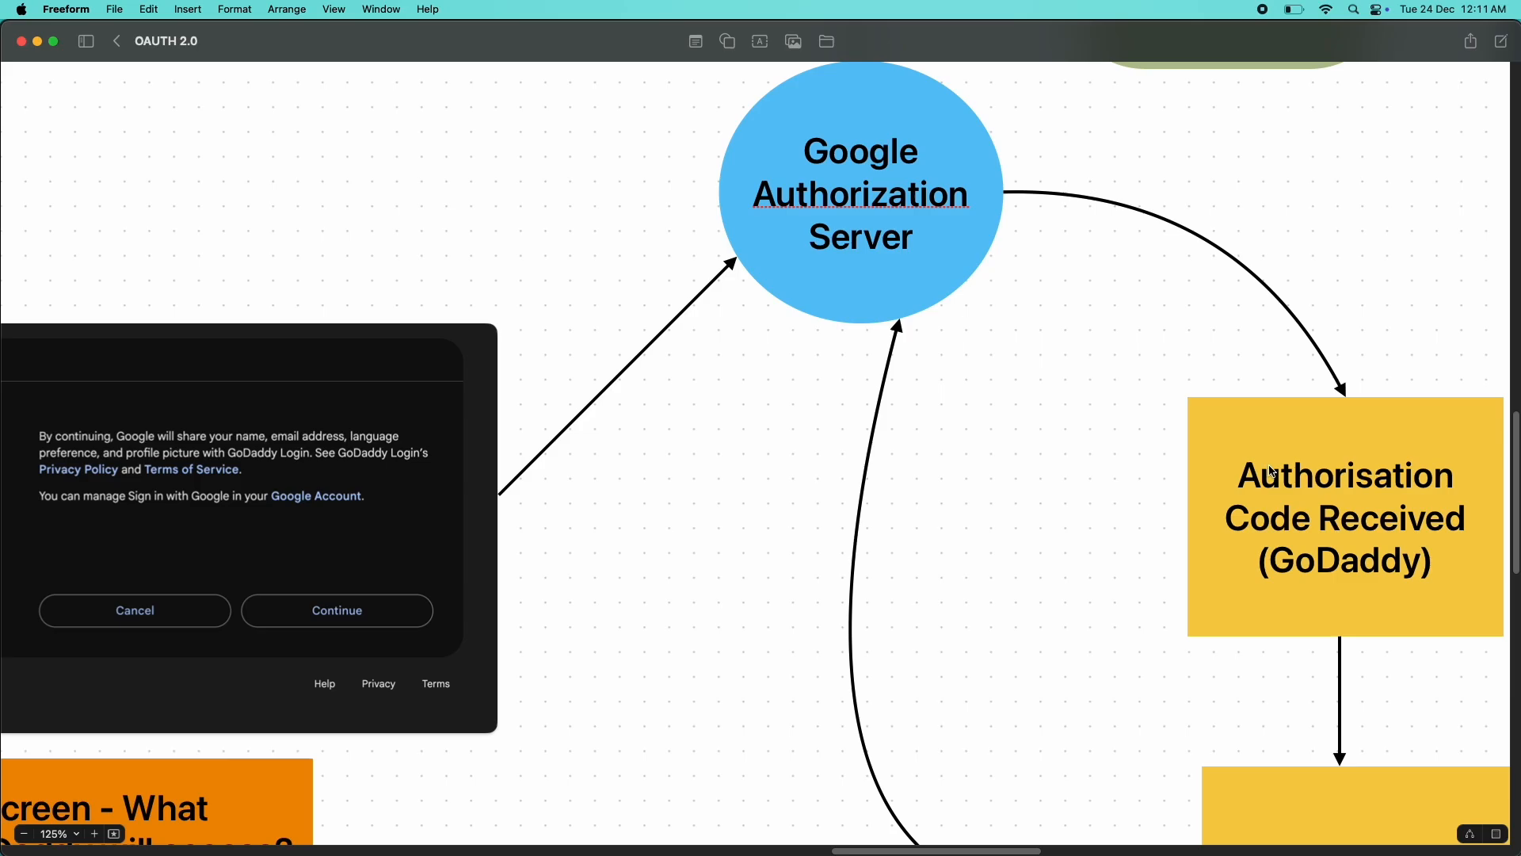
pyautogui.scroll(-5, 1206, 515)
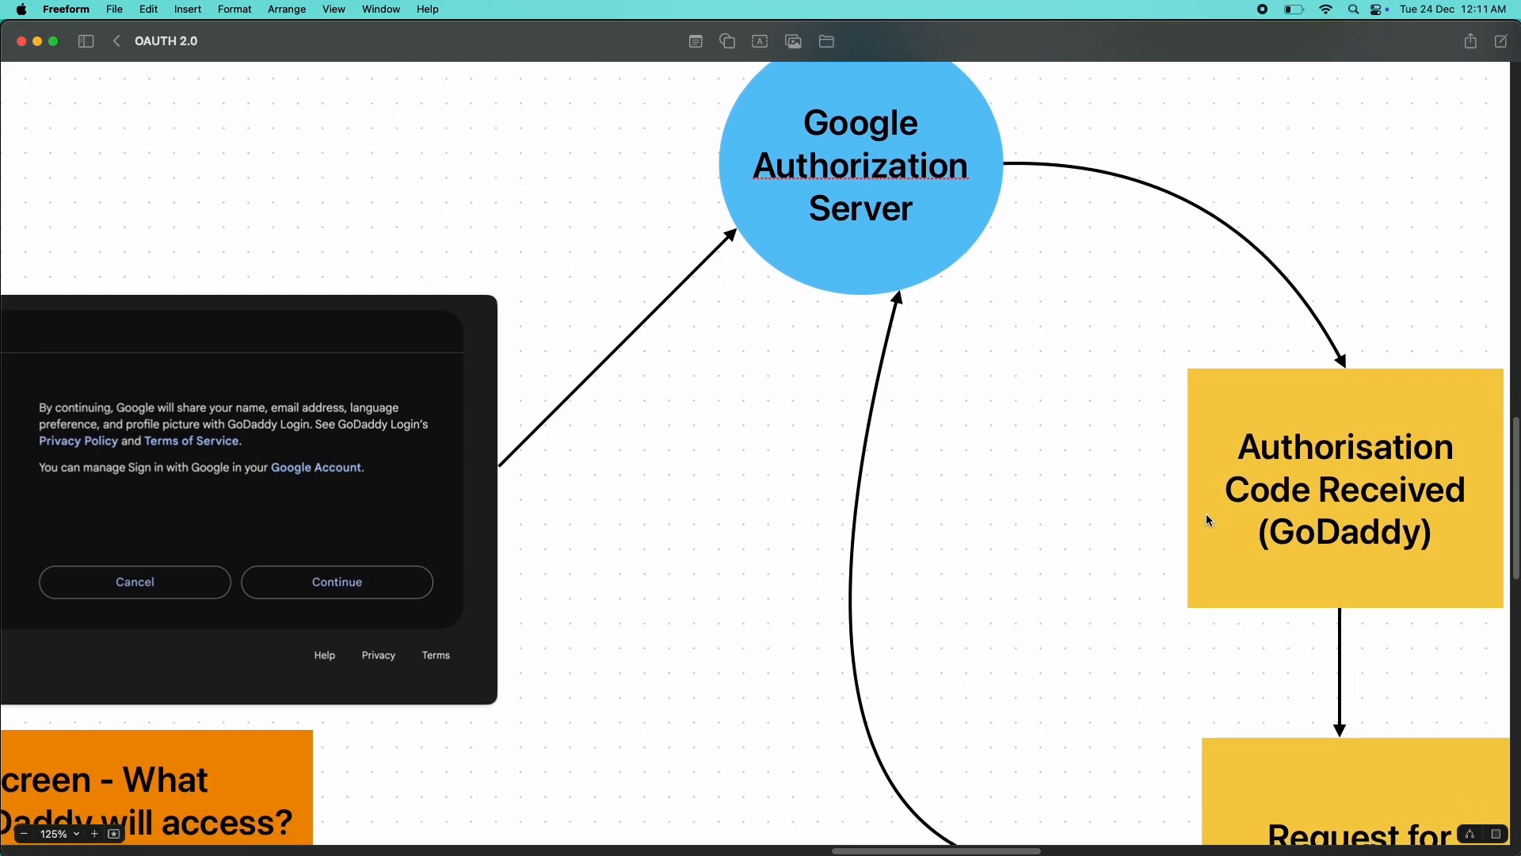
pyautogui.scroll(-2, 1206, 515)
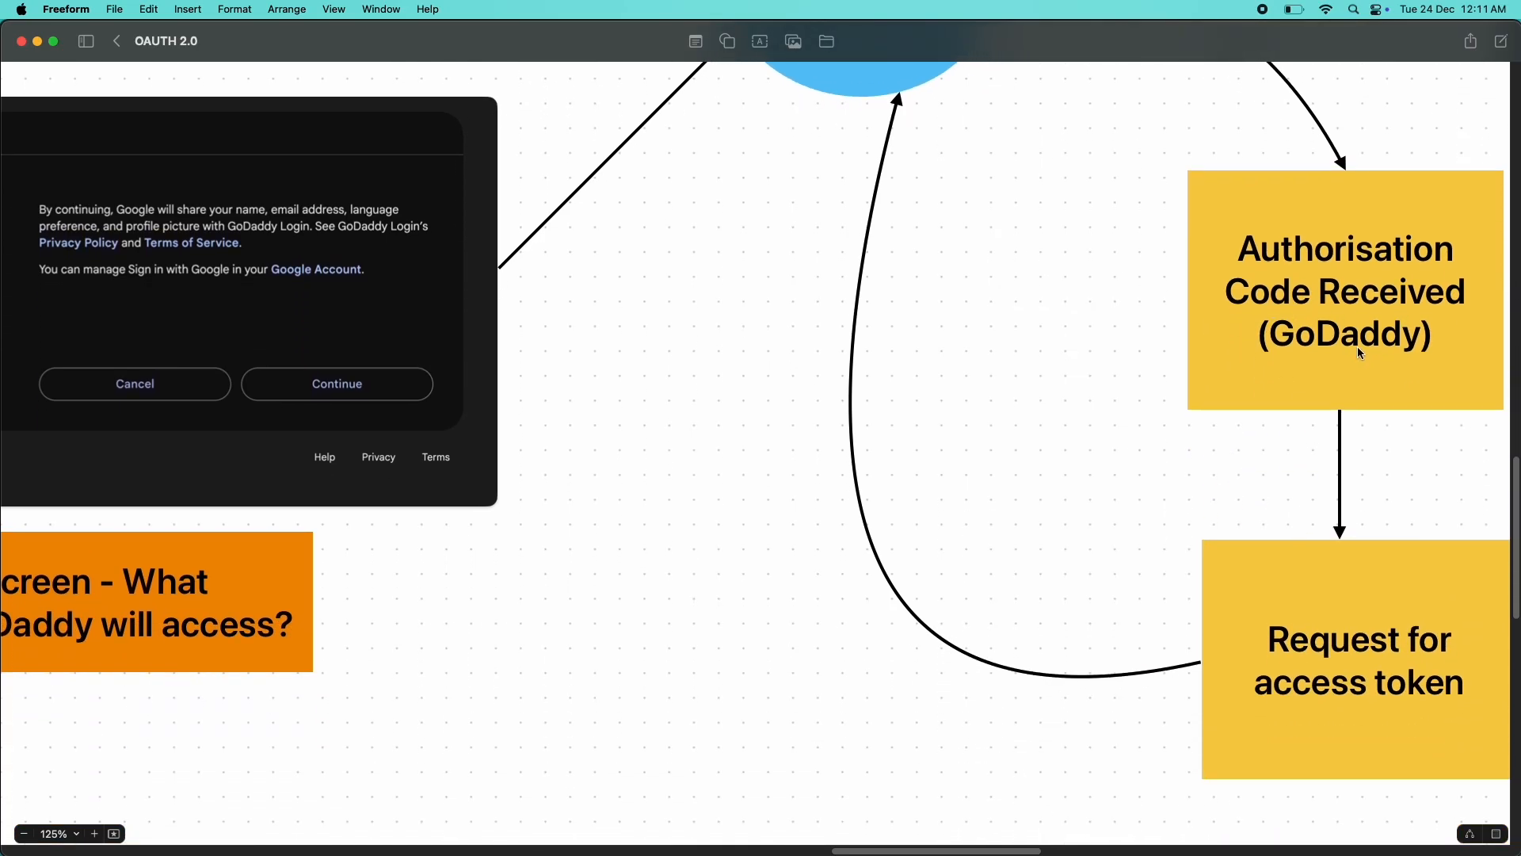
pyautogui.hscroll(3, 1063, 790)
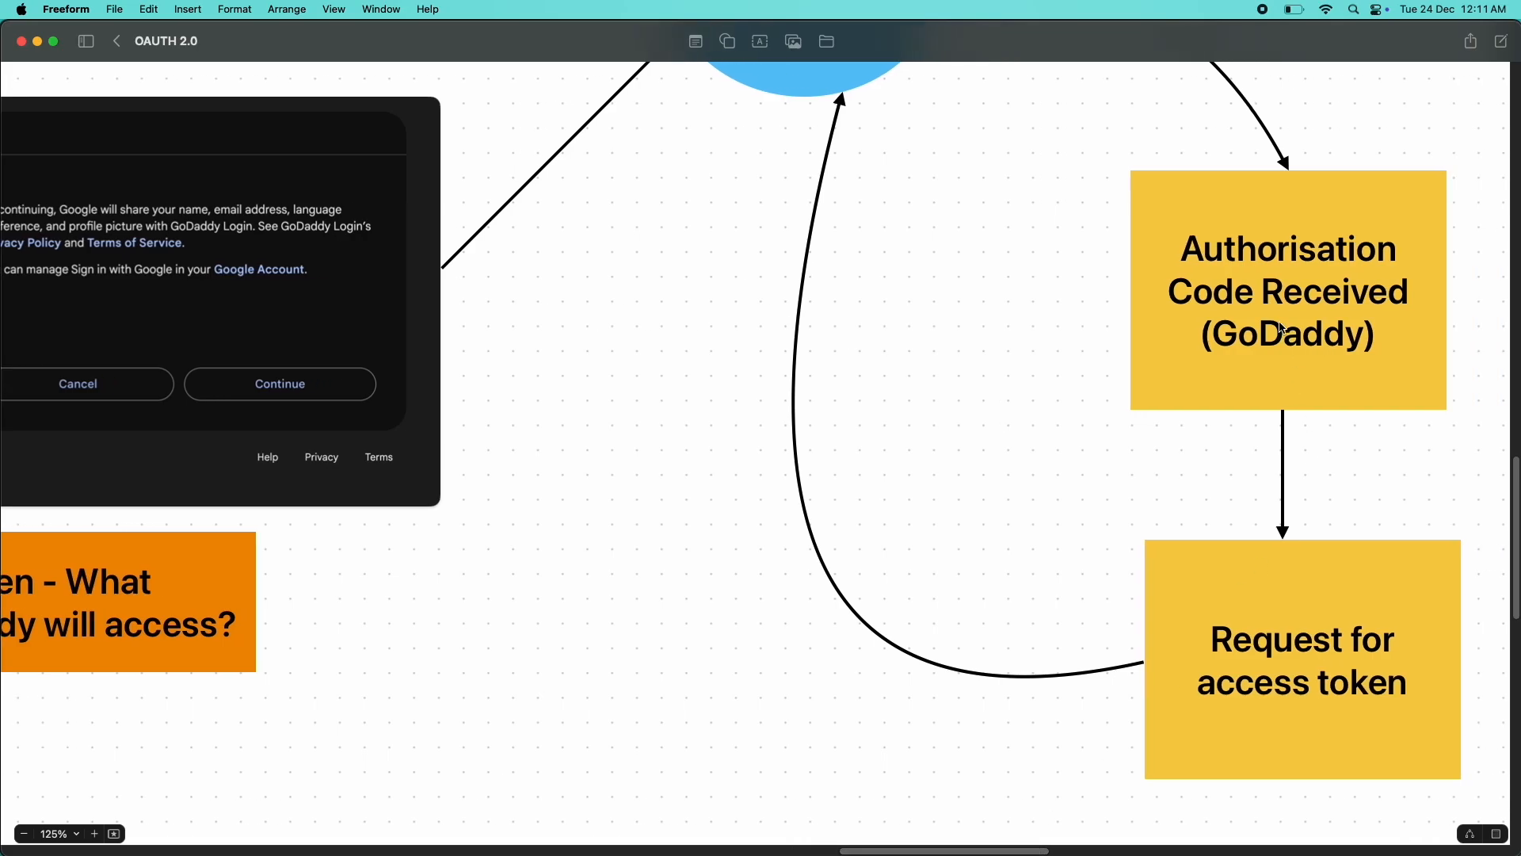
pyautogui.scroll(4, 978, 477)
pyautogui.scroll(-7, 1291, 425)
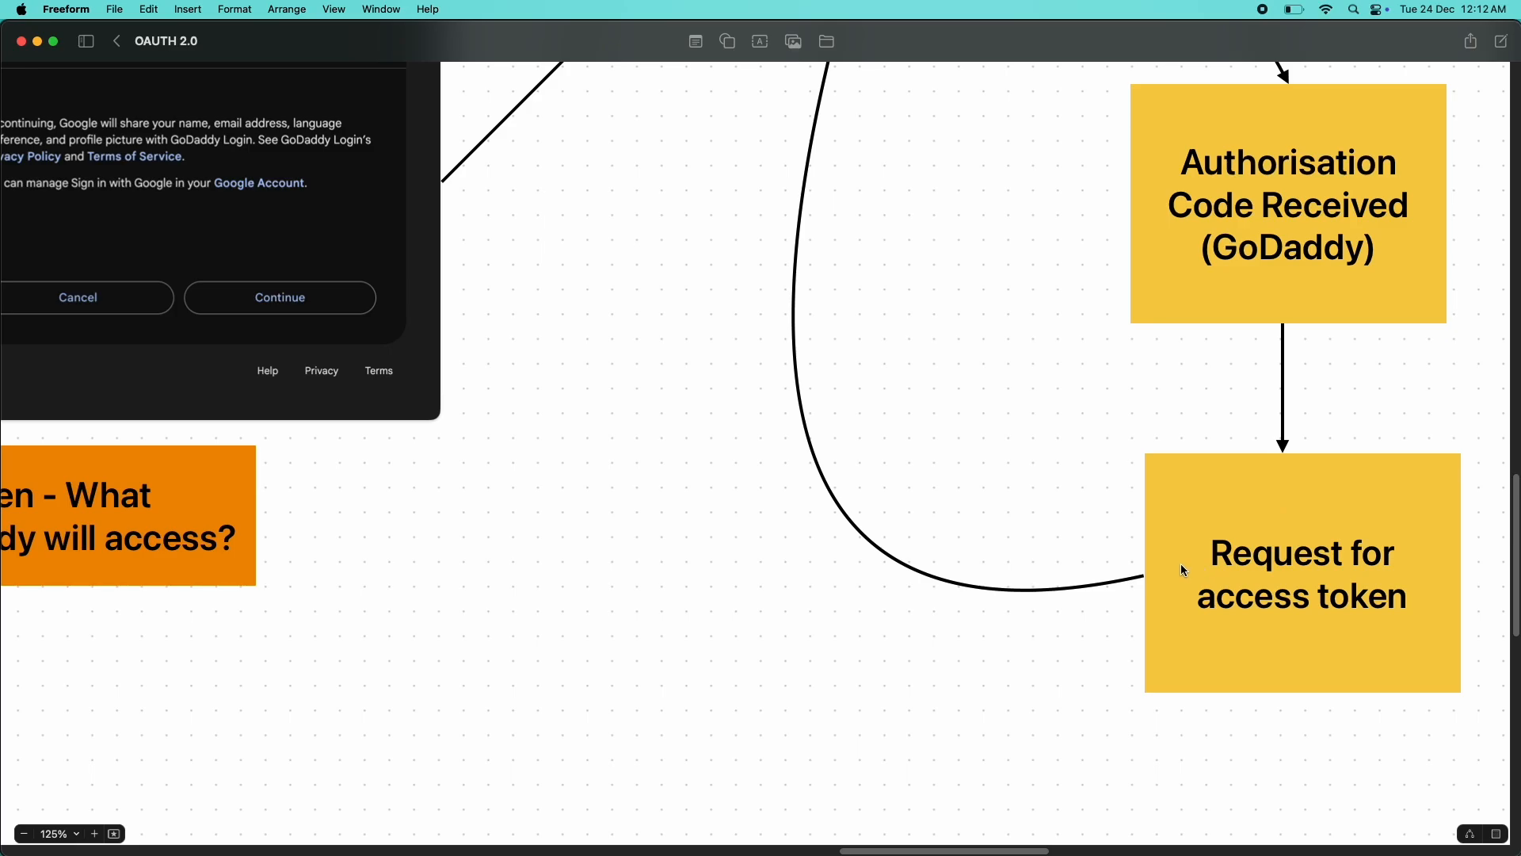
pyautogui.scroll(5, 853, 325)
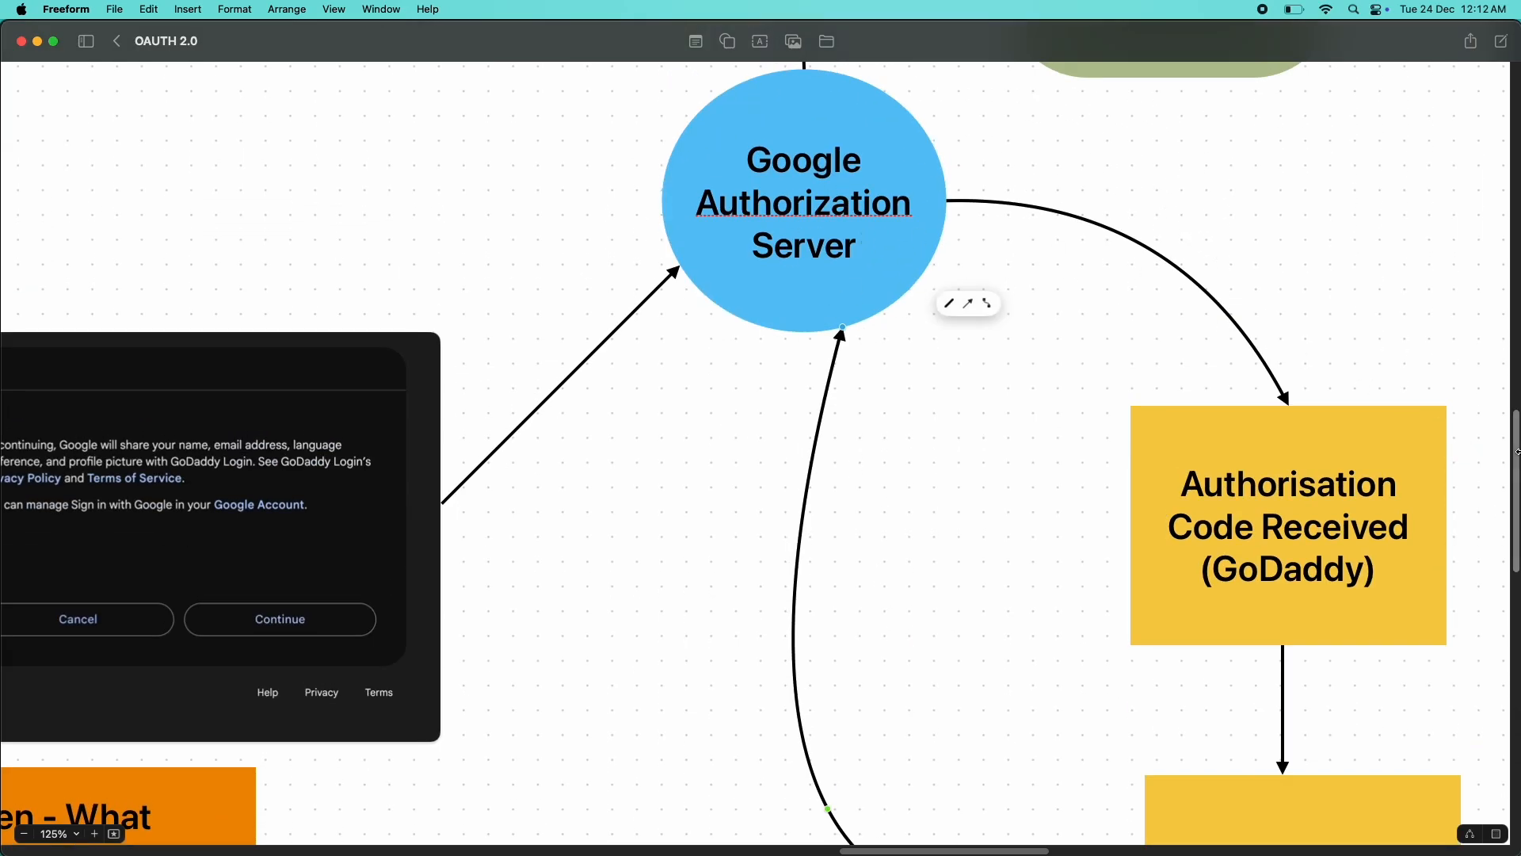
pyautogui.moveTo(1516, 458); pyautogui.dragTo(1513, 362)
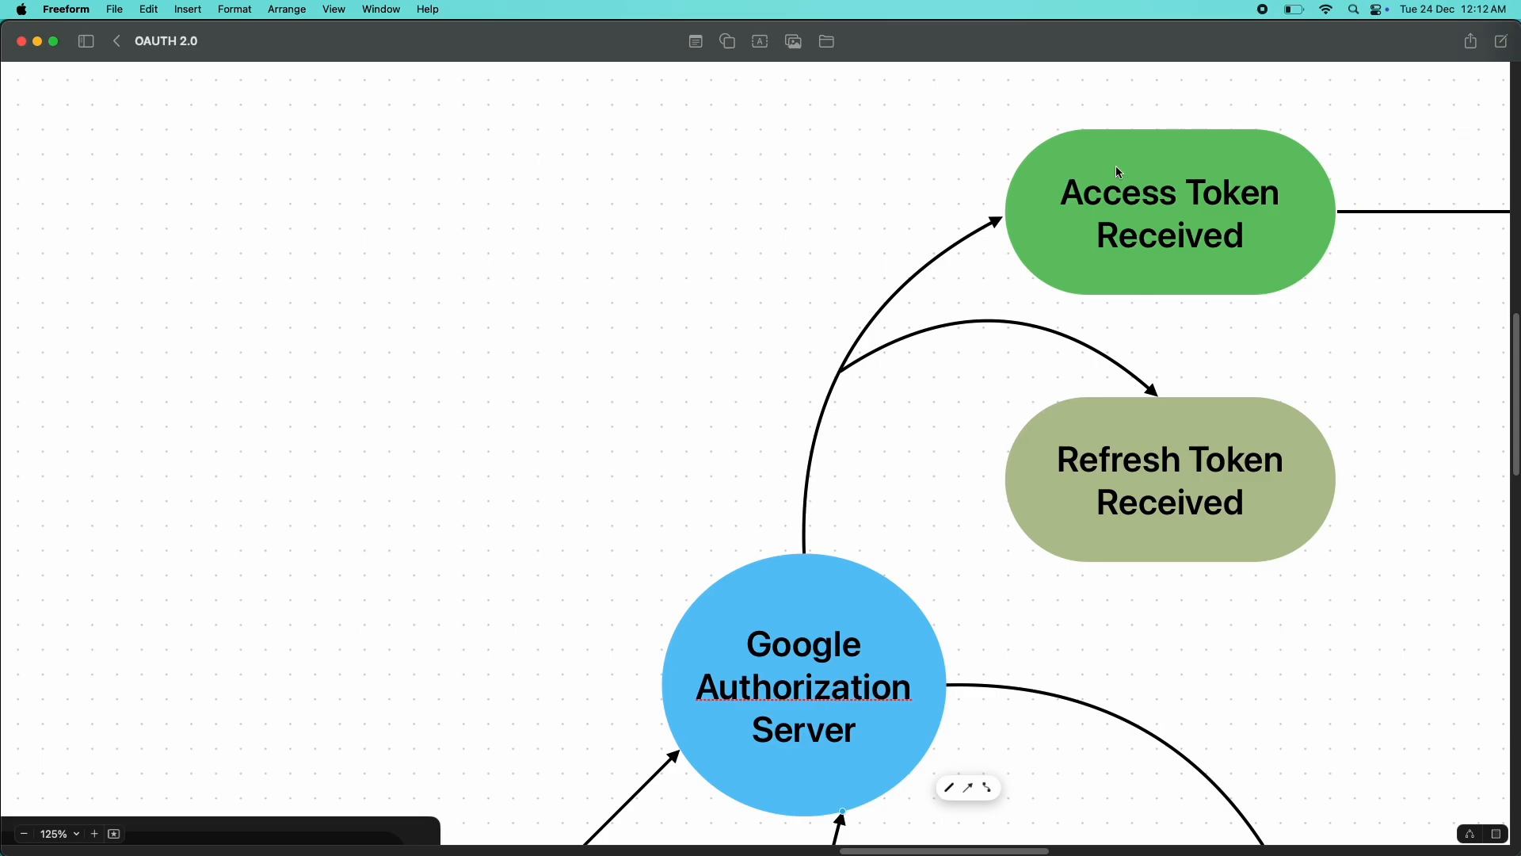
pyautogui.moveTo(988, 847); pyautogui.dragTo(1093, 846)
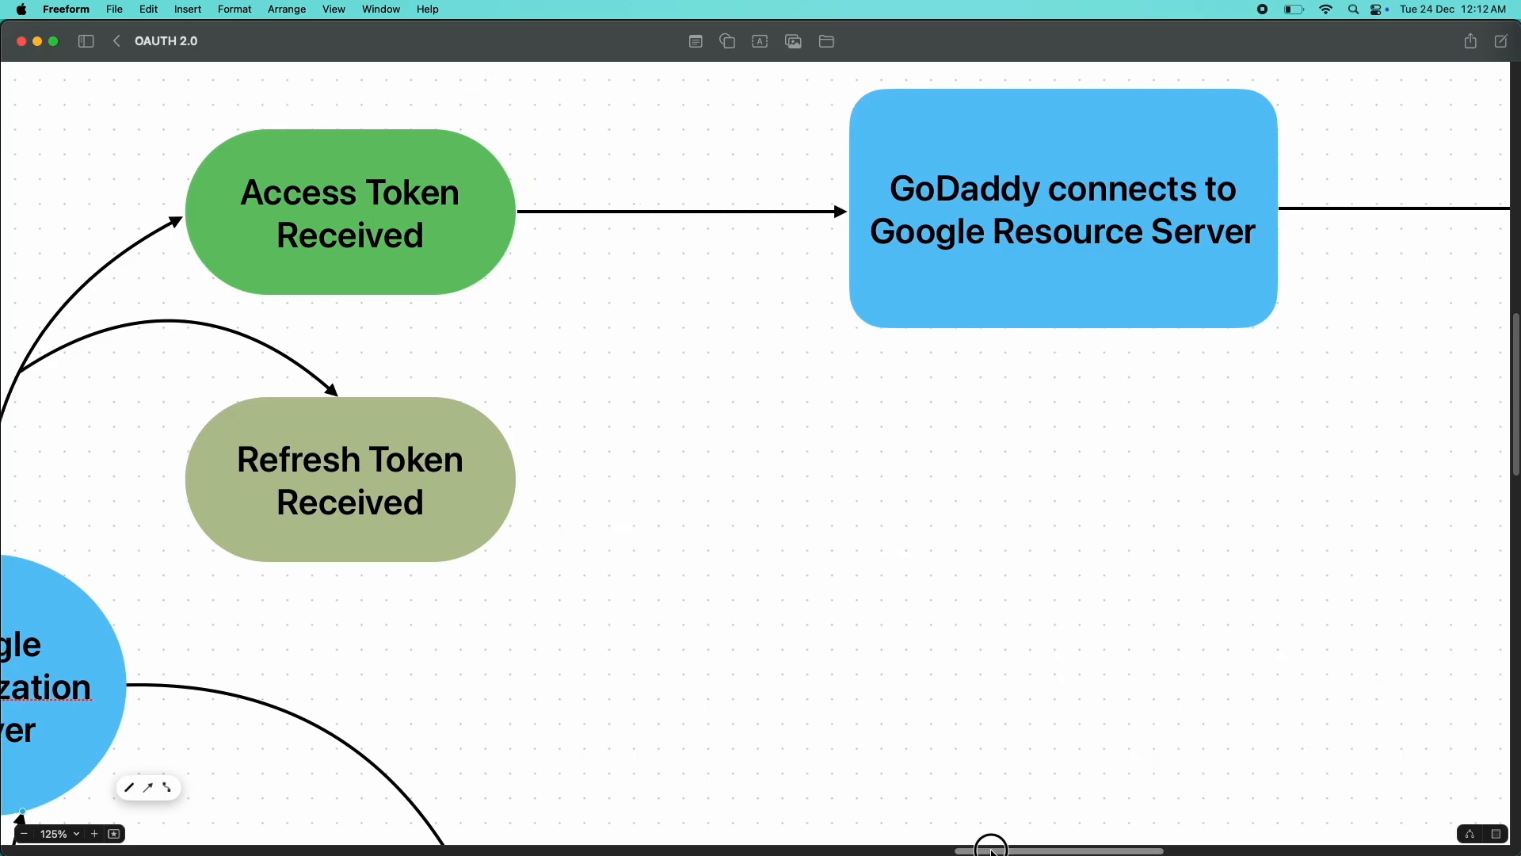
# - Return to the OAuth role circles and review the Resource Server and Authorization Server
pyautogui.moveTo(988, 846); pyautogui.dragTo(295, 779)
pyautogui.moveTo(369, 846); pyautogui.dragTo(252, 846)
pyautogui.scroll(-10, 354, 550)
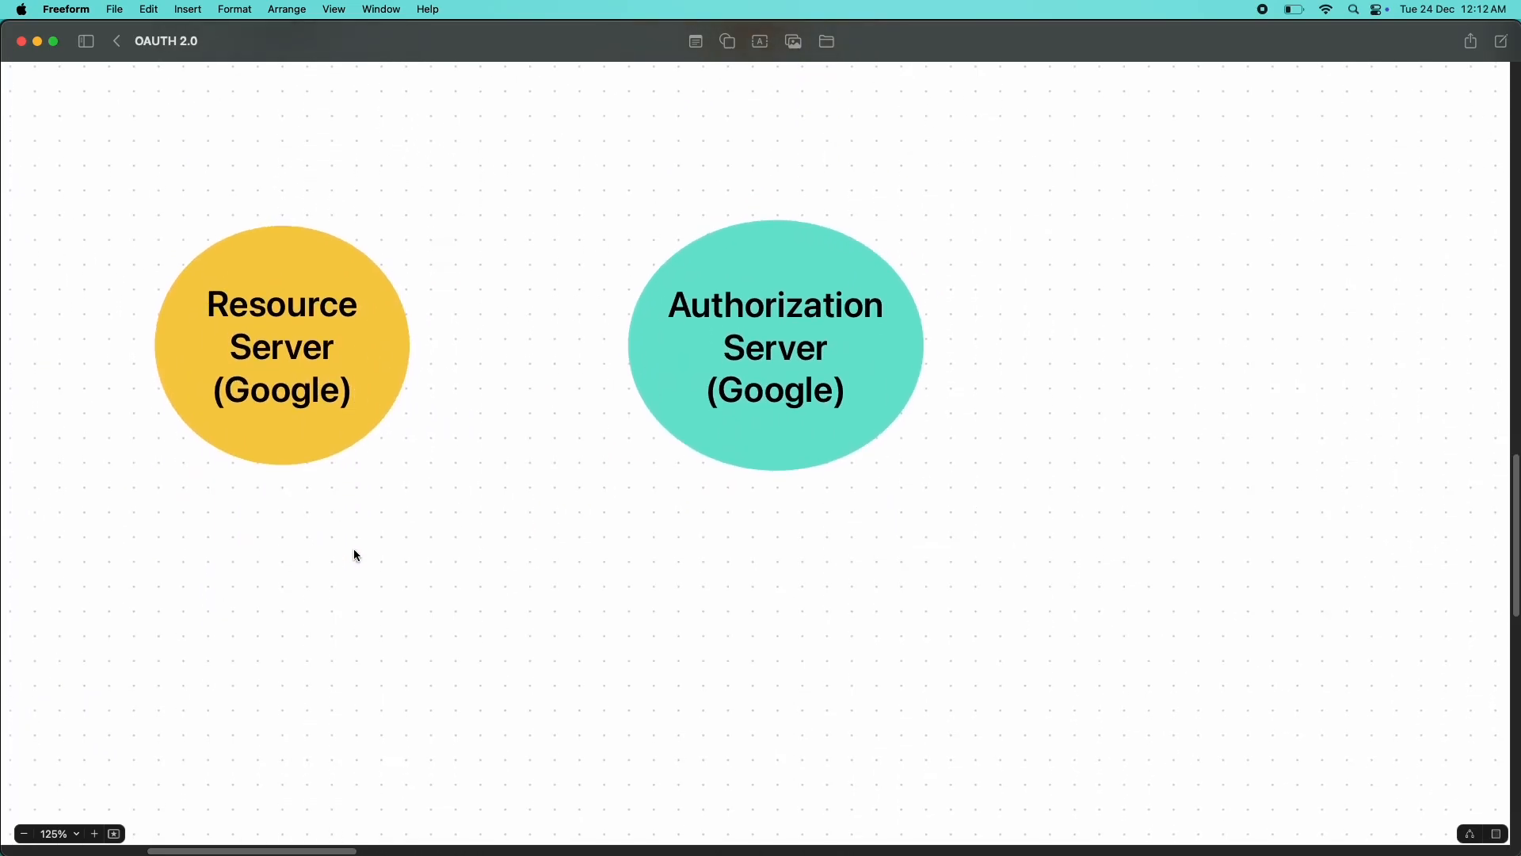
pyautogui.scroll(1, 354, 549)
pyautogui.scroll(2, 286, 490)
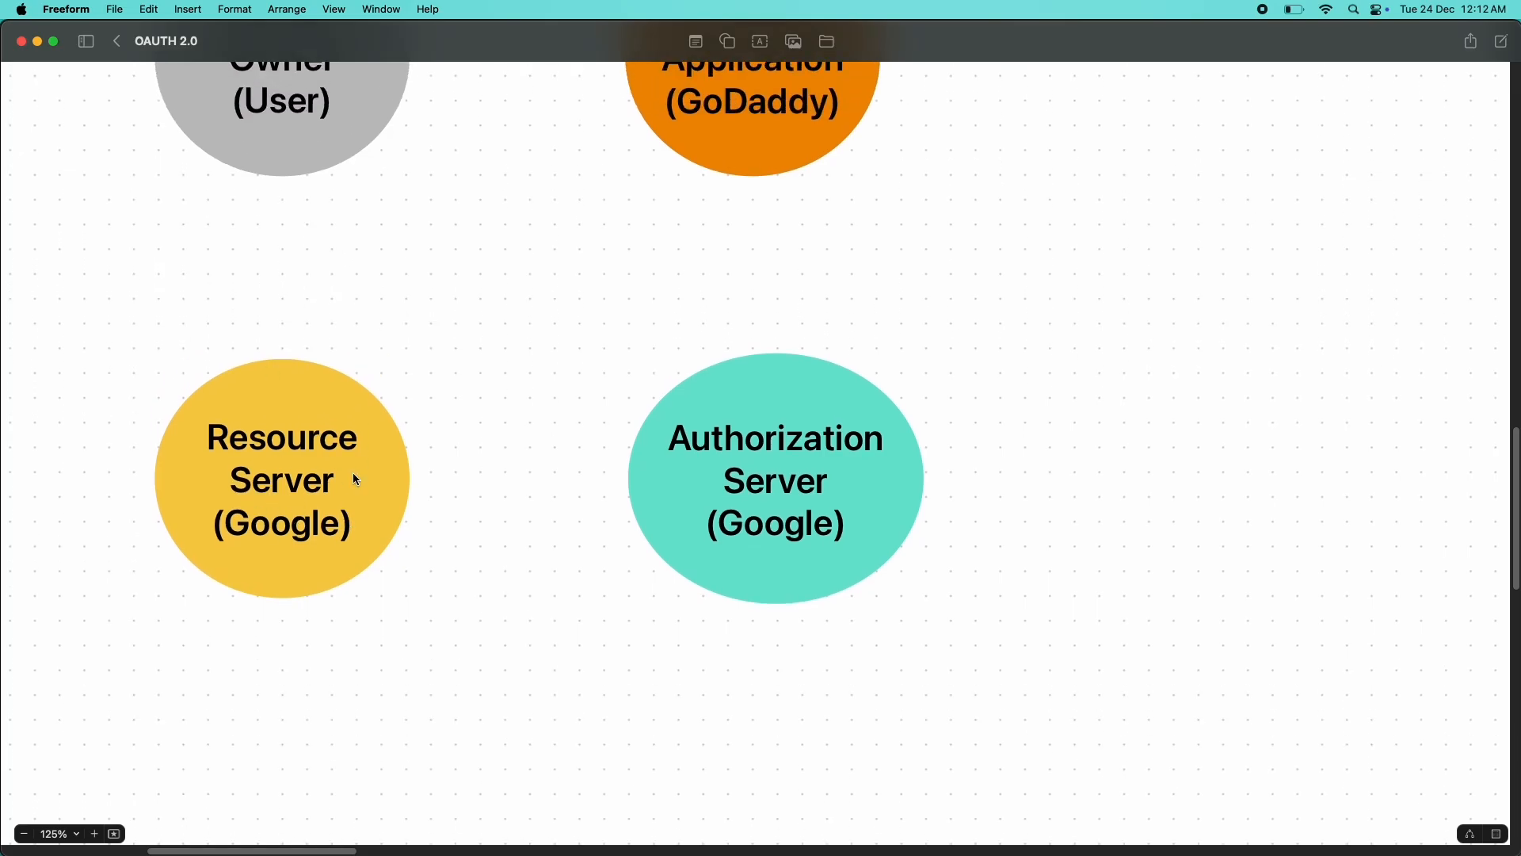
pyautogui.scroll(3, 355, 479)
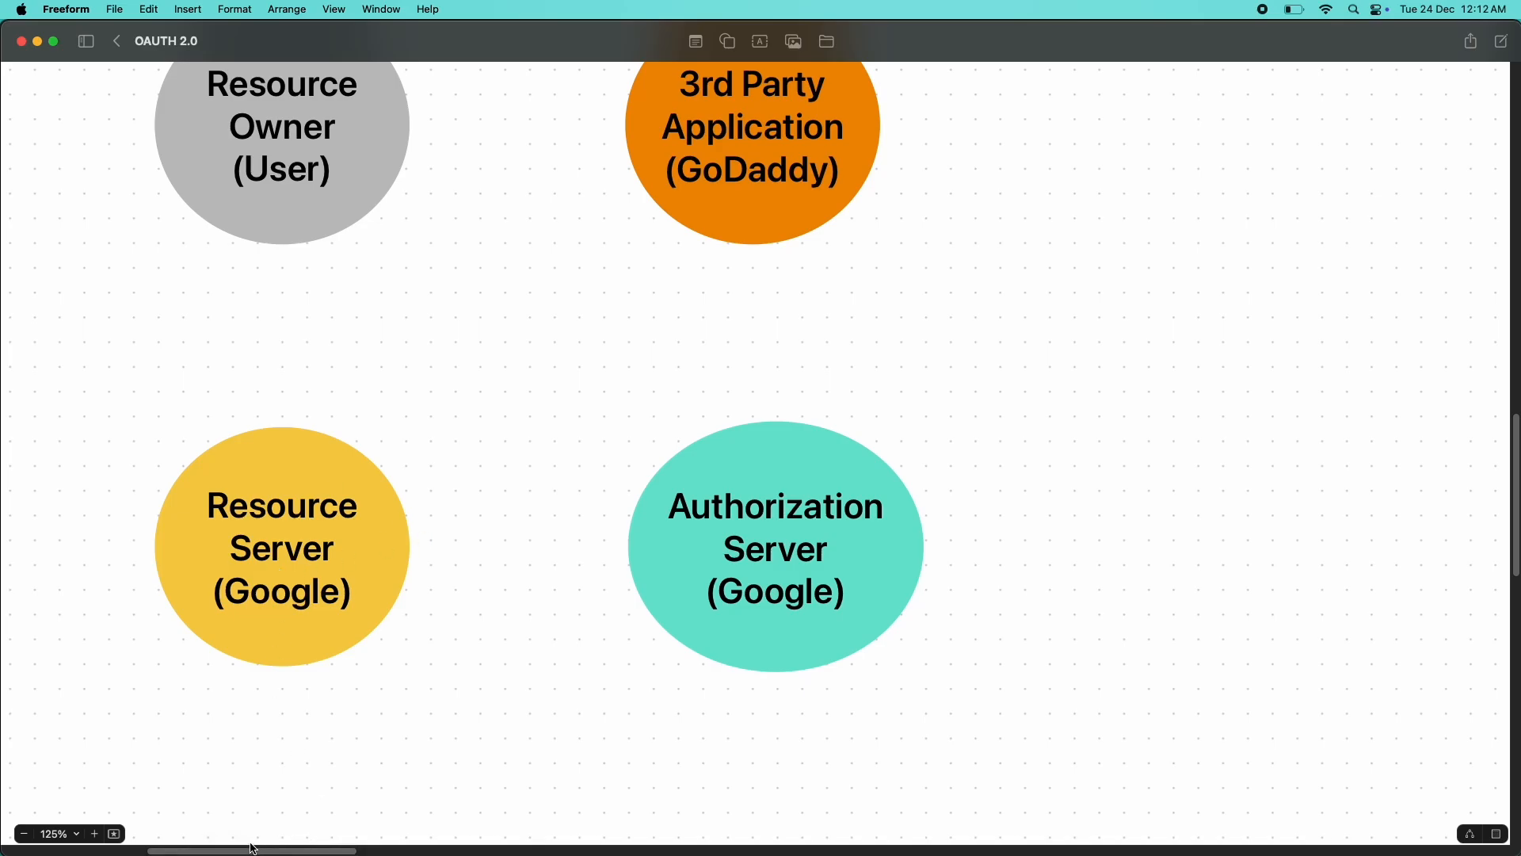
# - Follow the flow from the authorisation code through the Google Resource Server connection to the GoDaddy account page
pyautogui.moveTo(245, 848); pyautogui.dragTo(995, 785)
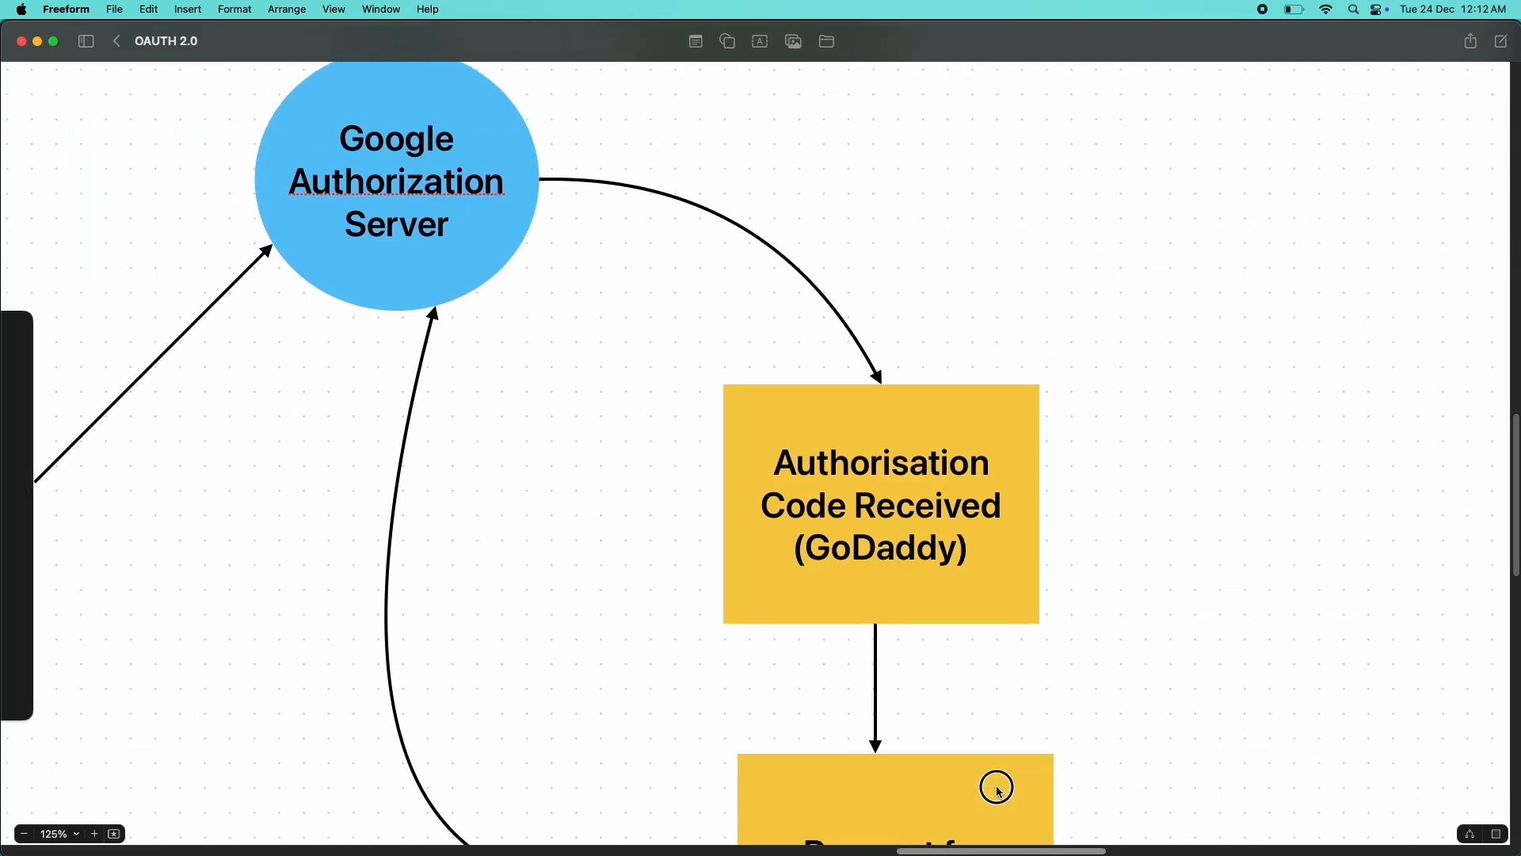
pyautogui.scroll(-10, 838, 511)
pyautogui.scroll(12, 835, 506)
pyautogui.moveTo(1041, 848); pyautogui.dragTo(1151, 835)
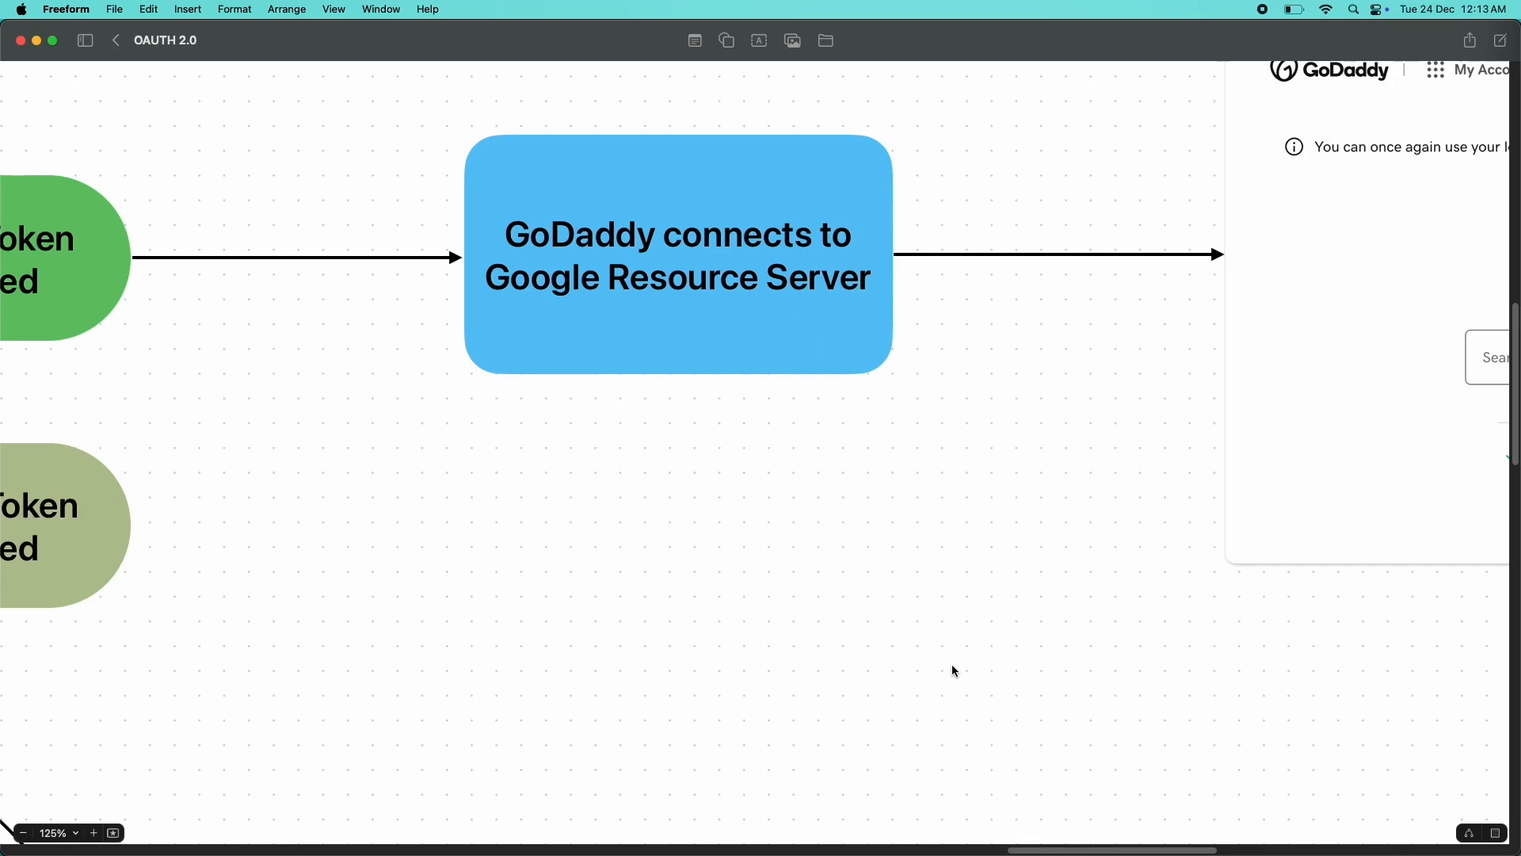
pyautogui.moveTo(1133, 849); pyautogui.dragTo(1254, 848)
pyautogui.scroll(5, 1220, 526)
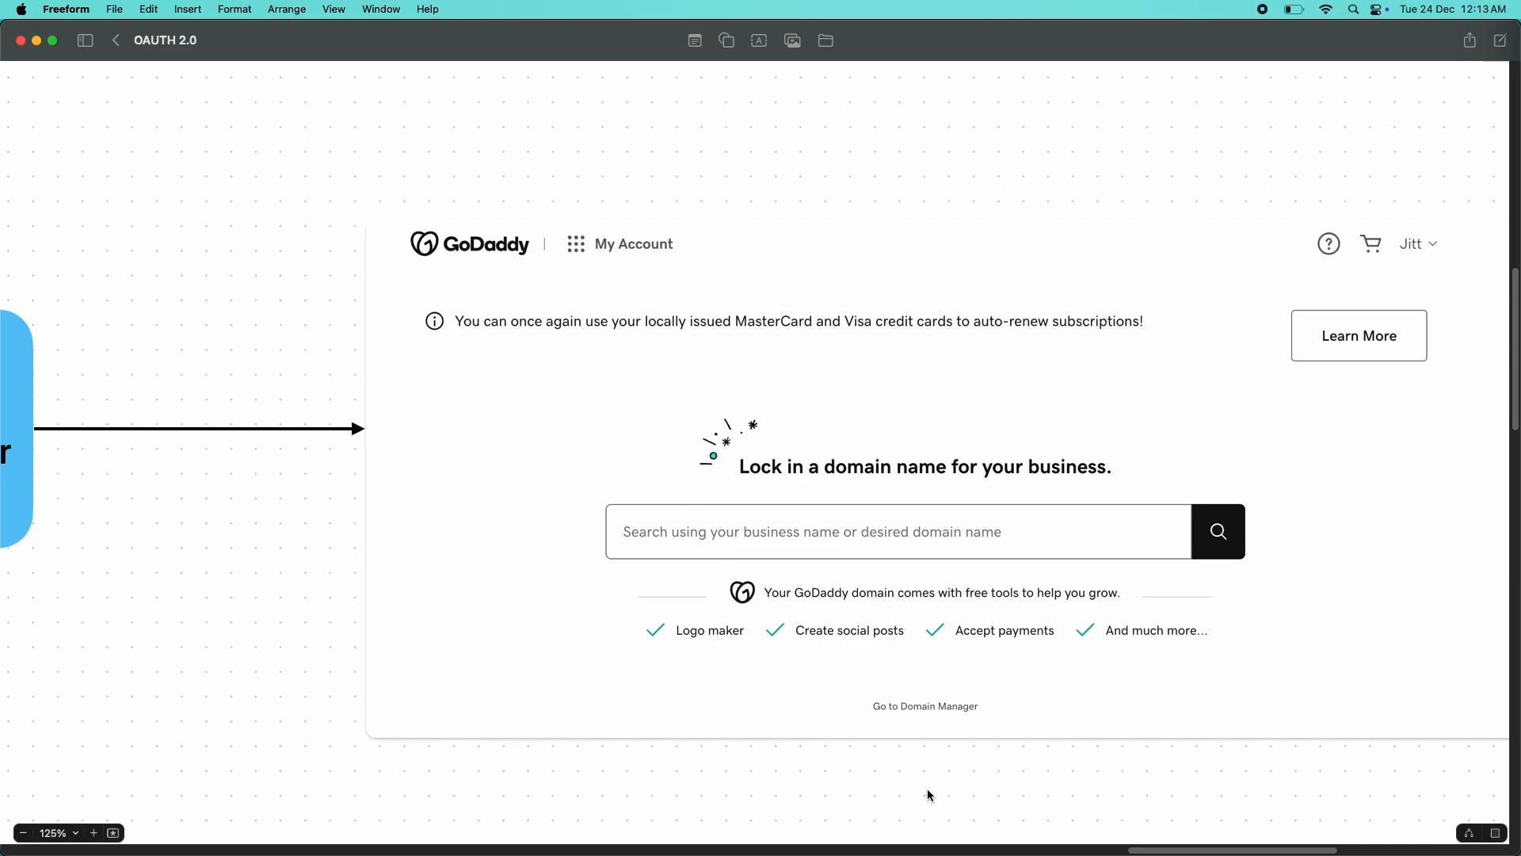
# - Go back to the access token stage and zoom out to review the overall OAuth flow
pyautogui.moveTo(1195, 851); pyautogui.dragTo(988, 825)
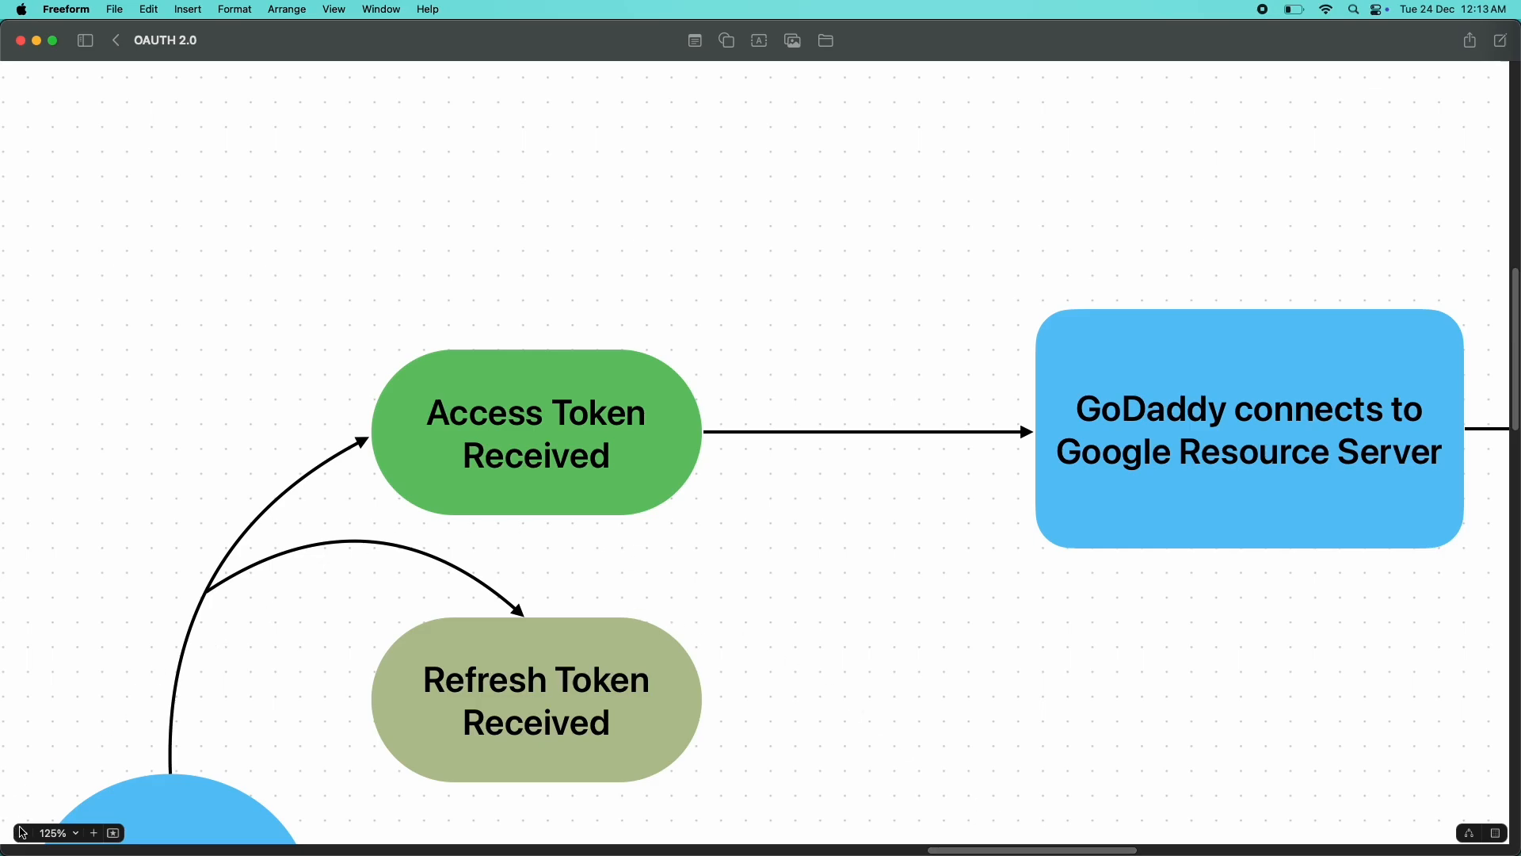
pyautogui.click(23, 833)
pyautogui.click(23, 833)
pyautogui.click(23, 833)
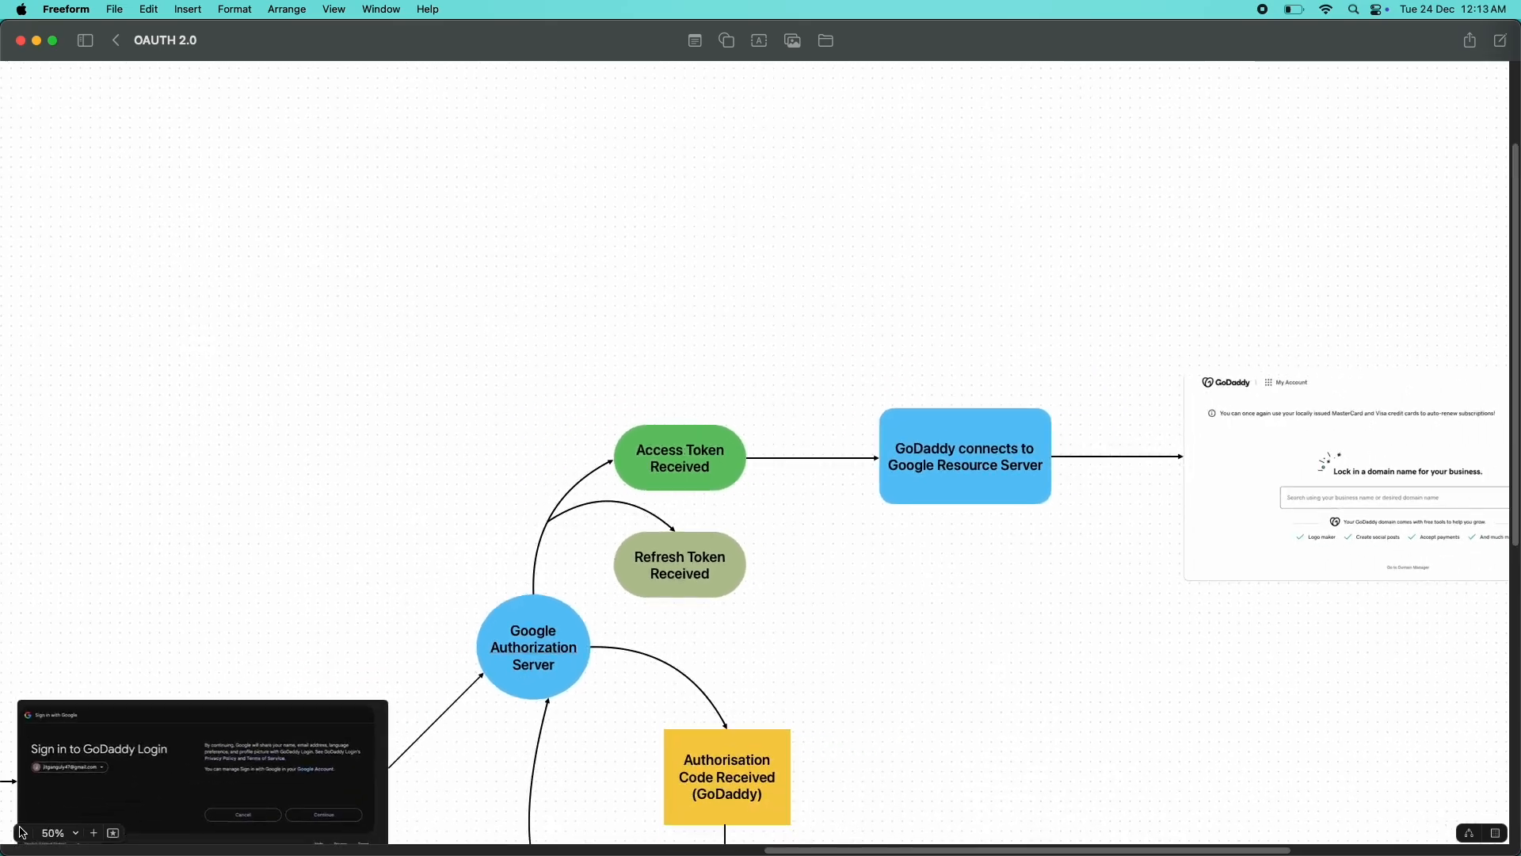
pyautogui.click(23, 833)
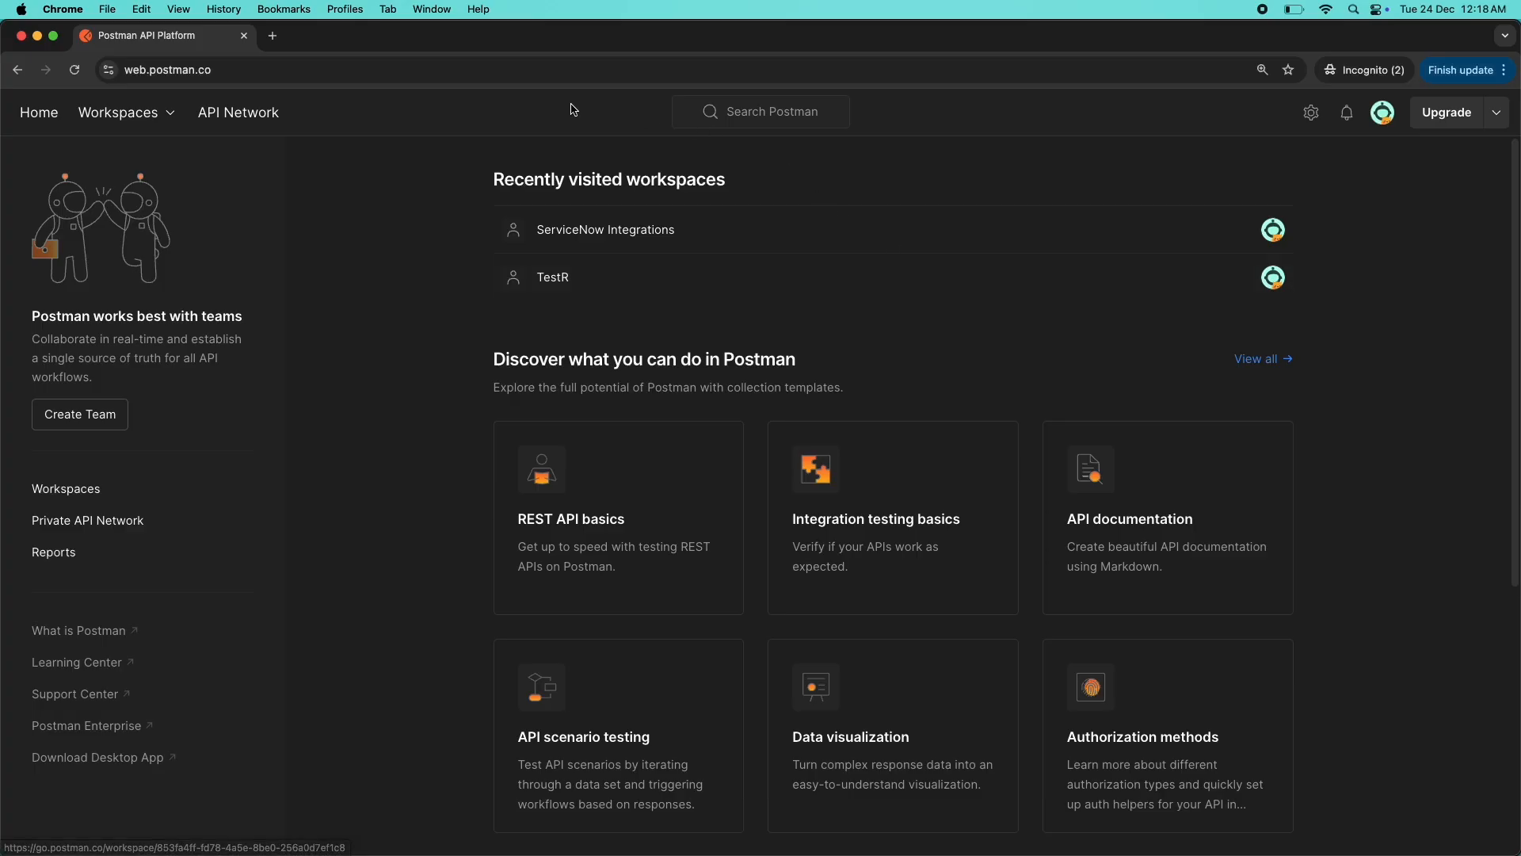
# - In Postman, open the ServiceNow Integrations workspace and view the authorization settings of the "Incident record for Network group" request
pyautogui.click(669, 230)
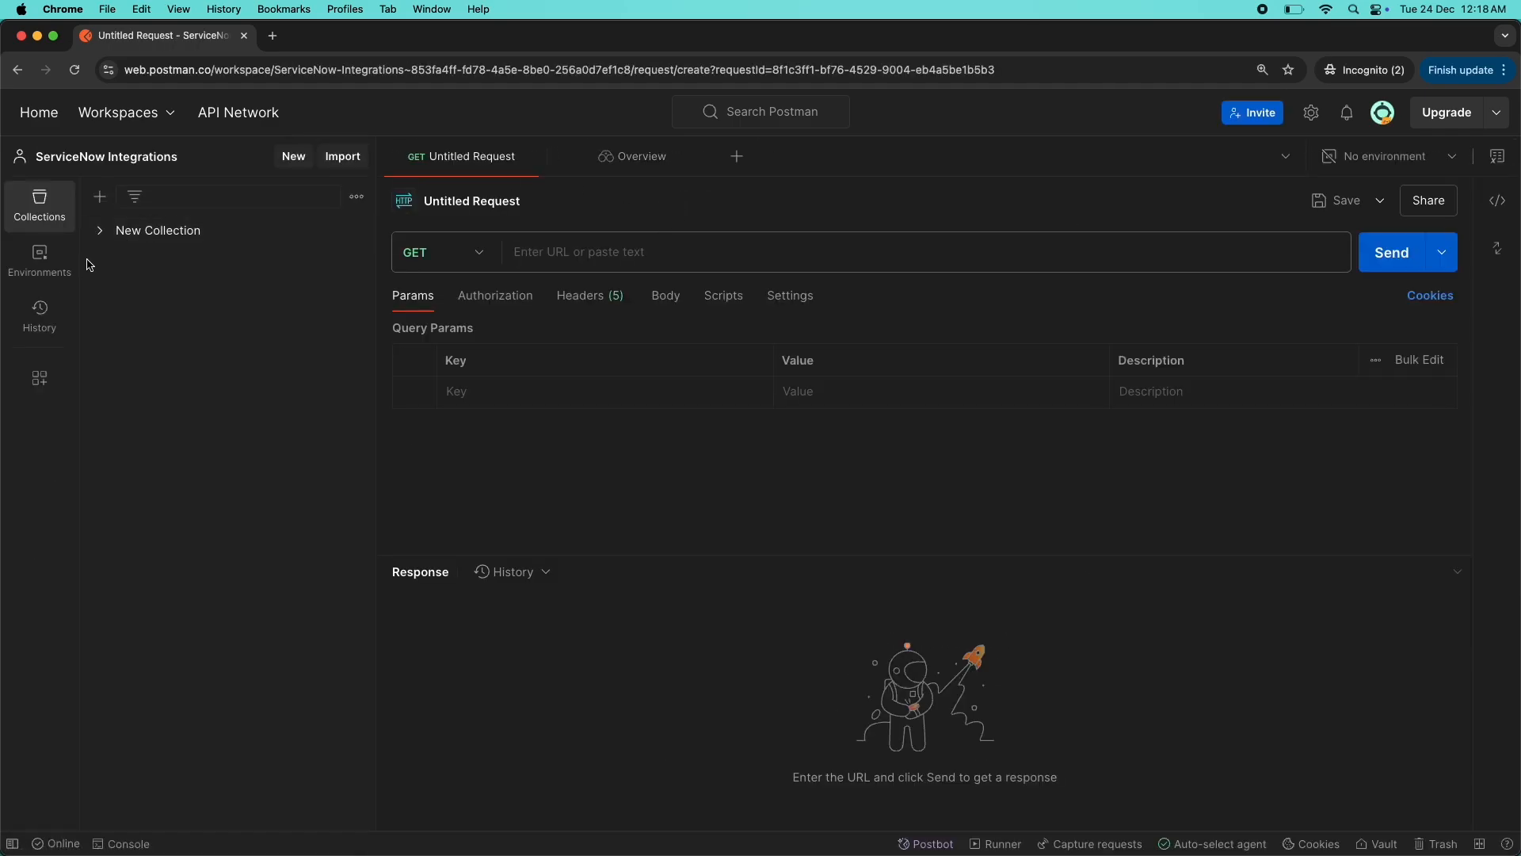
pyautogui.click(100, 238)
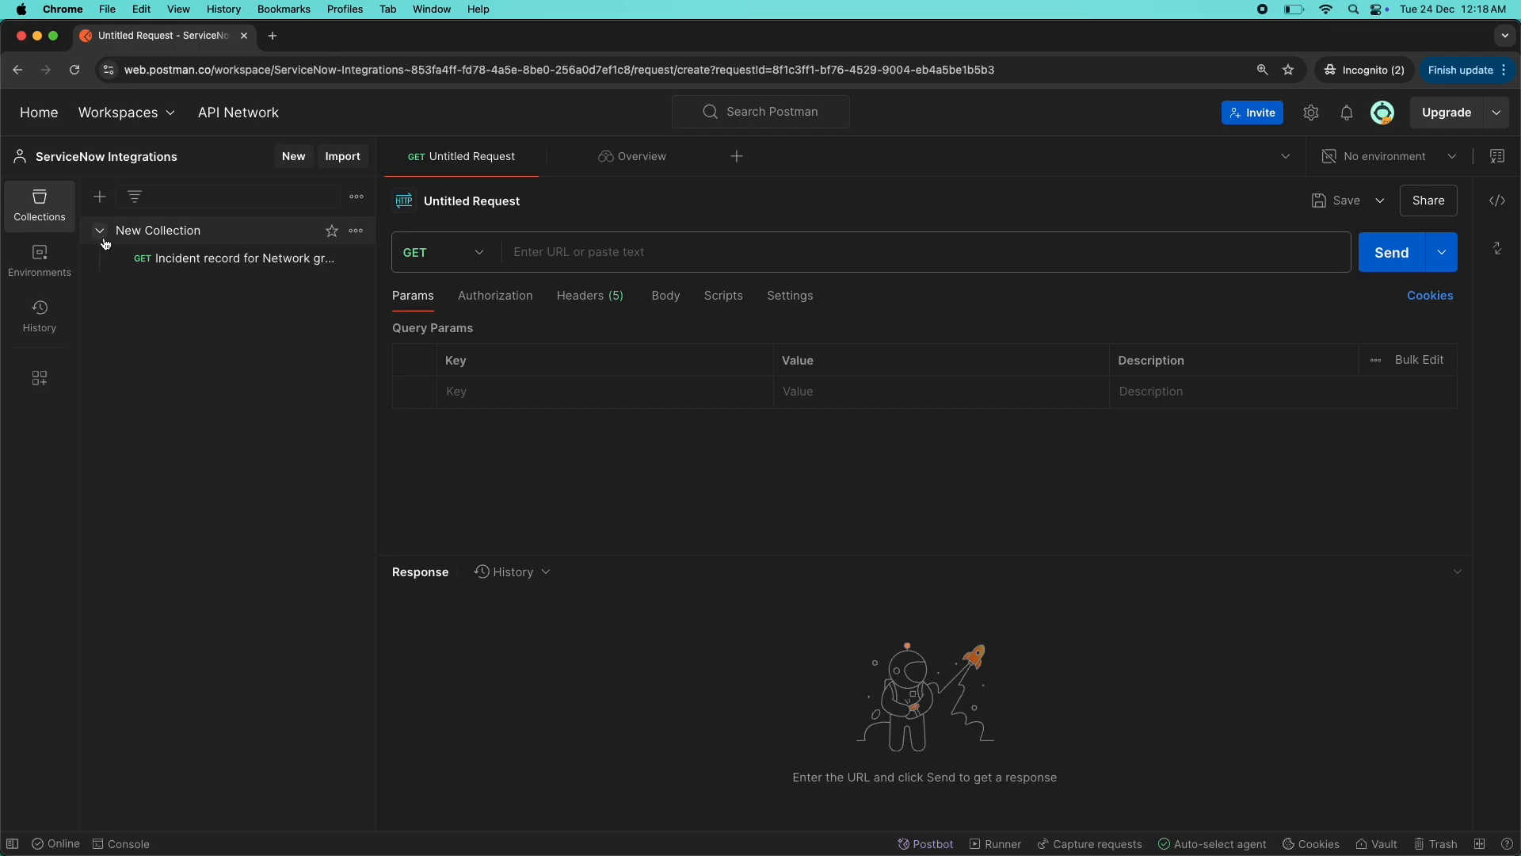
pyautogui.click(211, 272)
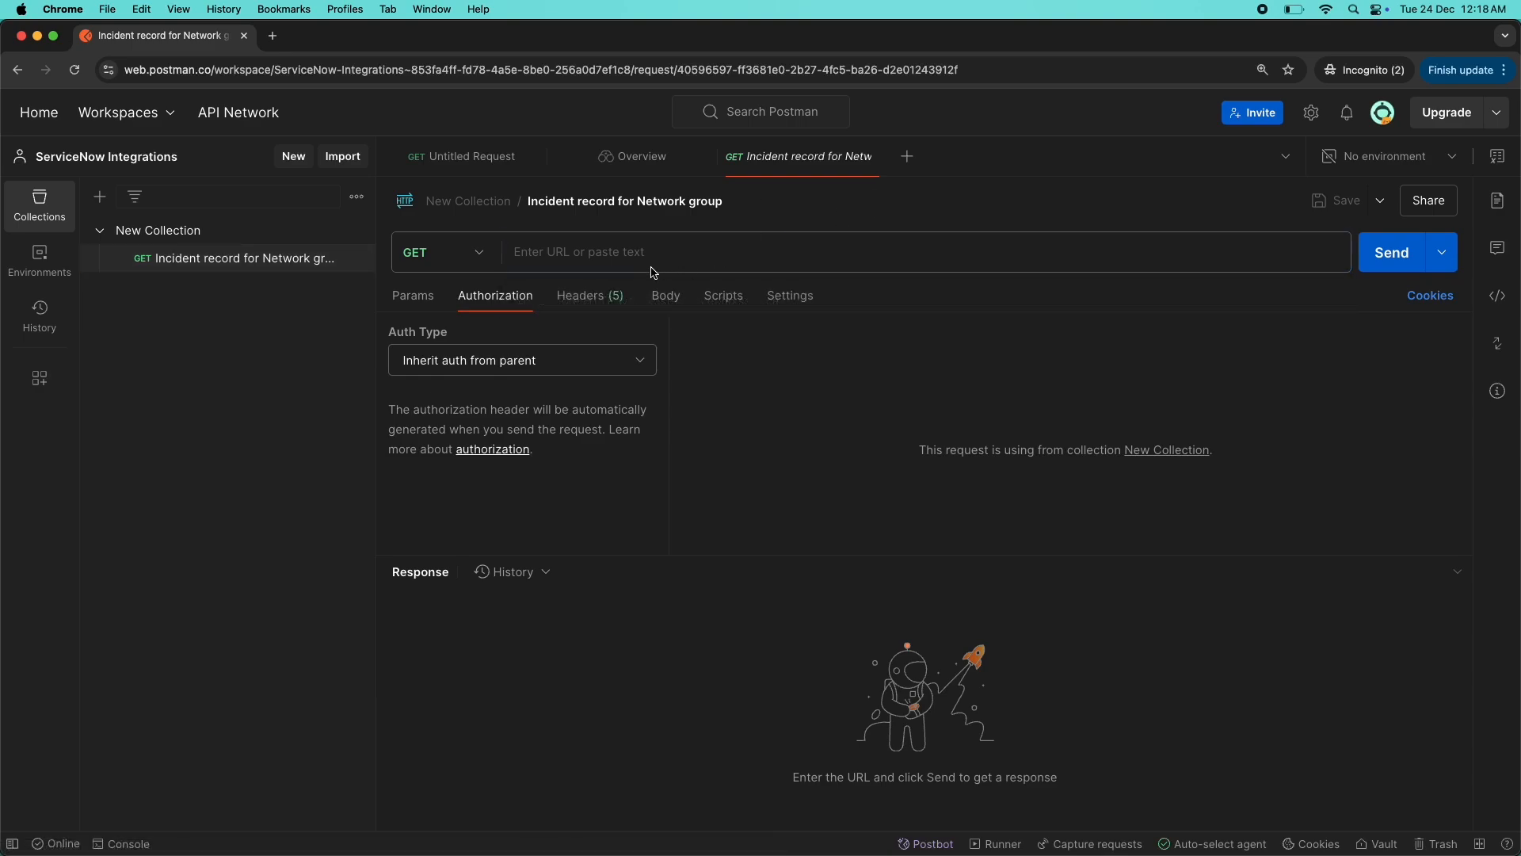
pyautogui.click(605, 297)
pyautogui.click(495, 308)
# - Switch to the ServiceNow instance and open REST API Explorer by filtering the application navigator for "rest api ex"
pyautogui.press('super+grave')
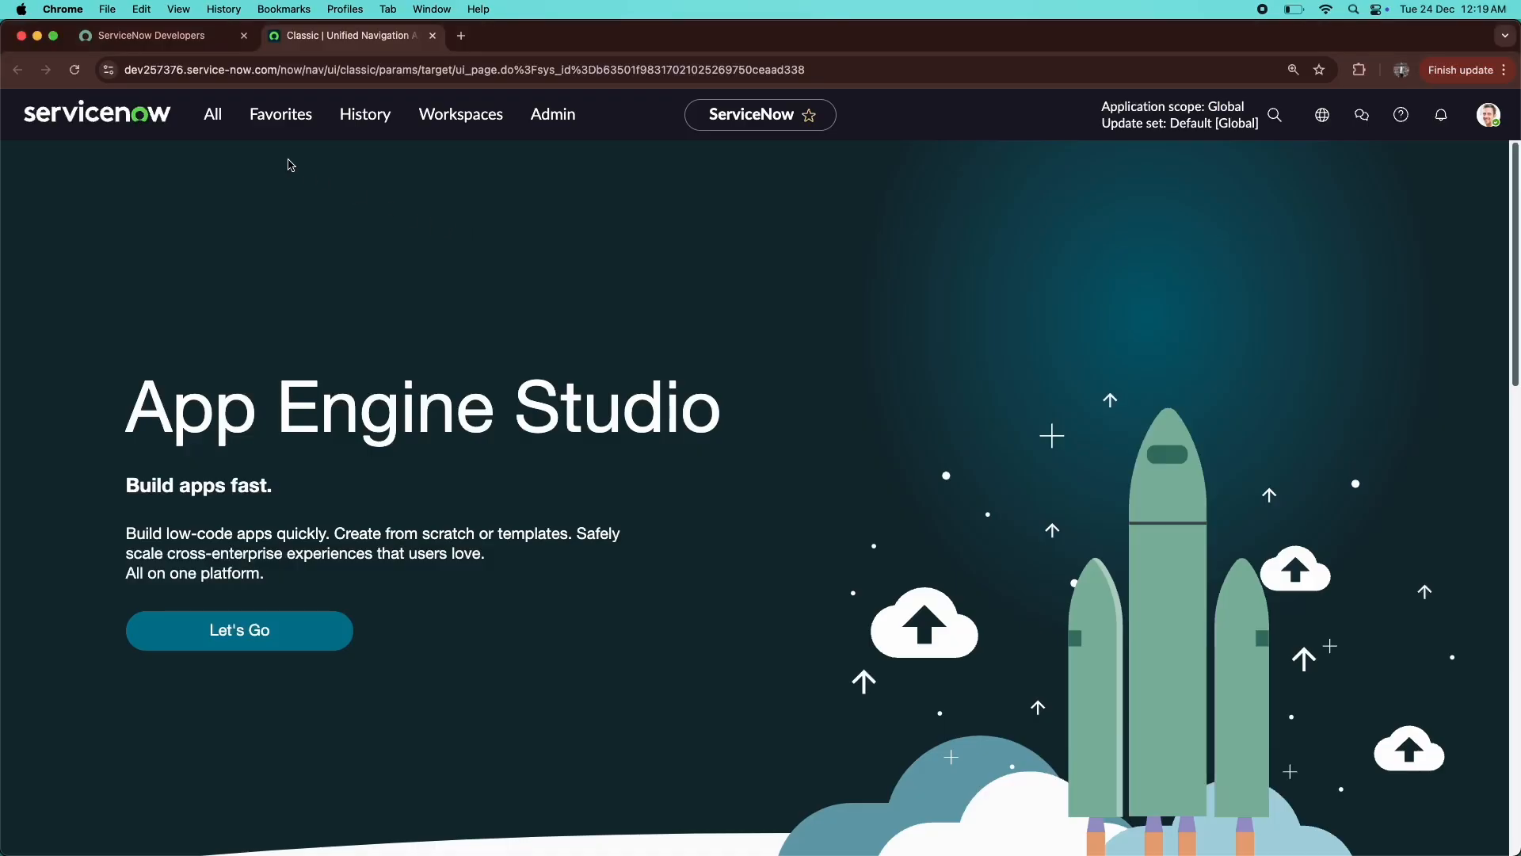
pyautogui.click(212, 111)
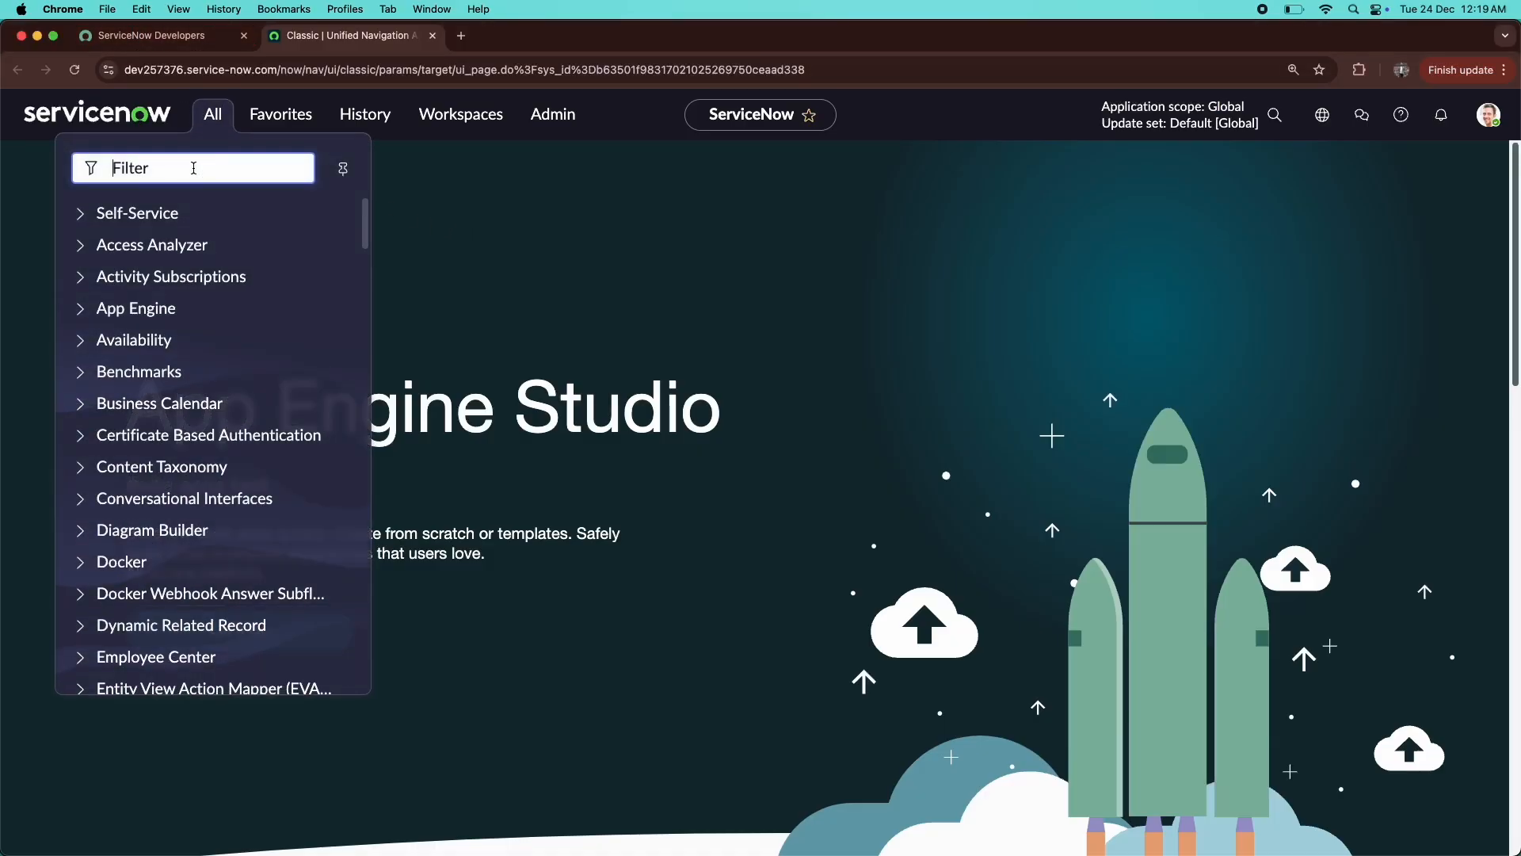
pyautogui.write('rest ap')
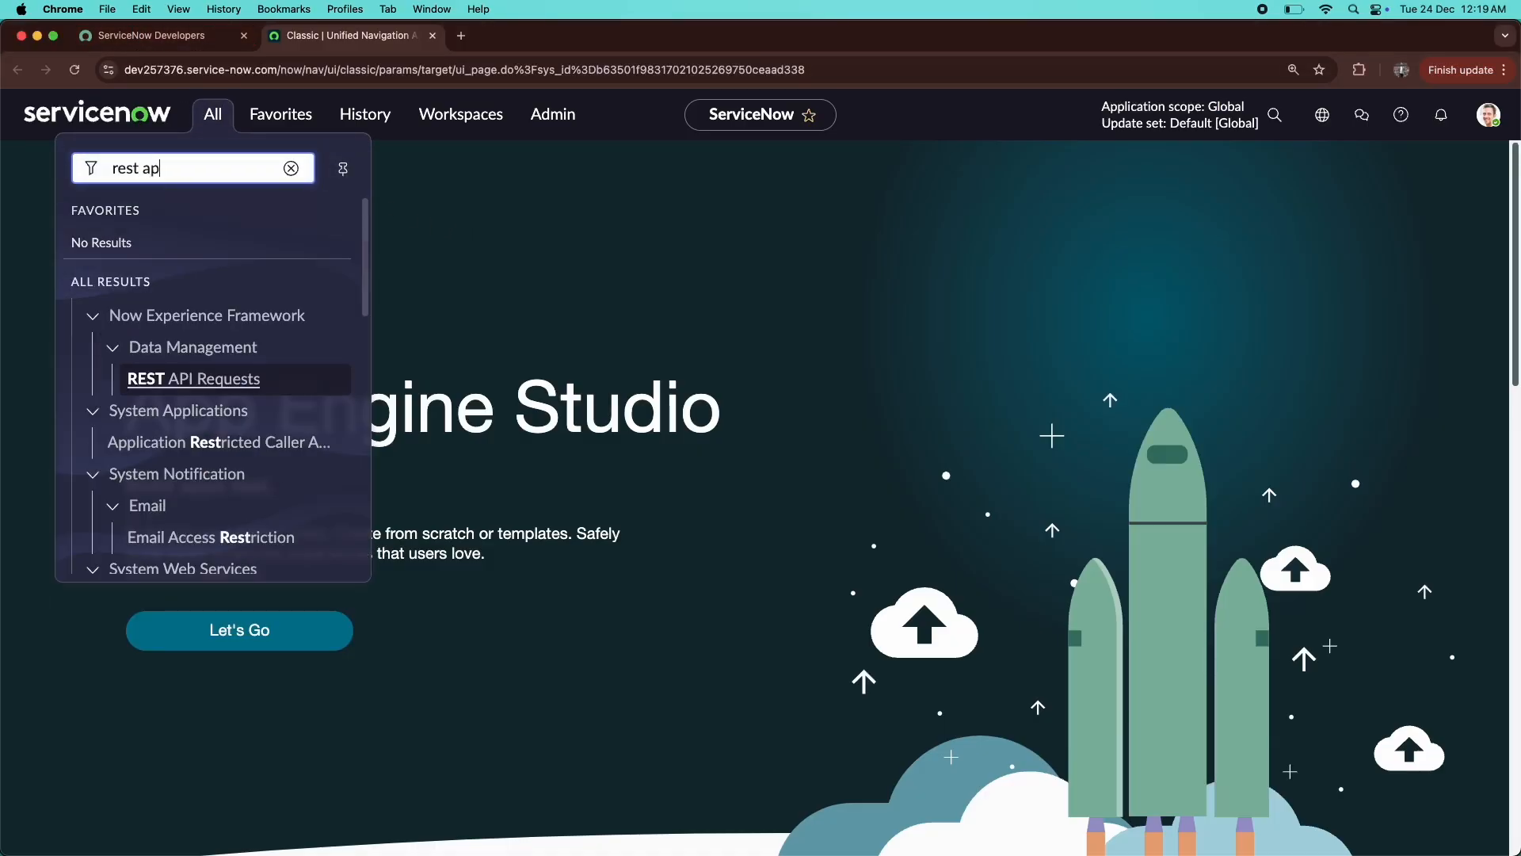
pyautogui.write('i ex')
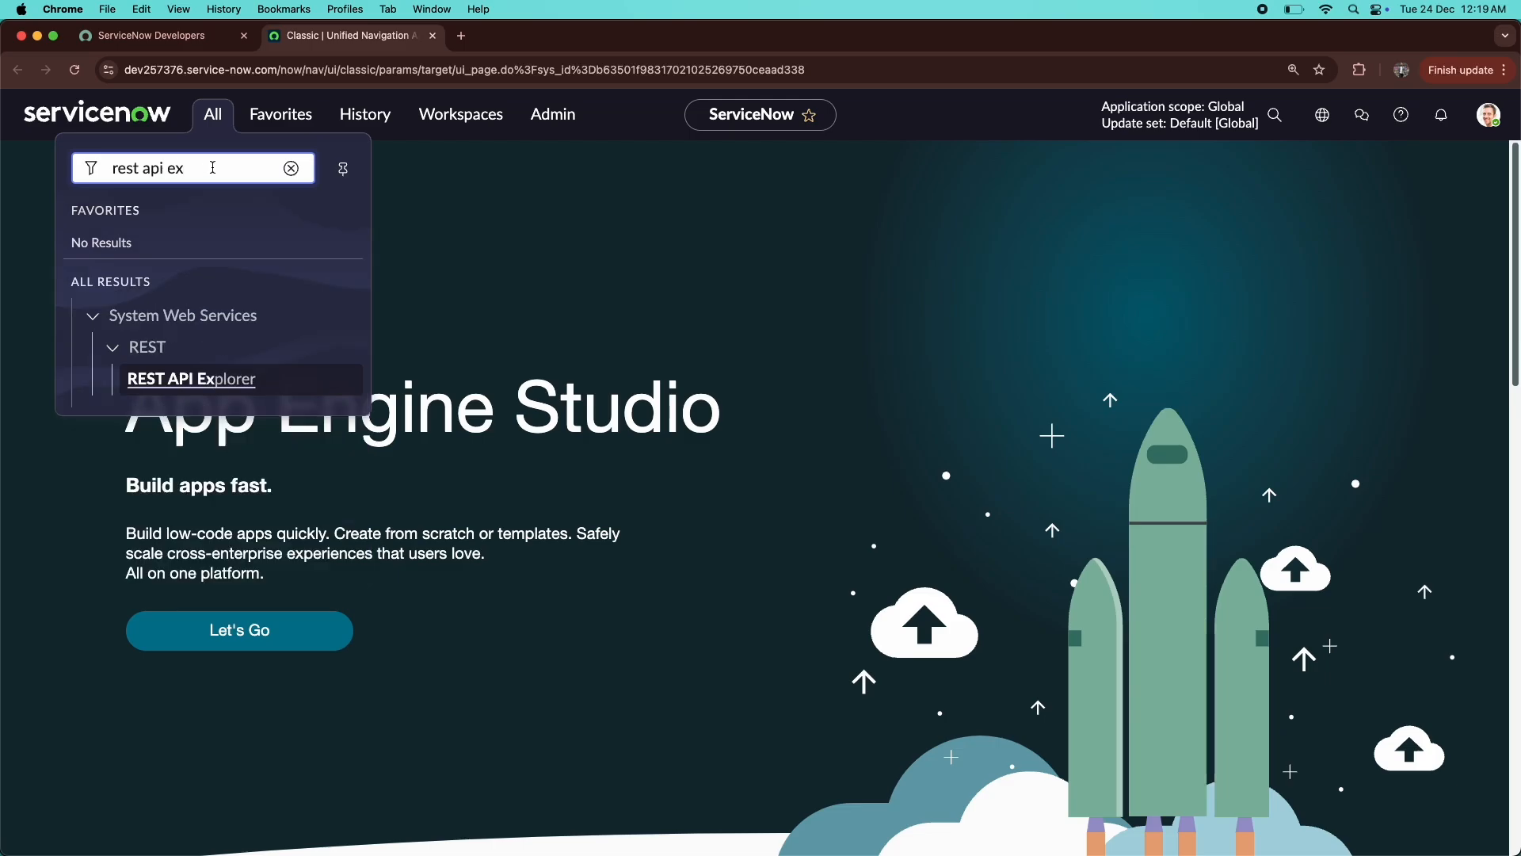
pyautogui.click(141, 386)
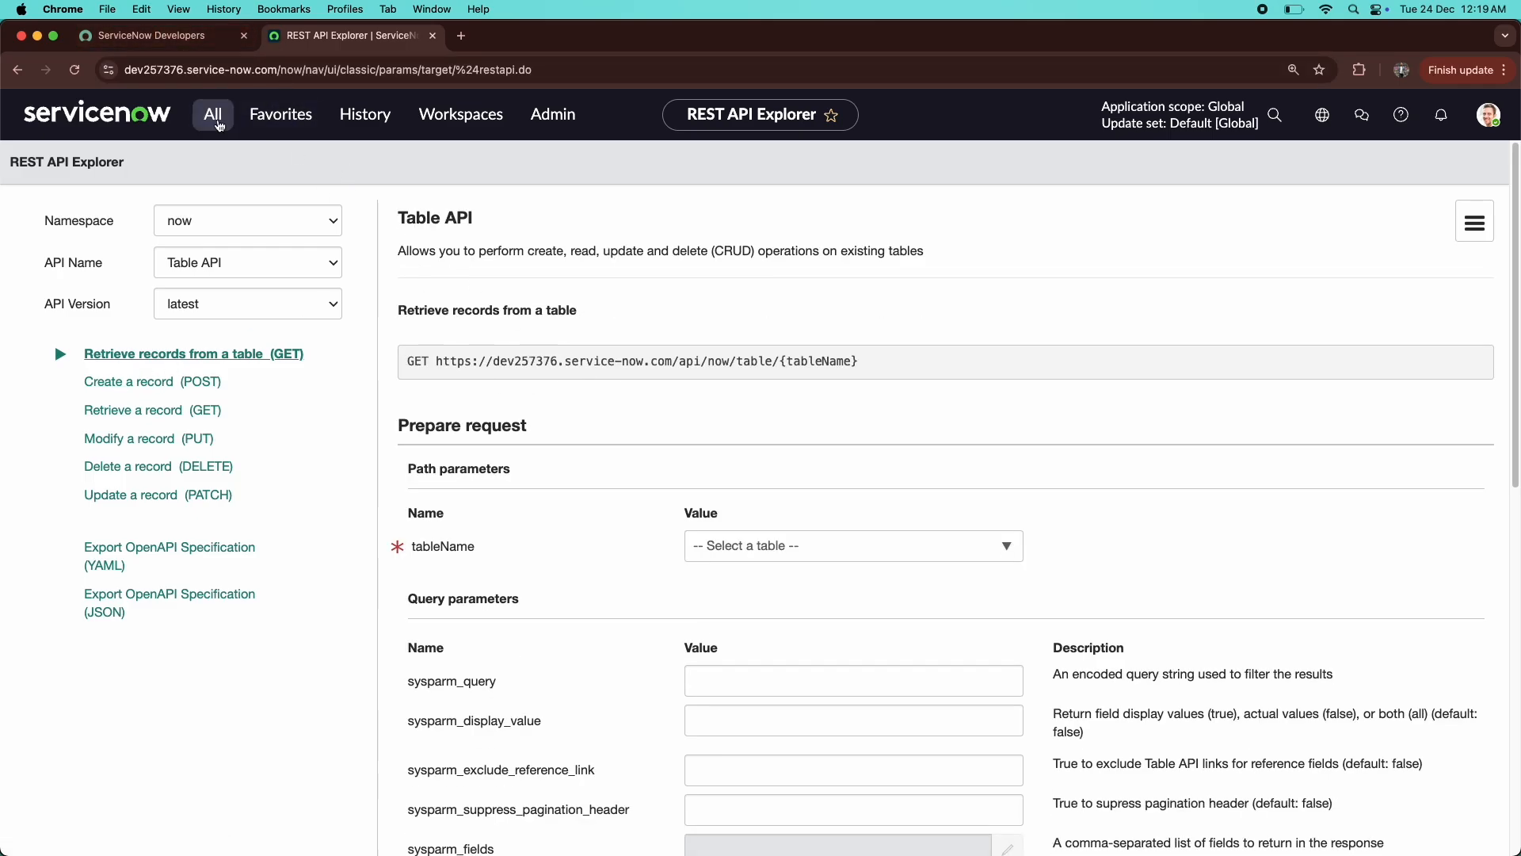
# - Open the Incidents list filtered to Priority 1 - Critical and assignment group Network in a new tab, and copy its query
pyautogui.click(360, 116)
pyautogui.keyDown('super'); pyautogui.click(254, 254); pyautogui.keyUp('super')
pyautogui.click(495, 39)
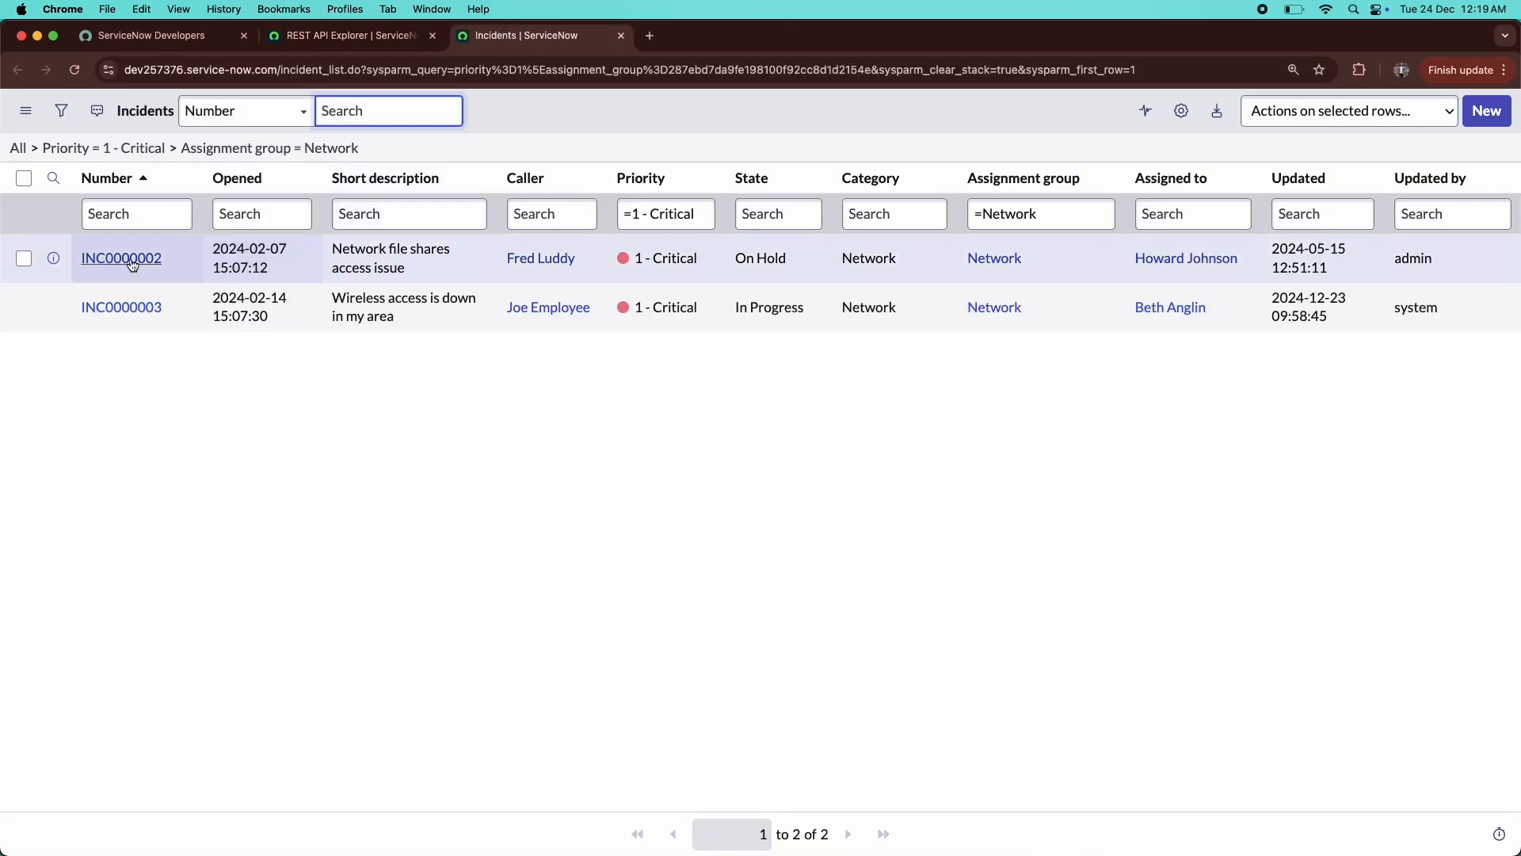
pyautogui.rightClick(249, 152)
pyautogui.click(298, 202)
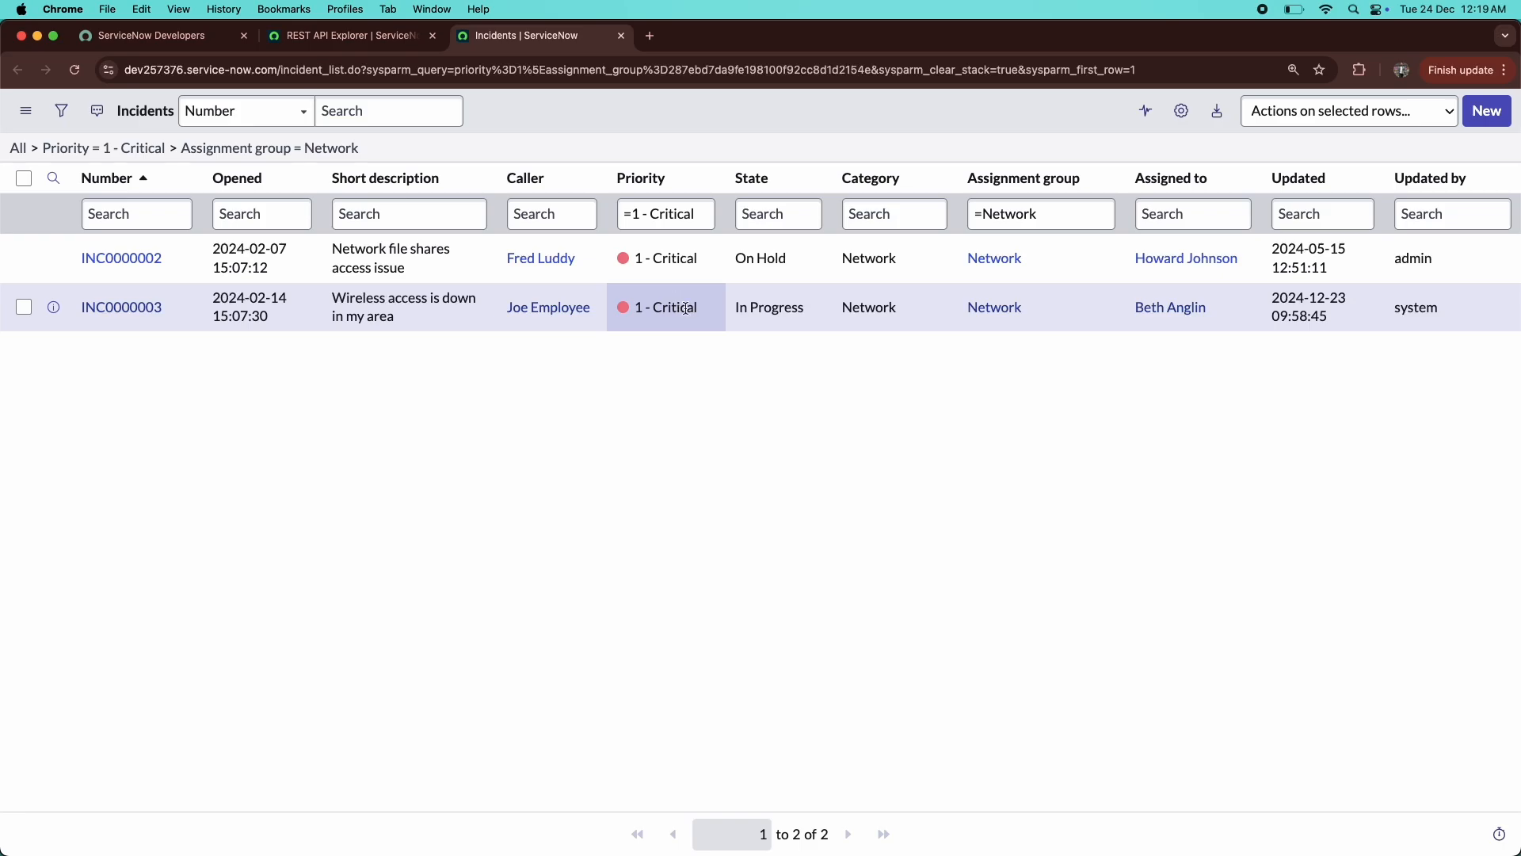
# - In REST API Explorer, choose Incident (incident) as the tableName and paste the copied query into sysparm_query
pyautogui.click(367, 43)
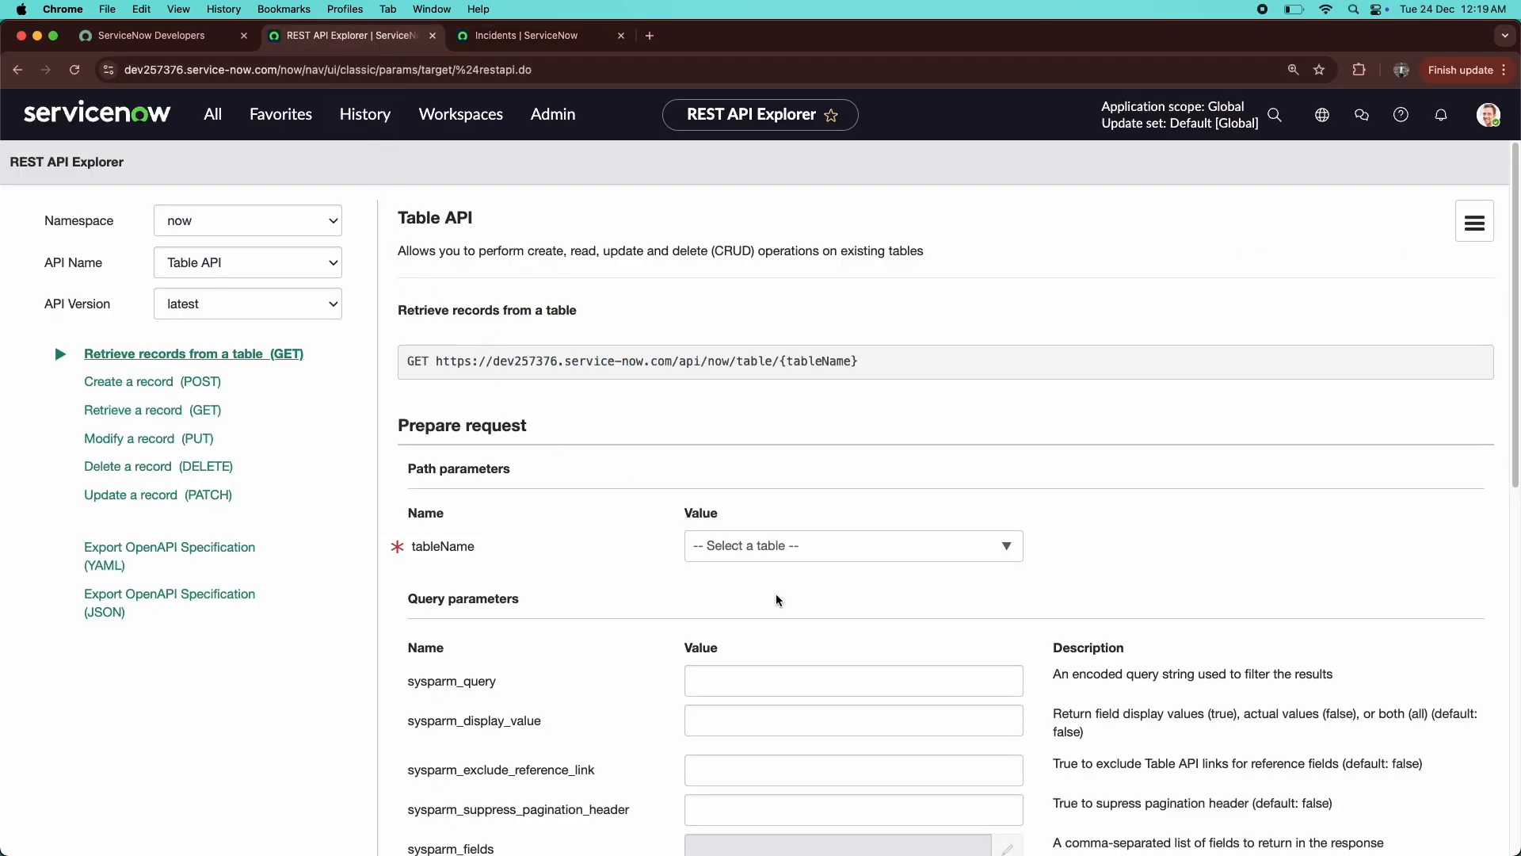
pyautogui.click(797, 545)
pyautogui.write('in')
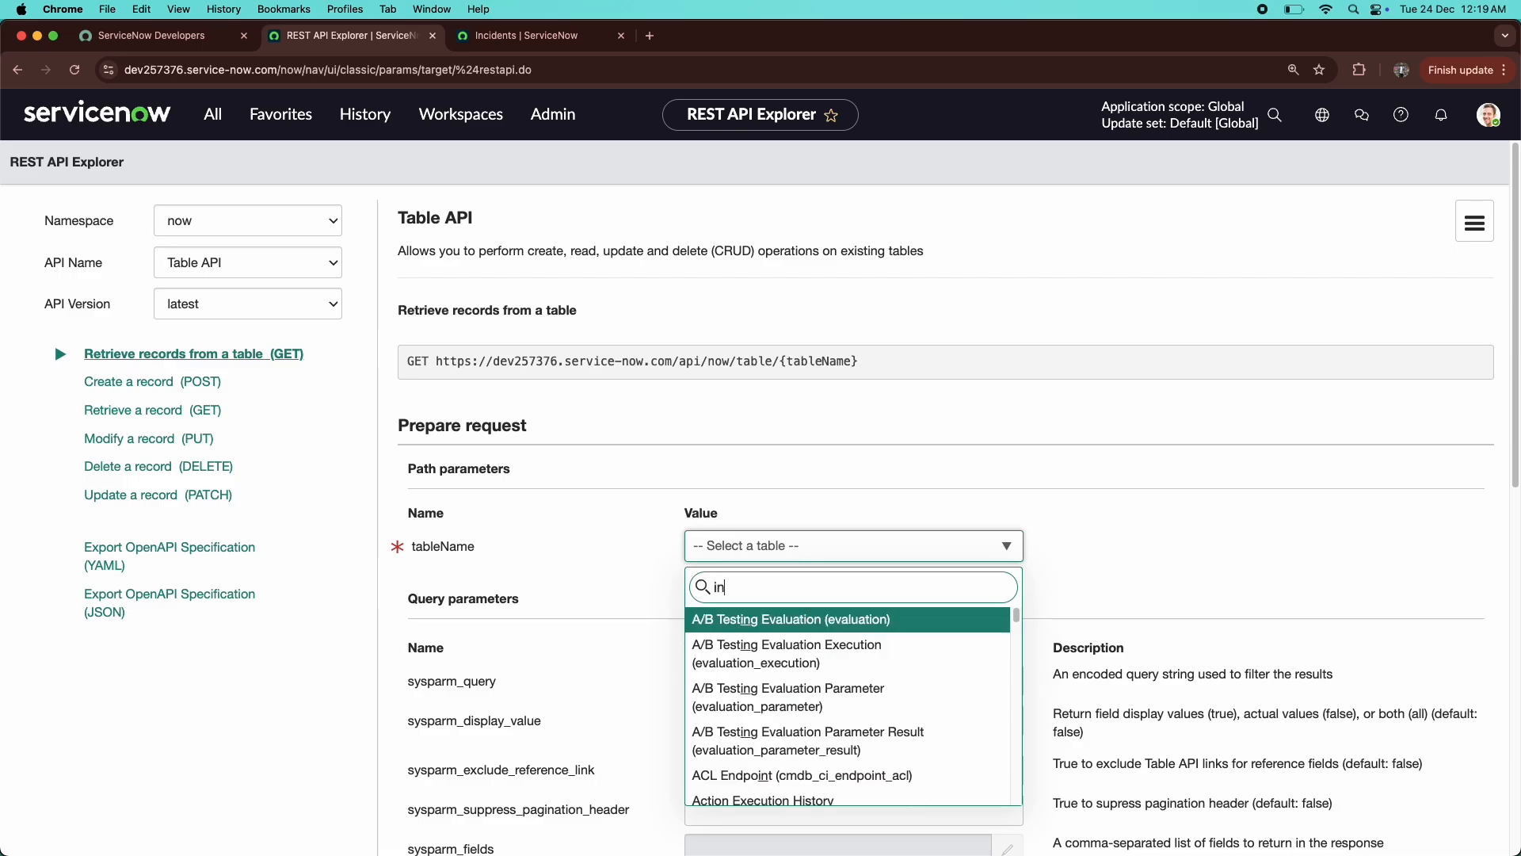
pyautogui.write('ciden')
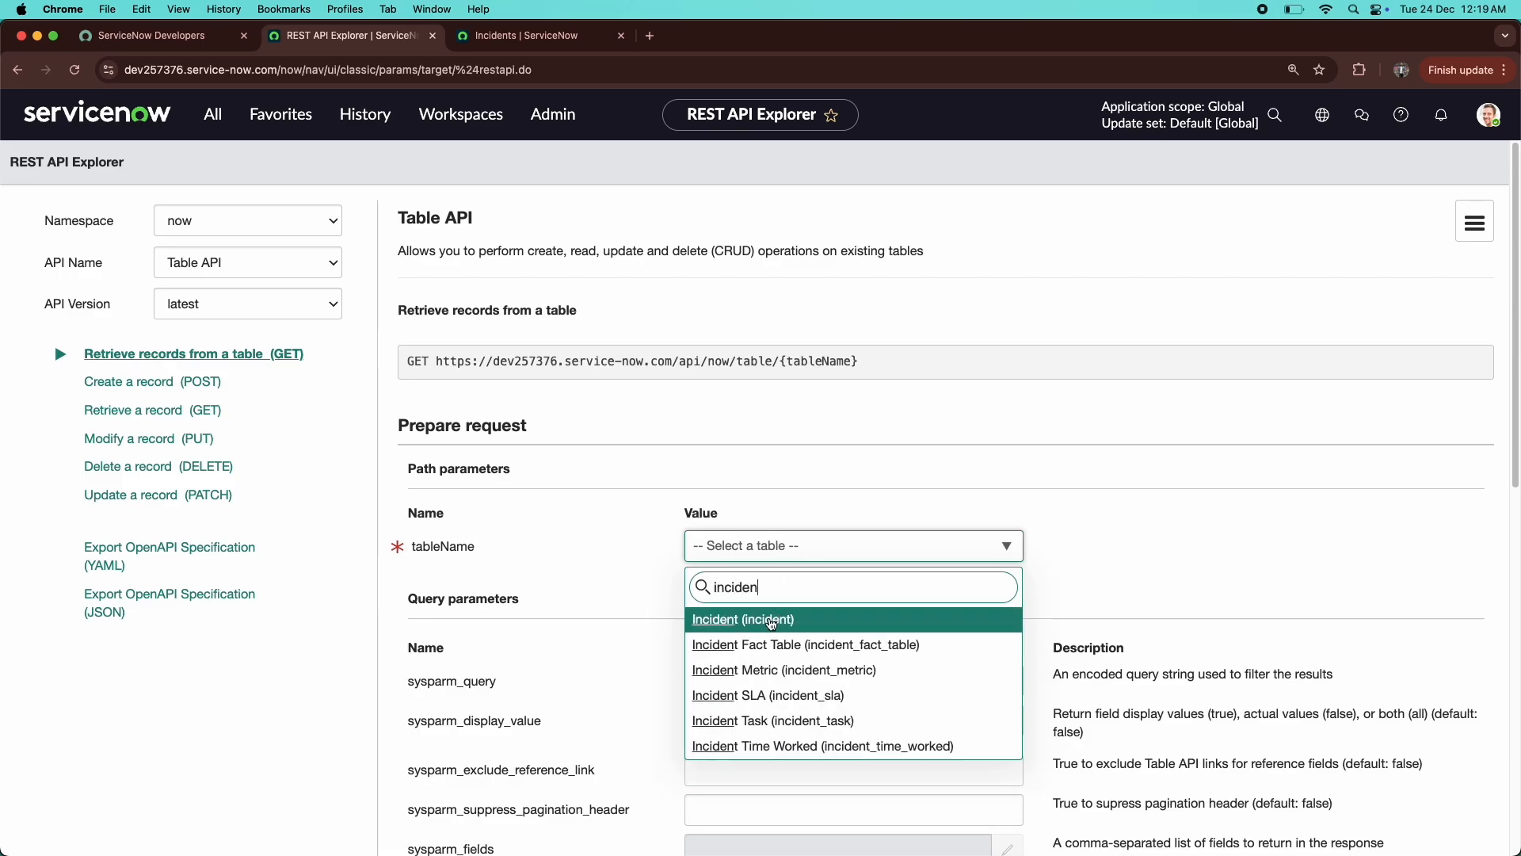
pyautogui.click(772, 623)
pyautogui.scroll(-3, 709, 577)
pyautogui.click(744, 567)
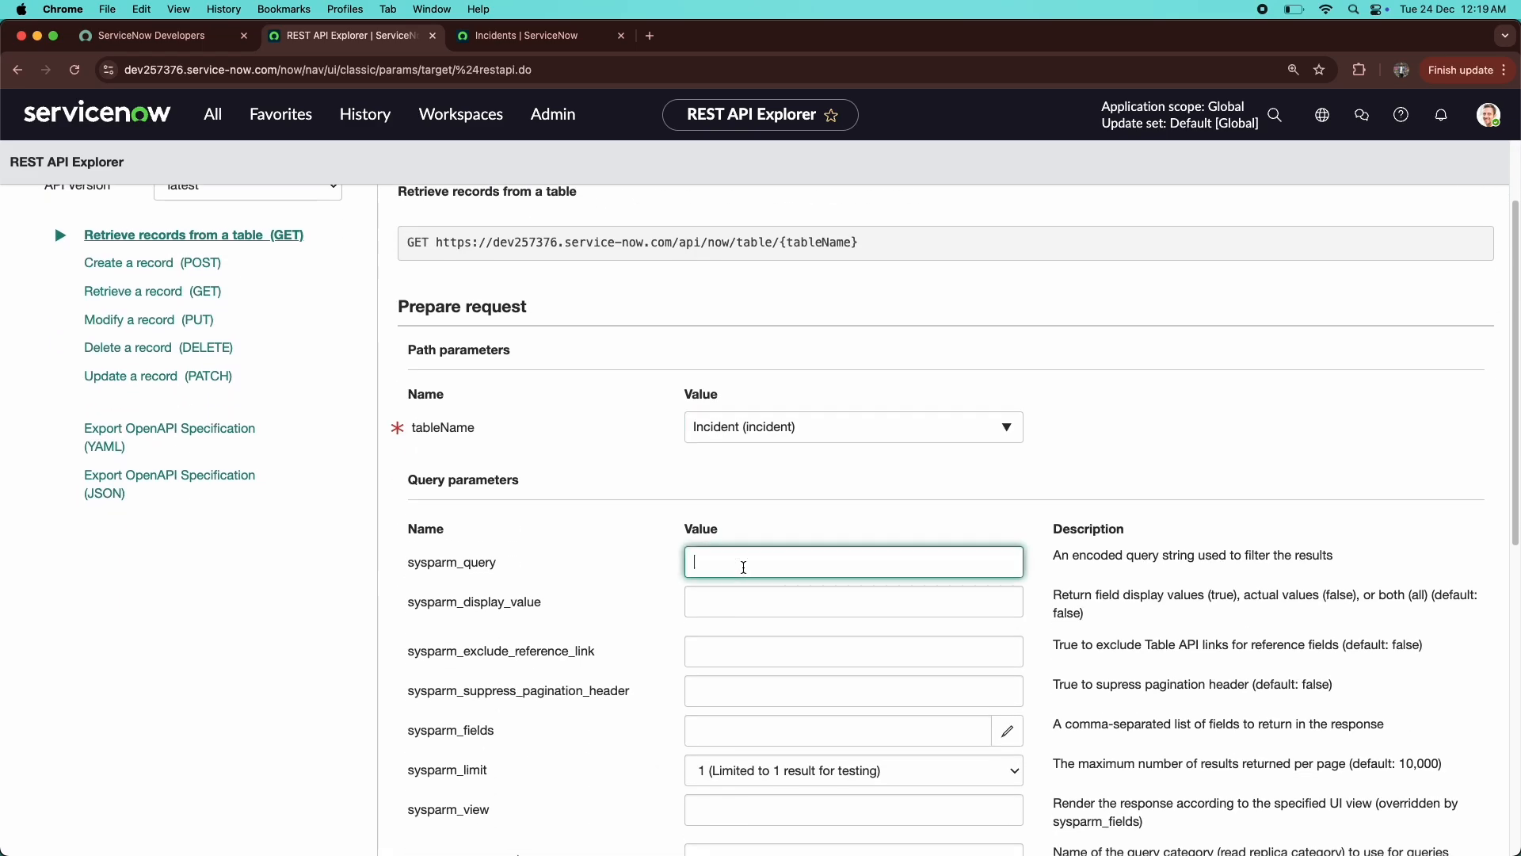
pyautogui.press('super+v')
# - Configure sysparm_fields by adding Number and Short description to the selected fields
pyautogui.scroll(-5, 743, 566)
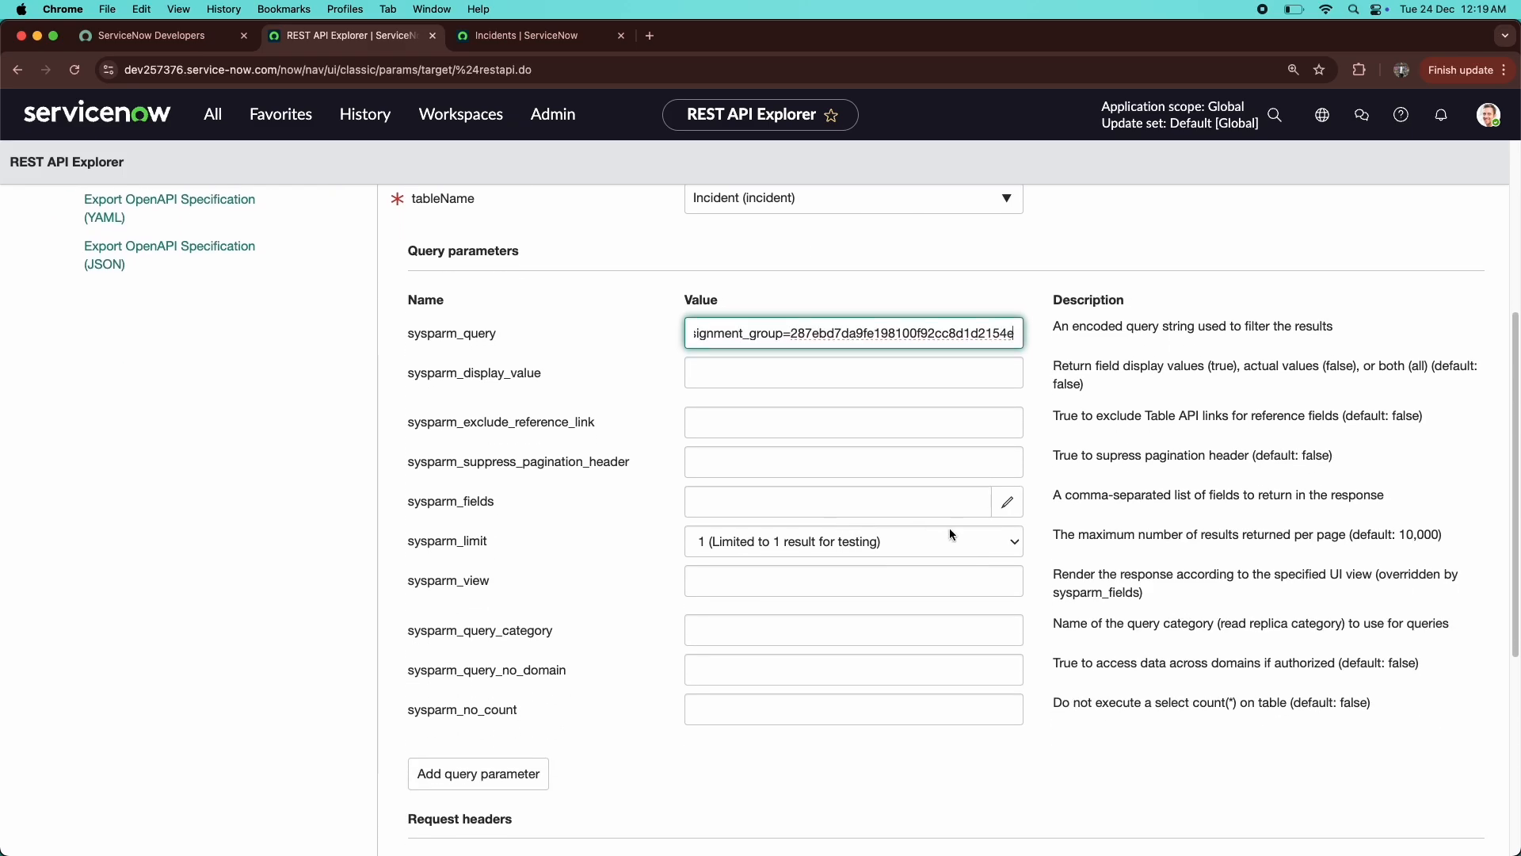
pyautogui.click(1008, 502)
pyautogui.click(448, 349)
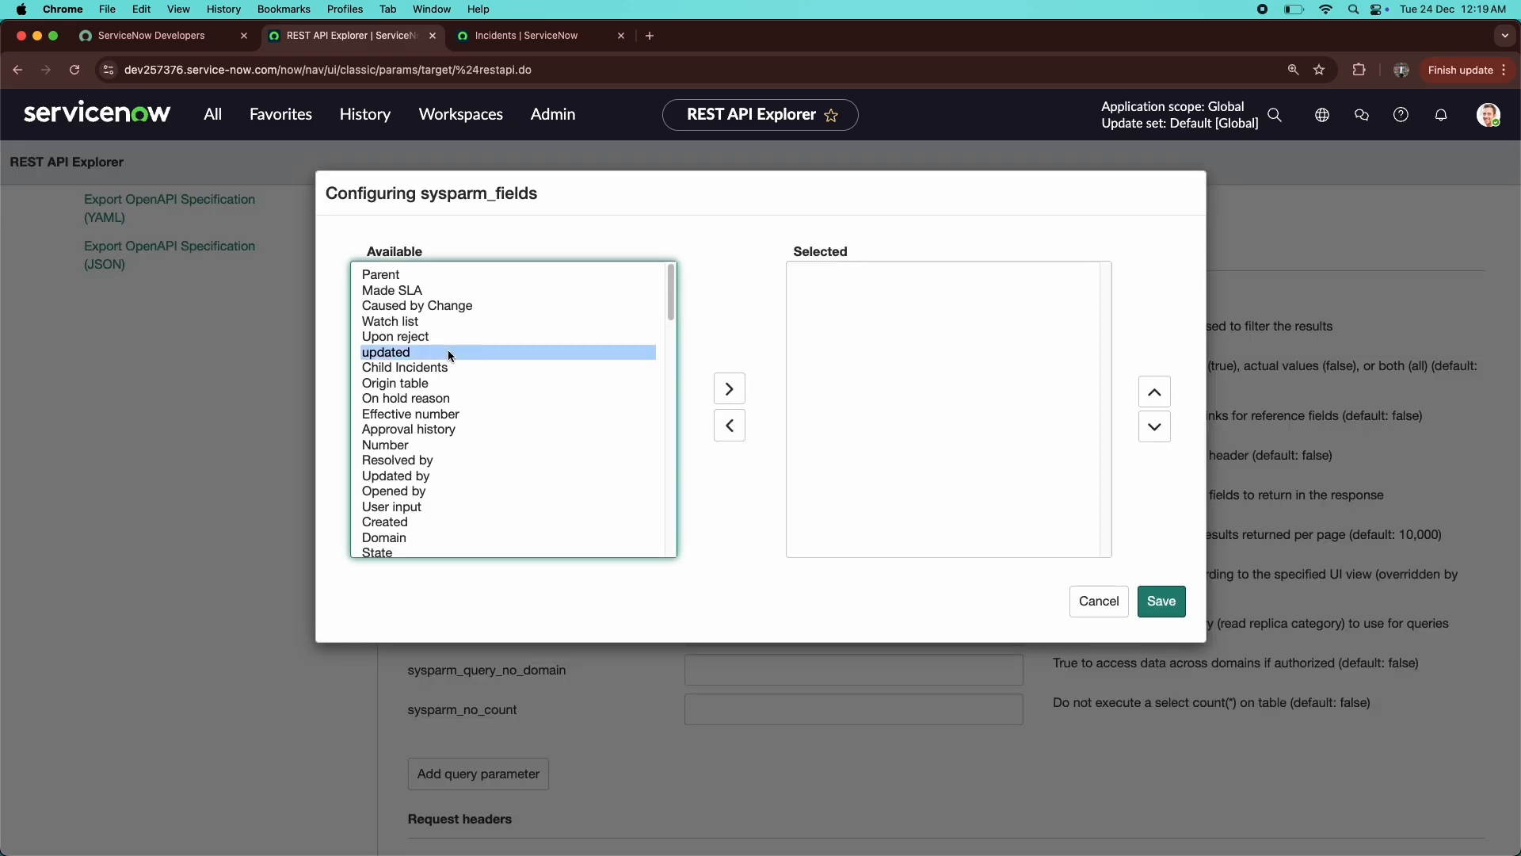
pyautogui.press('n')
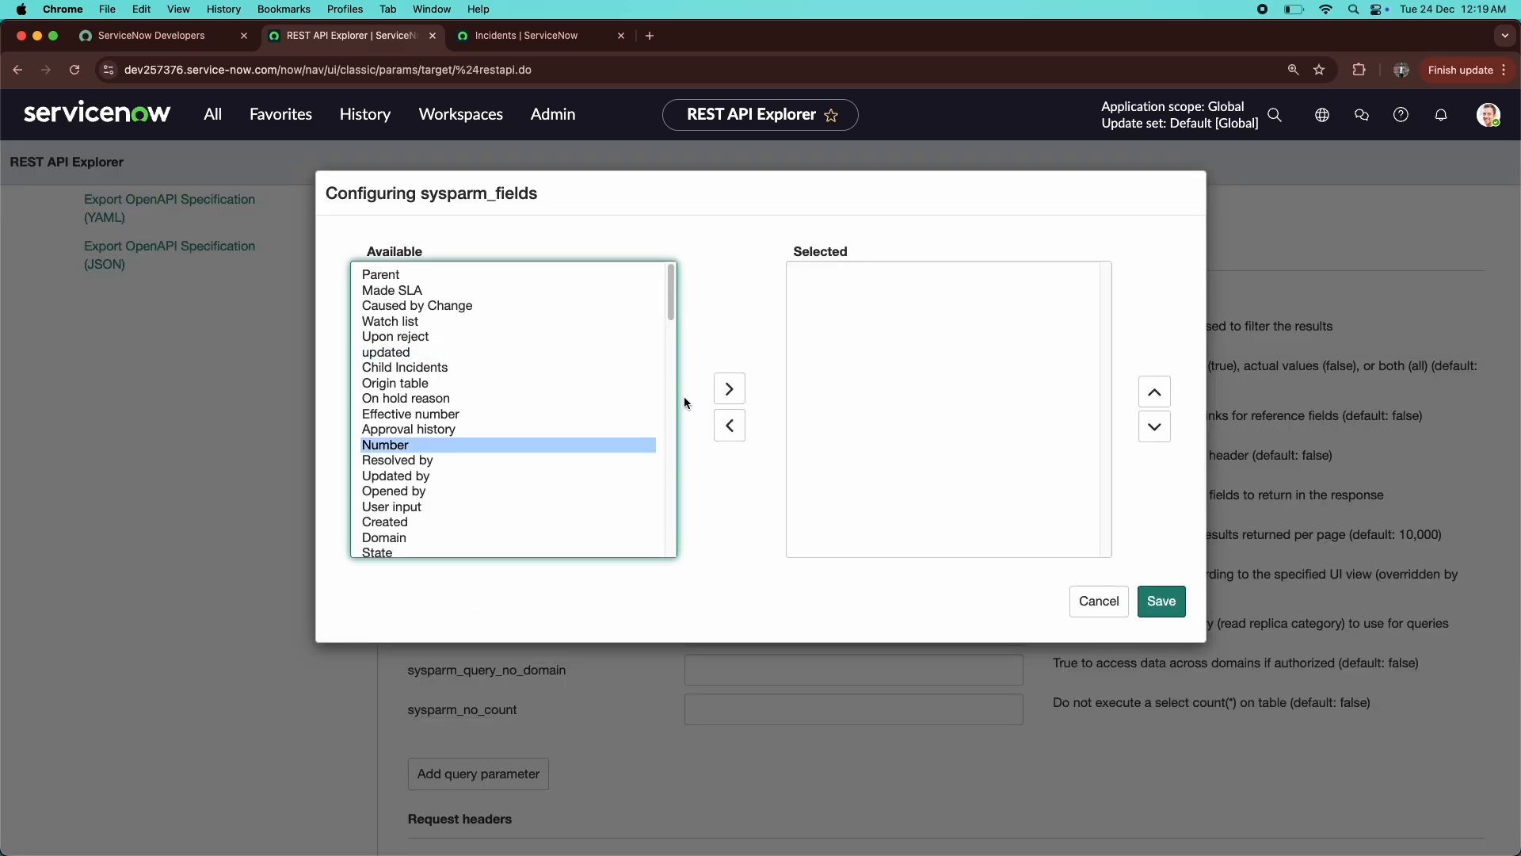
pyautogui.click(719, 398)
pyautogui.click(392, 399)
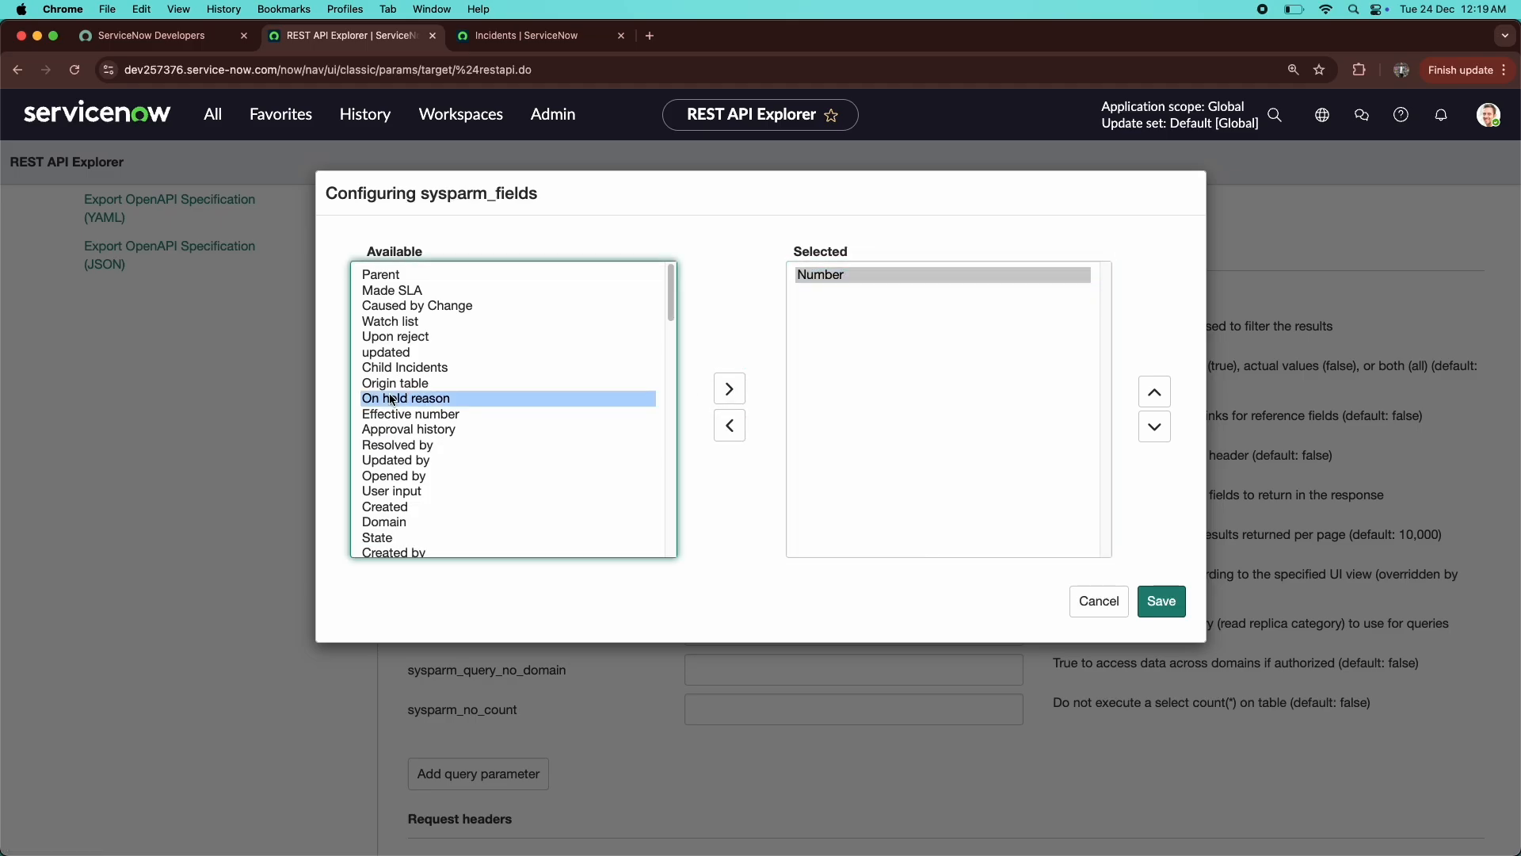
pyautogui.press('s')
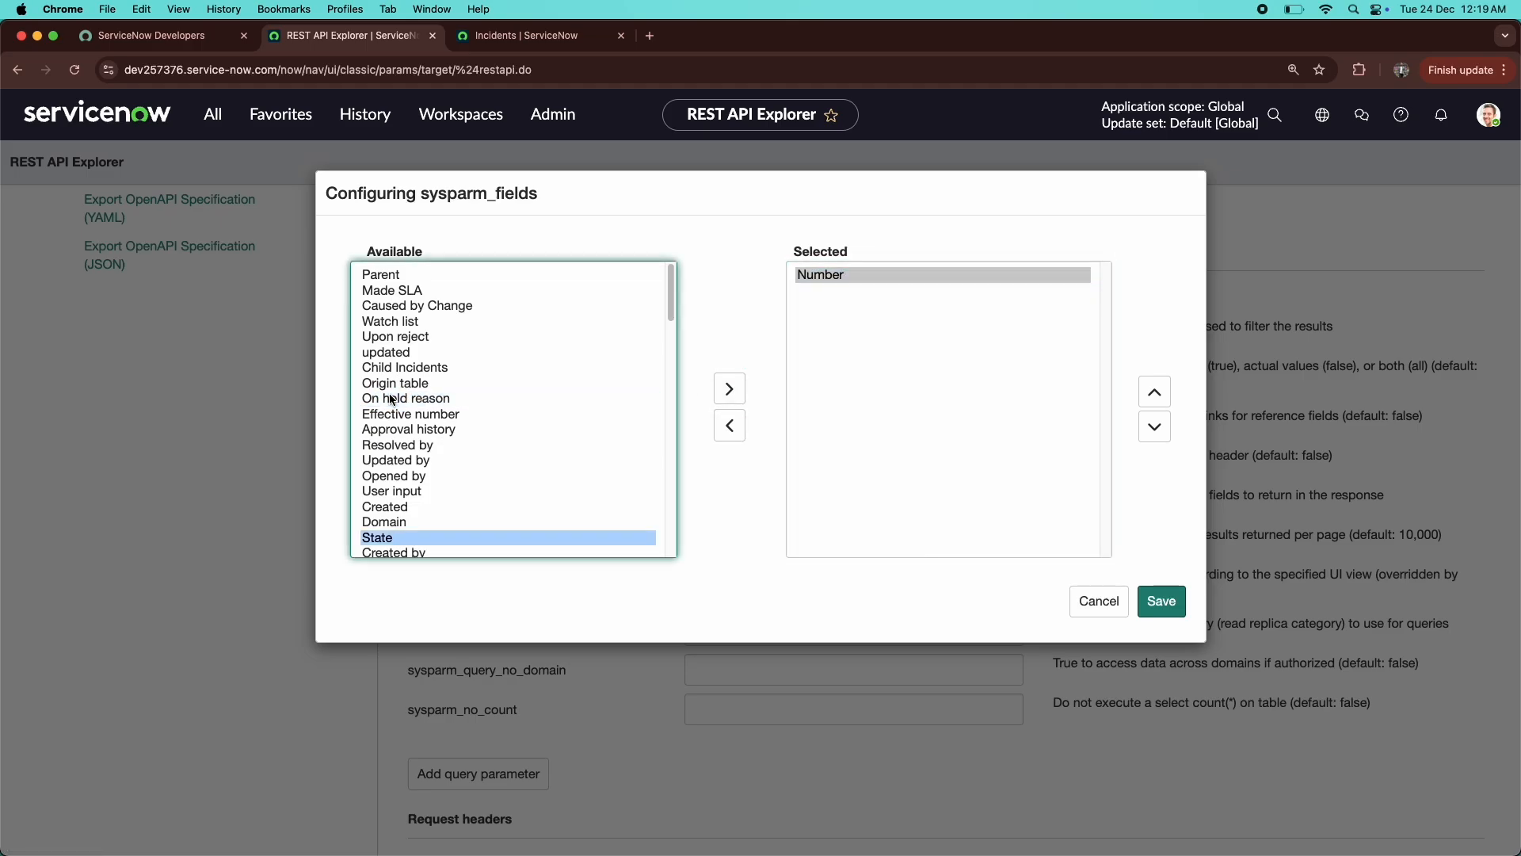
pyautogui.press('h')
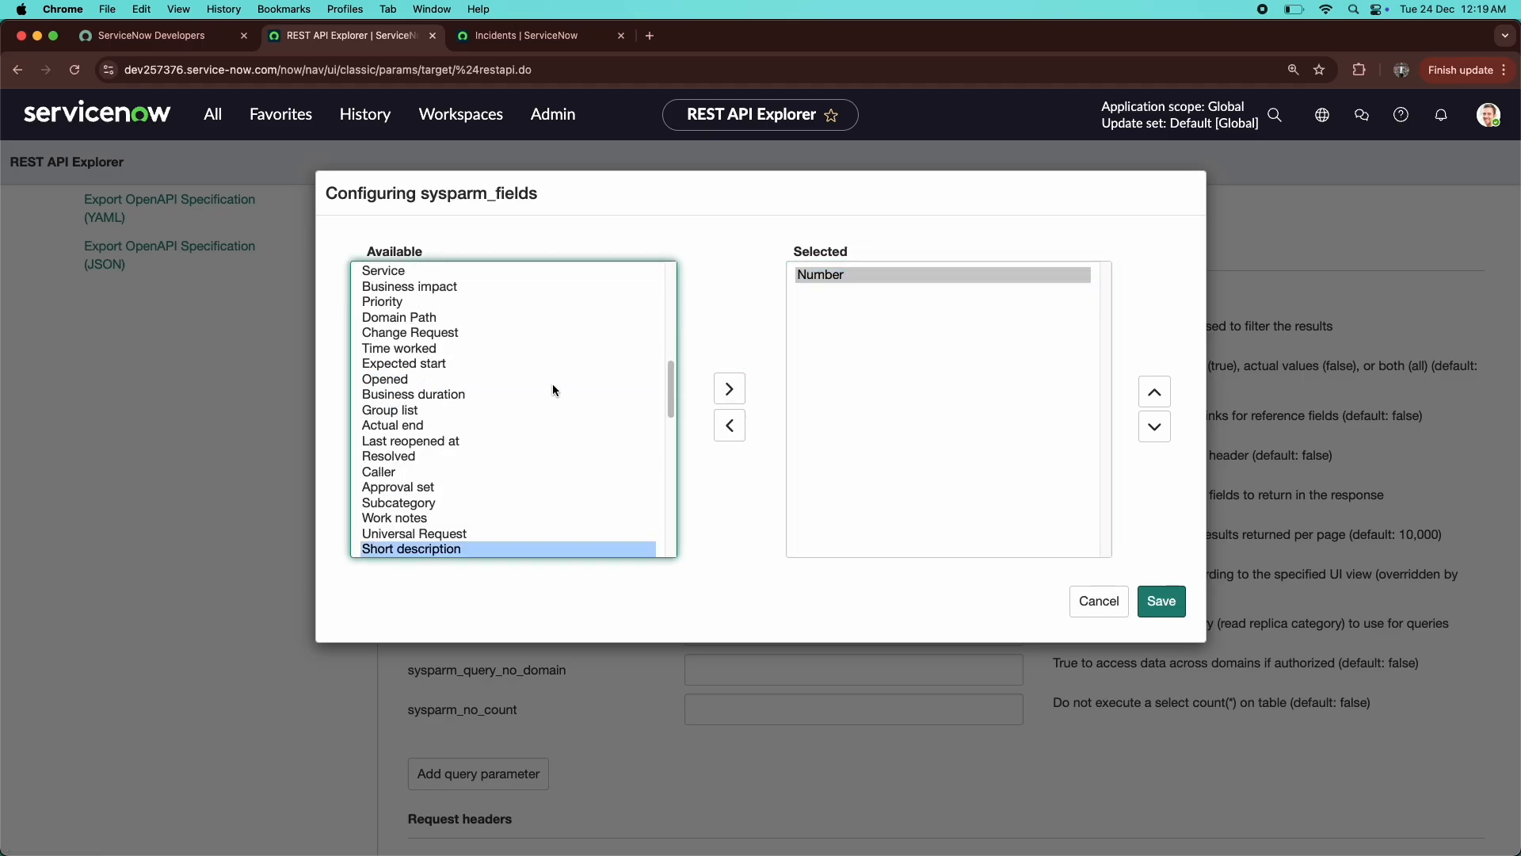
pyautogui.click(730, 389)
# - Add Category to the selected sysparm_fields
pyautogui.click(451, 412)
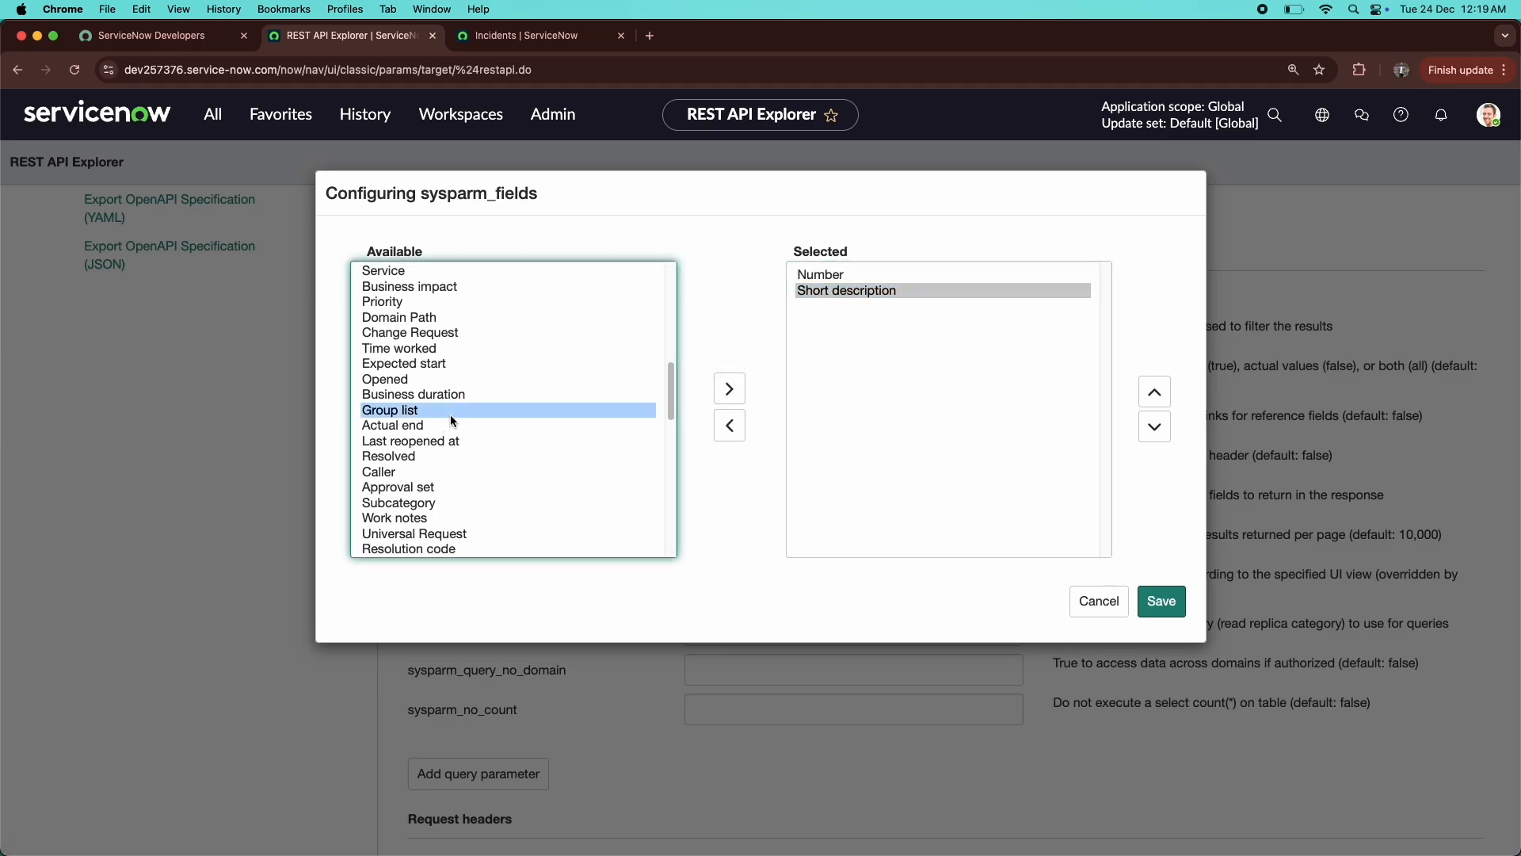
pyautogui.press('c')
pyautogui.press('a')
pyautogui.press('t')
pyautogui.click(730, 388)
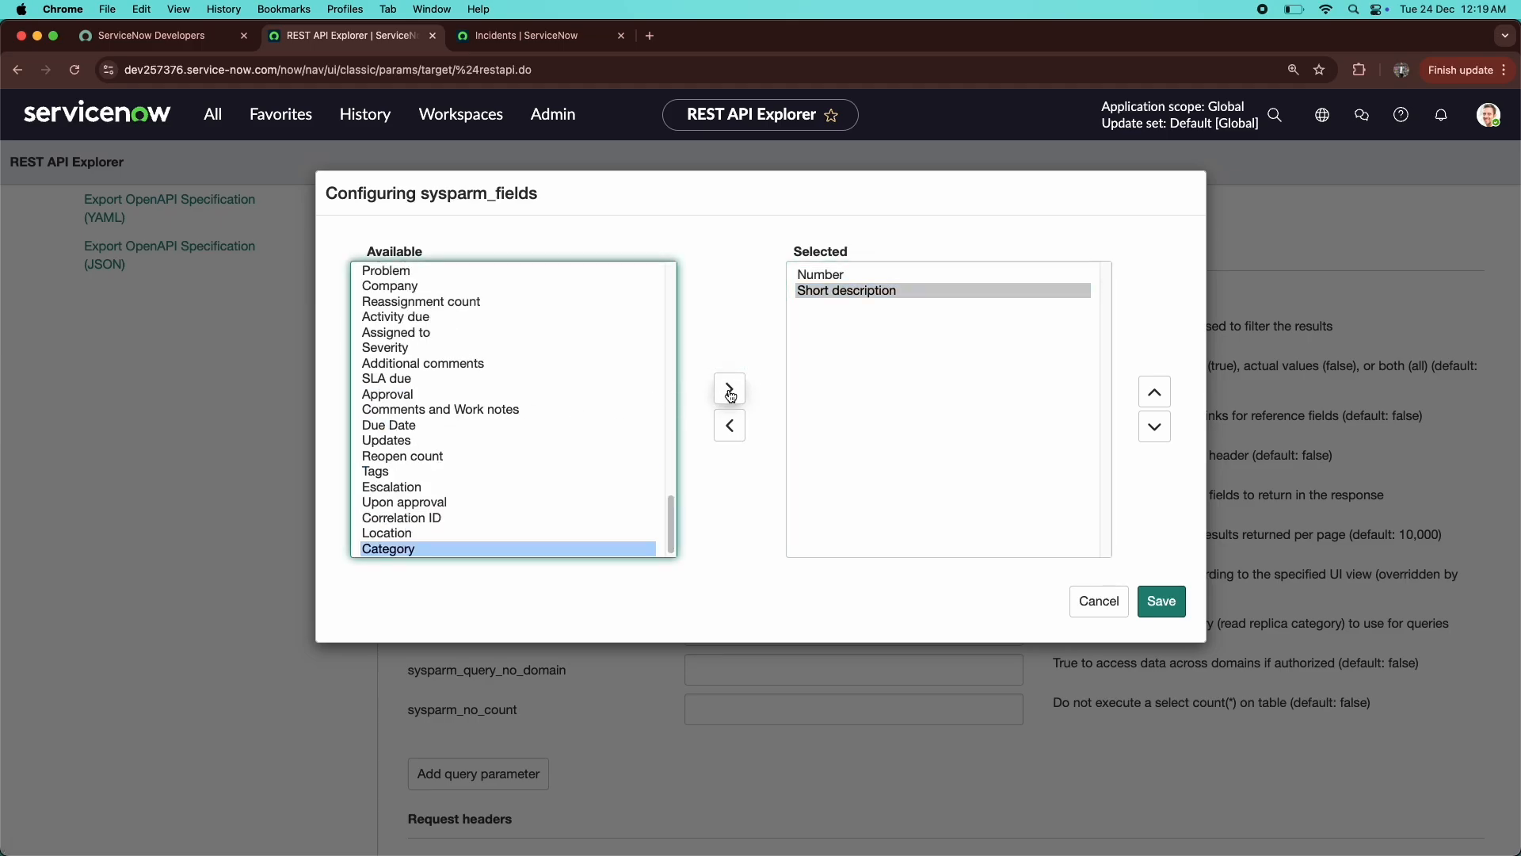
# - Add Assignment group and Assigned to to the selected sysparm_fields
pyautogui.click(476, 459)
pyautogui.press('a')
pyautogui.press('s')
pyautogui.press('s')
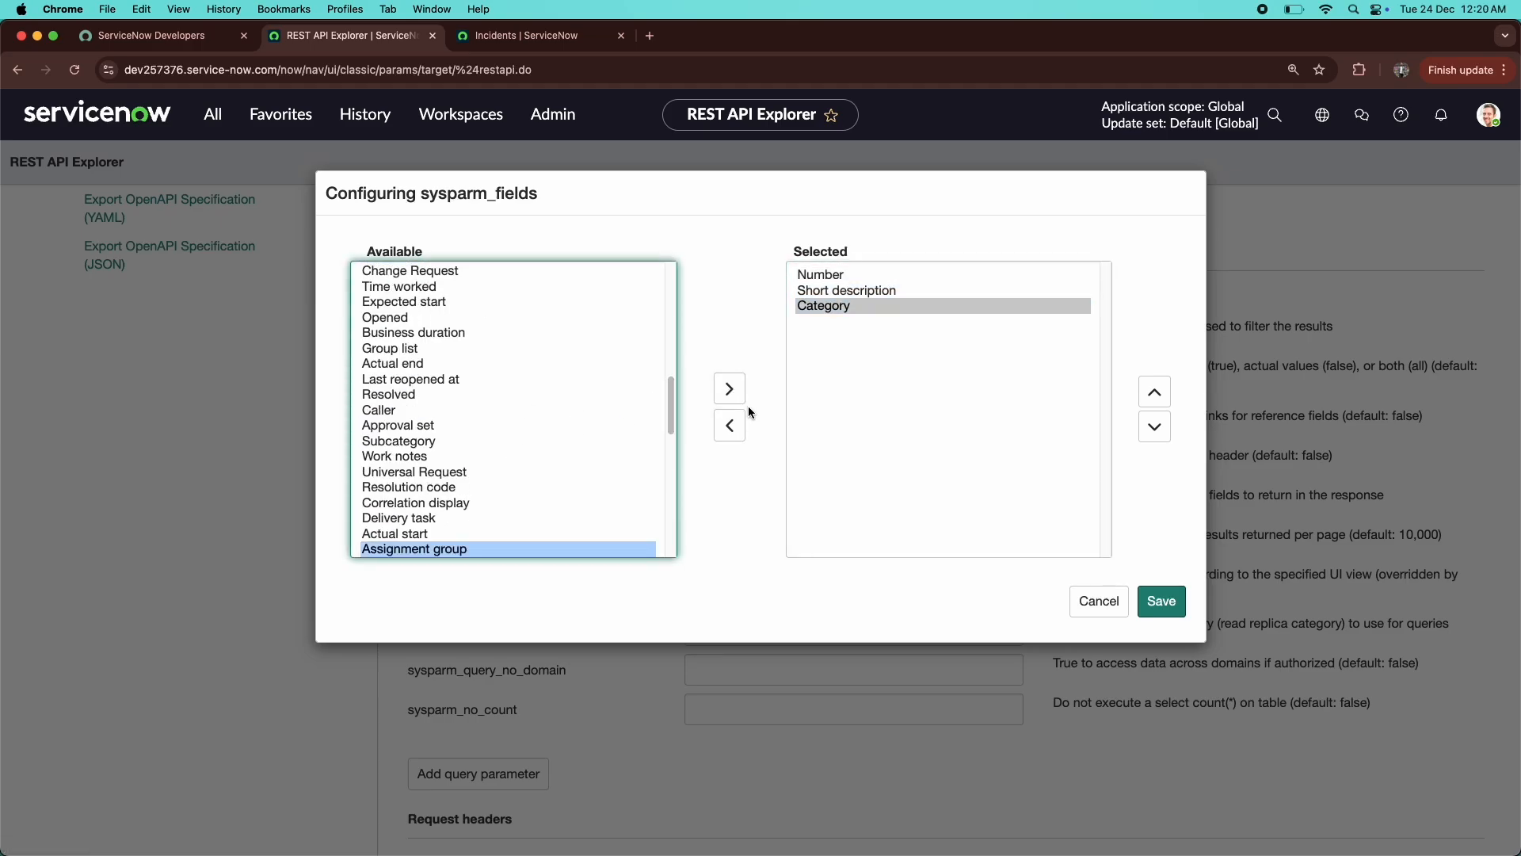
pyautogui.click(730, 388)
pyautogui.press('s')
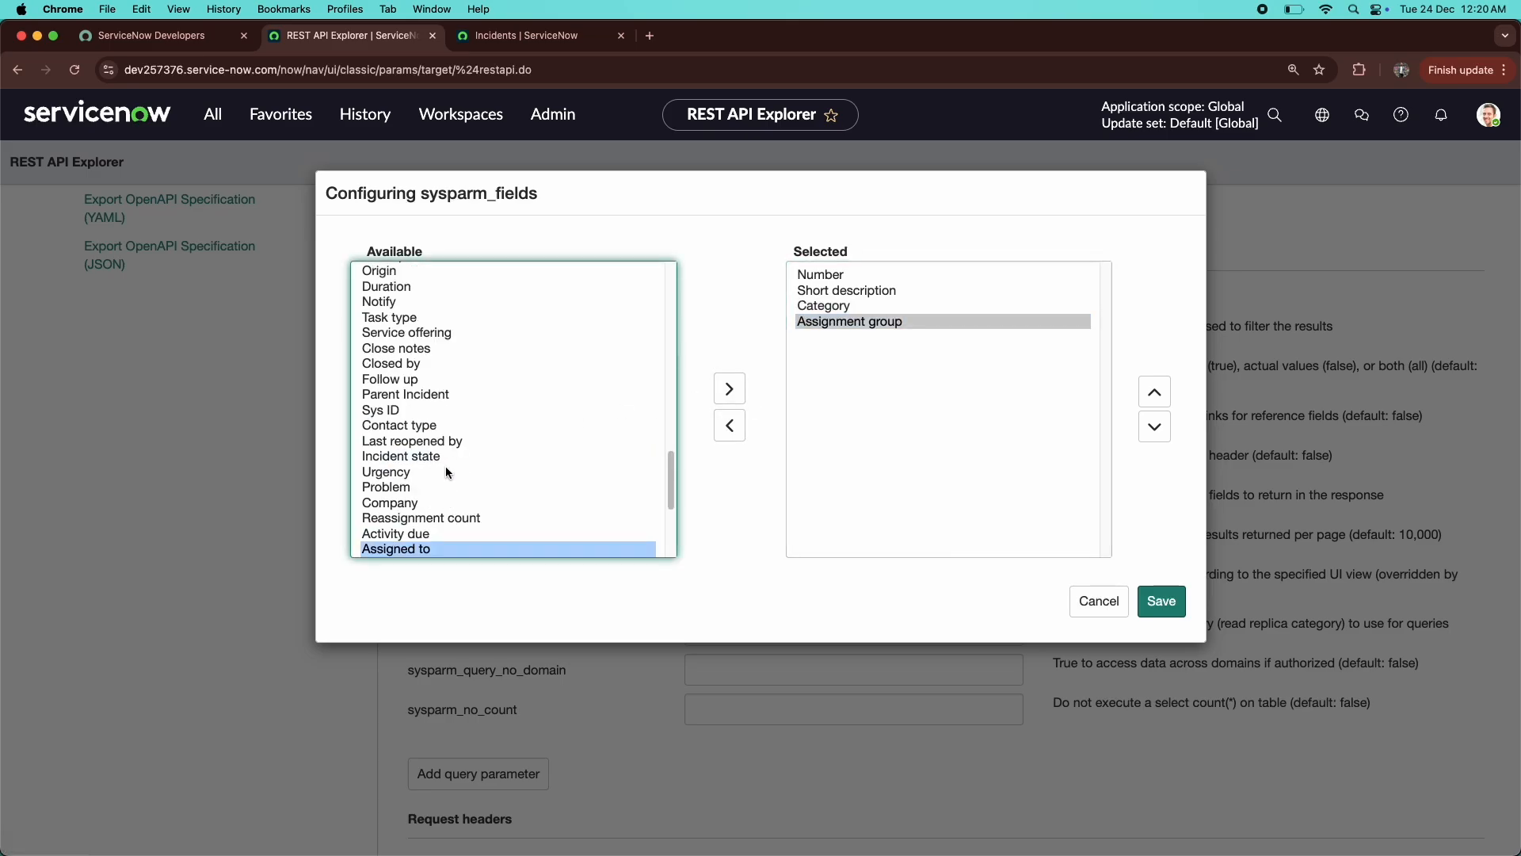
pyautogui.click(731, 394)
# - Add Priority to the selected fields, place it between Category and Assignment group, and save the field configuration
pyautogui.click(406, 441)
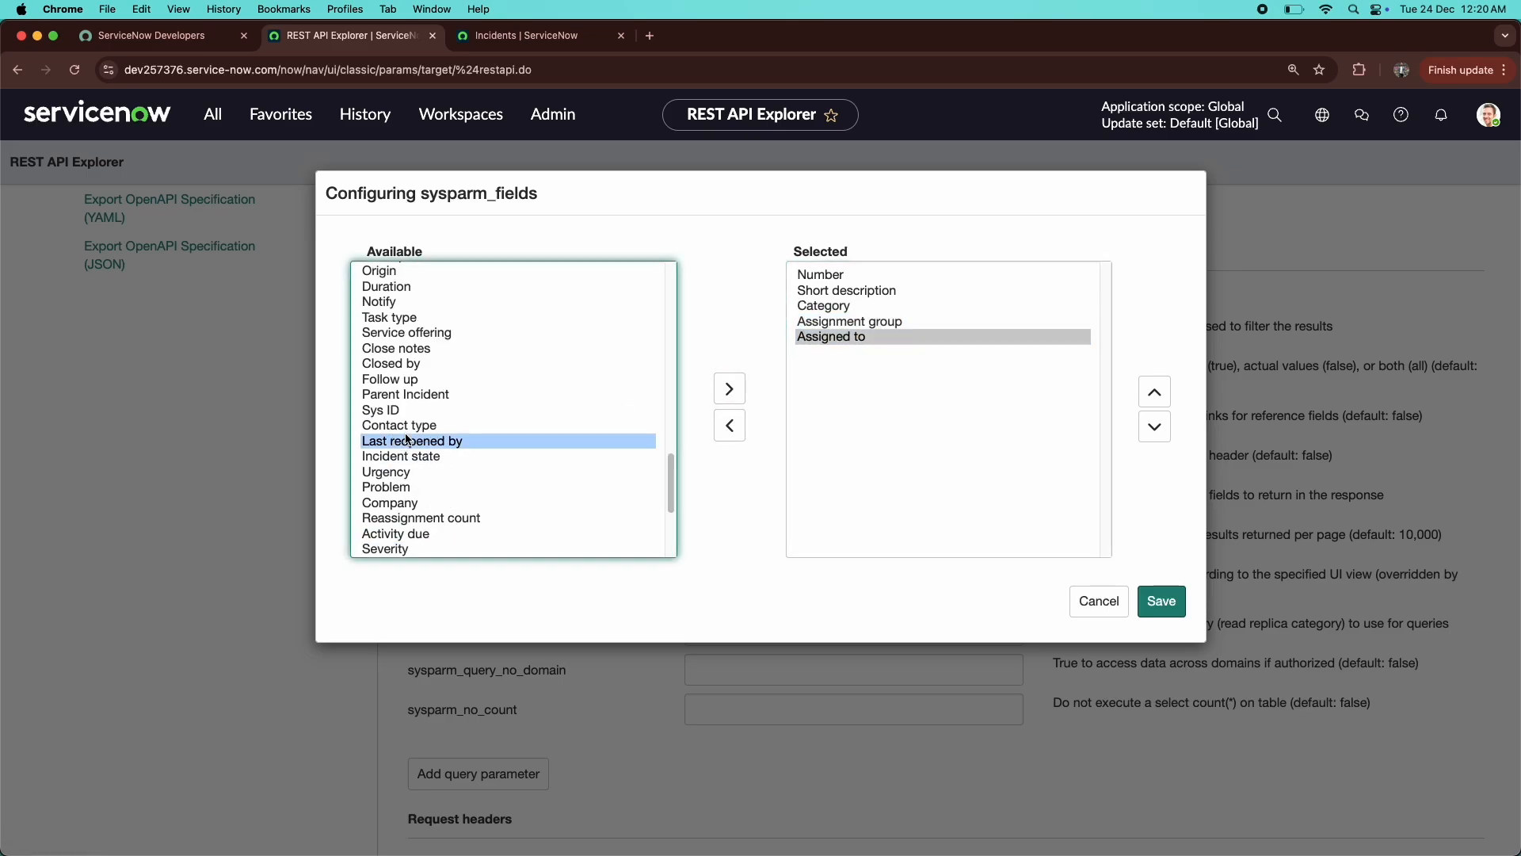
pyautogui.press('p')
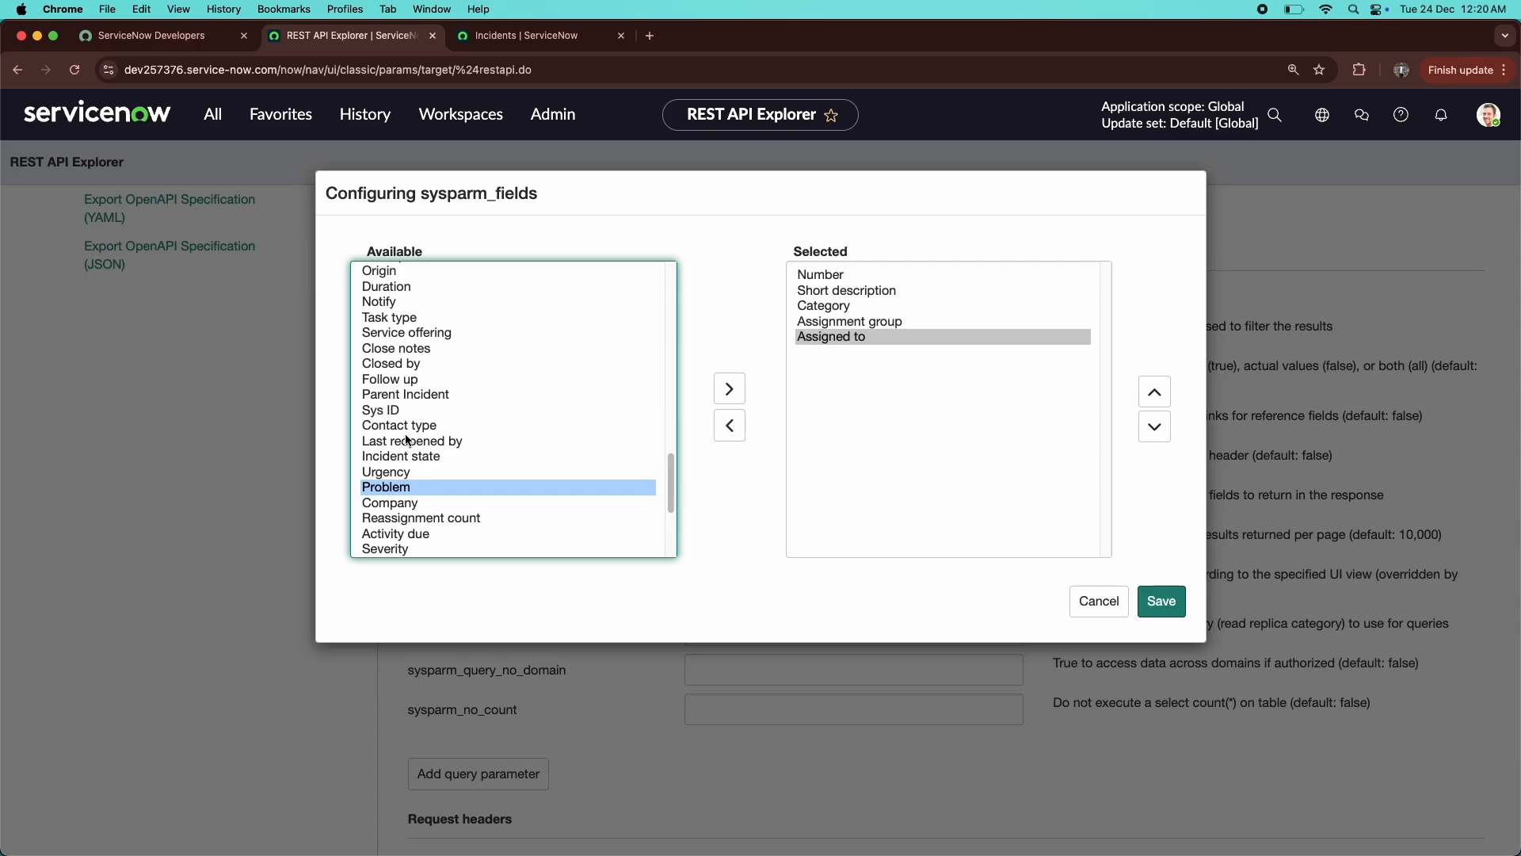
pyautogui.scroll(-1, 409, 448)
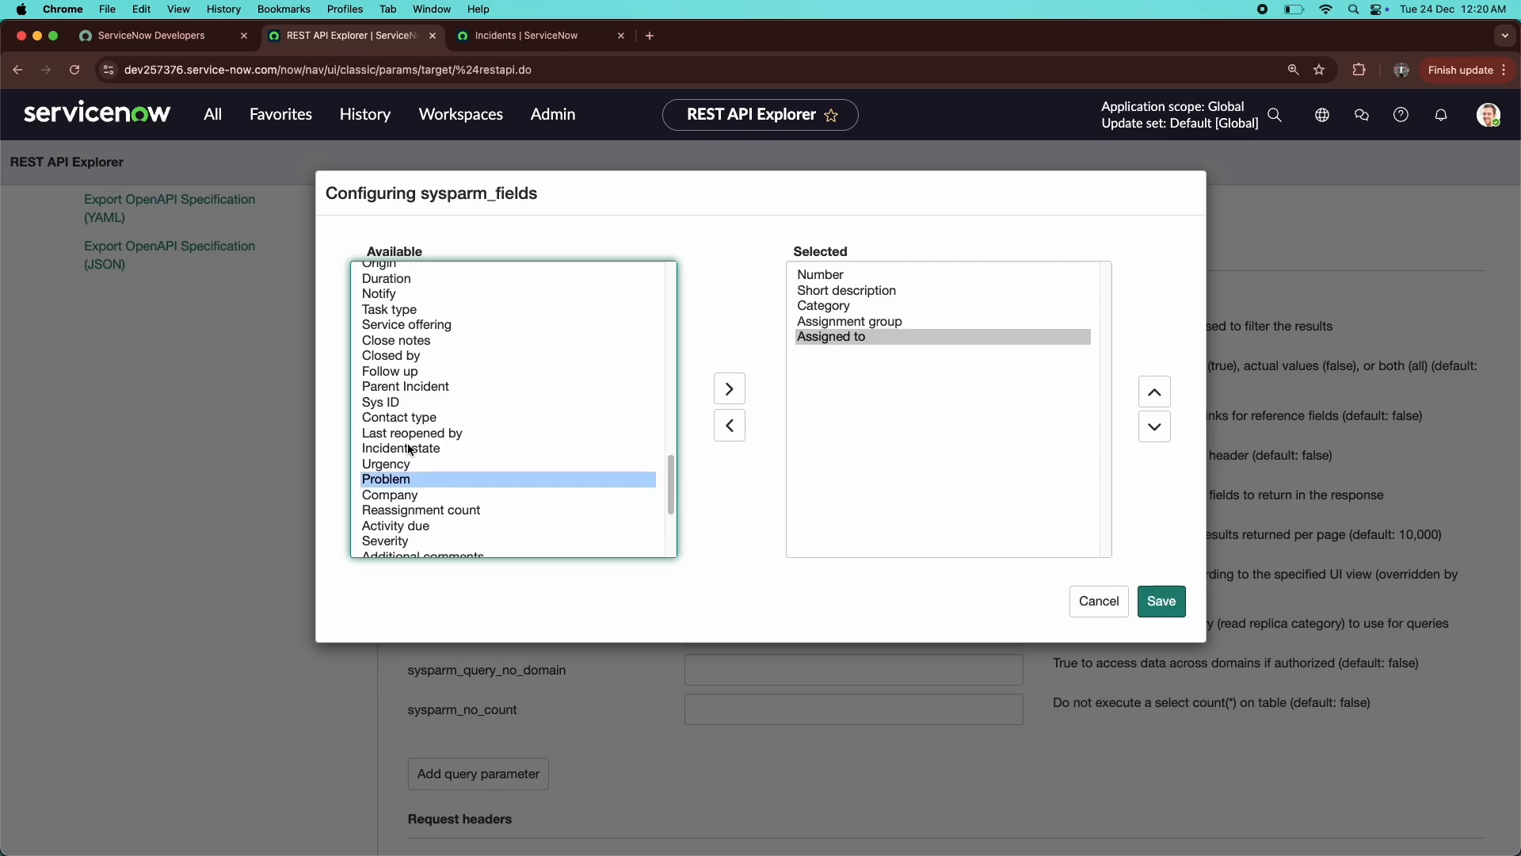
pyautogui.press('p')
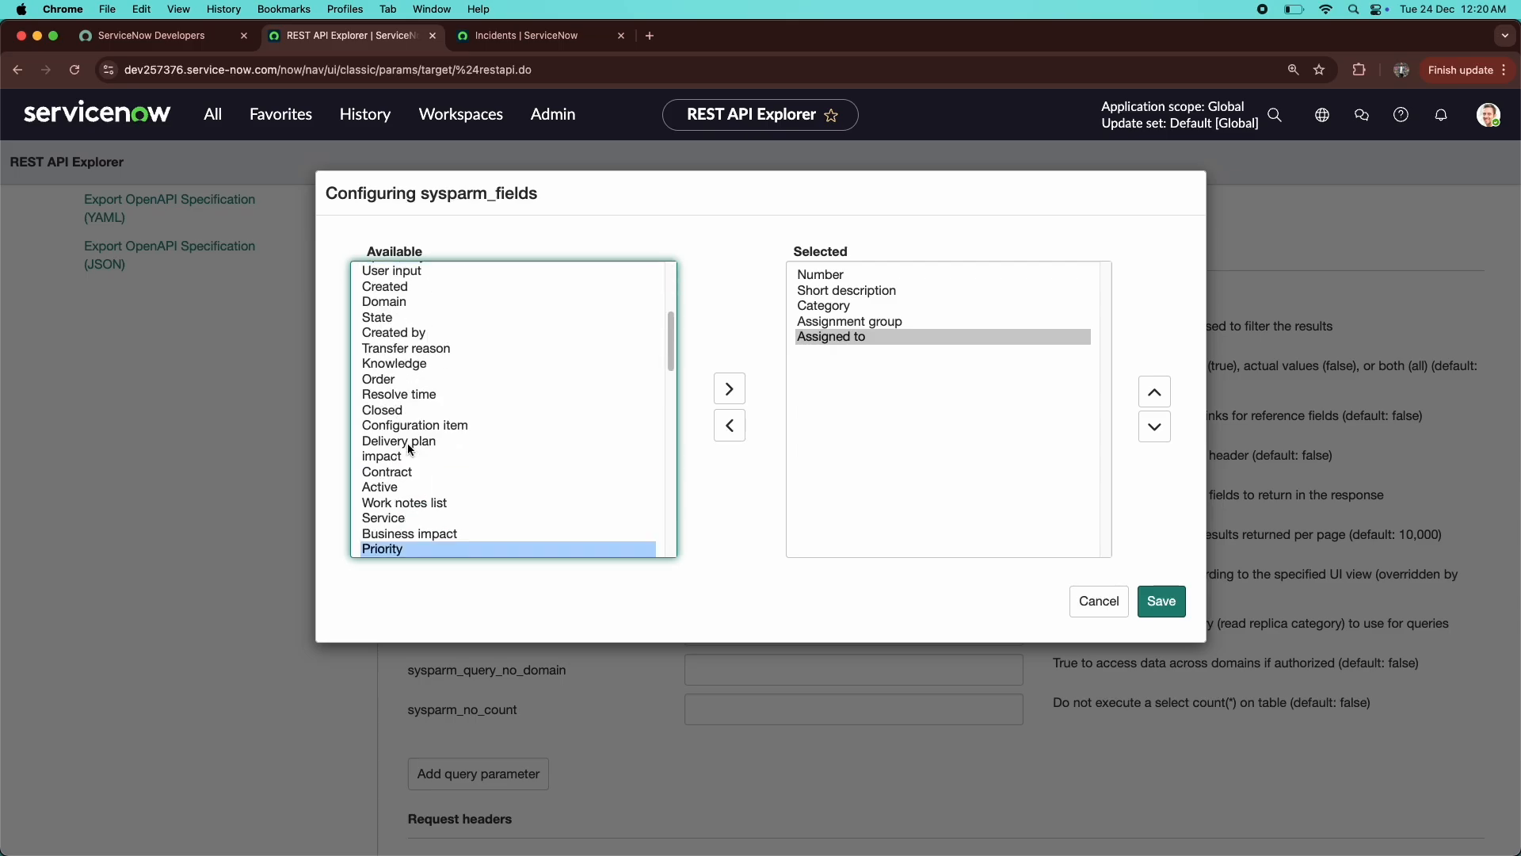
pyautogui.click(728, 391)
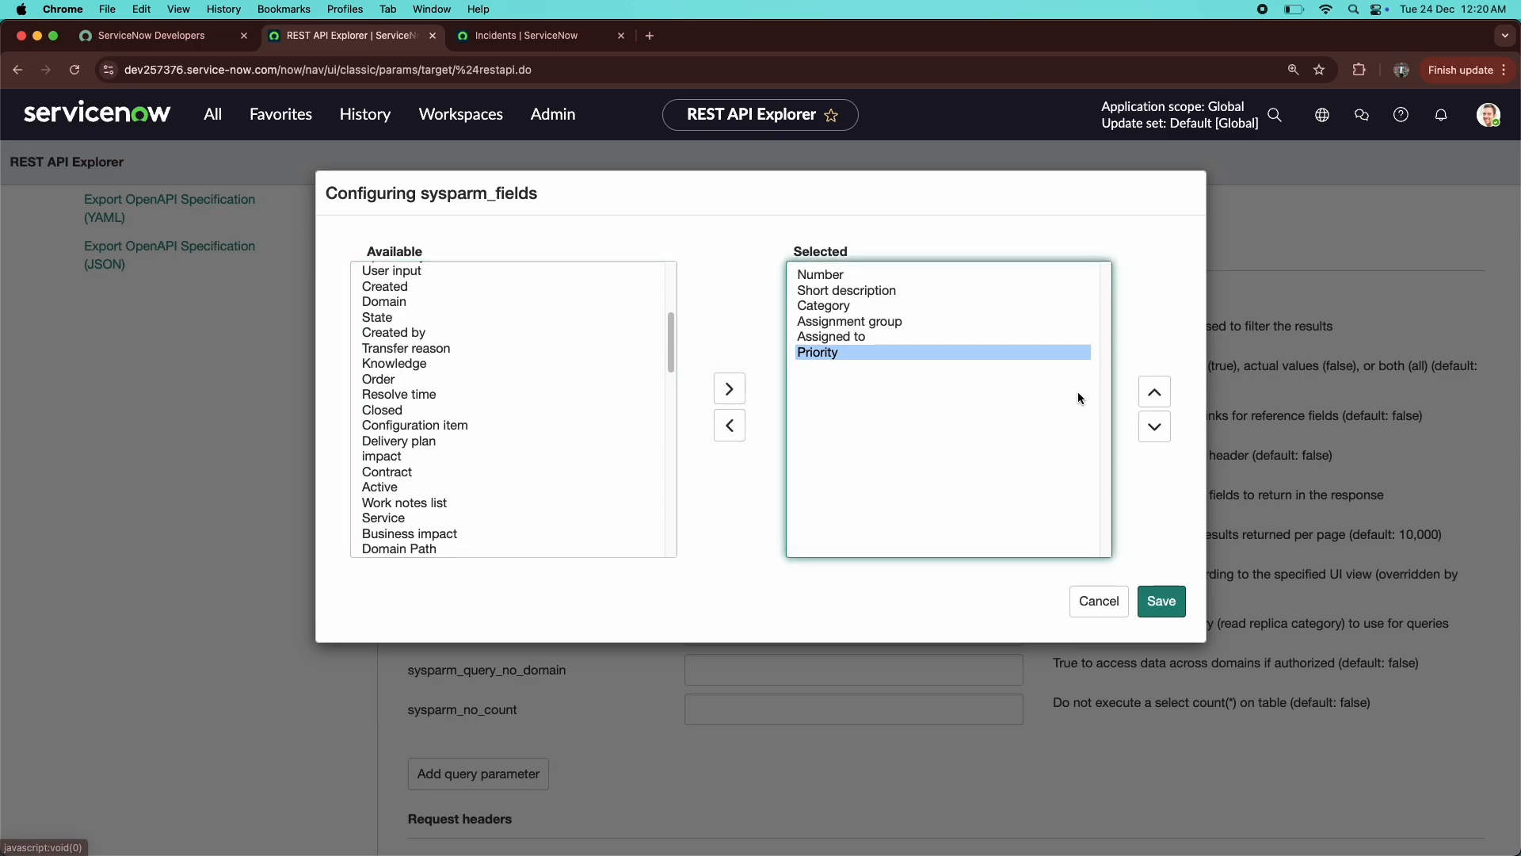
pyautogui.tripleClick(1153, 391)
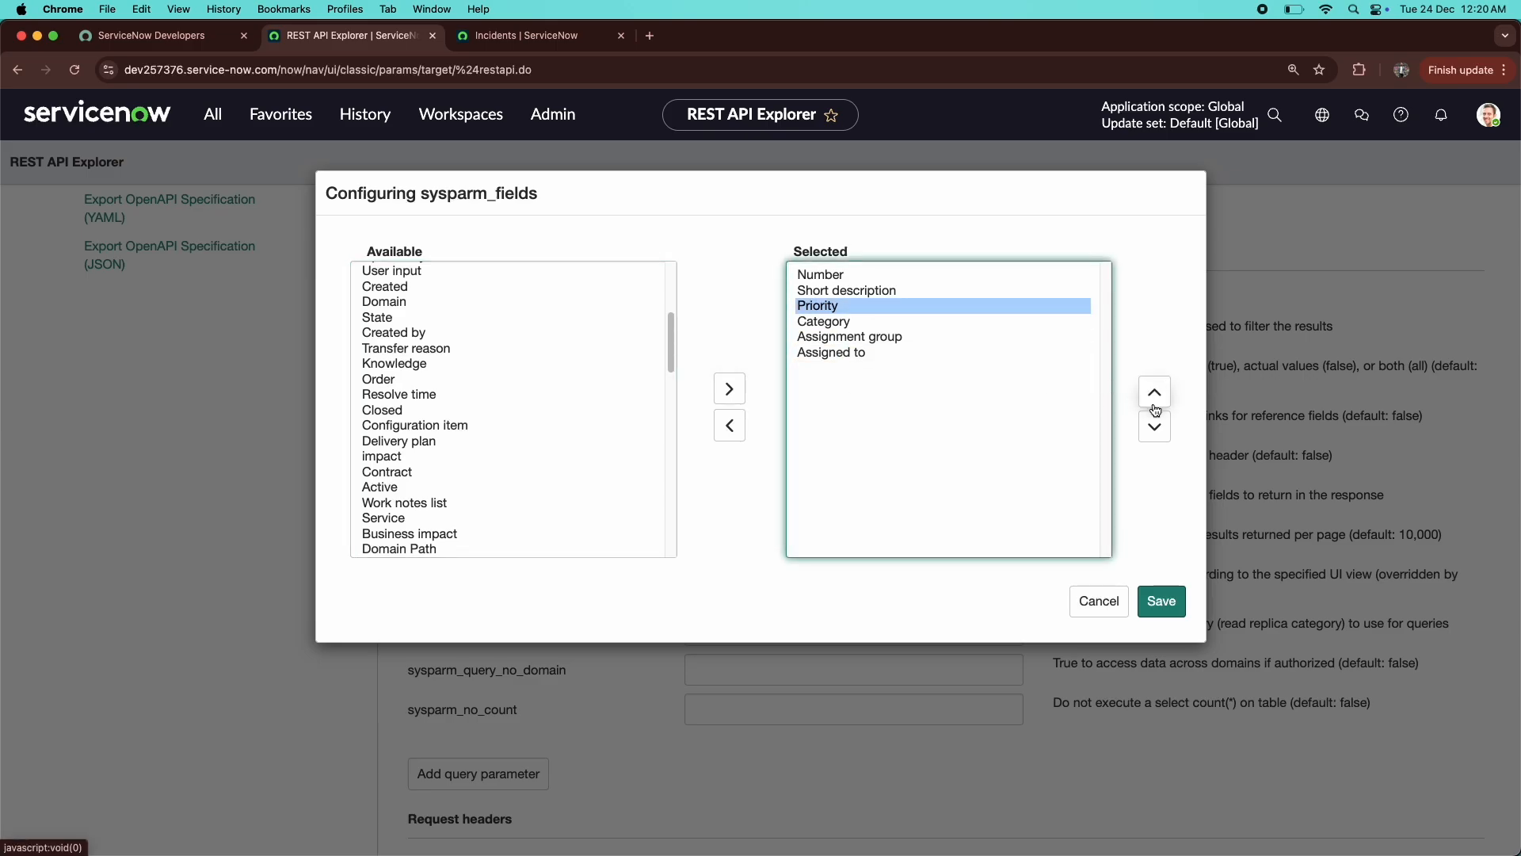
pyautogui.click(1155, 422)
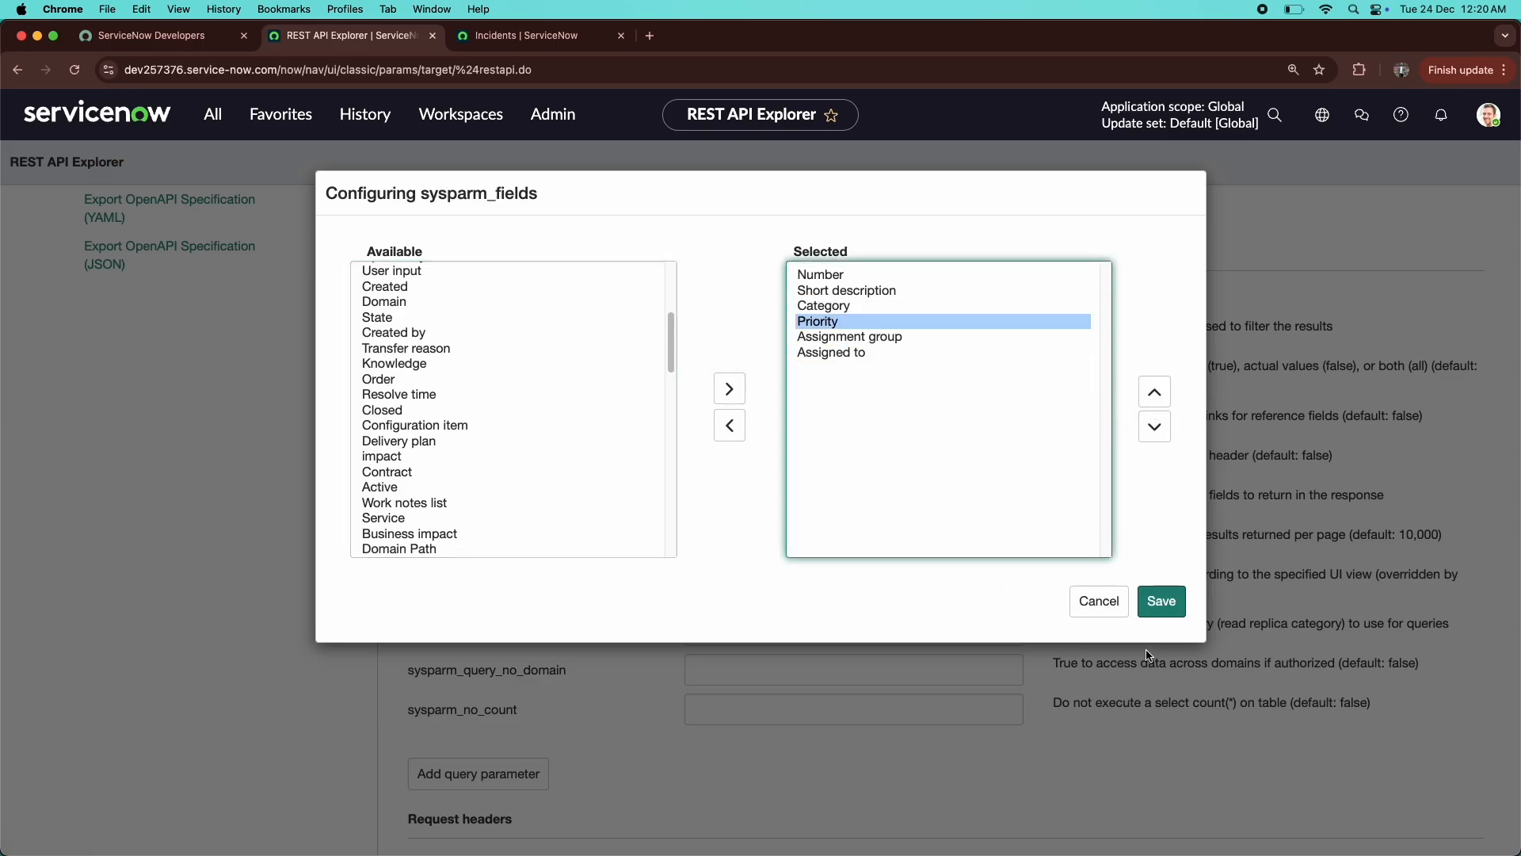
pyautogui.click(1162, 602)
# - Set sysparm_limit to 10 (Limited to 10 results for testing) and send the GET request
pyautogui.click(713, 542)
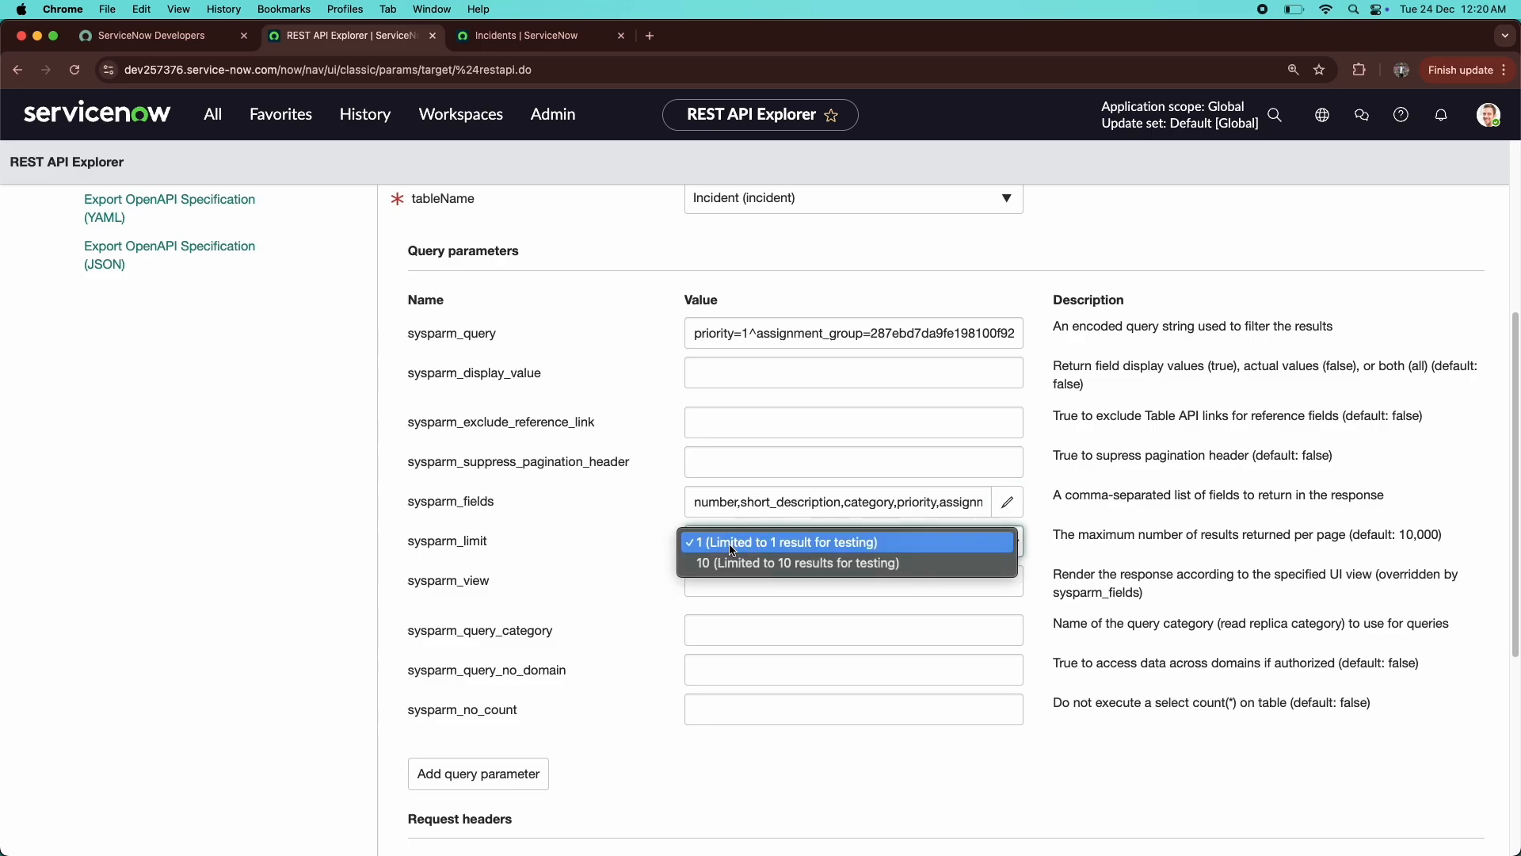
pyautogui.click(727, 564)
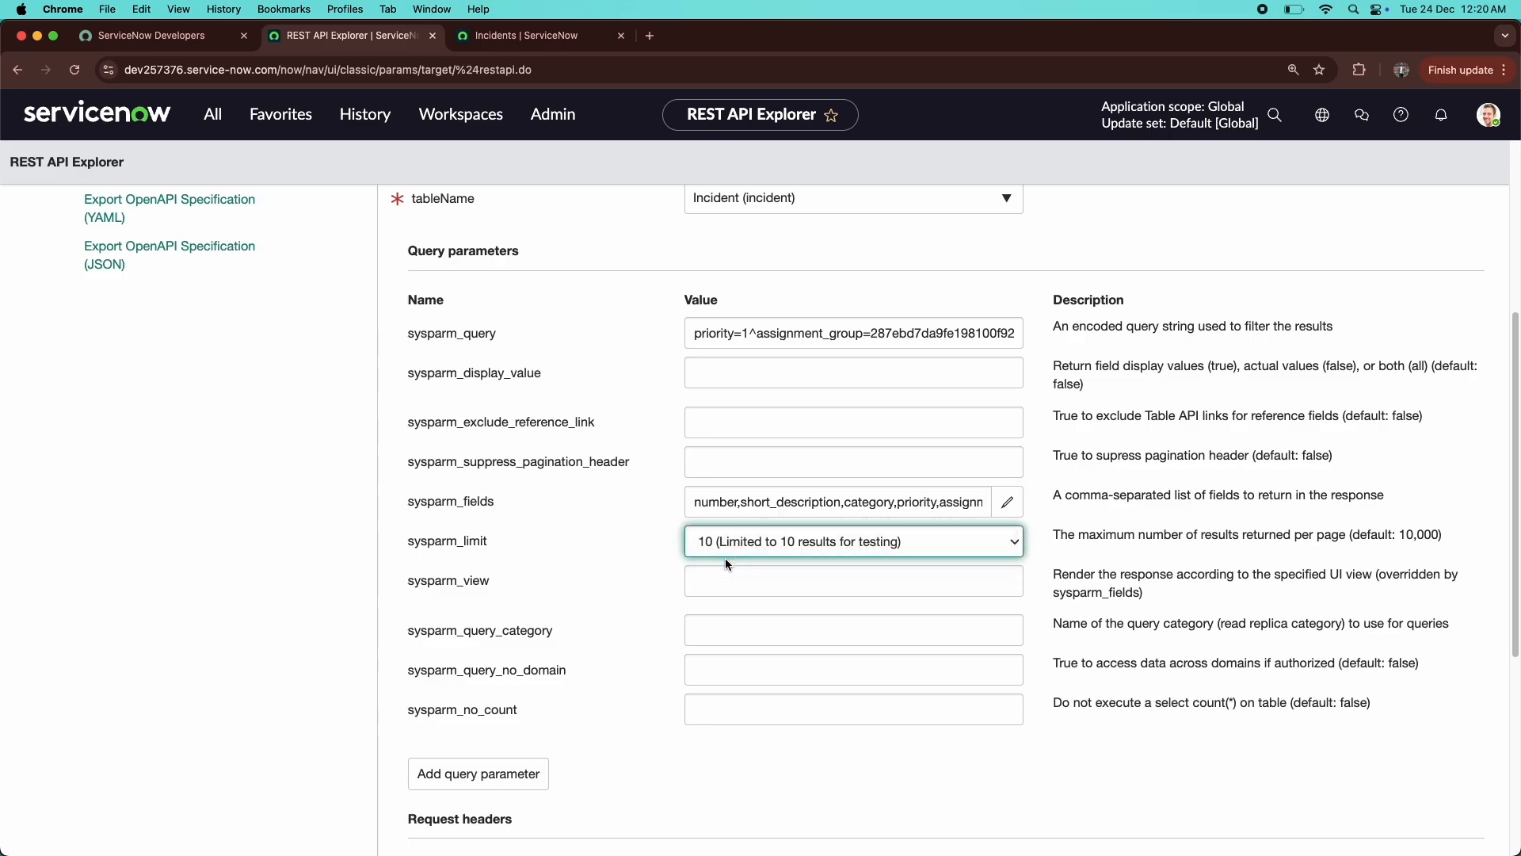
pyautogui.scroll(-5, 728, 564)
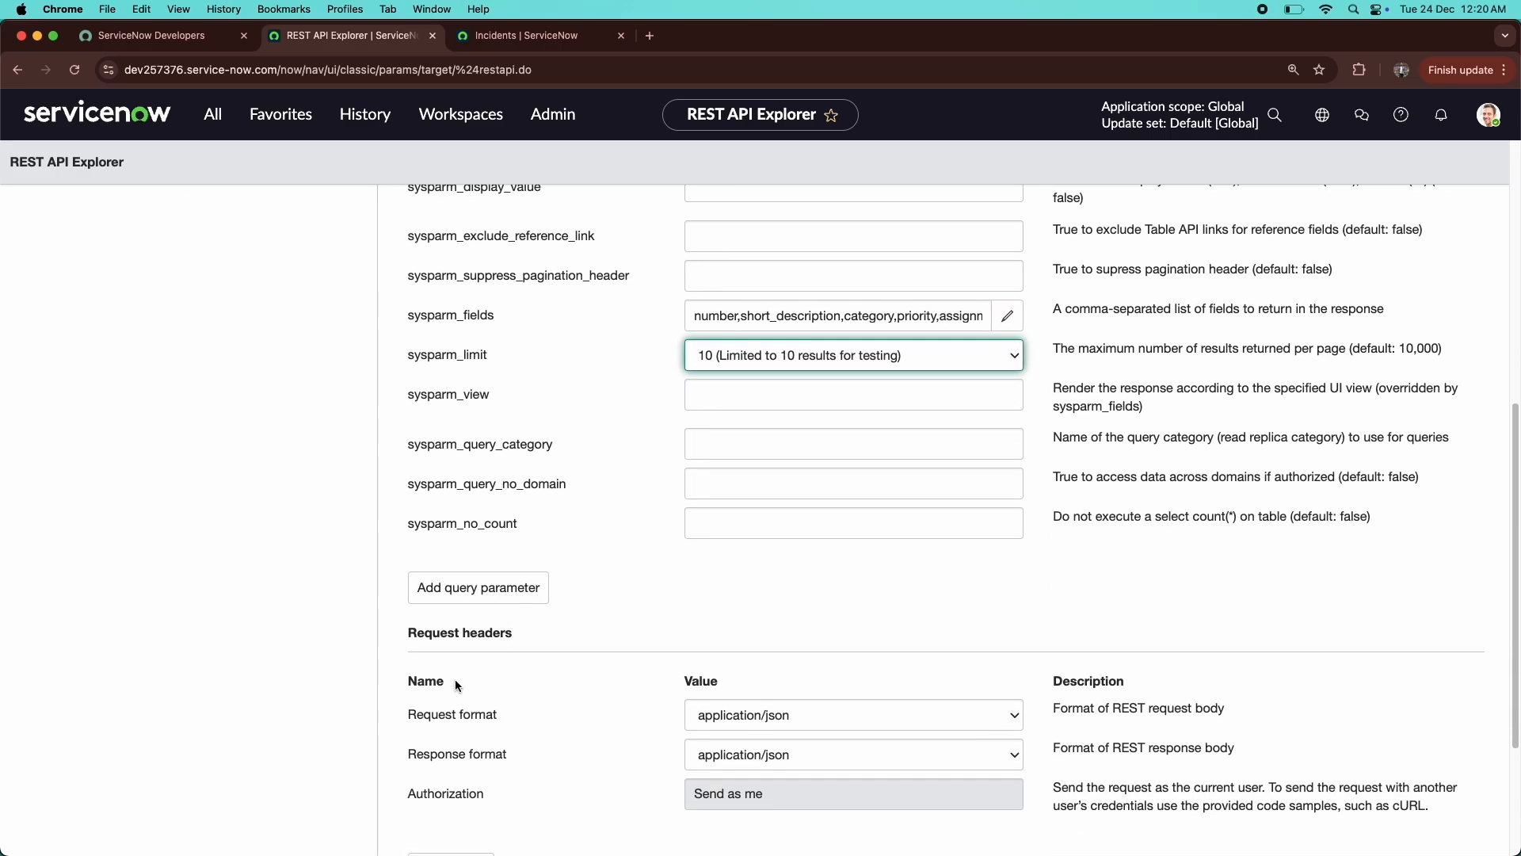
pyautogui.click(434, 714)
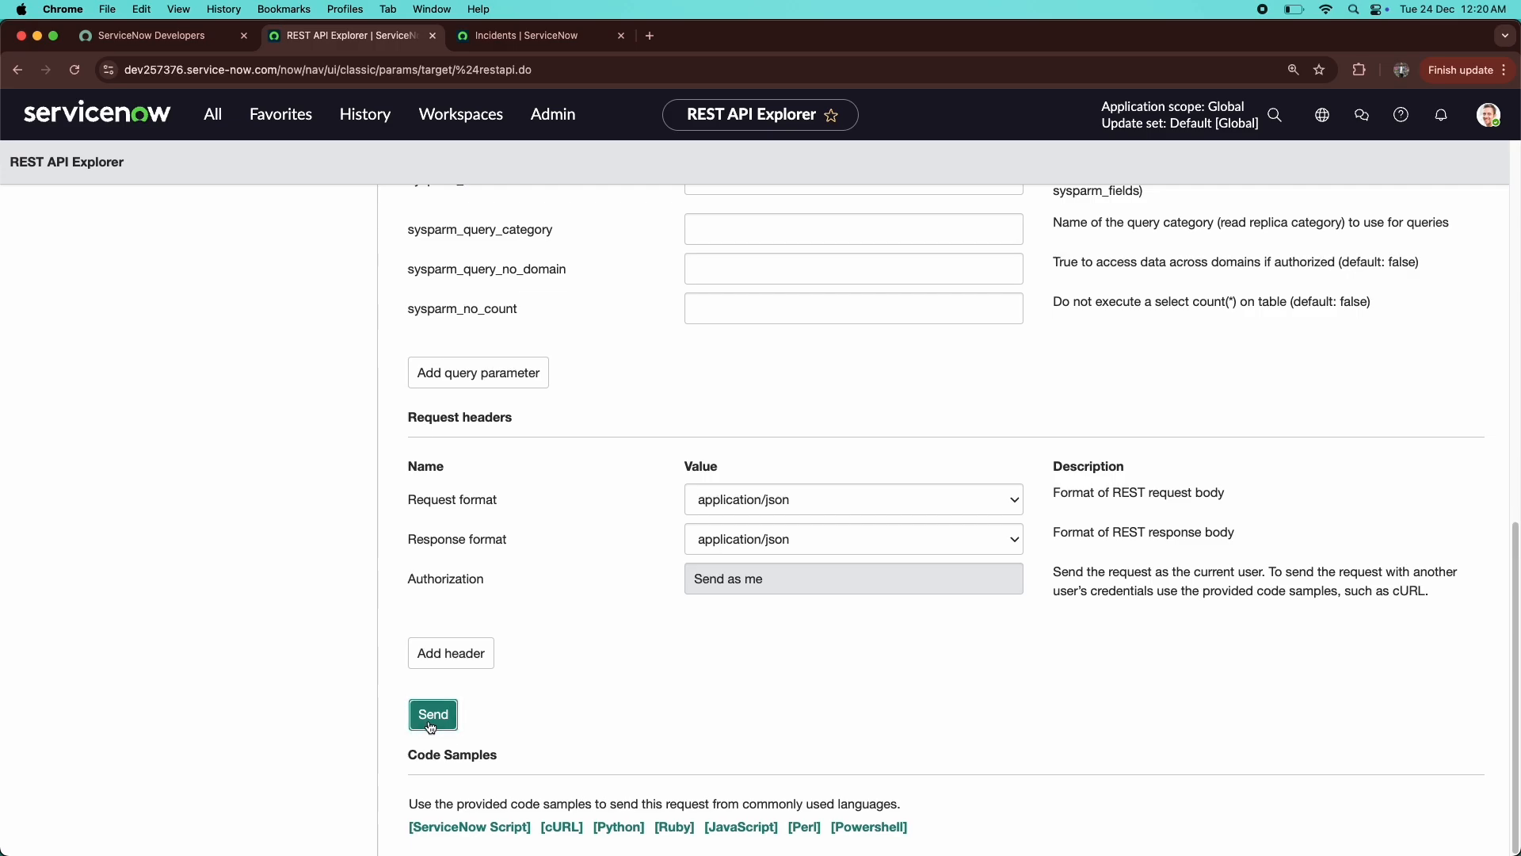
# - Review the incident records in the response body, and go back to the request's HTTP method and URI
pyautogui.scroll(-10, 680, 549)
pyautogui.scroll(-10, 679, 550)
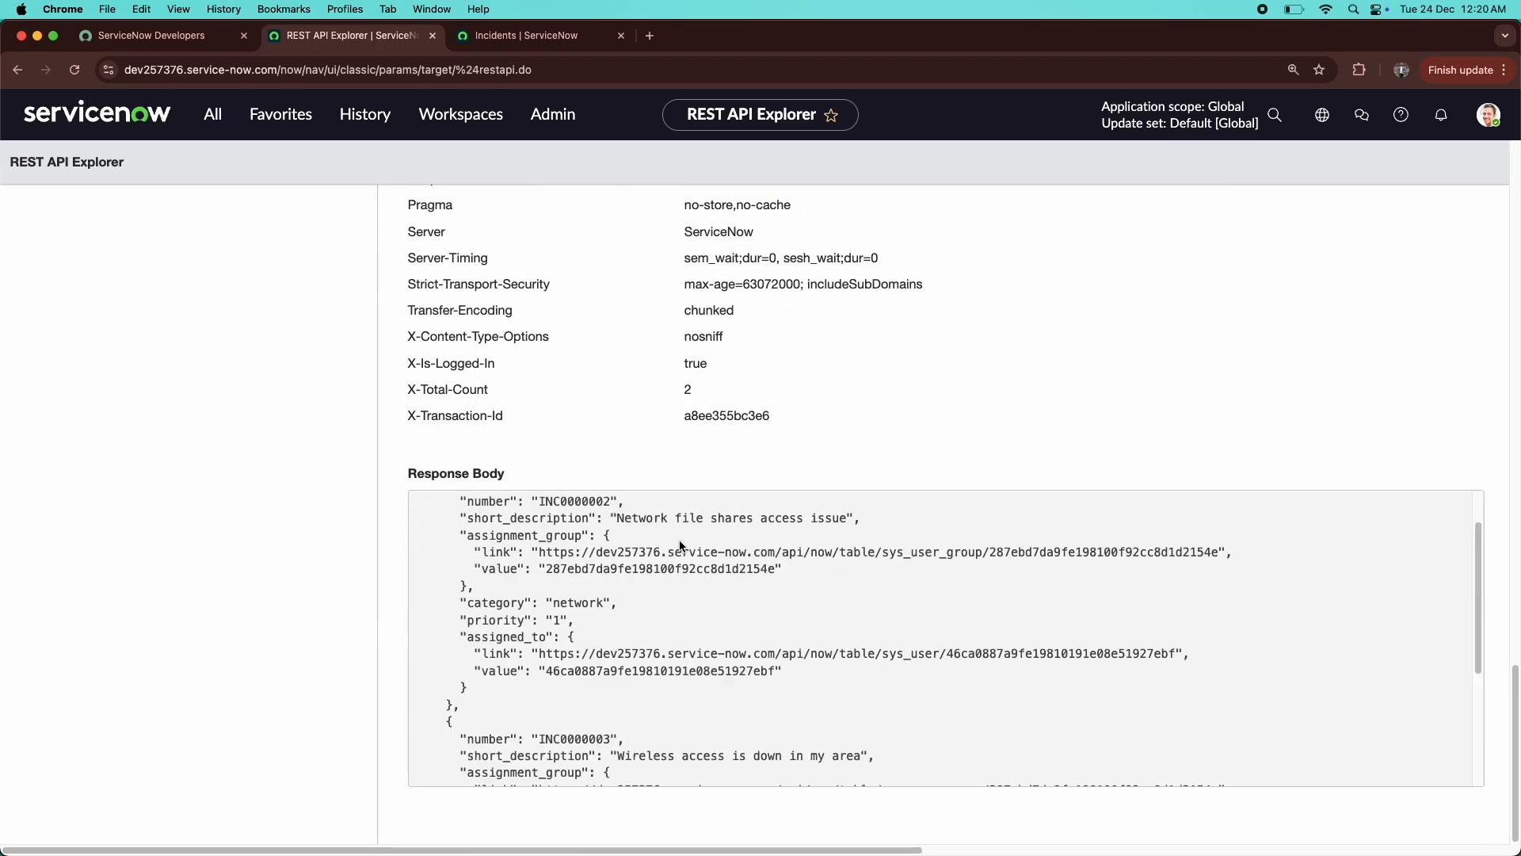
pyautogui.scroll(5, 627, 630)
pyautogui.scroll(-5, 627, 630)
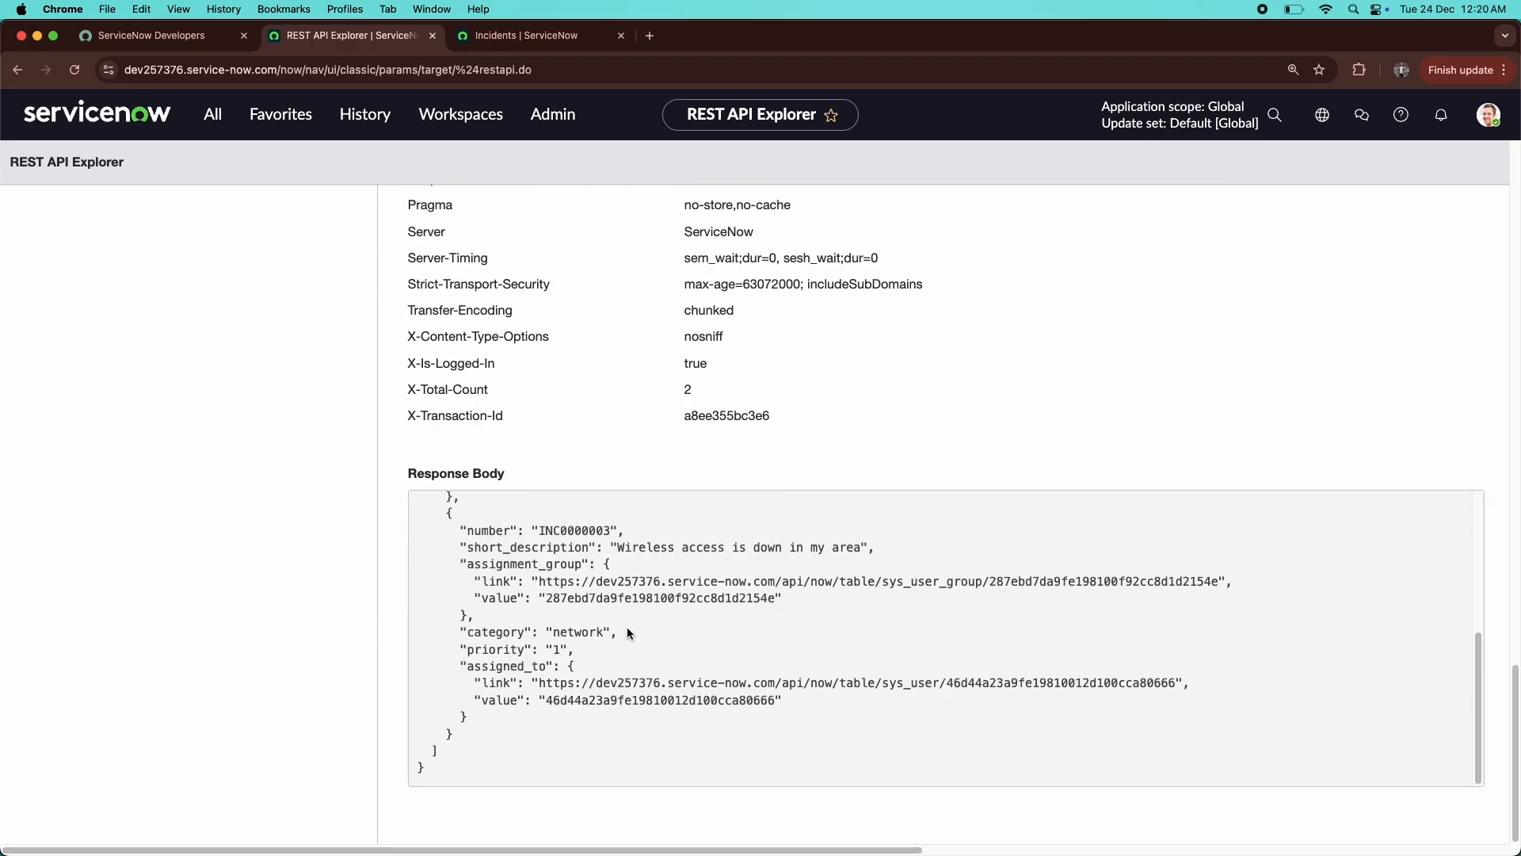
pyautogui.scroll(15, 564, 508)
pyautogui.scroll(-2, 710, 550)
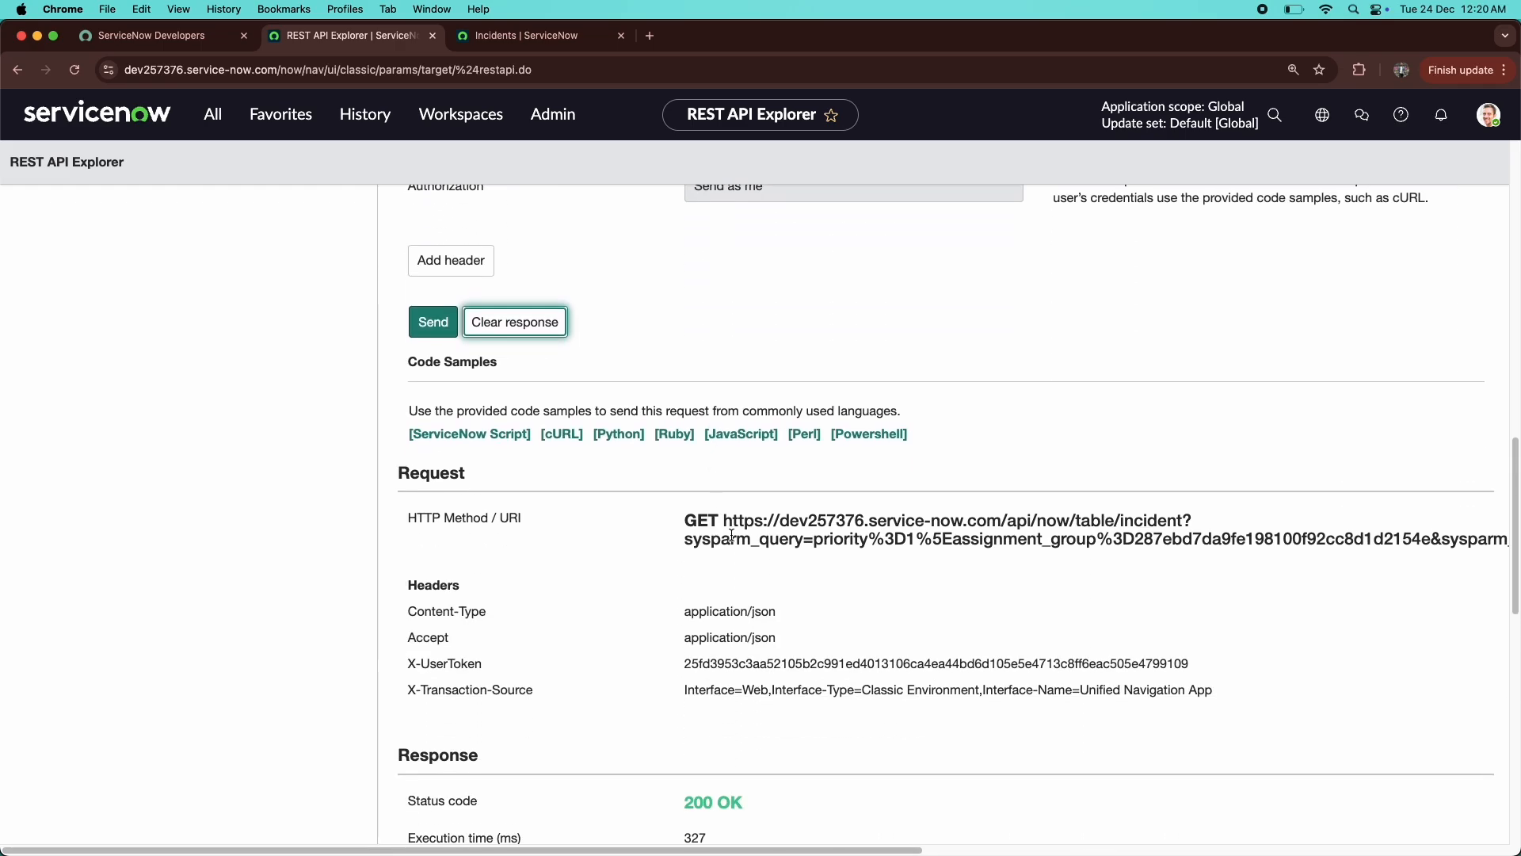
# - Copy the full GET request URI from REST API Explorer and paste it as the URL of the Postman request Incident record for Network group
pyautogui.tripleClick(1175, 545)
pyautogui.moveTo(1175, 545); pyautogui.dragTo(1518, 557)
pyautogui.press('super+c')
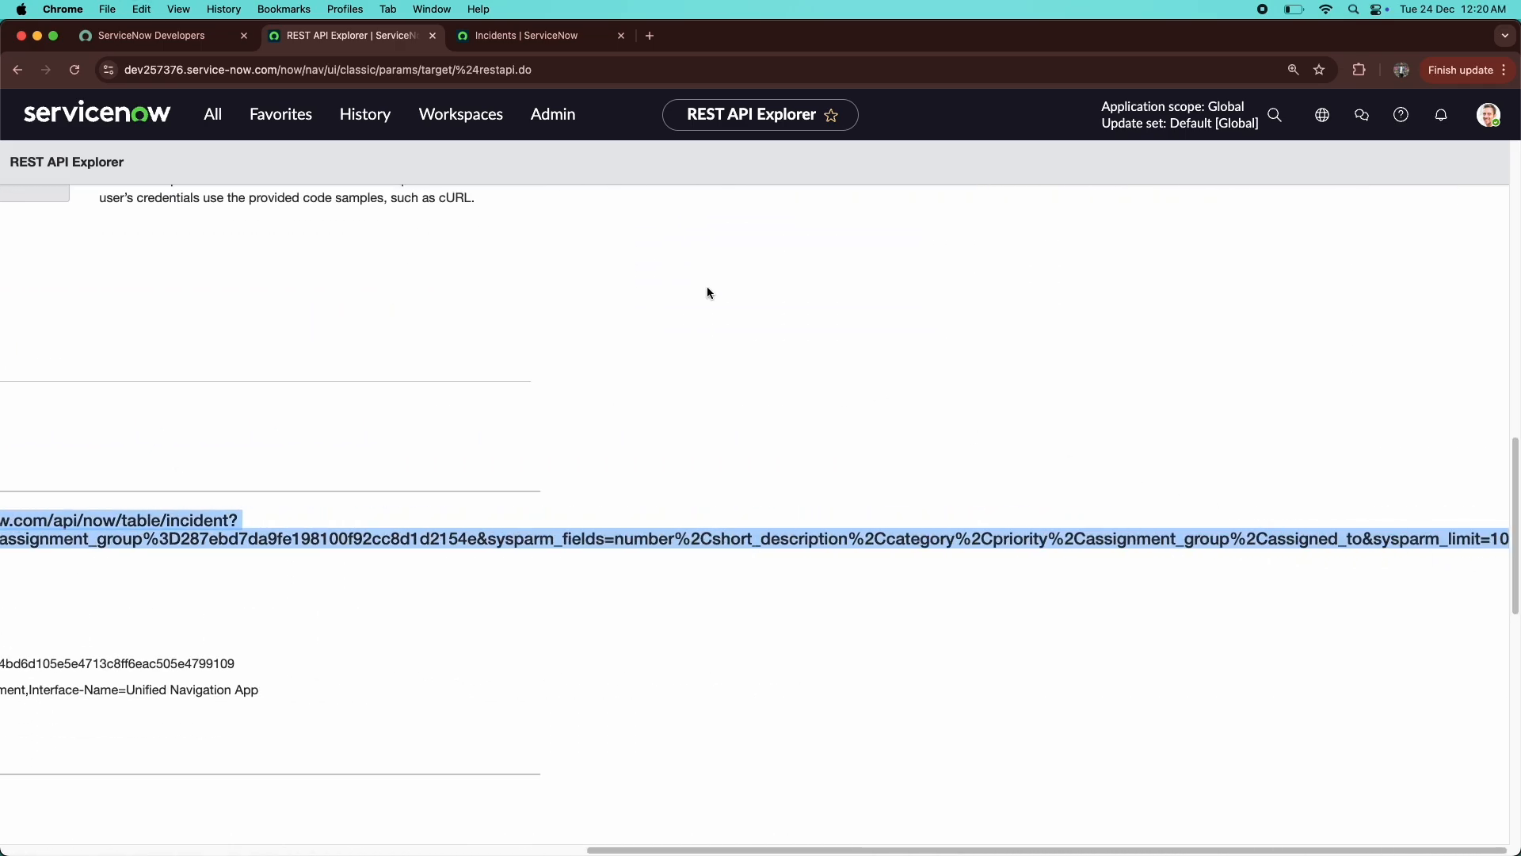
pyautogui.press('super+grave')
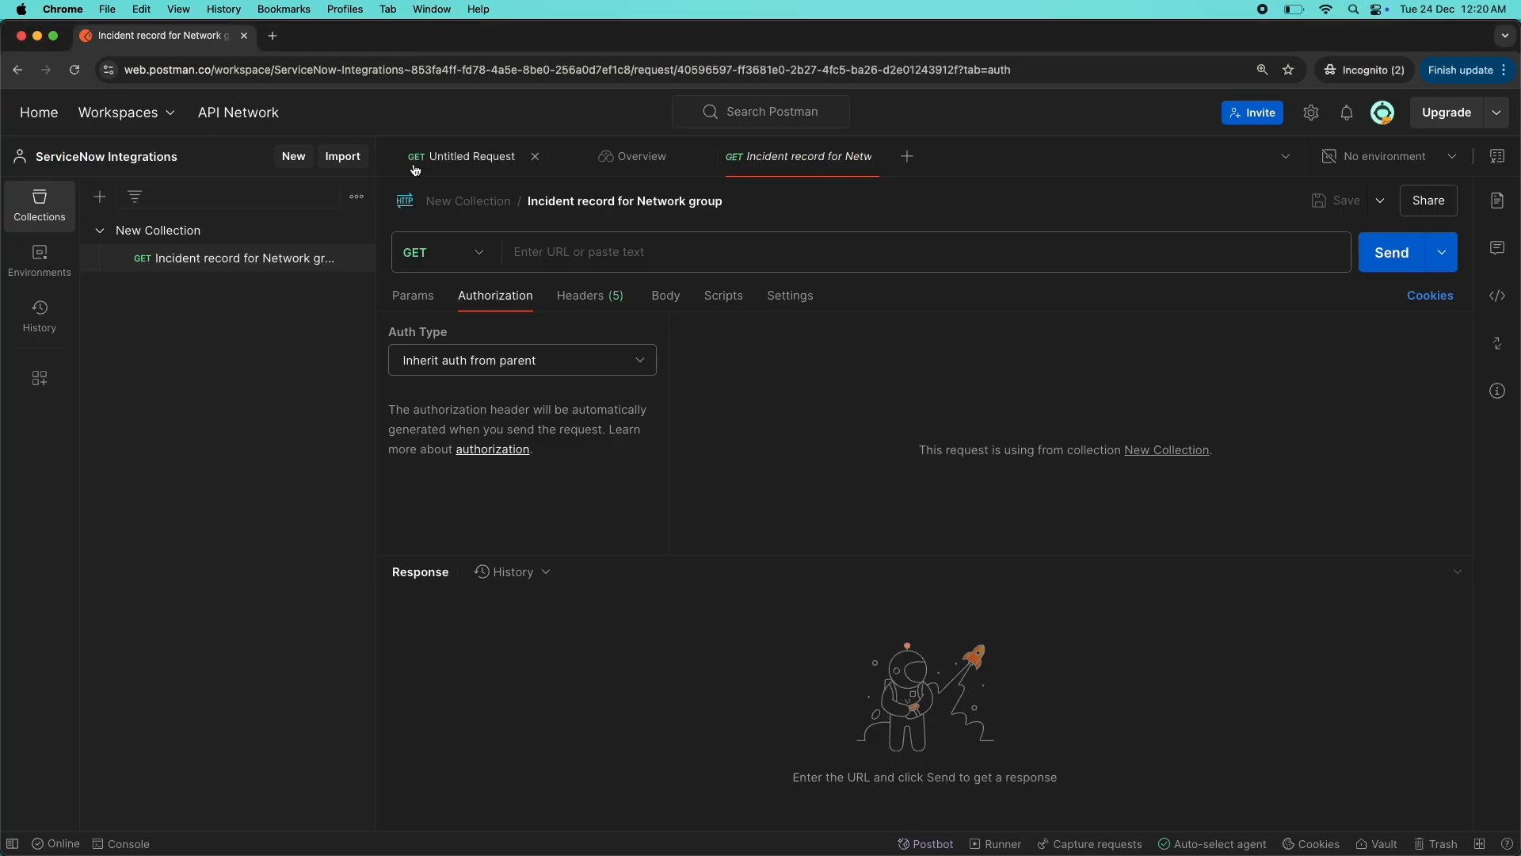
pyautogui.click(575, 264)
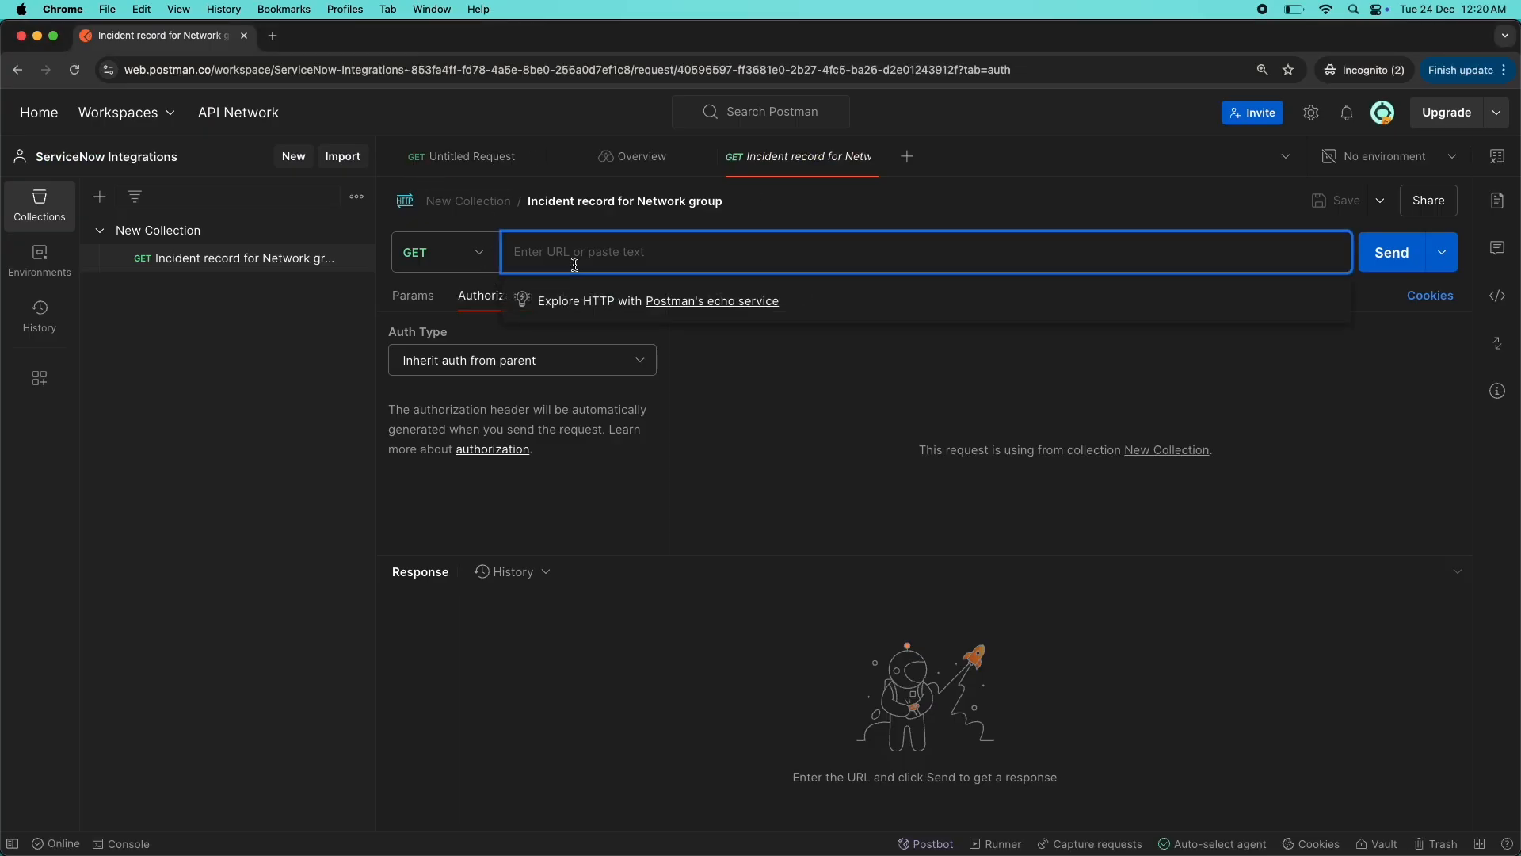
pyautogui.press('super+v')
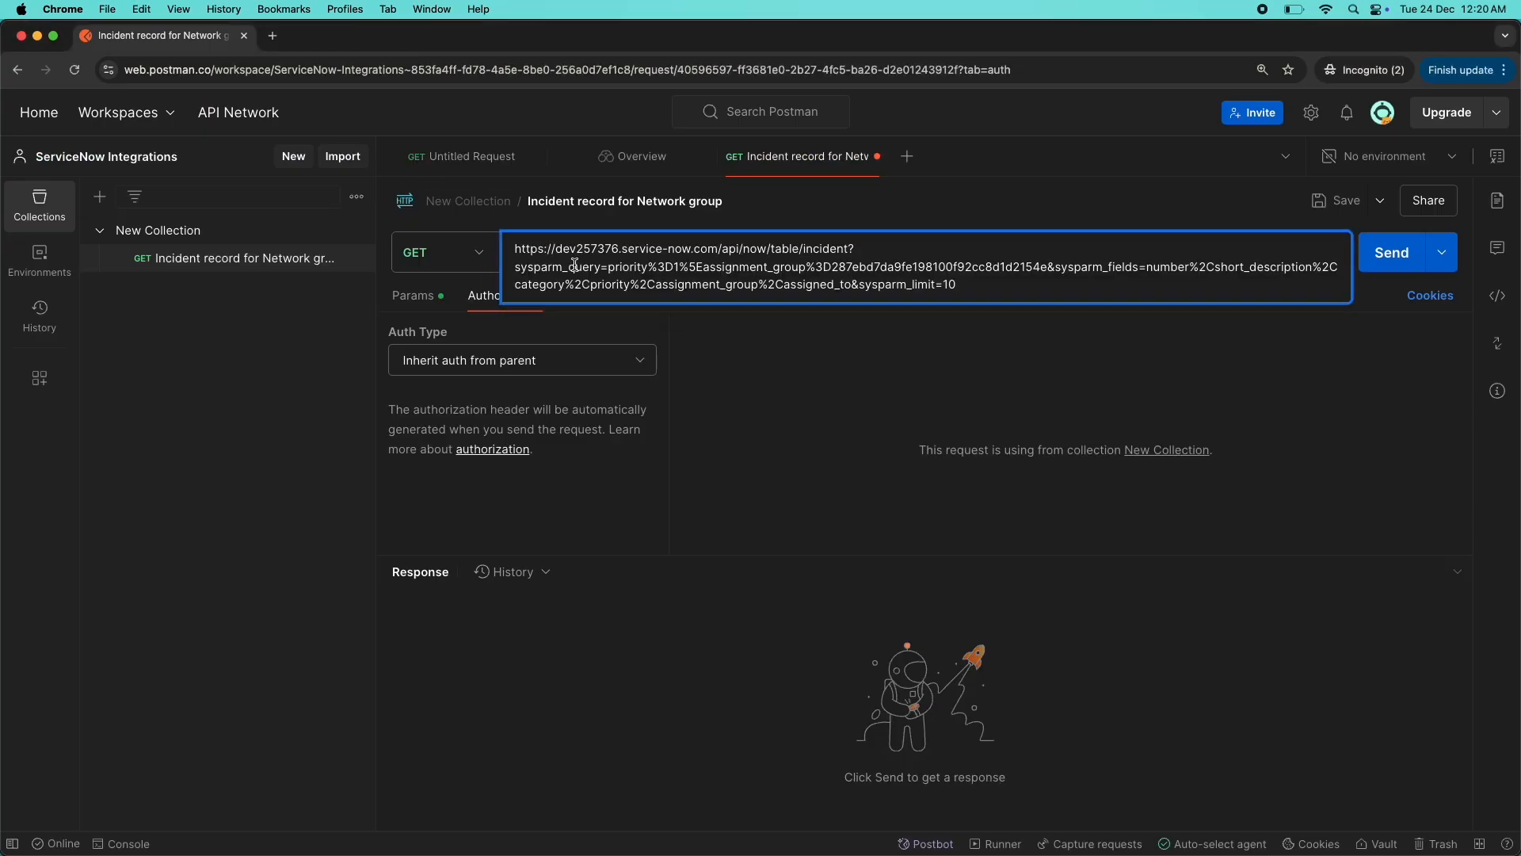
pyautogui.click(760, 358)
# - Set the request's authorization type to Basic Auth and look at its username and password fields
pyautogui.click(571, 366)
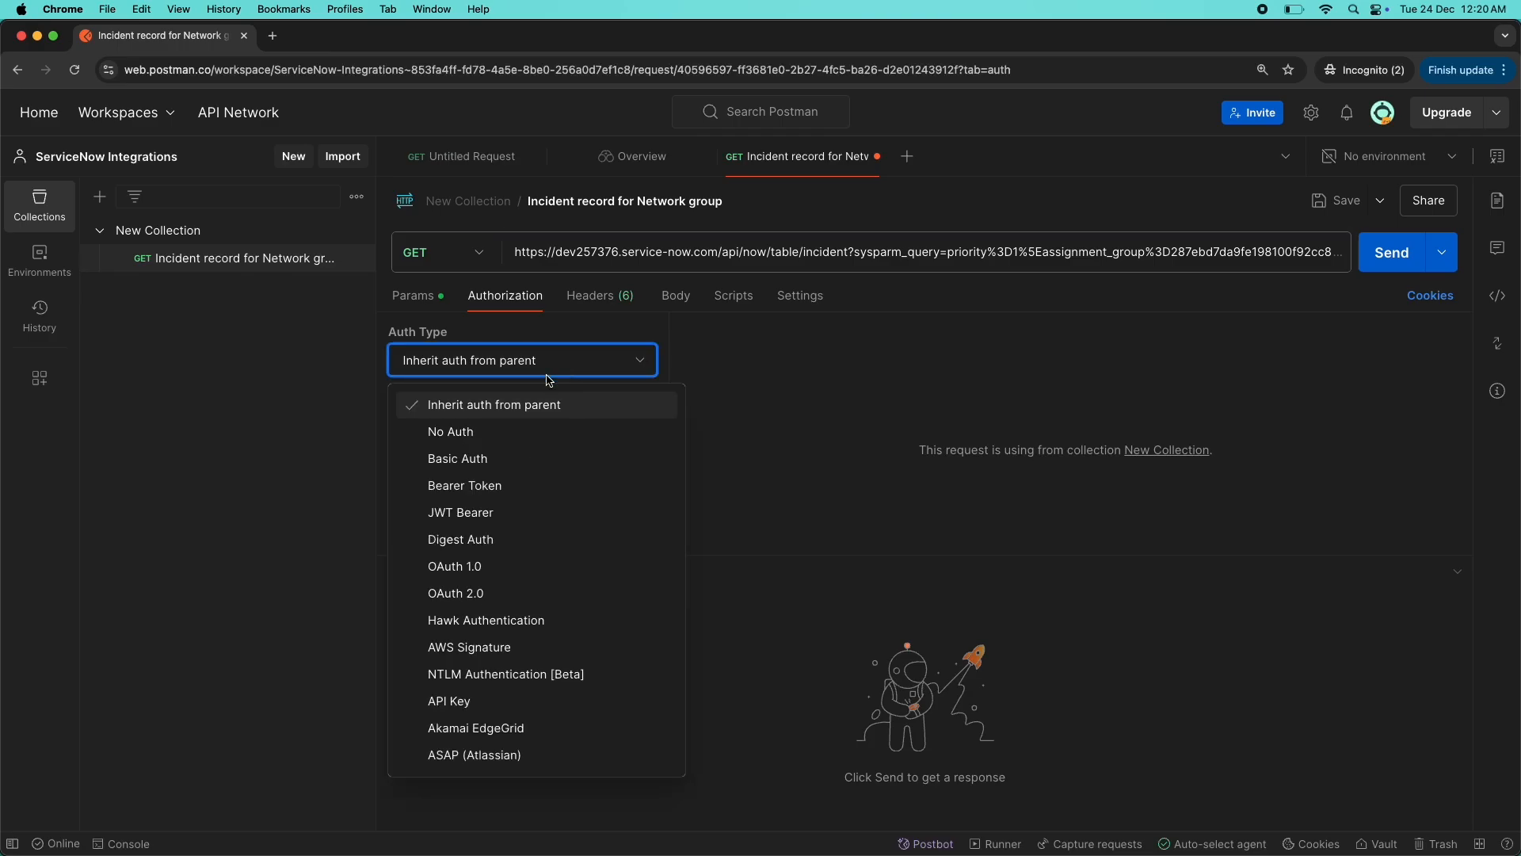
pyautogui.click(466, 456)
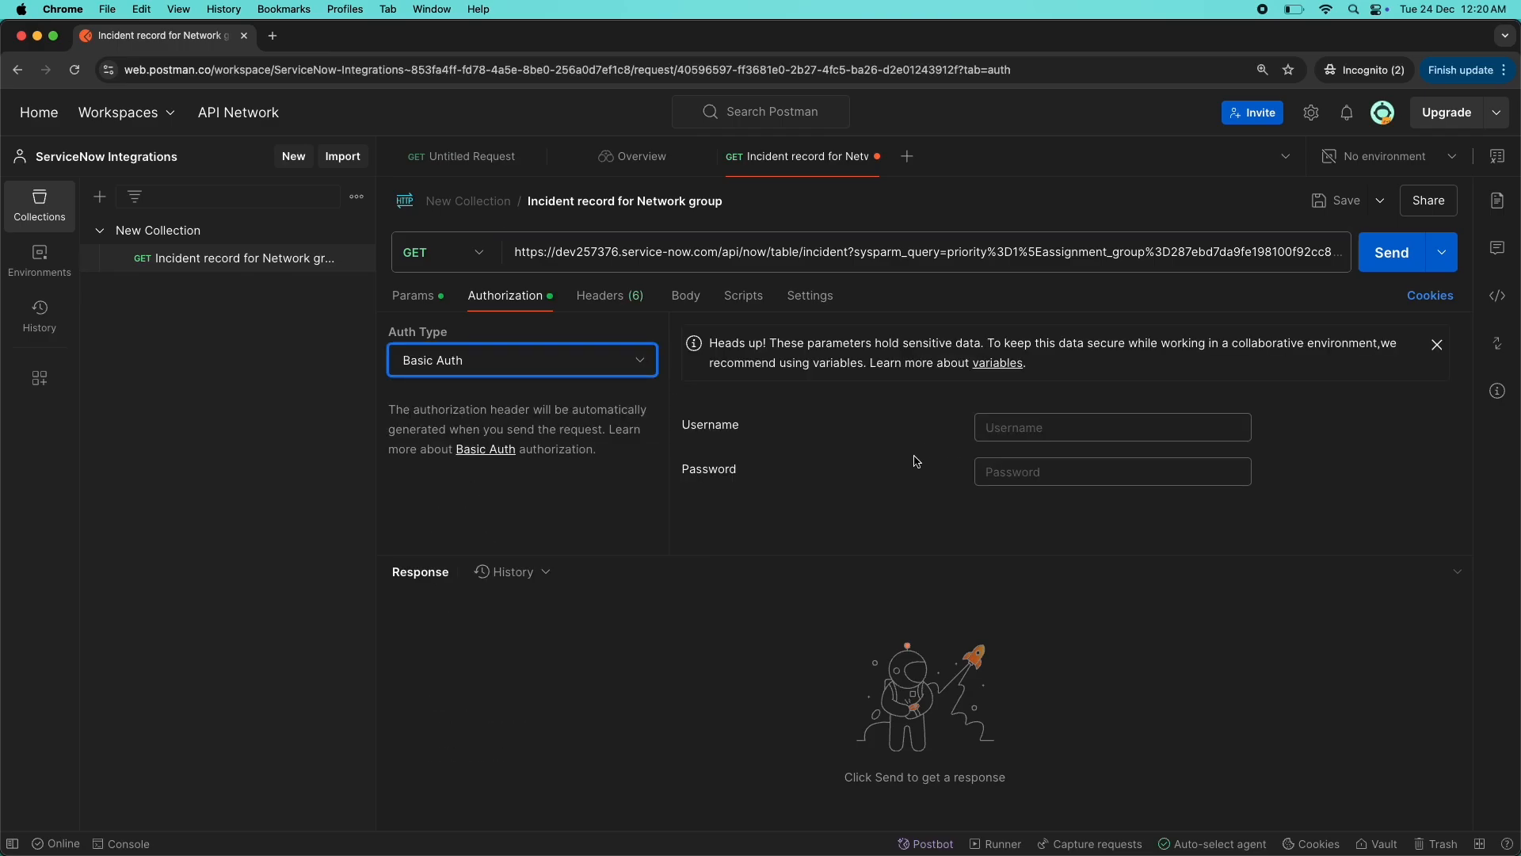
pyautogui.click(1022, 438)
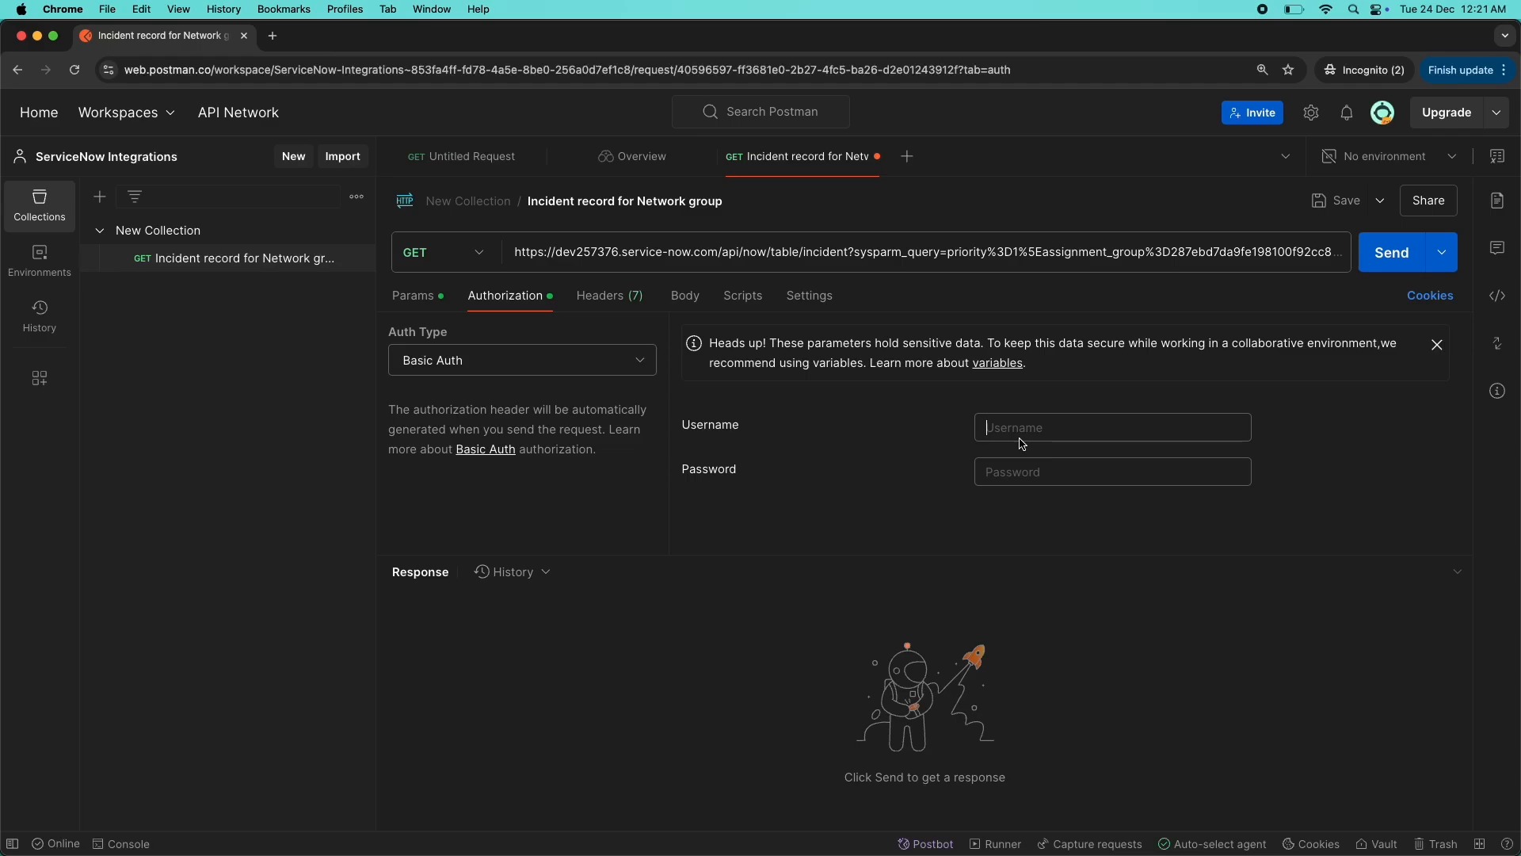
pyautogui.click(1016, 434)
pyautogui.click(1051, 473)
# - Set the request's authorization type to OAuth 2.0, check the available tokens, and enlarge the authorization settings area
pyautogui.click(600, 369)
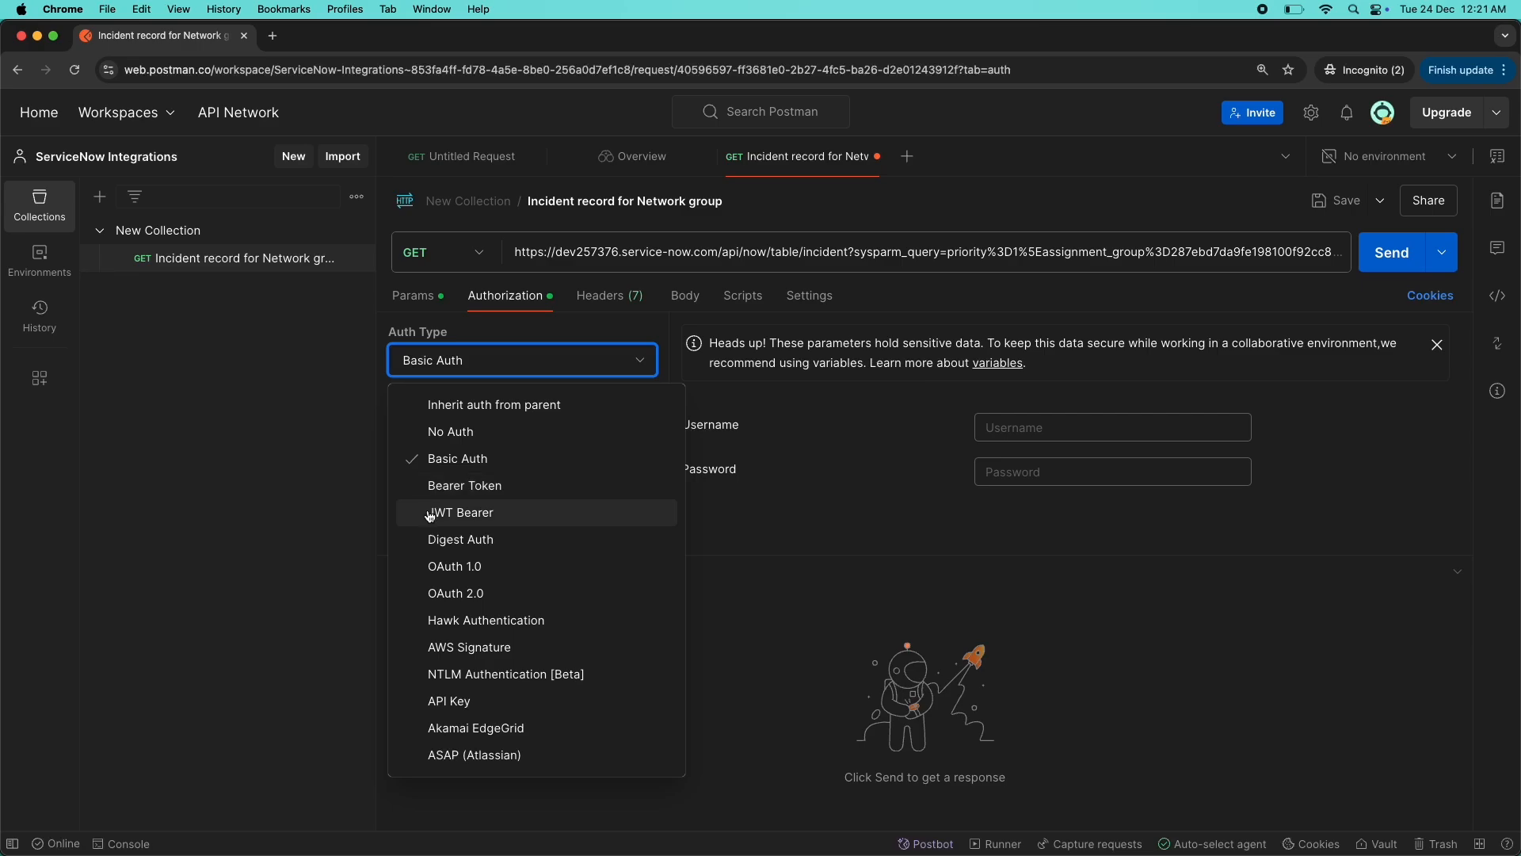
pyautogui.click(451, 600)
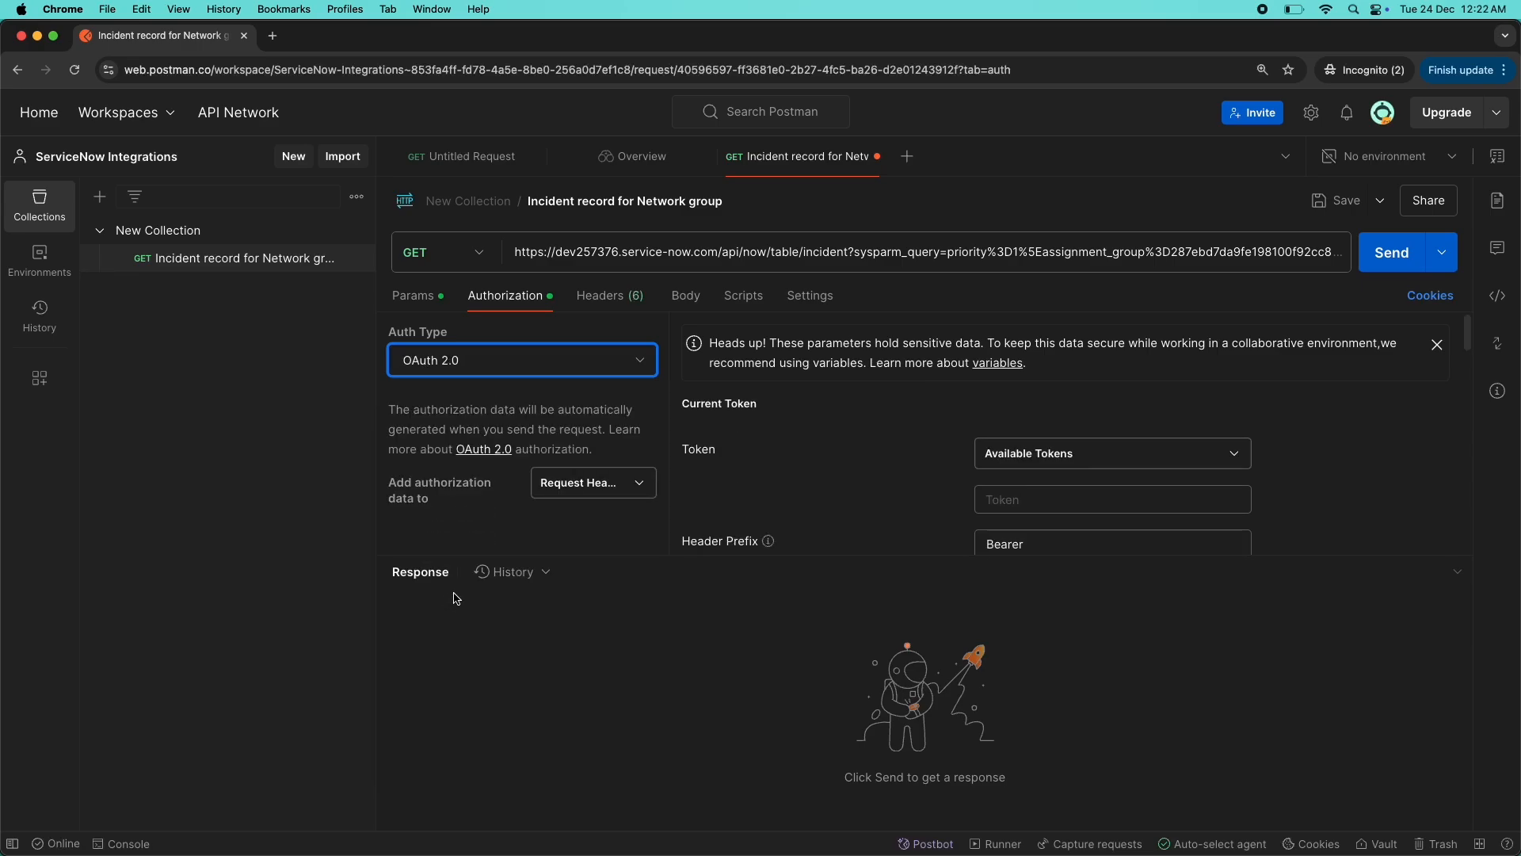
pyautogui.click(1040, 464)
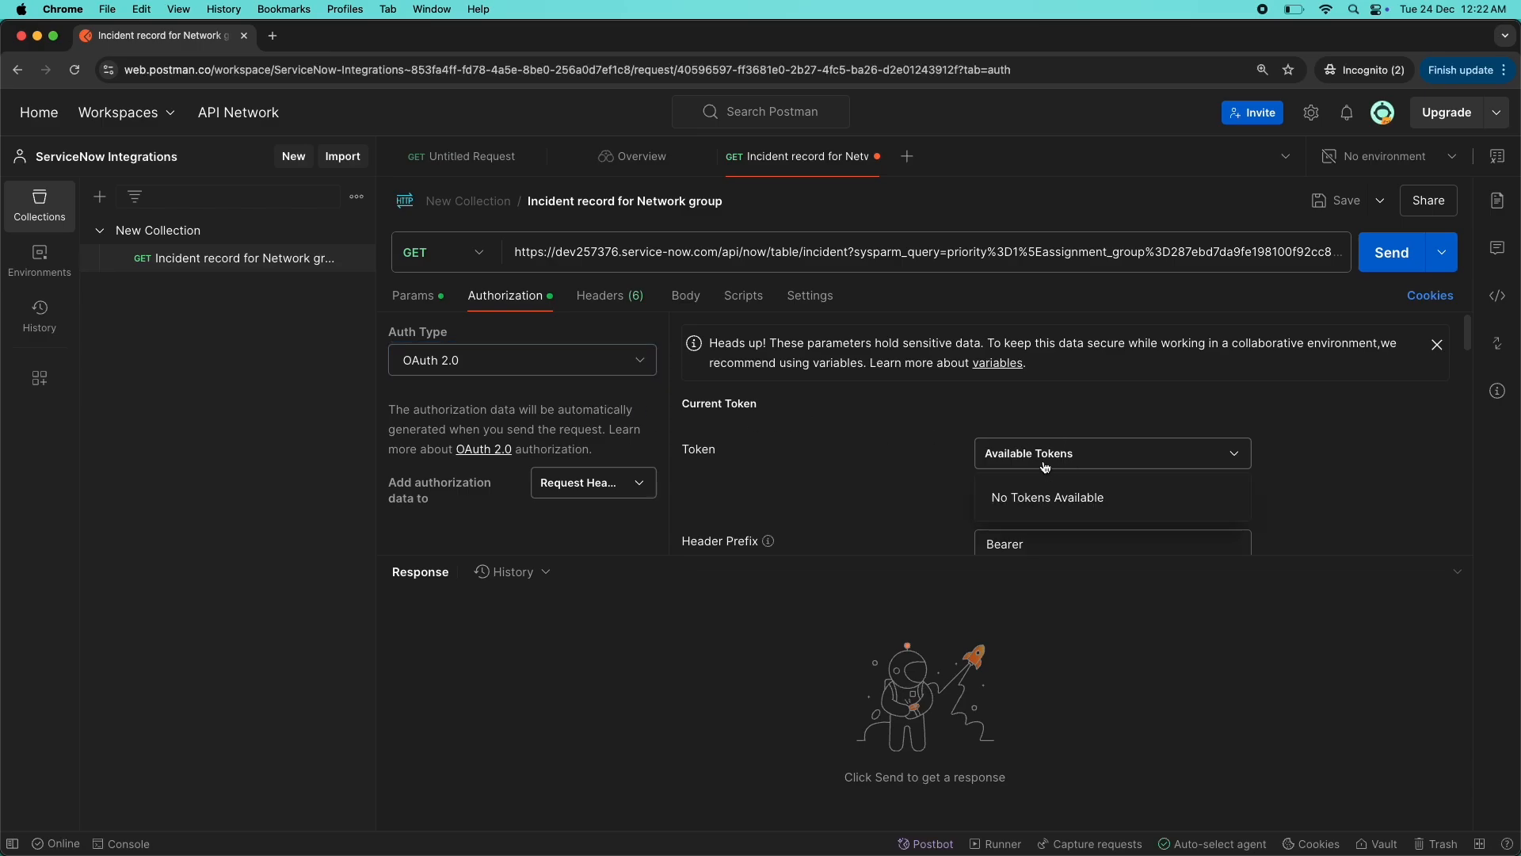
pyautogui.click(921, 419)
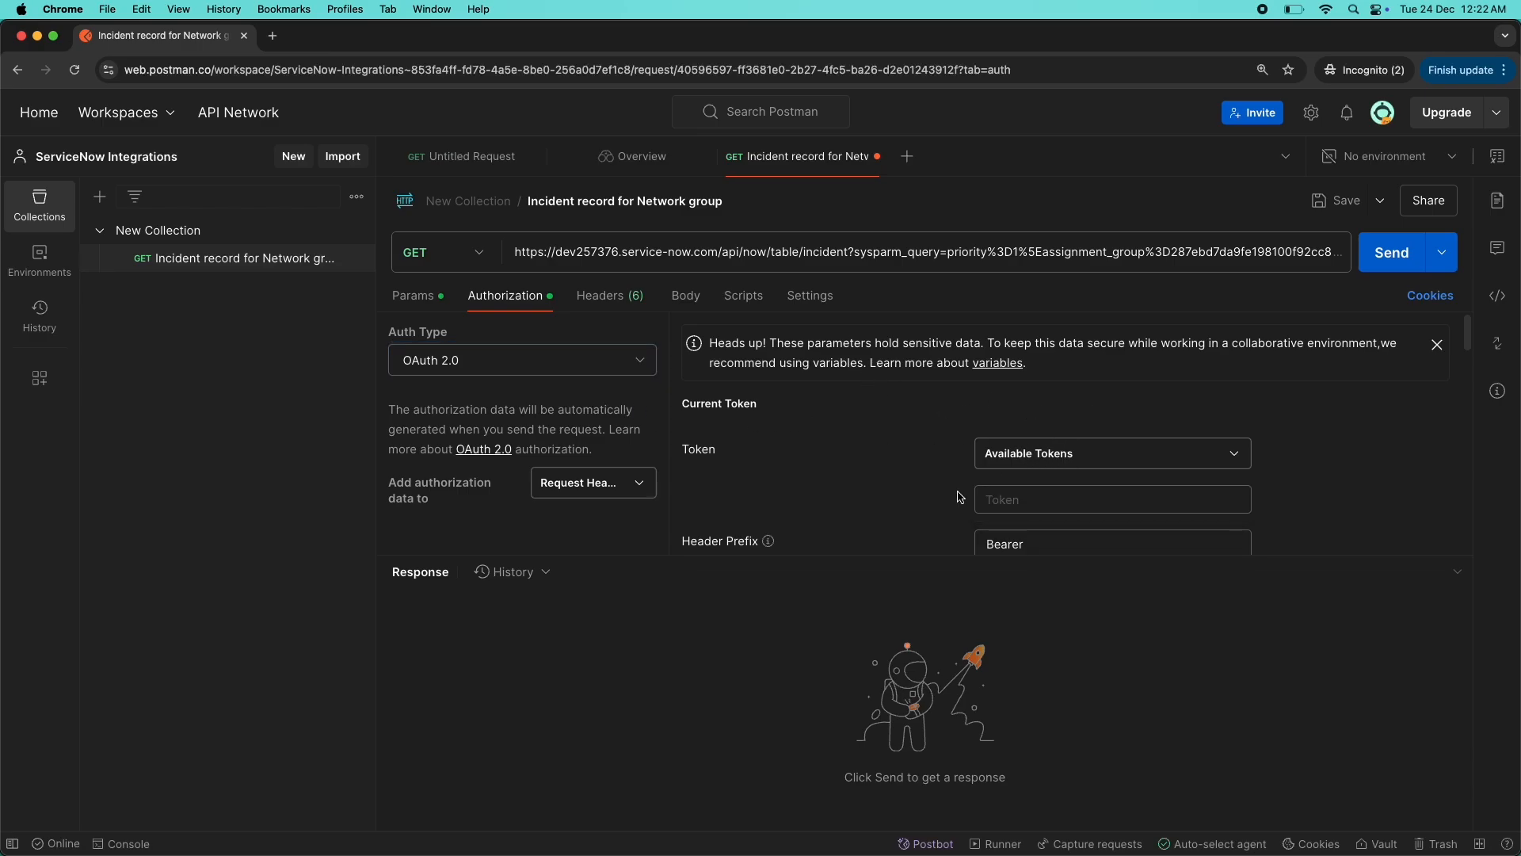
pyautogui.moveTo(887, 558); pyautogui.dragTo(869, 822)
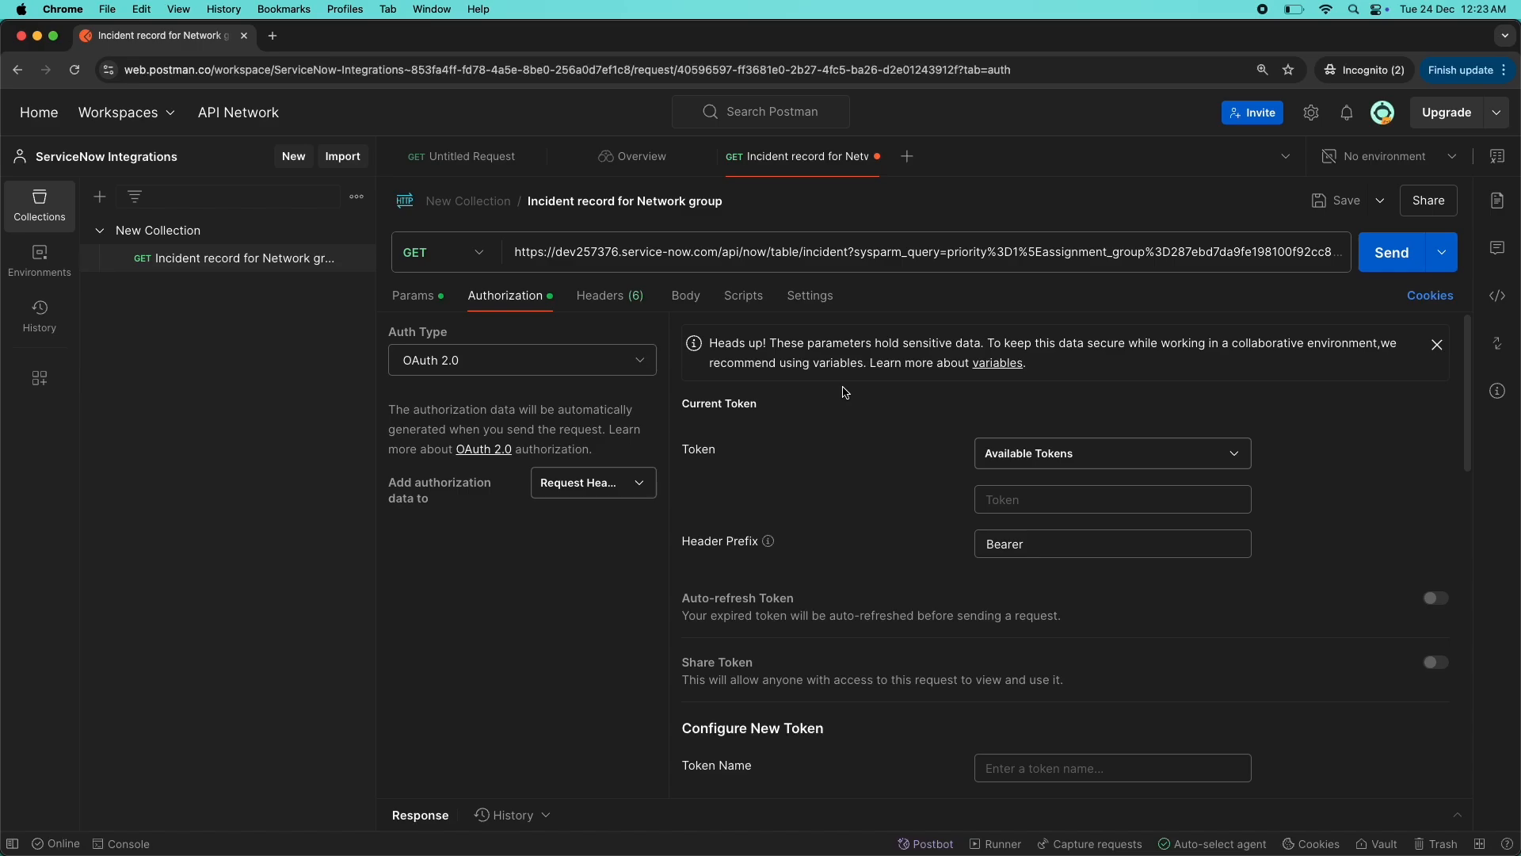
# - Switch to ServiceNow, find Application Registry with the filter "application reg", and open it in a new browser tab
pyautogui.press('super+grave')
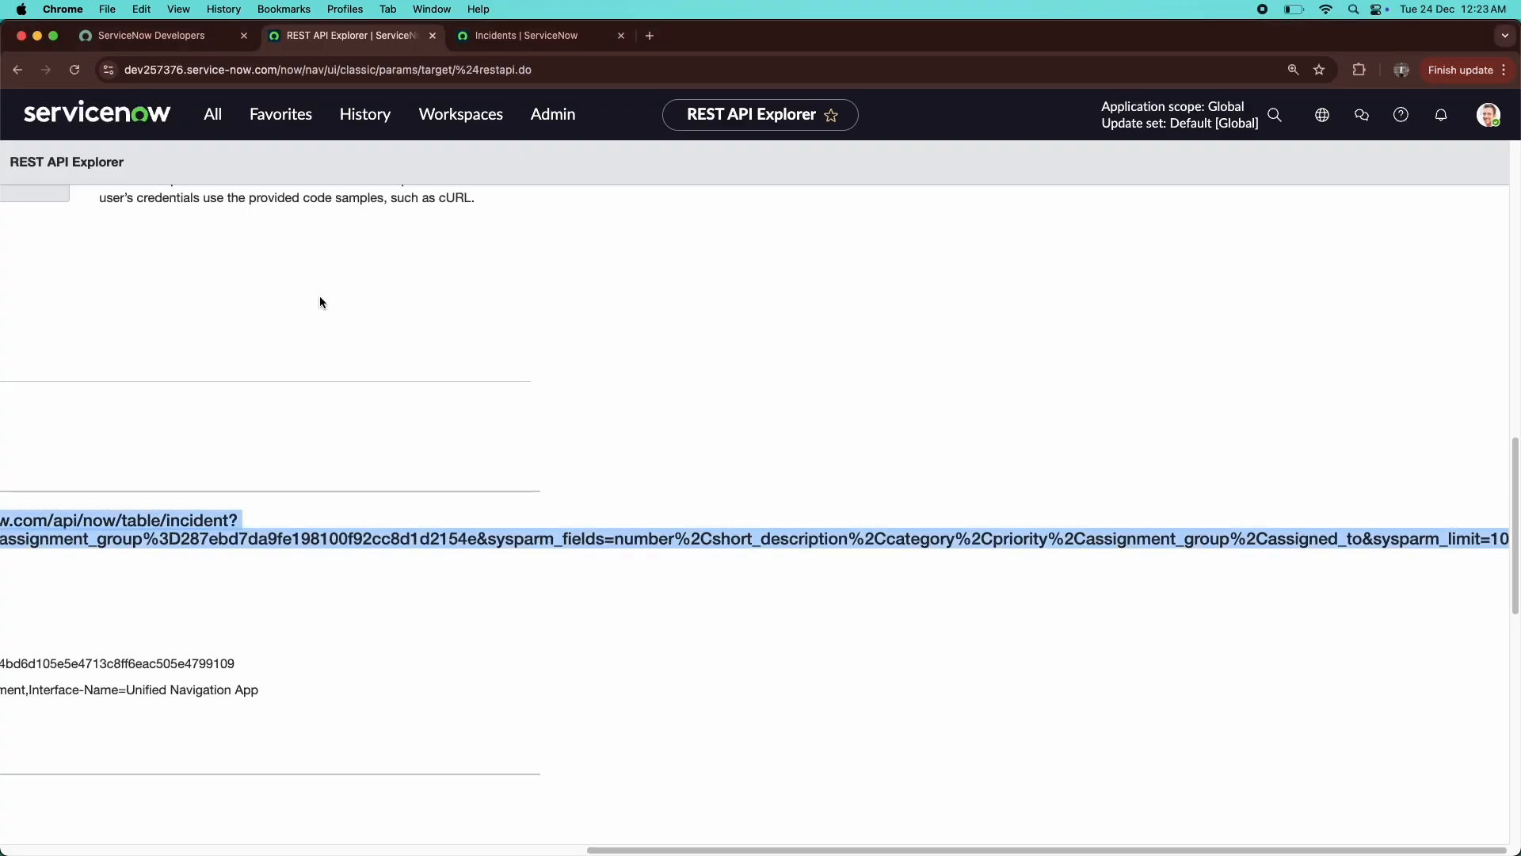
pyautogui.click(325, 317)
pyautogui.click(212, 114)
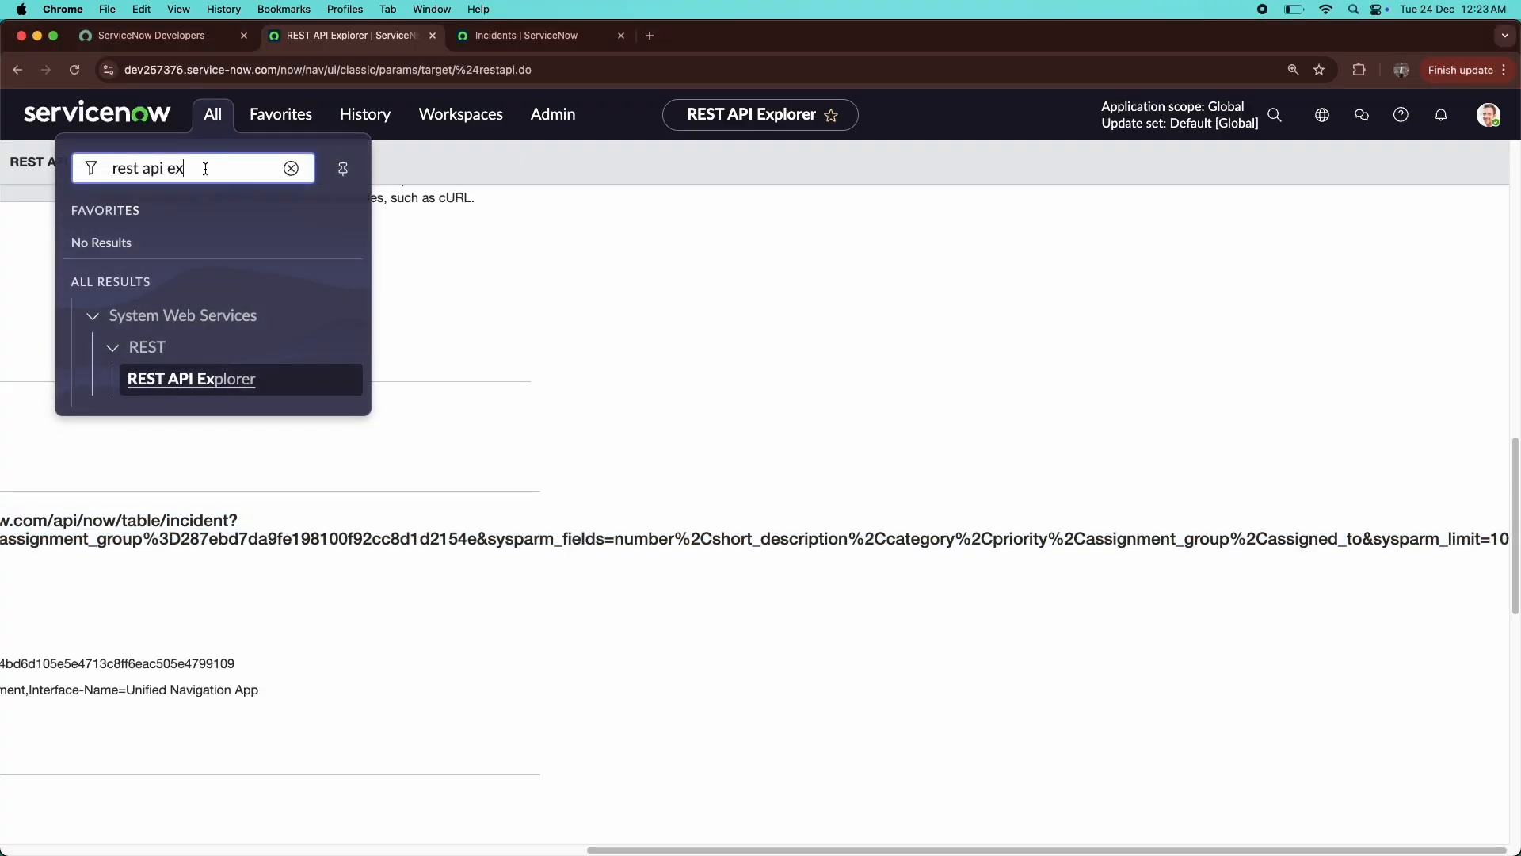
pyautogui.doubleClick(205, 169)
pyautogui.press('super+a')
pyautogui.press('BackSpace')
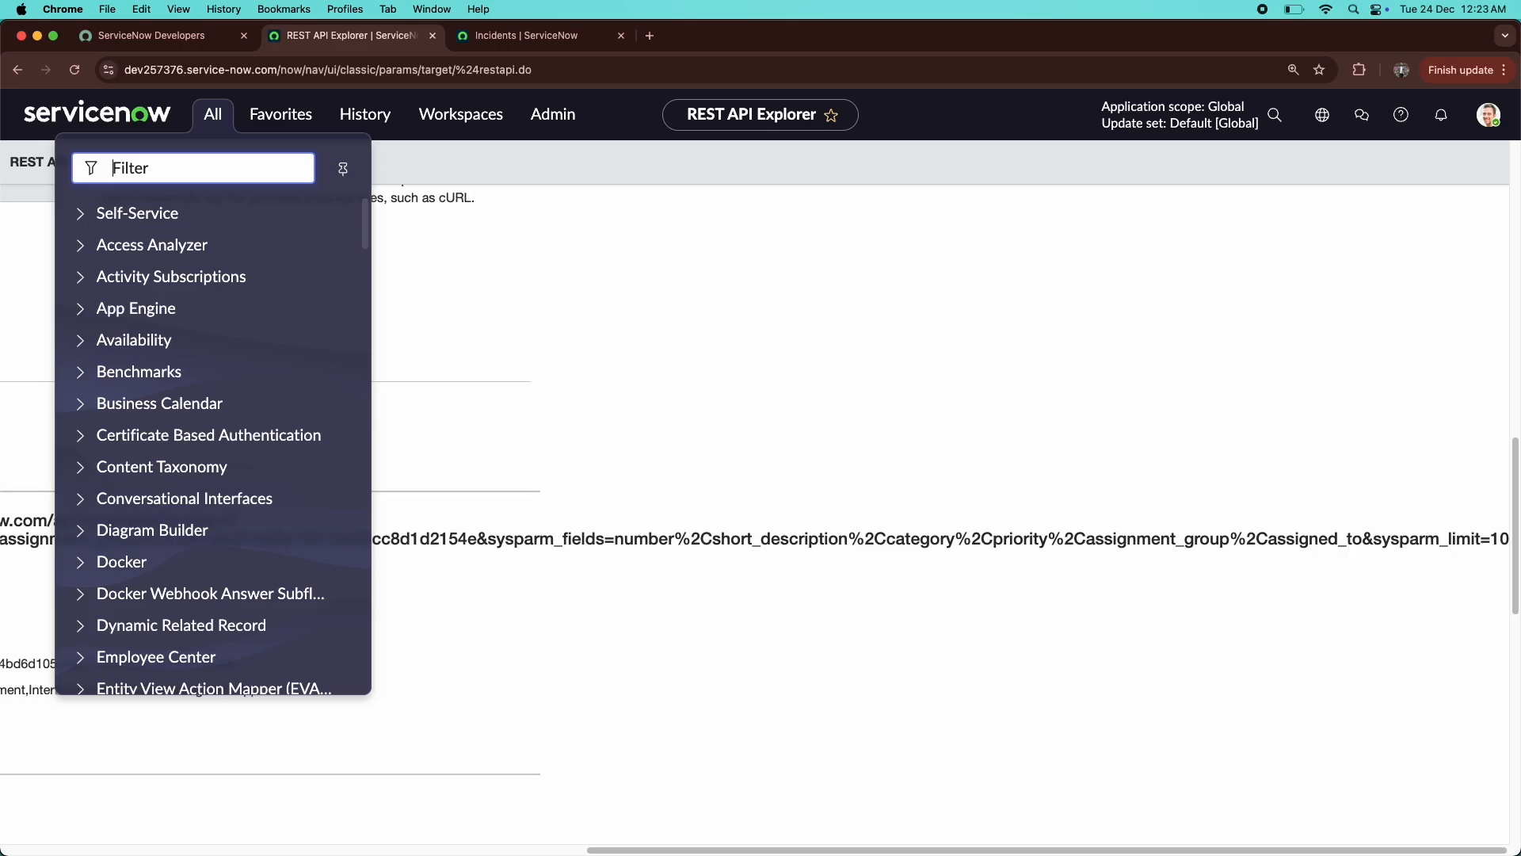
pyautogui.write('applic')
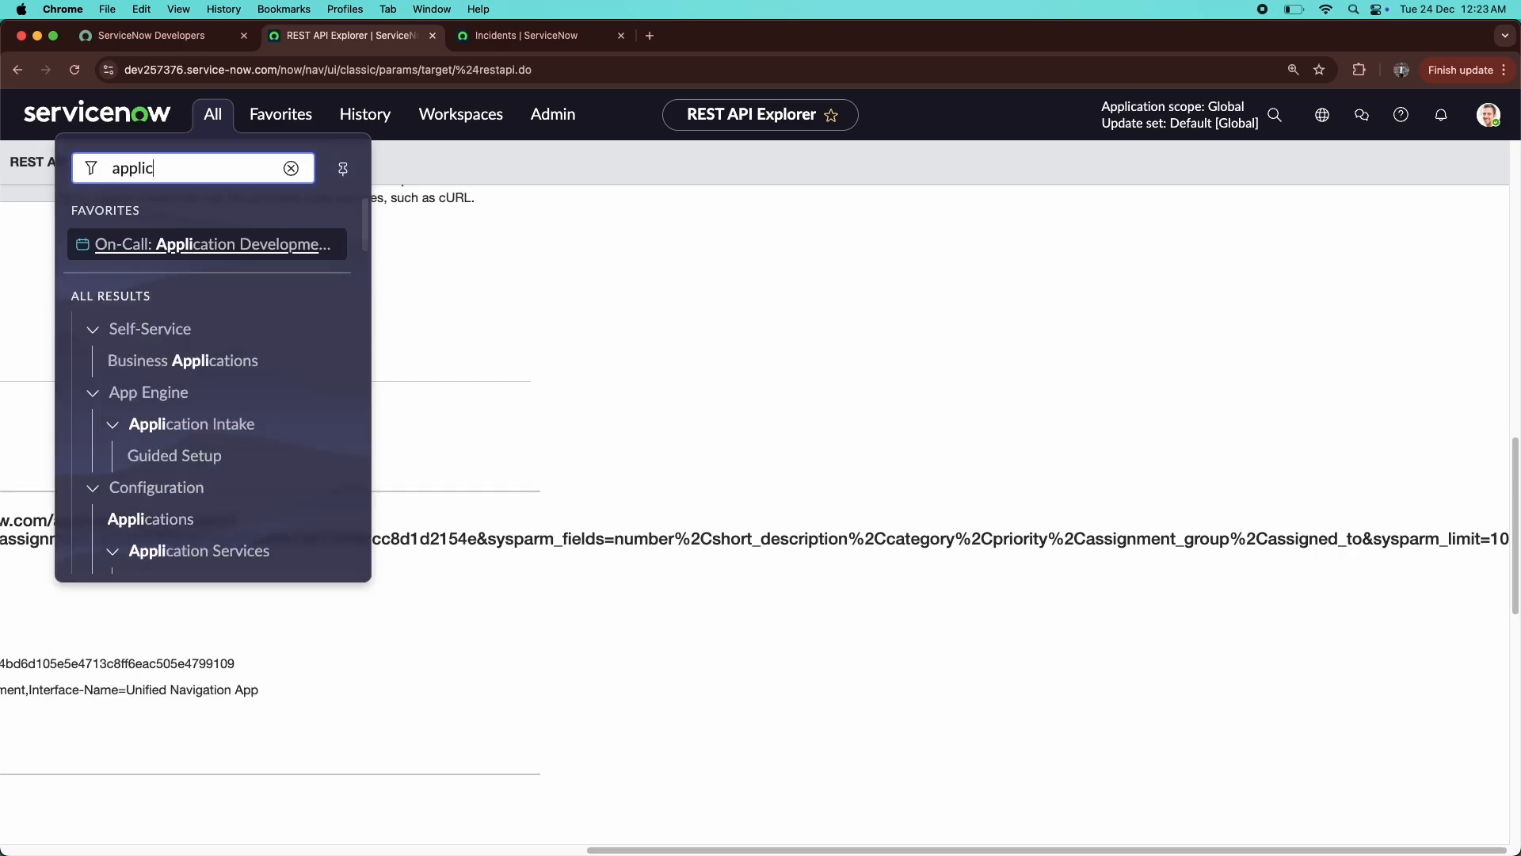
pyautogui.write('ation')
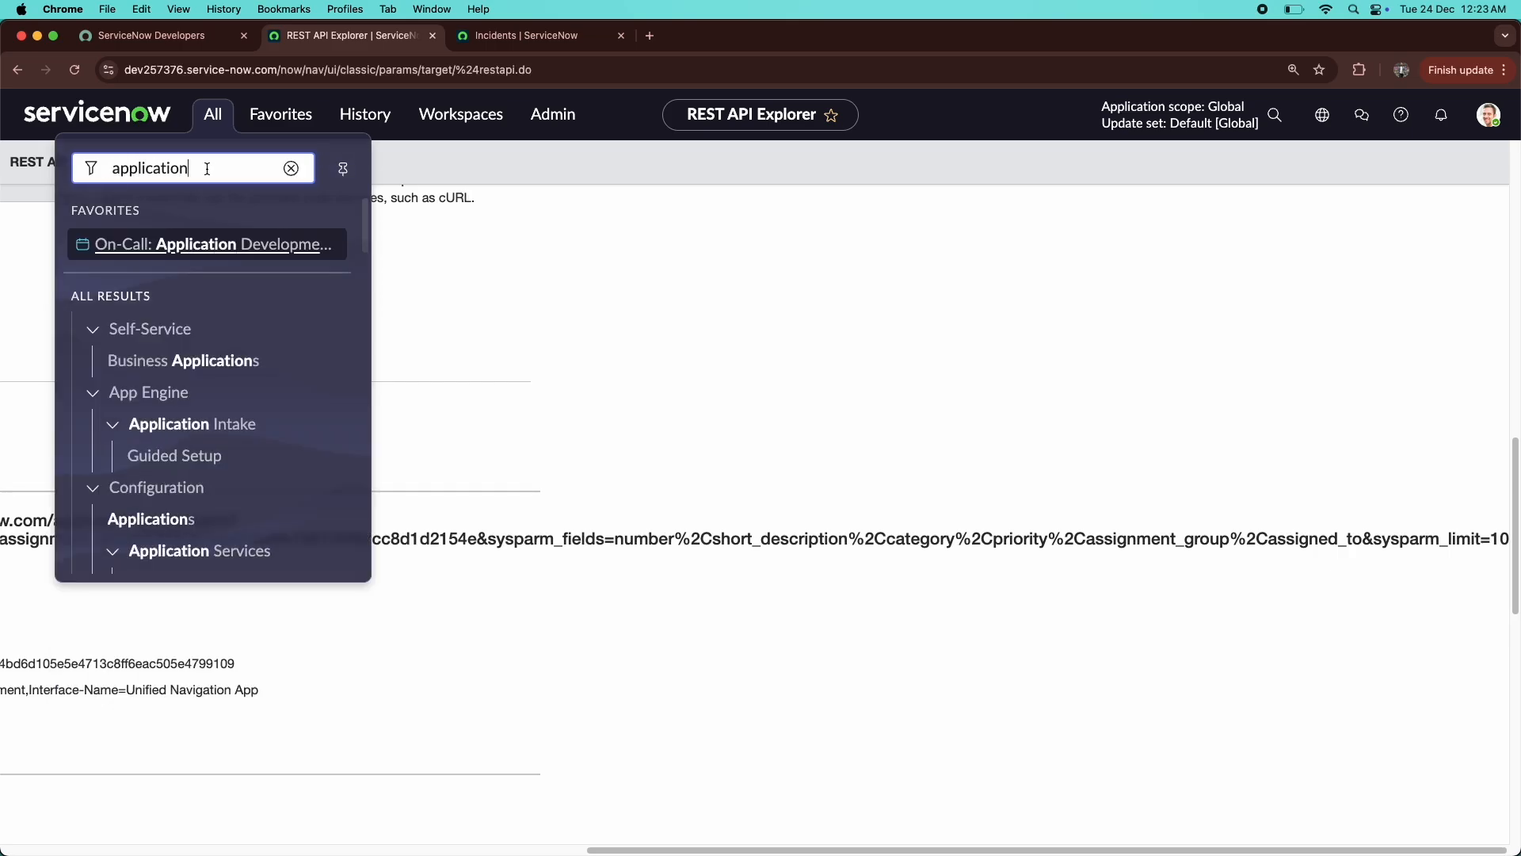
pyautogui.write(' reg')
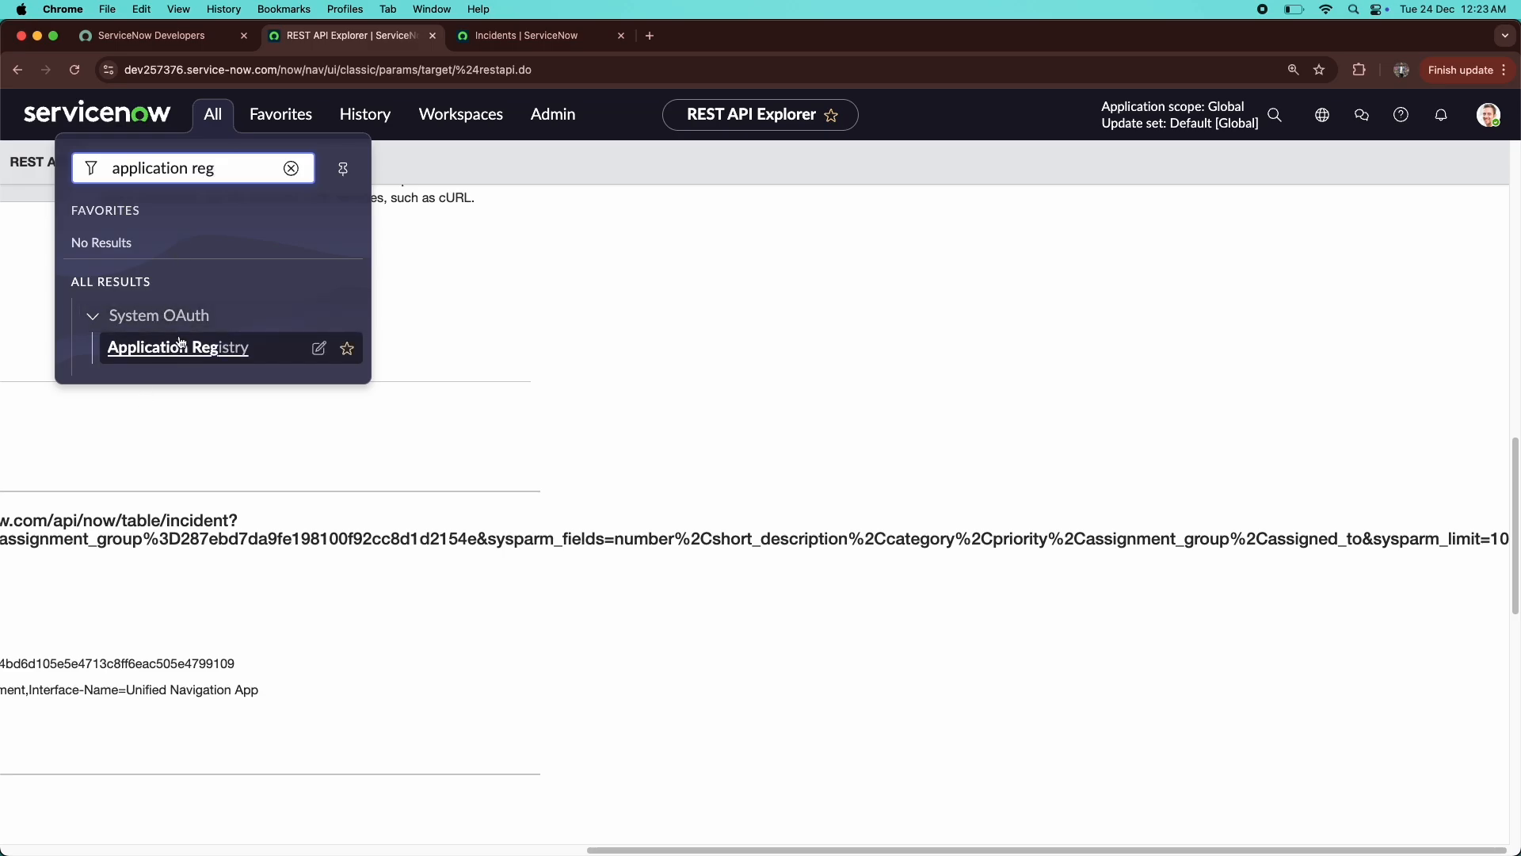
pyautogui.keyDown('super'); pyautogui.click(181, 346); pyautogui.keyUp('super')
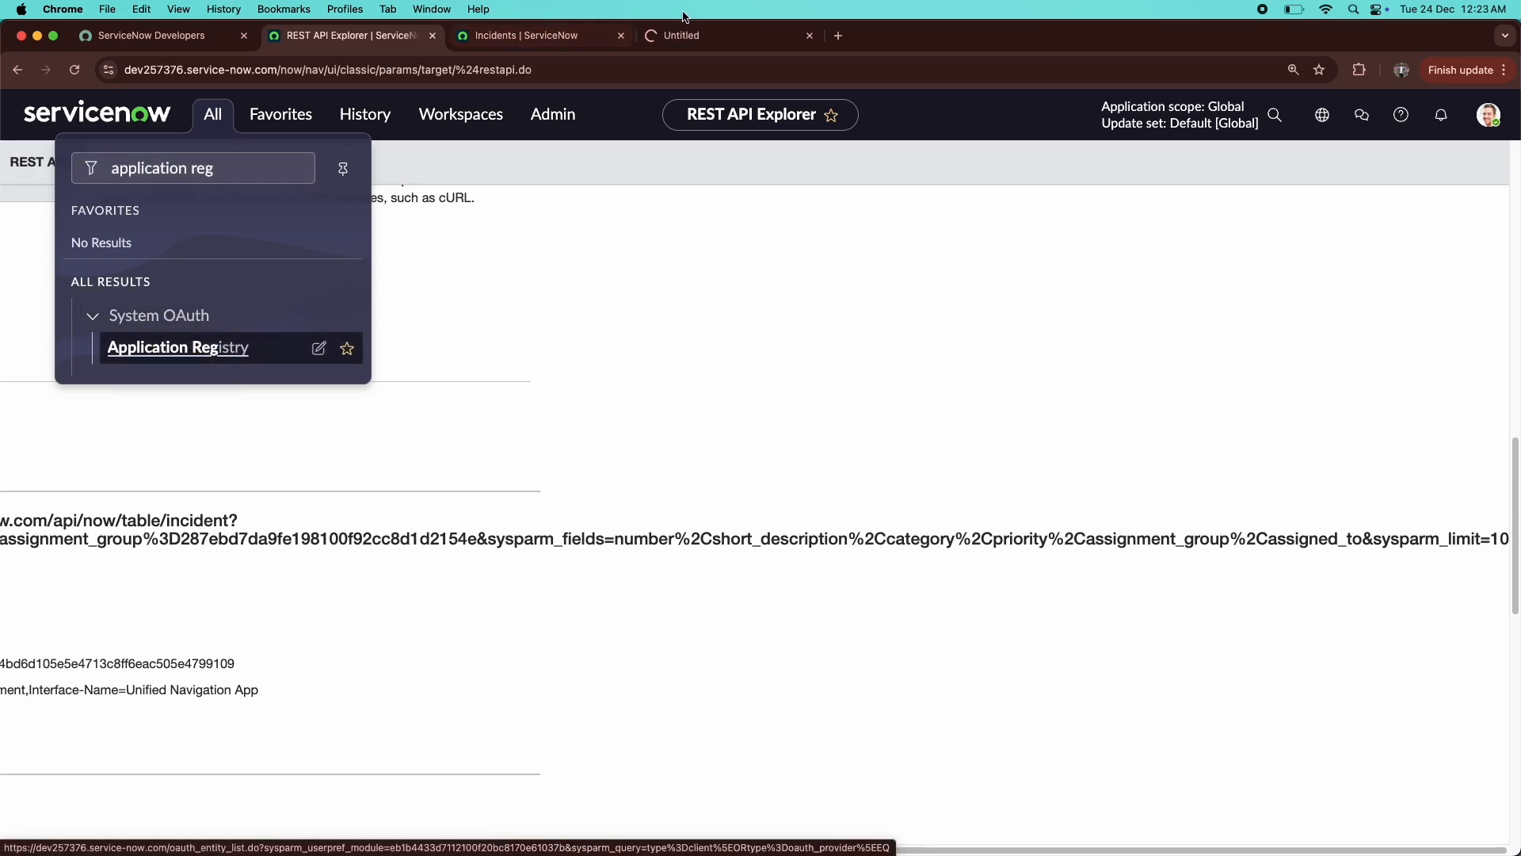
pyautogui.click(686, 35)
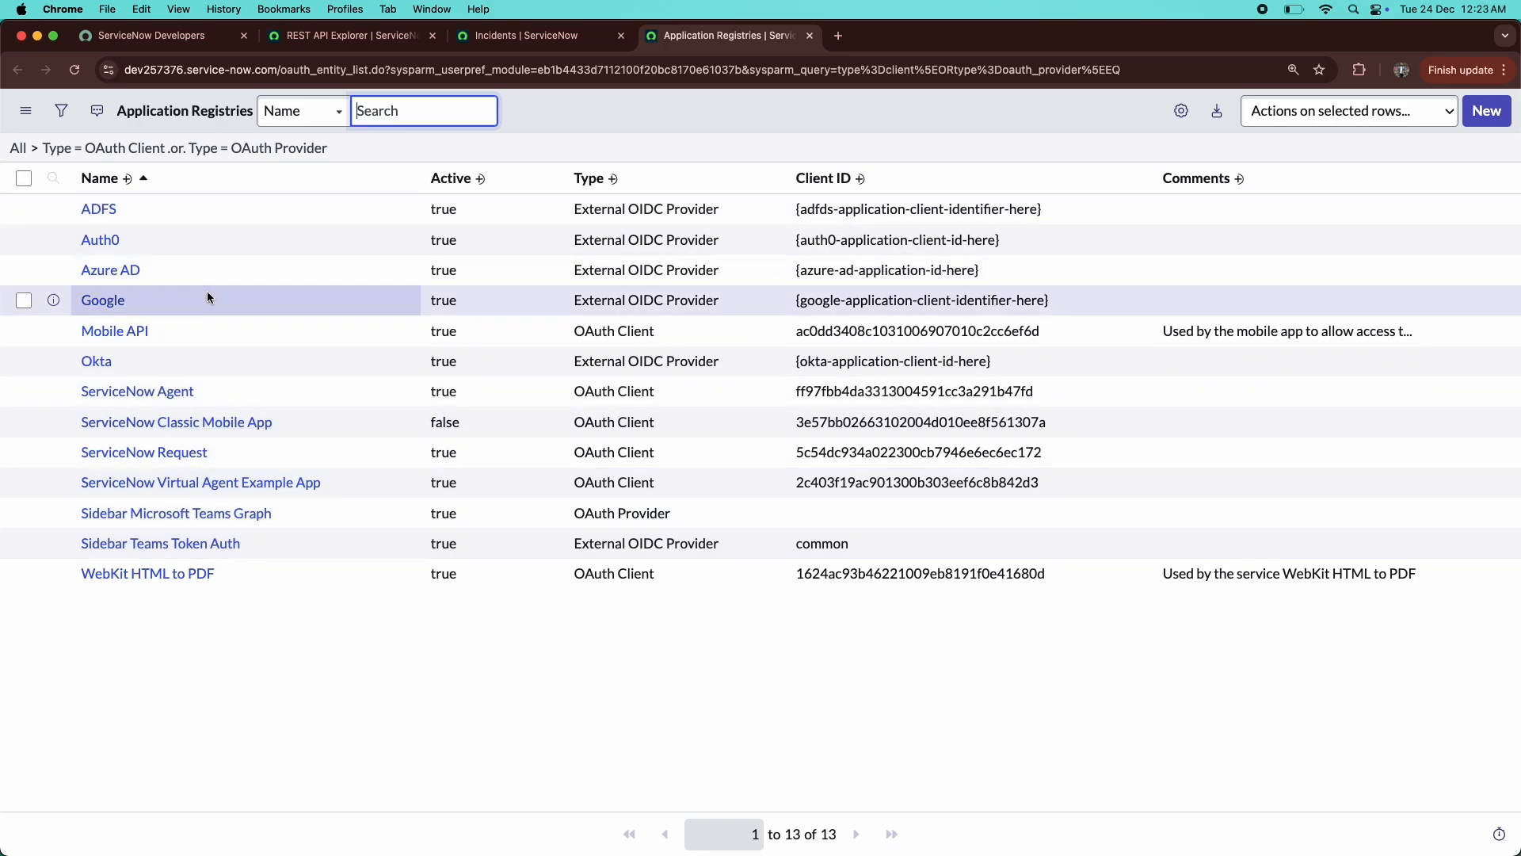
# - Start a new application registry record as an OAuth API endpoint for external clients
pyautogui.click(1485, 111)
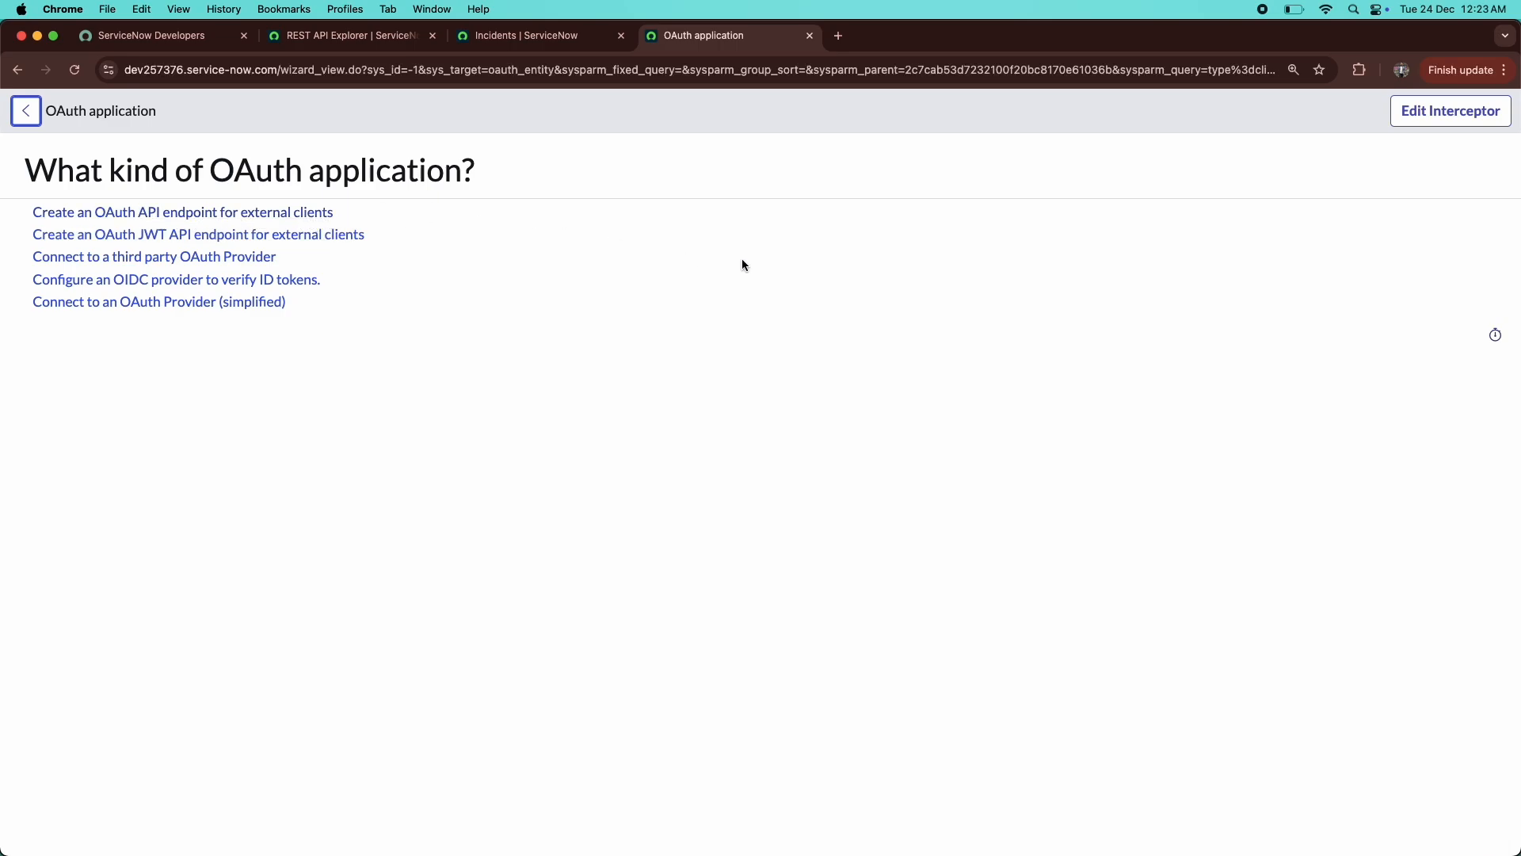
pyautogui.click(326, 212)
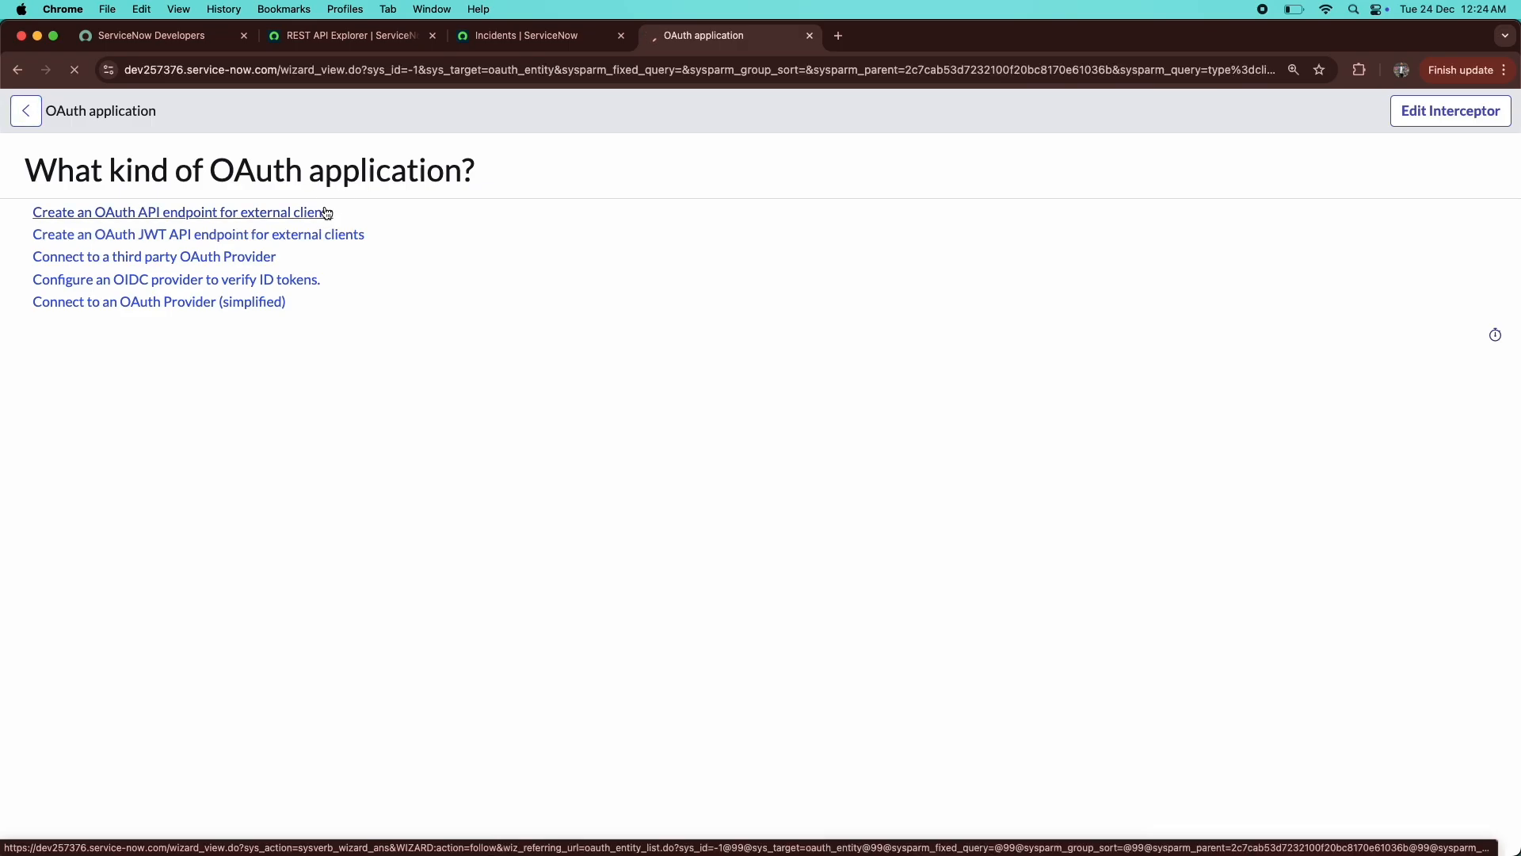
pyautogui.click(327, 213)
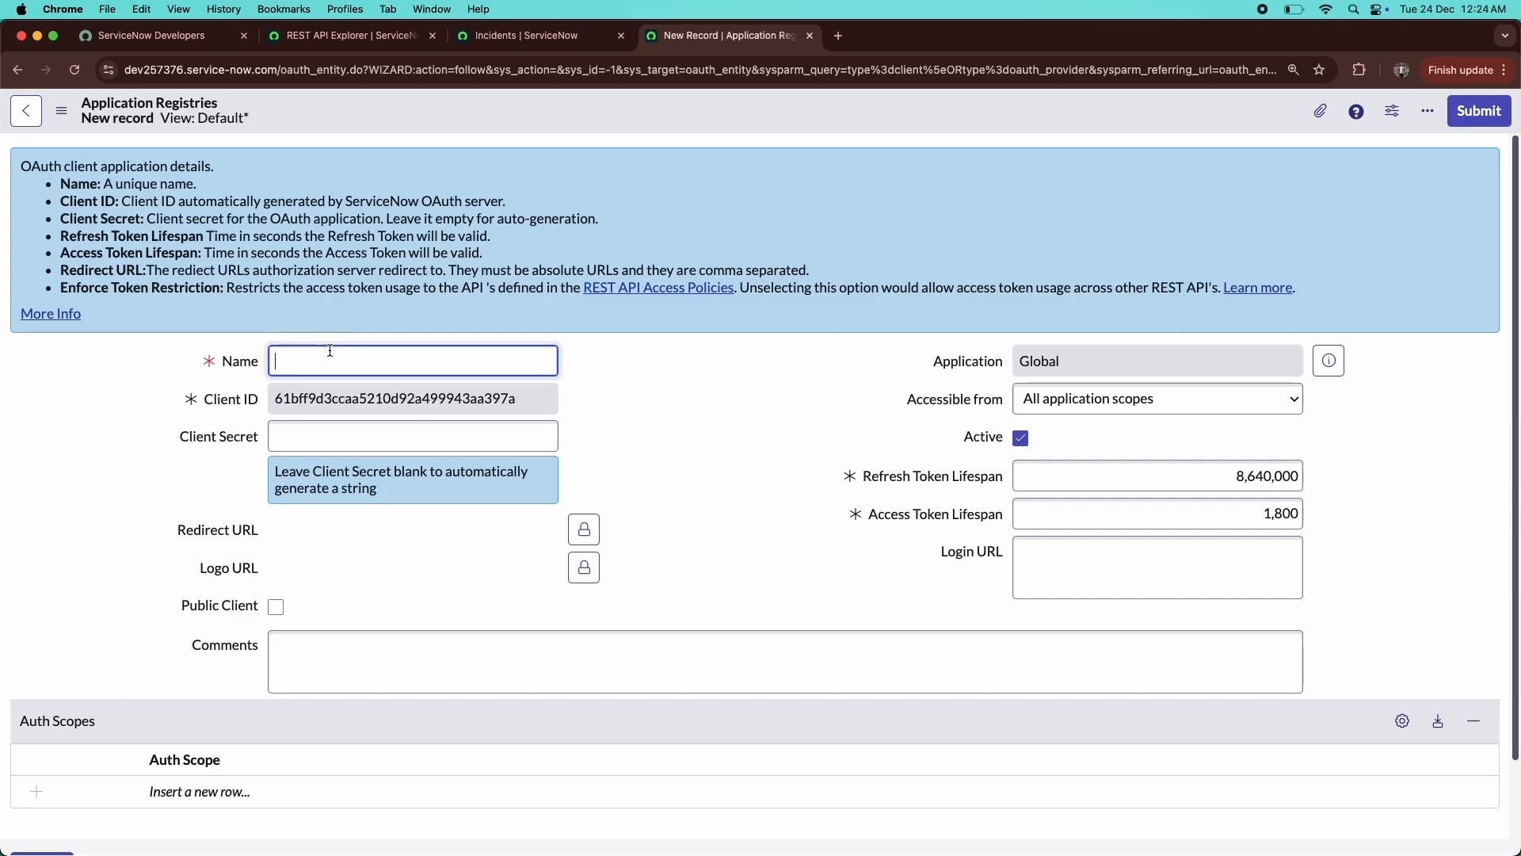
# - Name the OAuth application PostMan, leave the client secret blank for automatic generation, and save the record while keeping it open
pyautogui.write('PostMan')
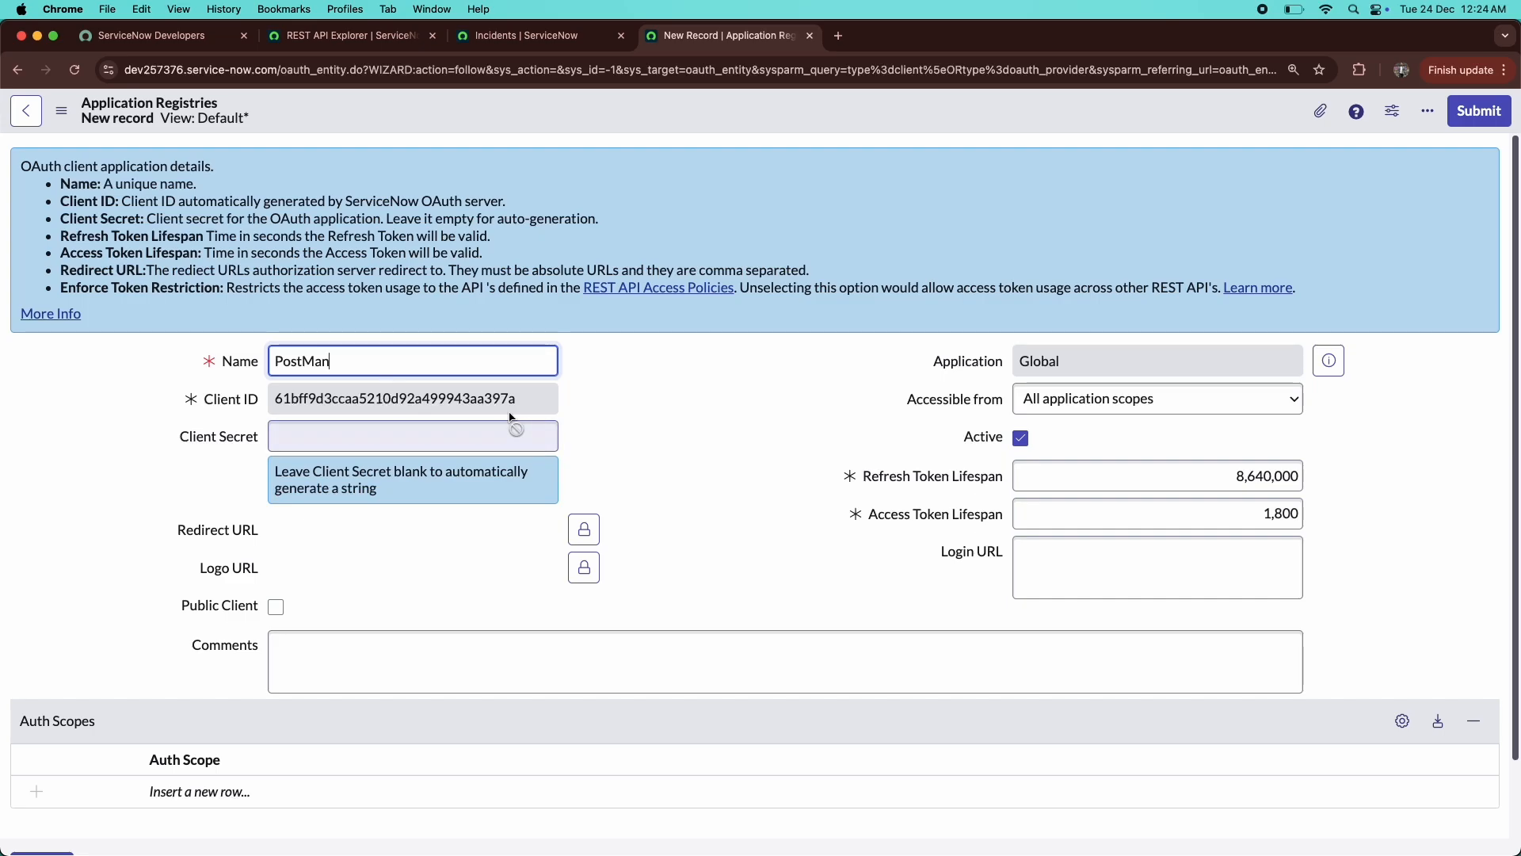
pyautogui.moveTo(523, 407); pyautogui.dragTo(194, 397)
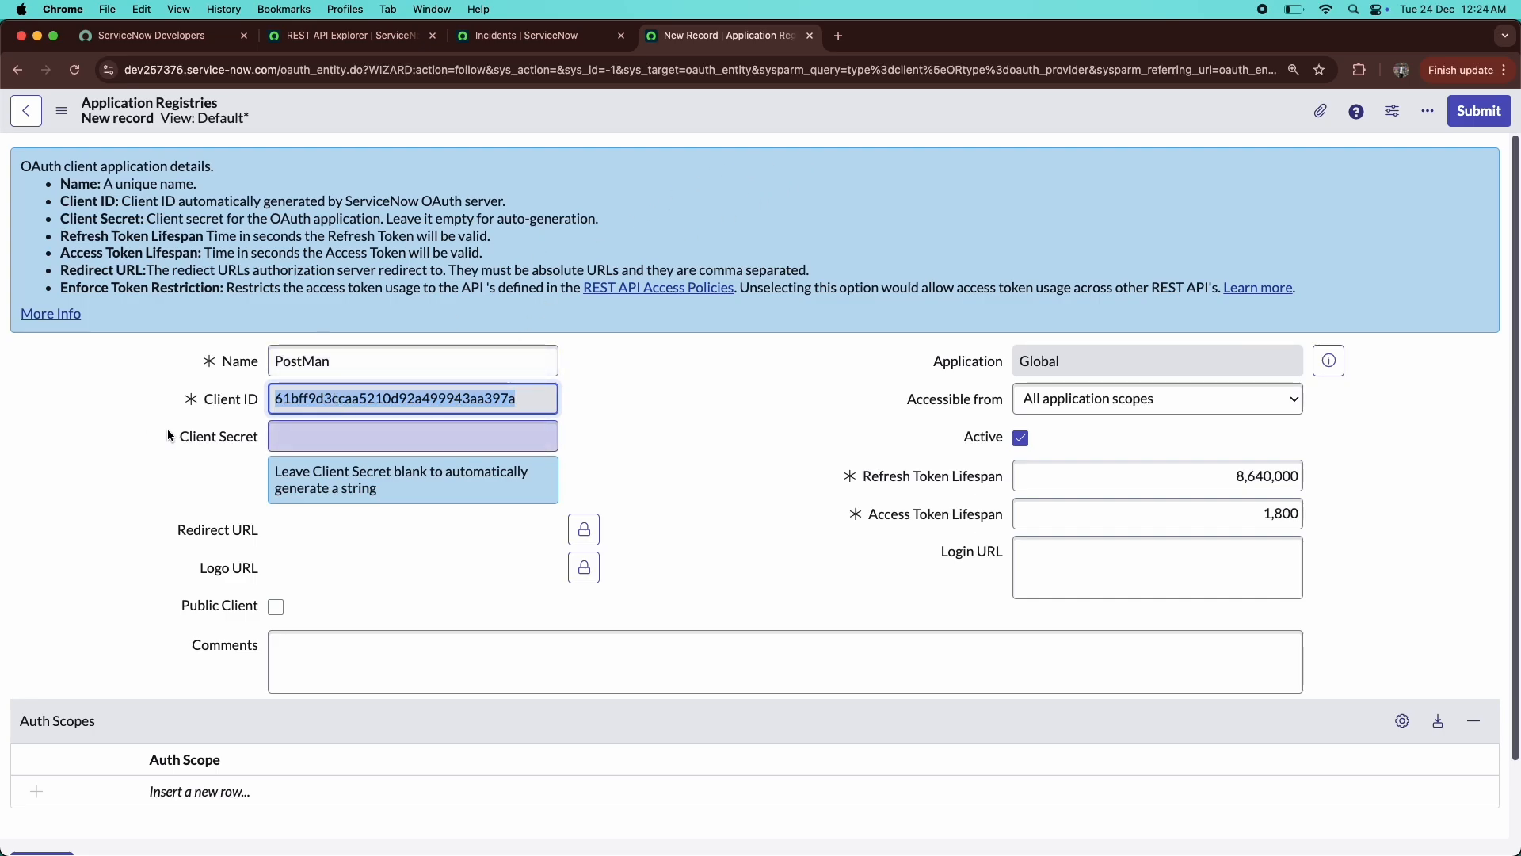
pyautogui.click(655, 429)
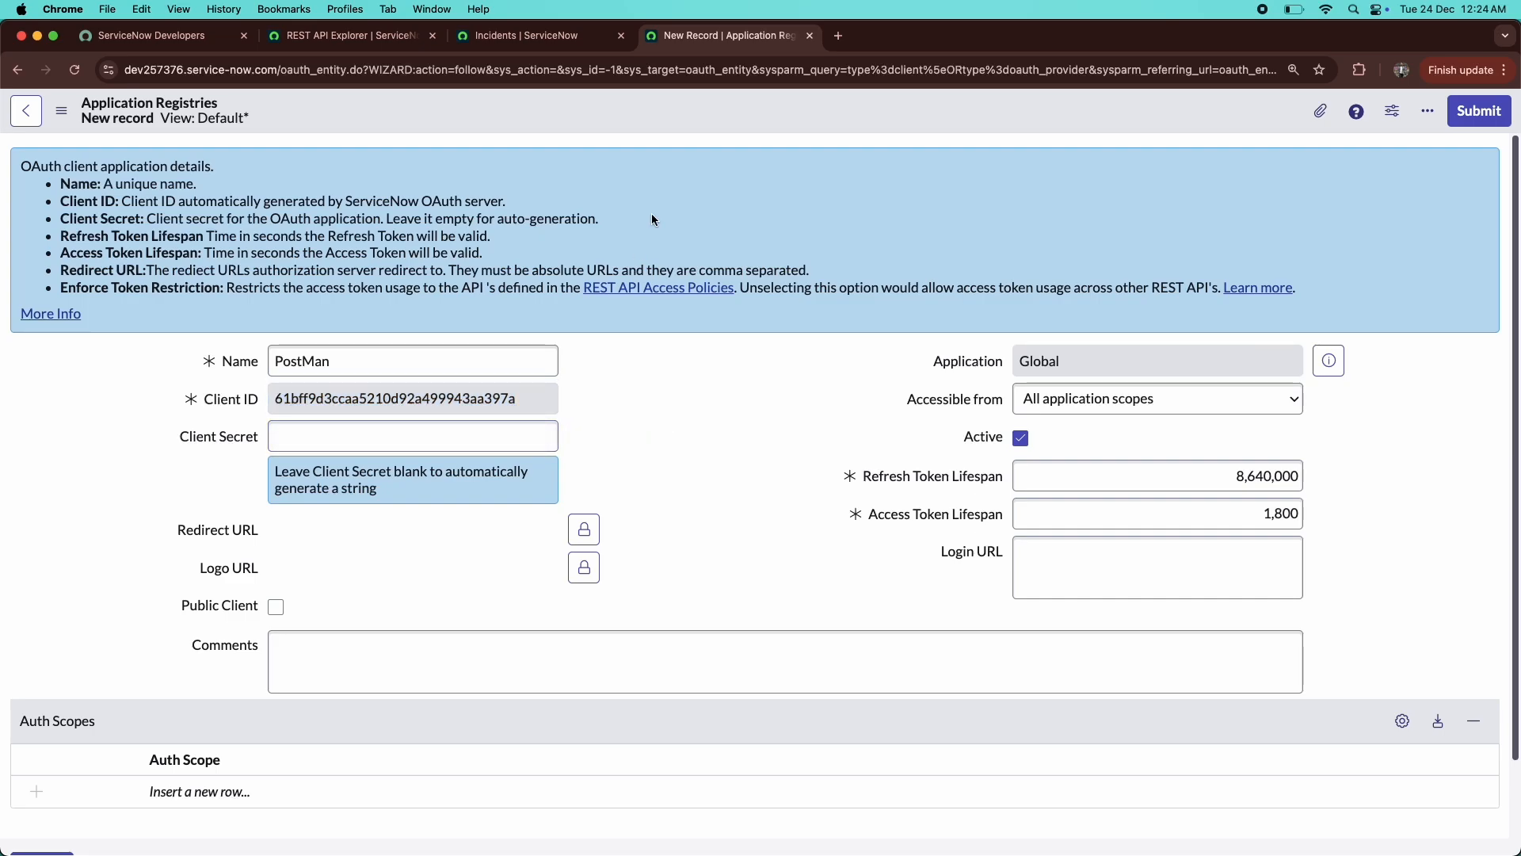
pyautogui.rightClick(647, 119)
pyautogui.click(654, 123)
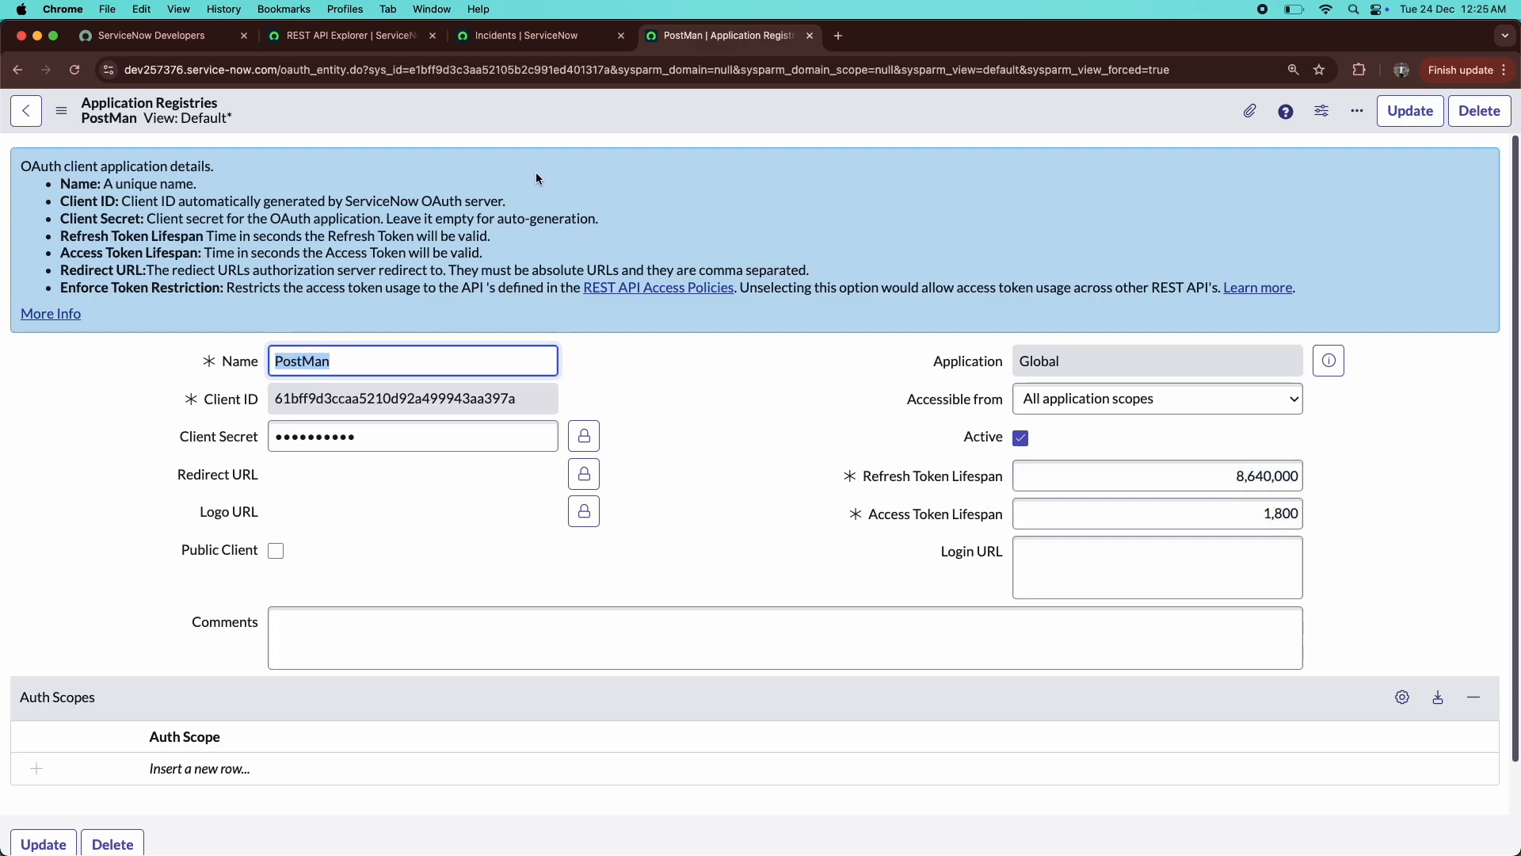
# - Switch back to Postman and name the new OAuth 2.0 token ServiceNow Developer Instance
pyautogui.press('super+grave')
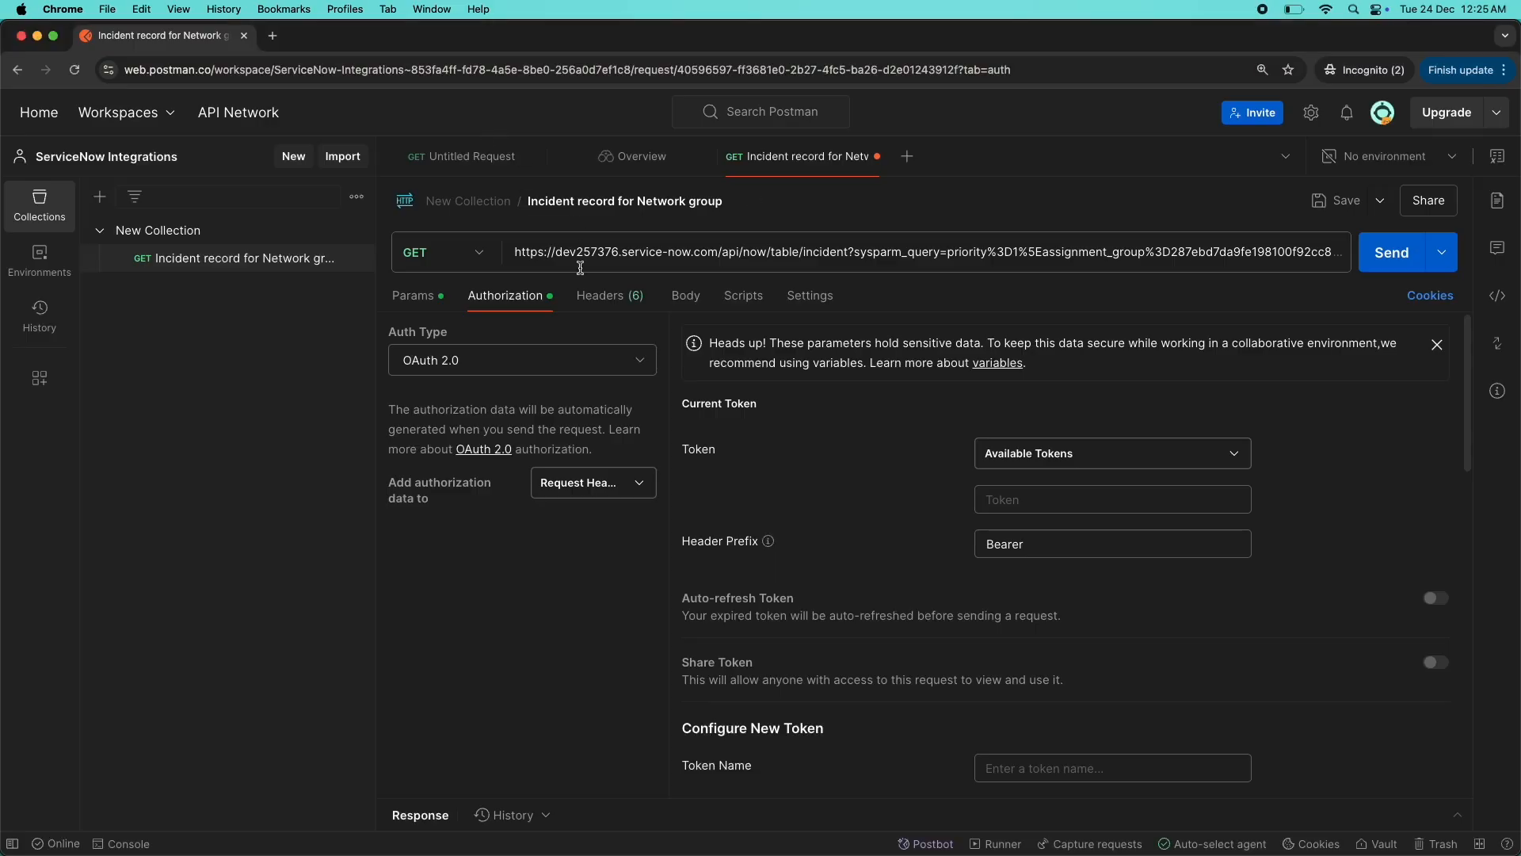
pyautogui.scroll(-3, 732, 466)
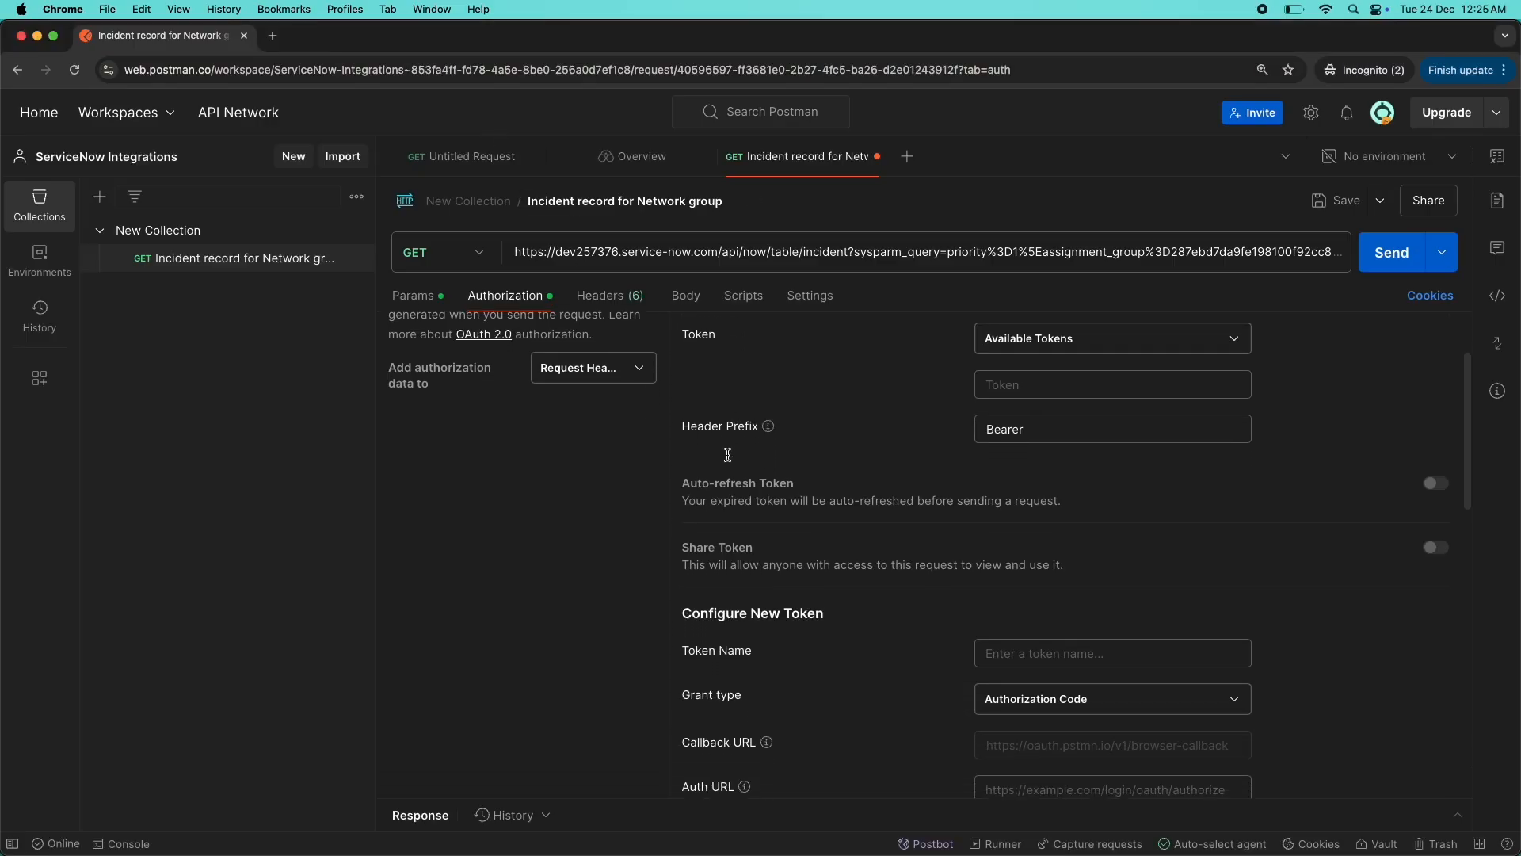
pyautogui.scroll(-3, 728, 454)
pyautogui.click(1044, 559)
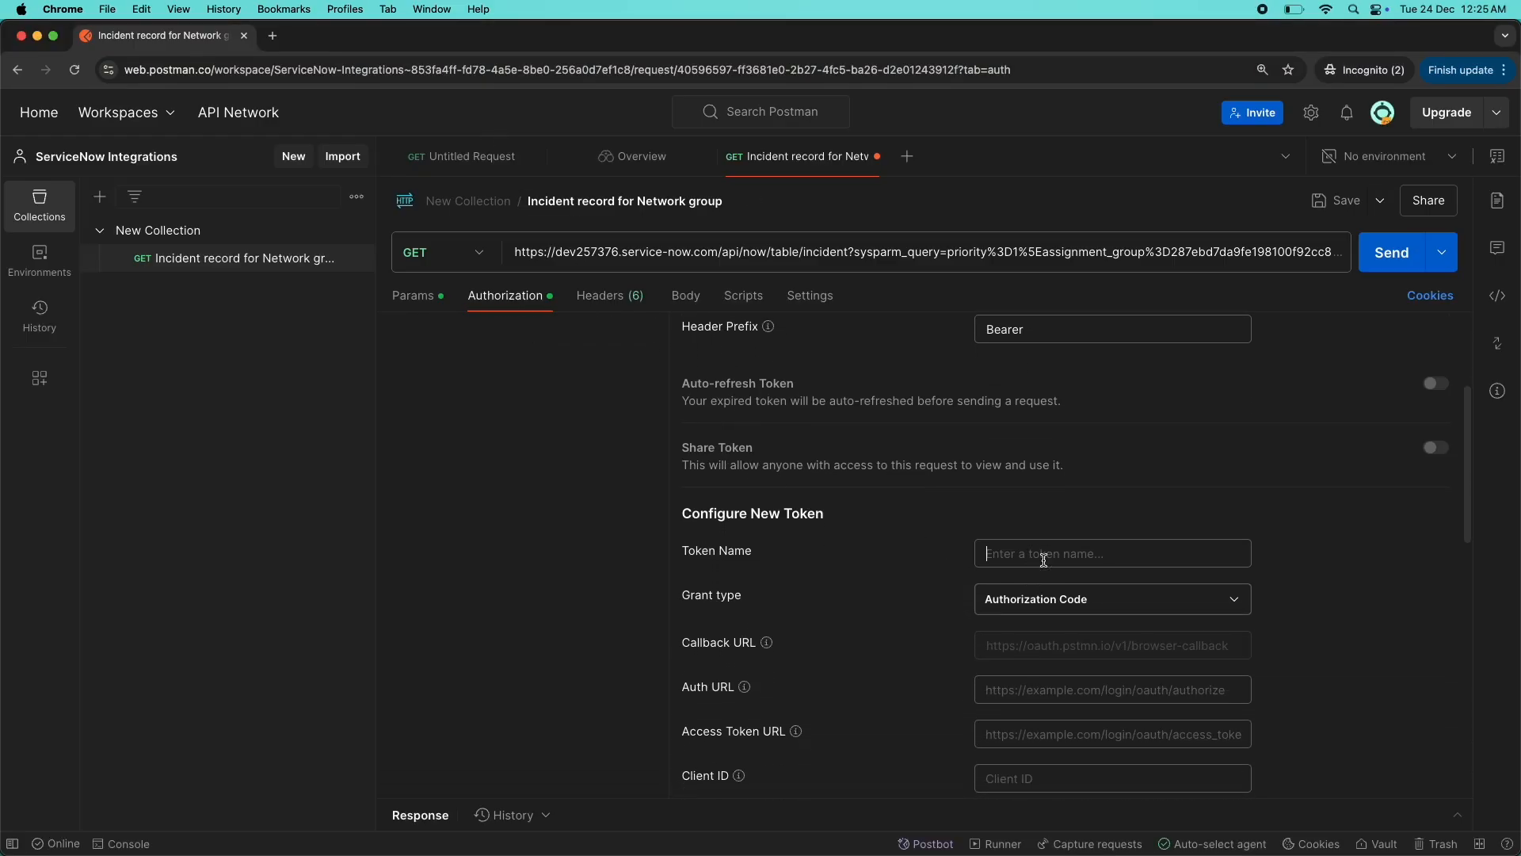
pyautogui.write('ServiceNow Developer Instance')
pyautogui.scroll(-2, 1081, 511)
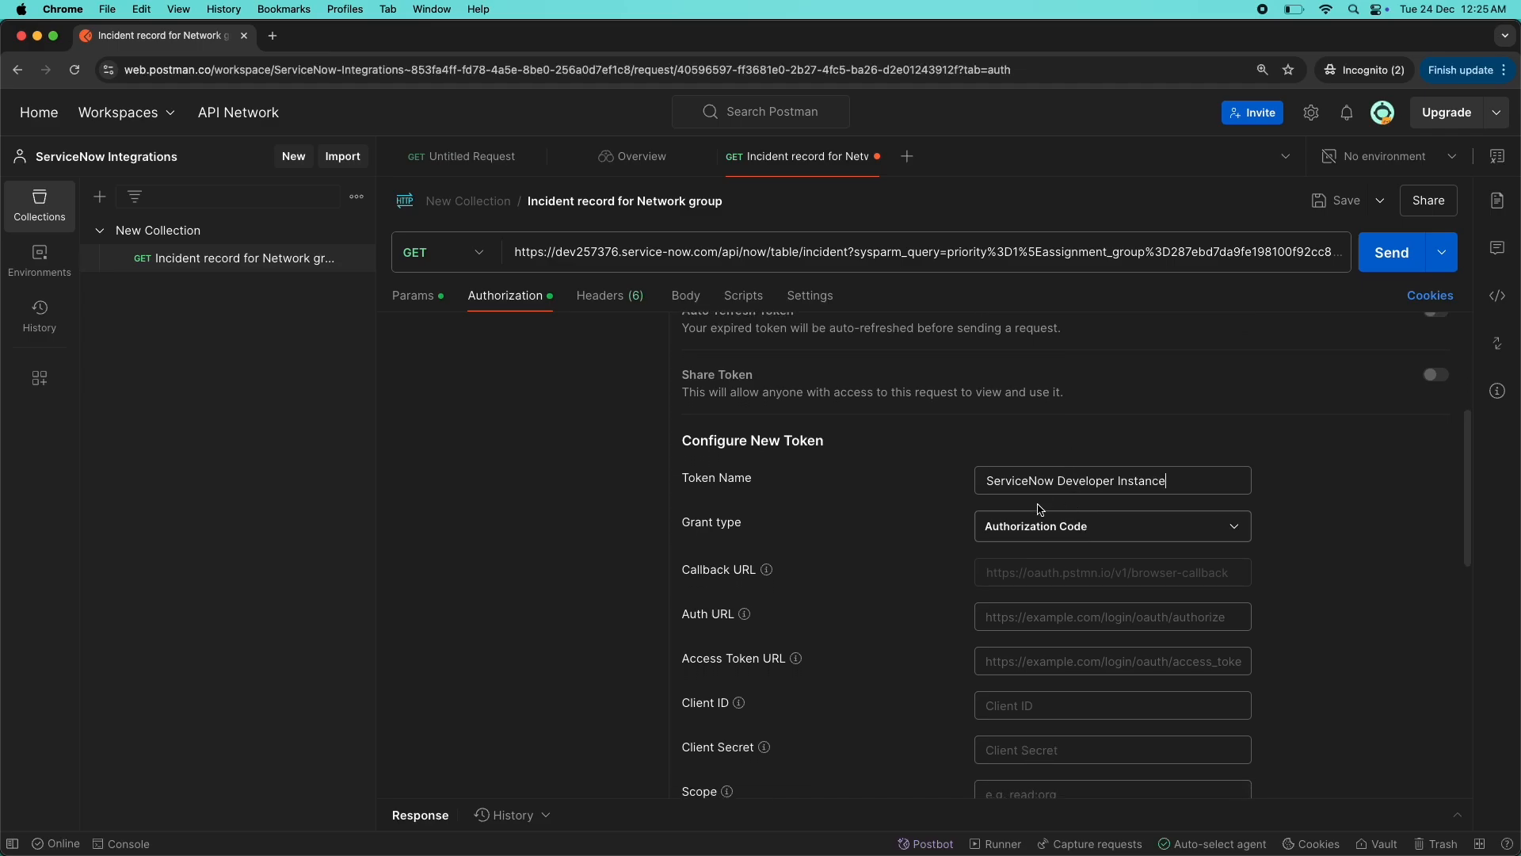
# - Review the grant type options for the new token and keep Authorization Code selected
pyautogui.click(1013, 529)
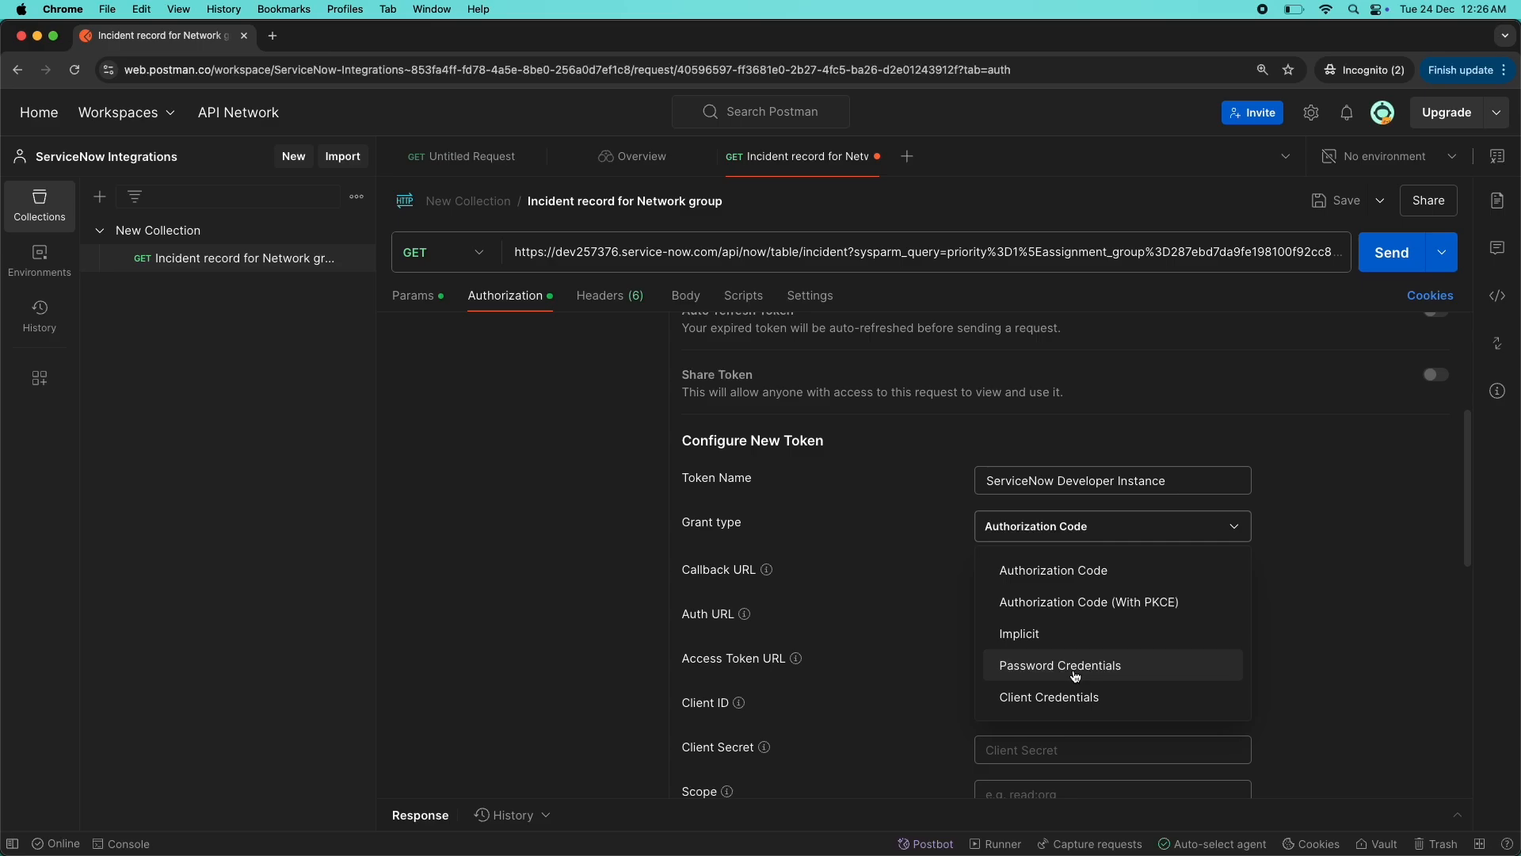
pyautogui.click(1059, 585)
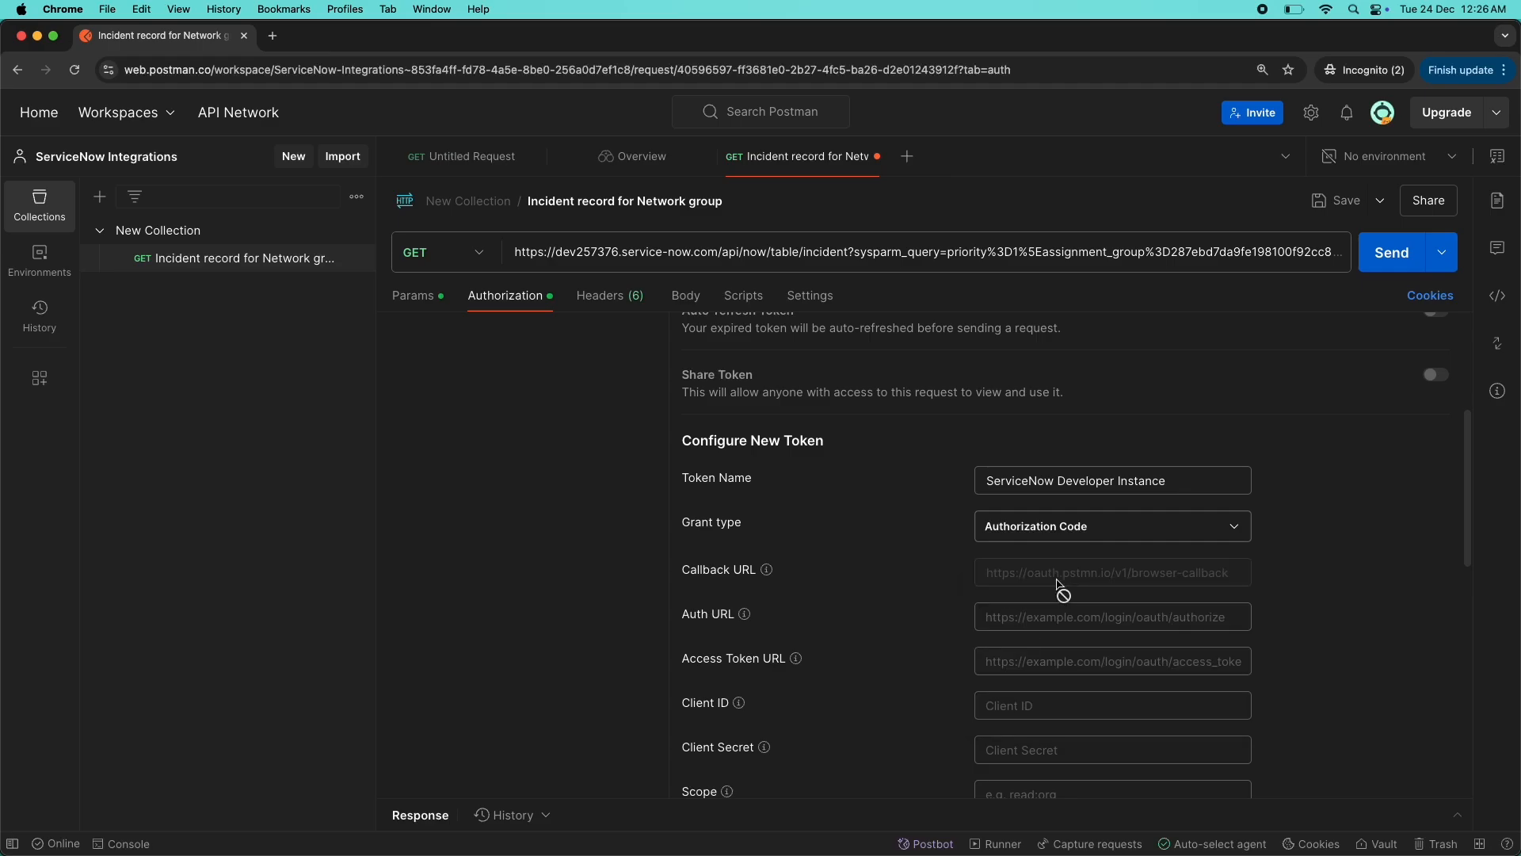
pyautogui.click(1066, 535)
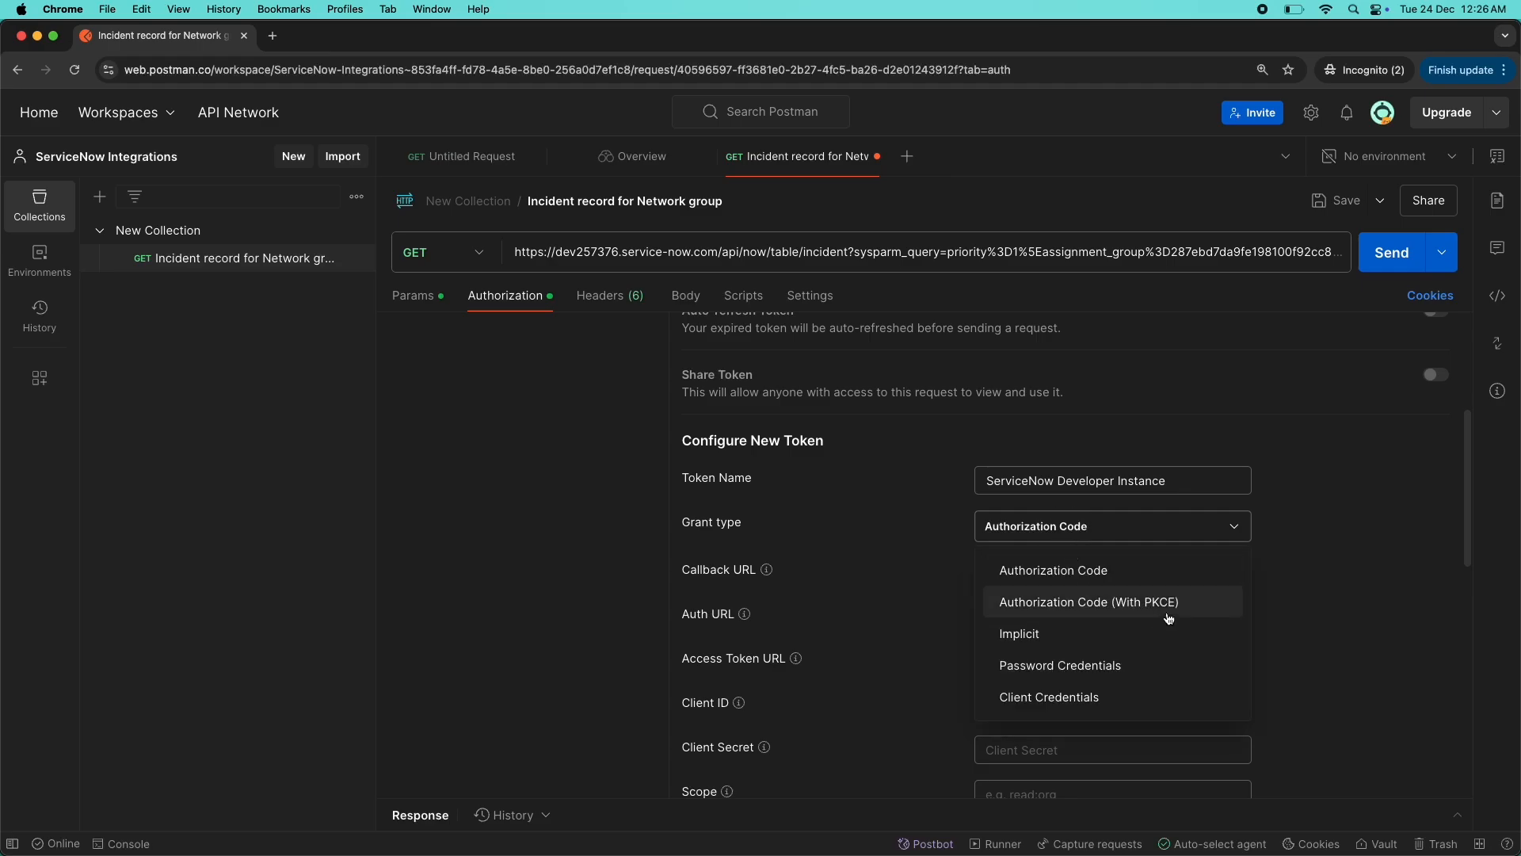
pyautogui.click(1084, 582)
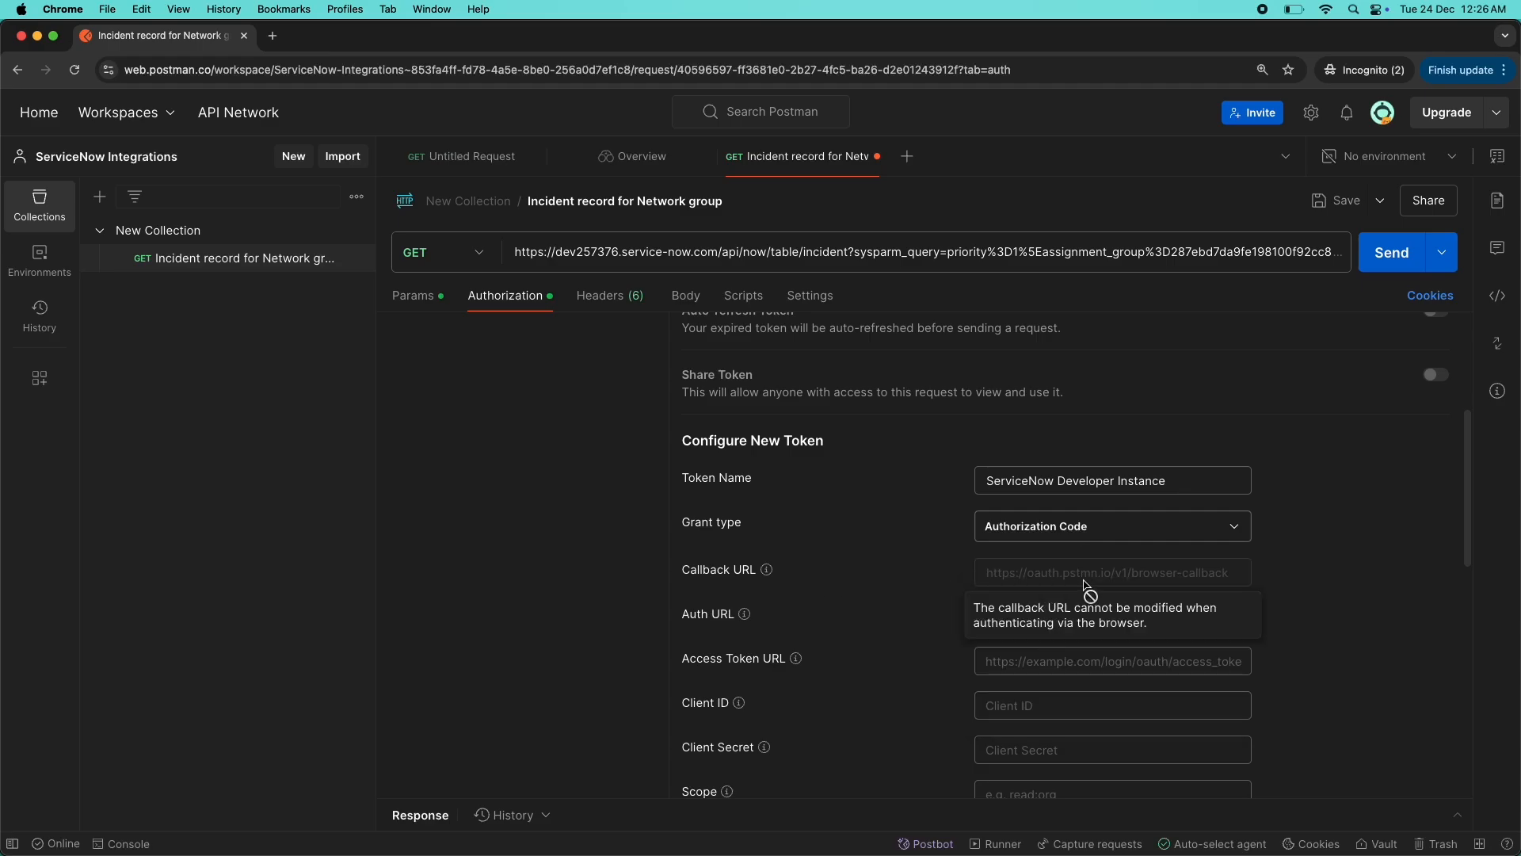
# - Copy the complete callback URL from the new token's configuration
pyautogui.scroll(-1, 882, 547)
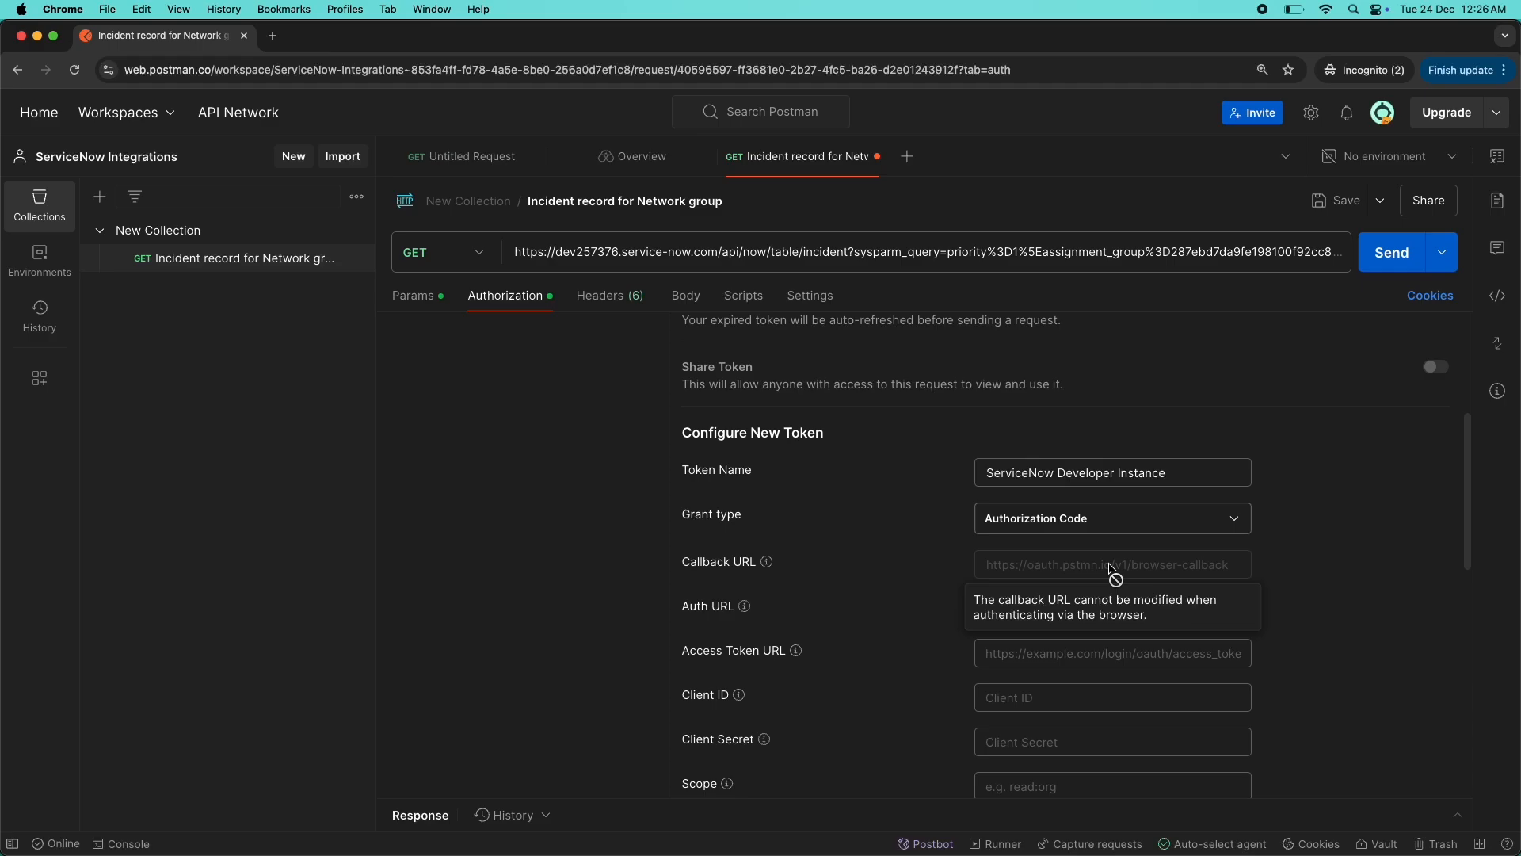
pyautogui.tripleClick(1175, 569)
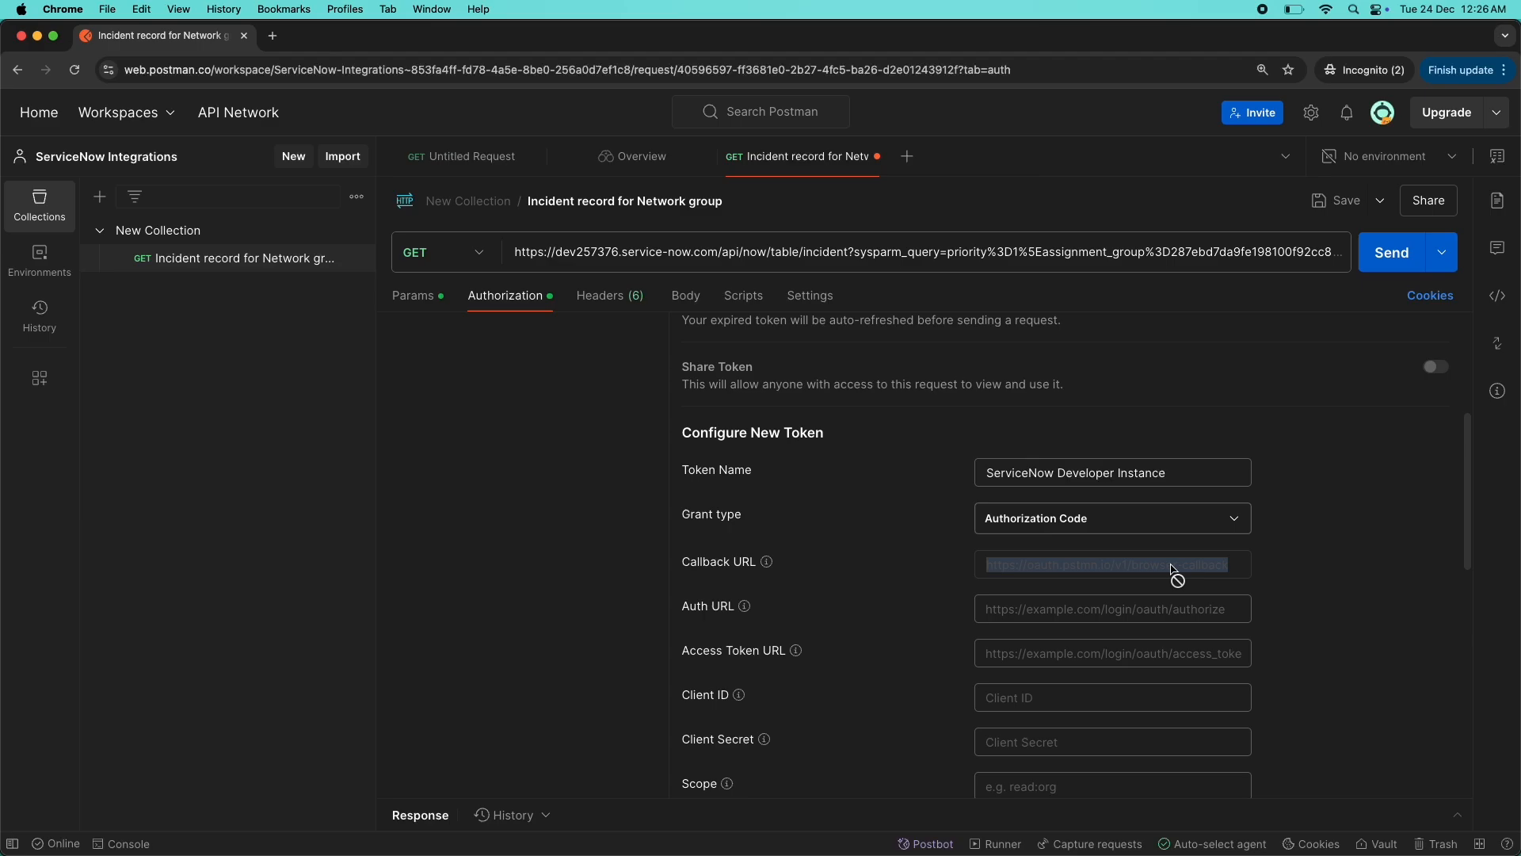
pyautogui.click(1005, 578)
pyautogui.tripleClick(1003, 579)
pyautogui.press('super+c')
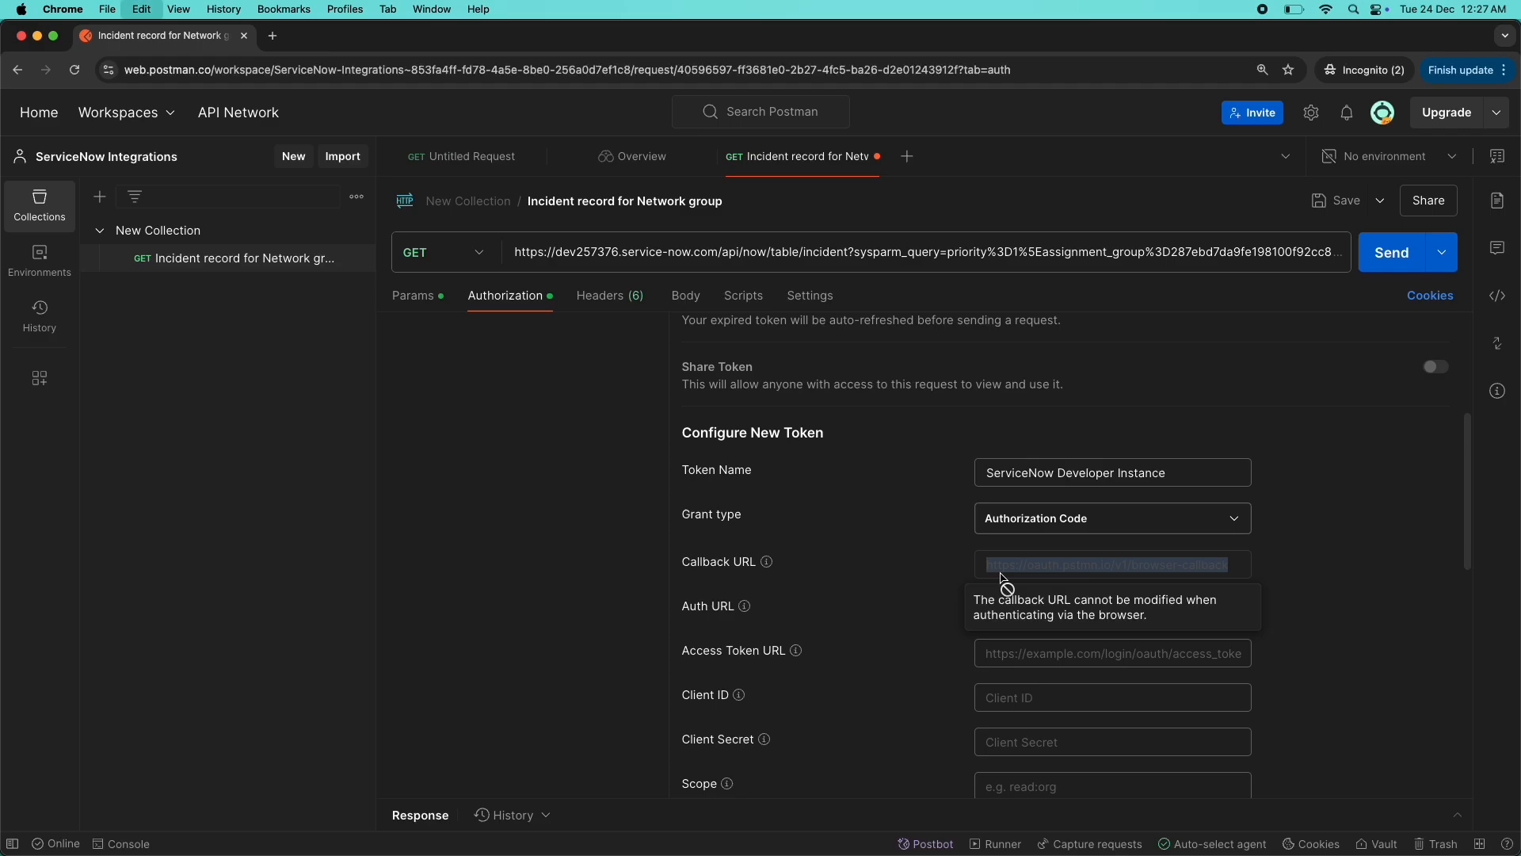
pyautogui.press('super+grave')
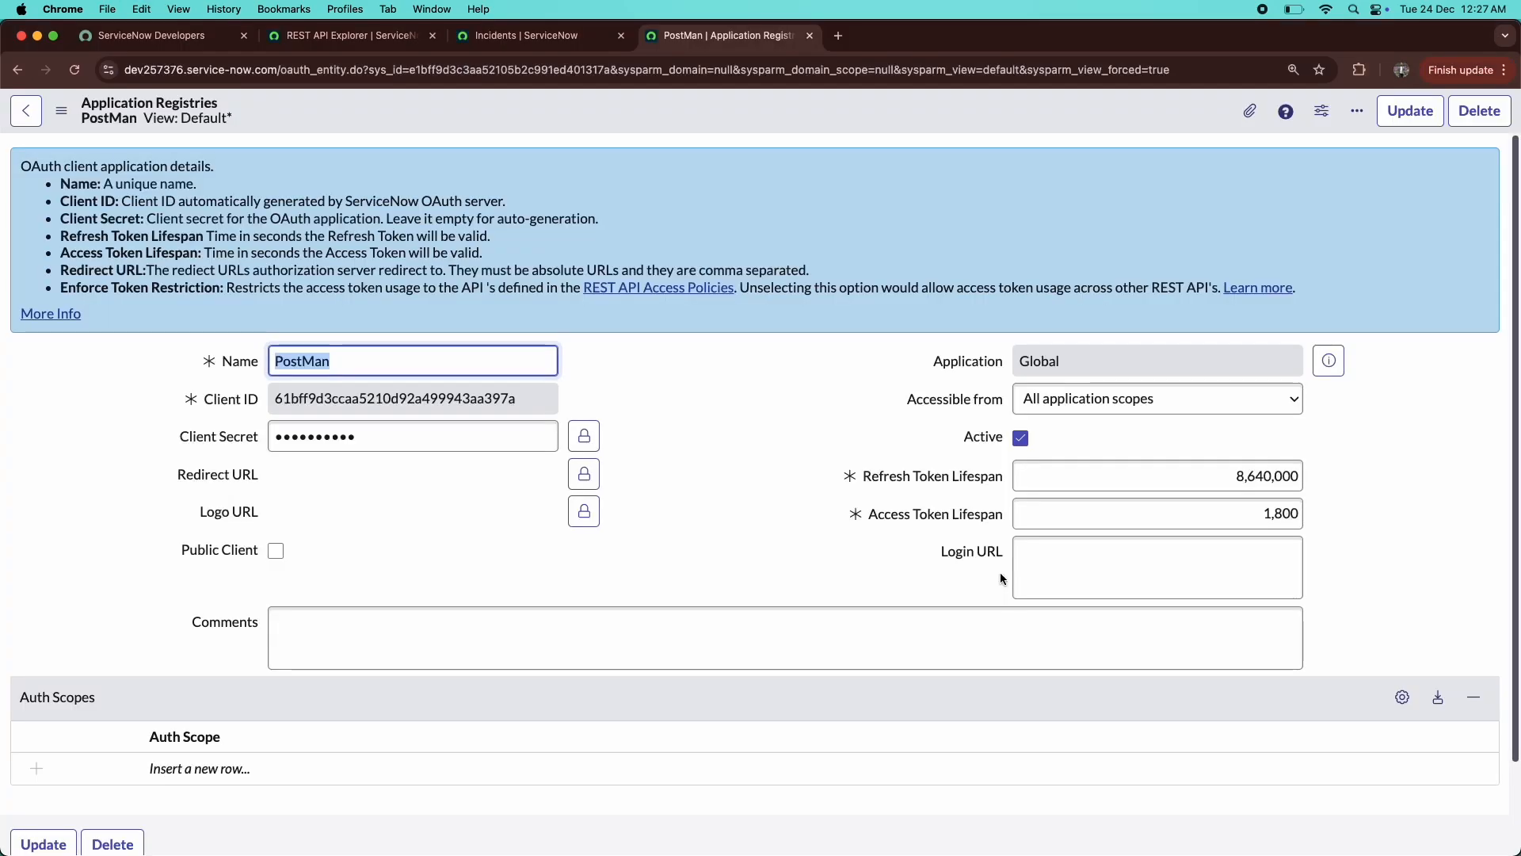
pyautogui.click(584, 474)
pyautogui.click(378, 483)
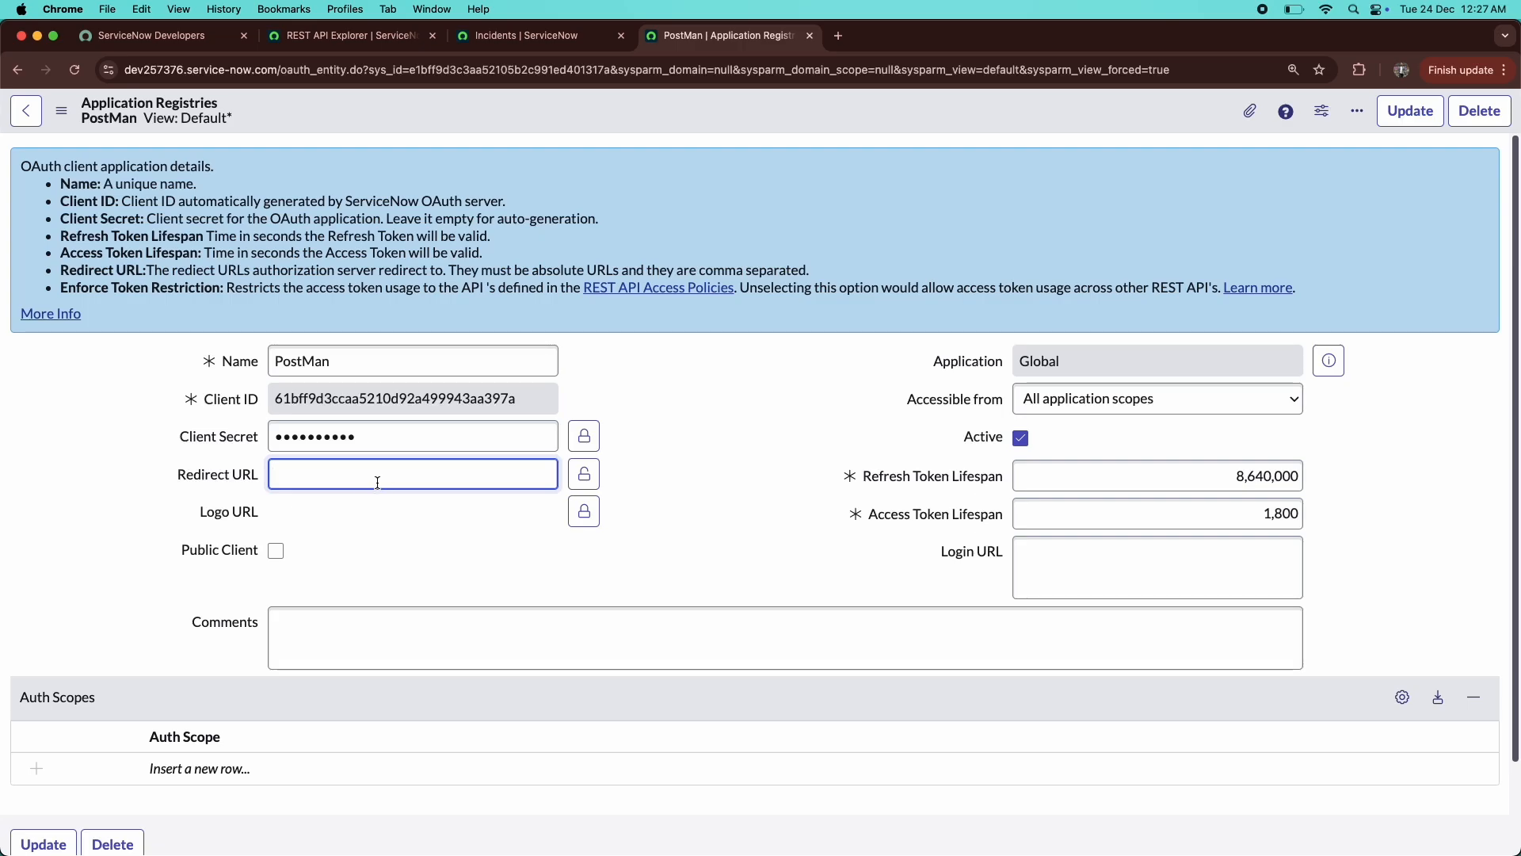
pyautogui.press('super+v')
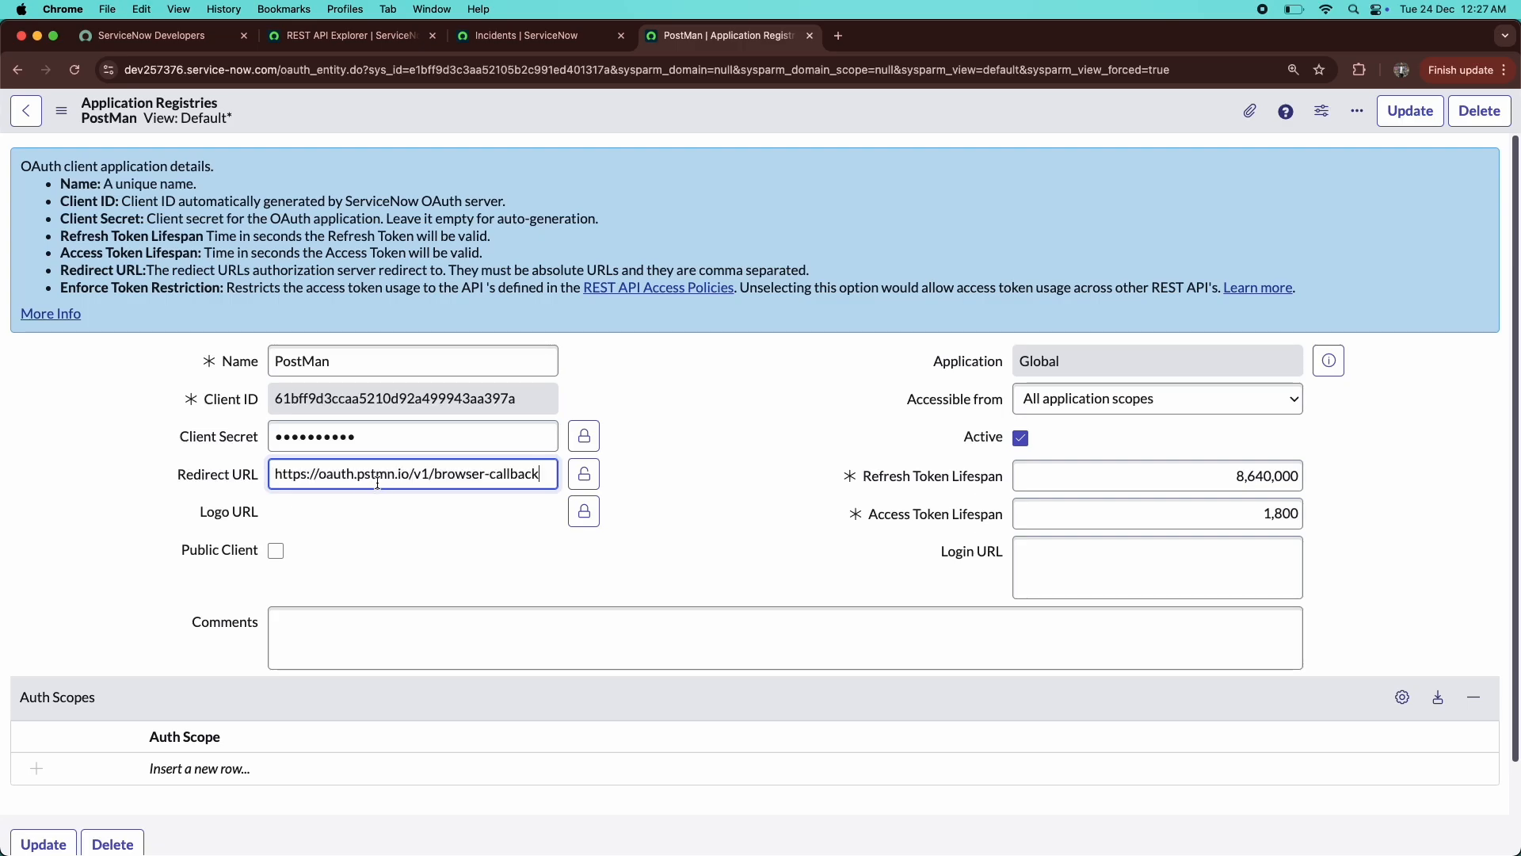
pyautogui.click(584, 474)
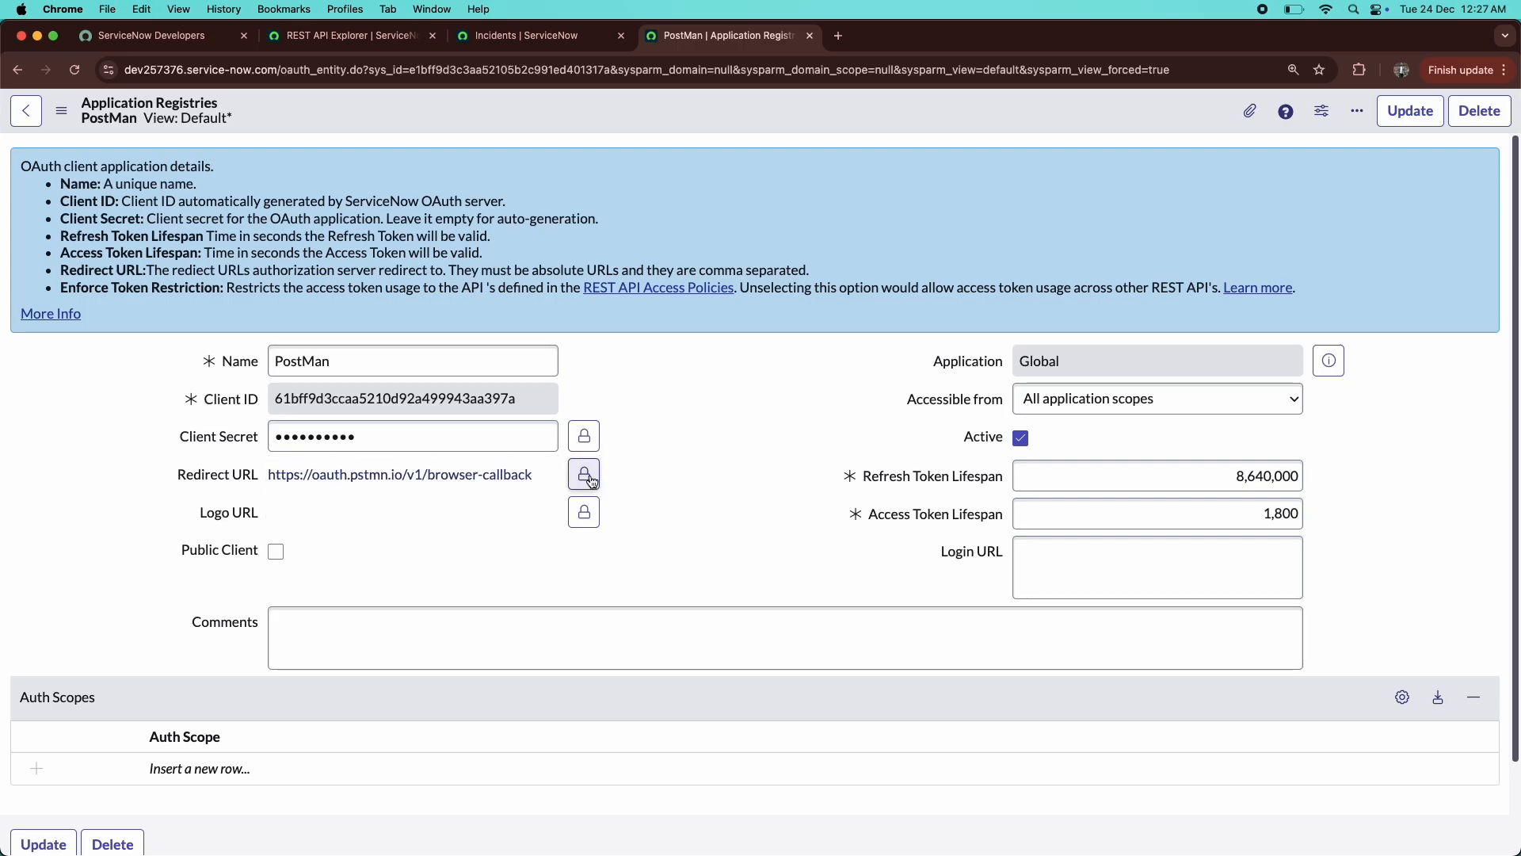
pyautogui.rightClick(625, 118)
pyautogui.click(639, 127)
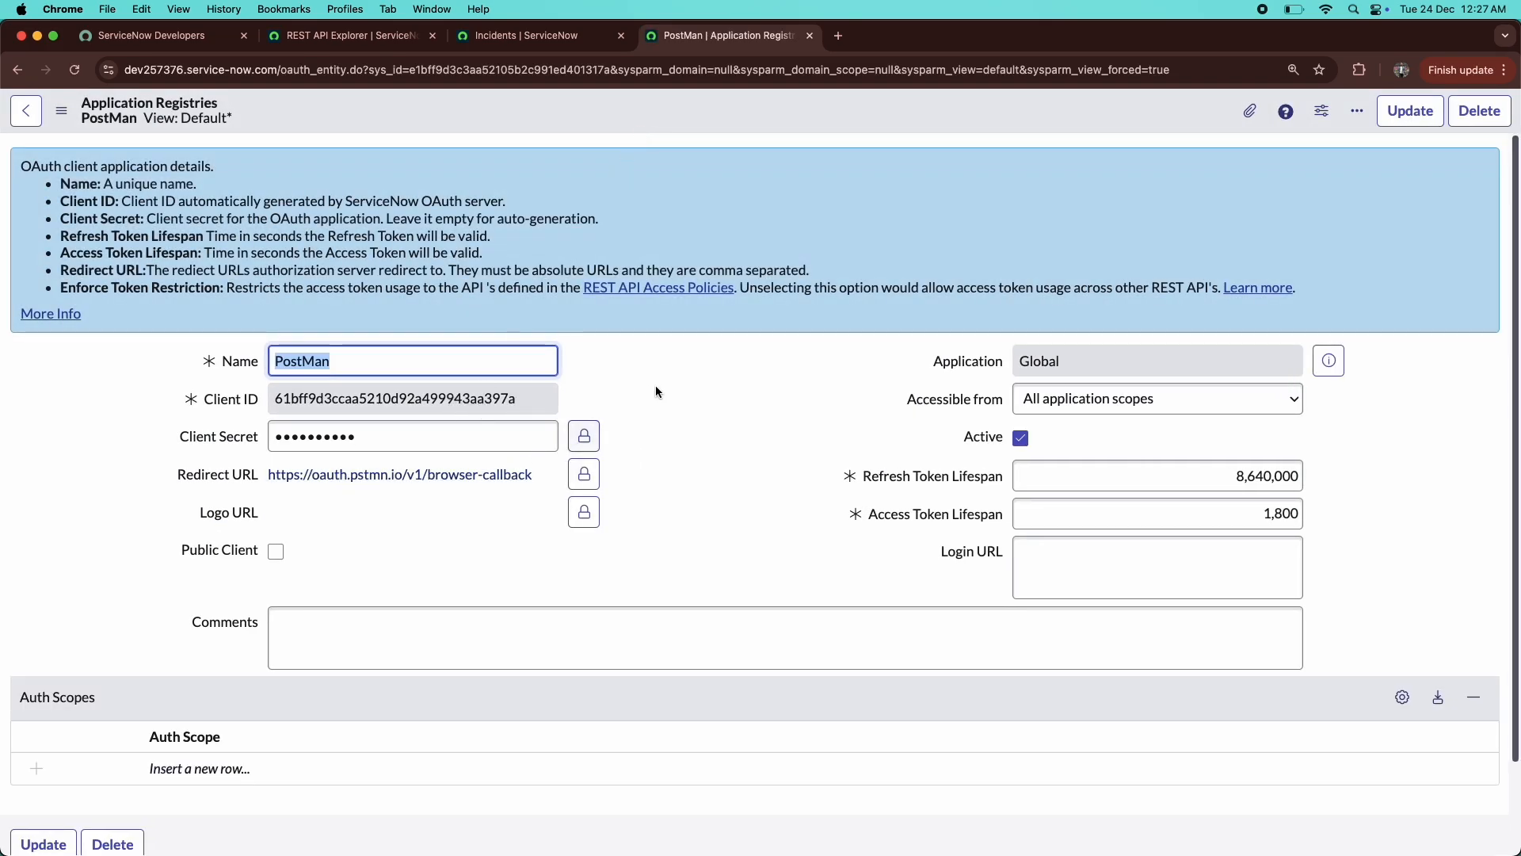
# - Return to Postman to read the Auth URL's description, and compare it with the authorization code flow in the Freeform OAUTH 2.0 diagram
pyautogui.press('super+grave')
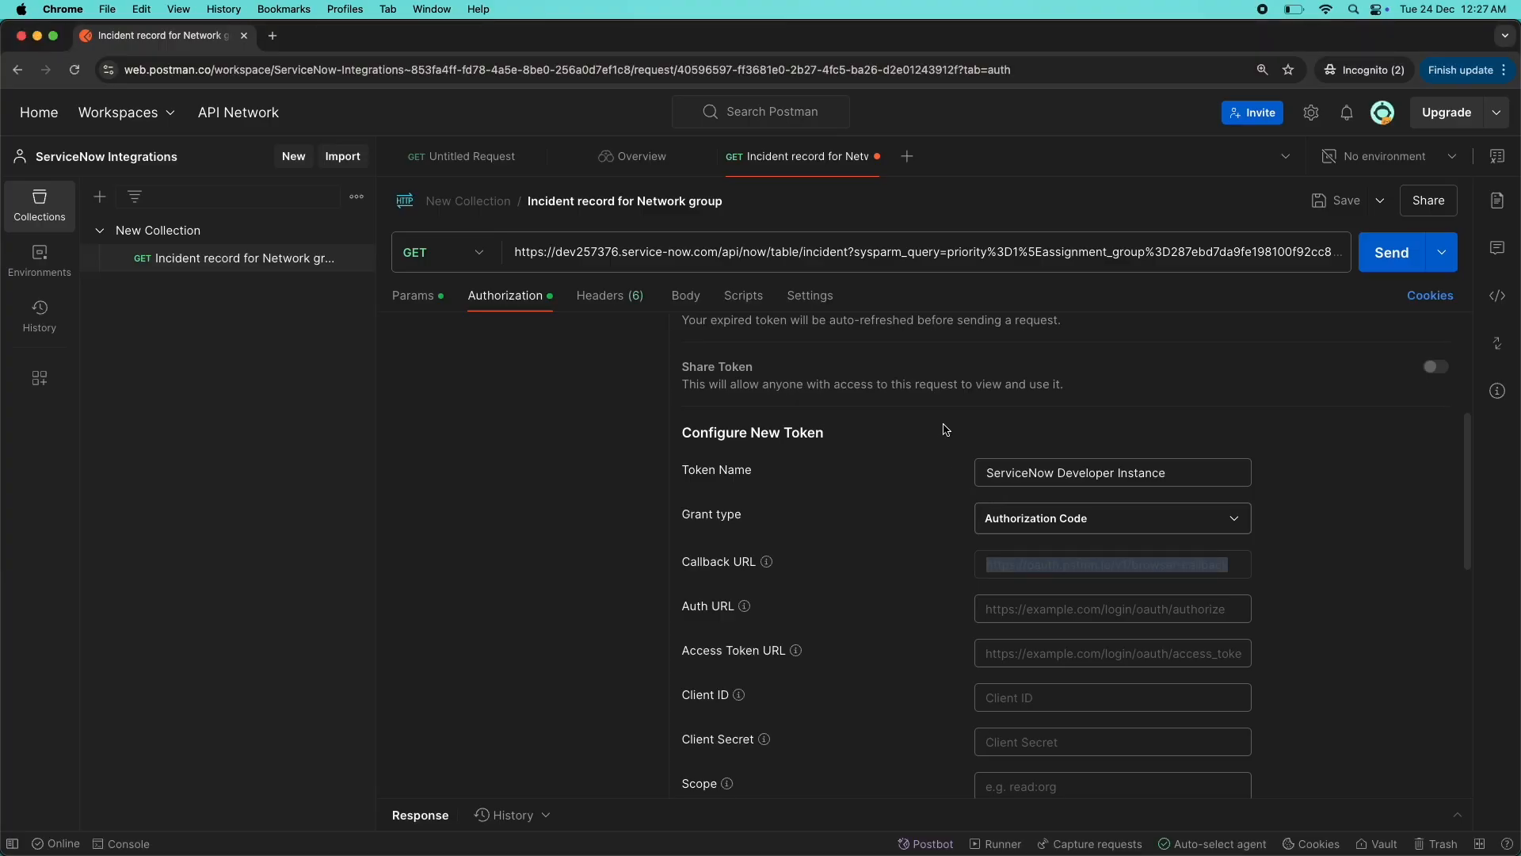
pyautogui.scroll(-1, 935, 427)
pyautogui.scroll(-1, 936, 432)
pyautogui.click(1073, 517)
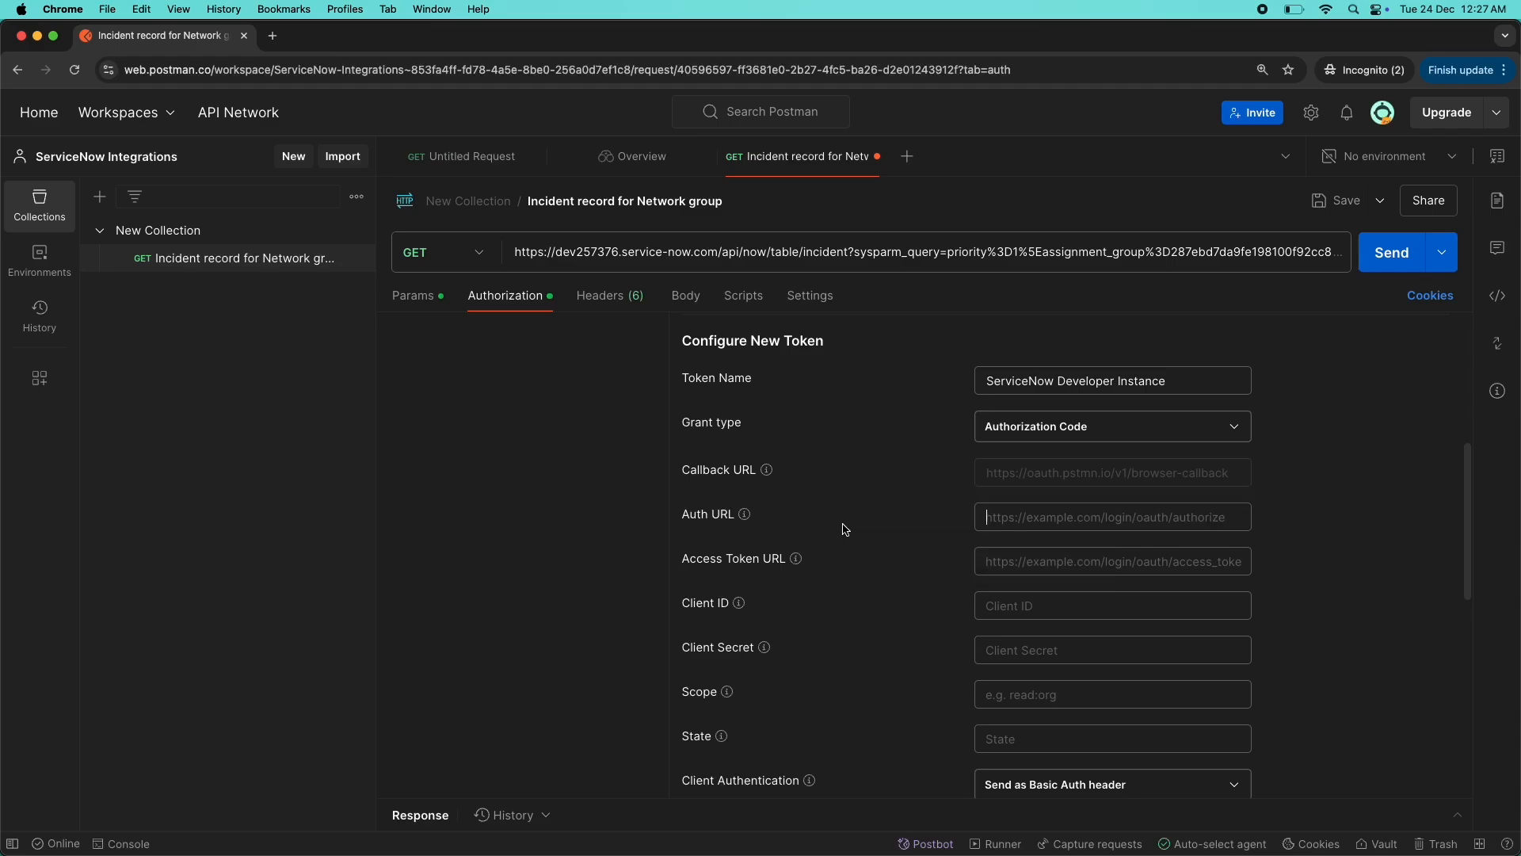
pyautogui.moveTo(748, 520)
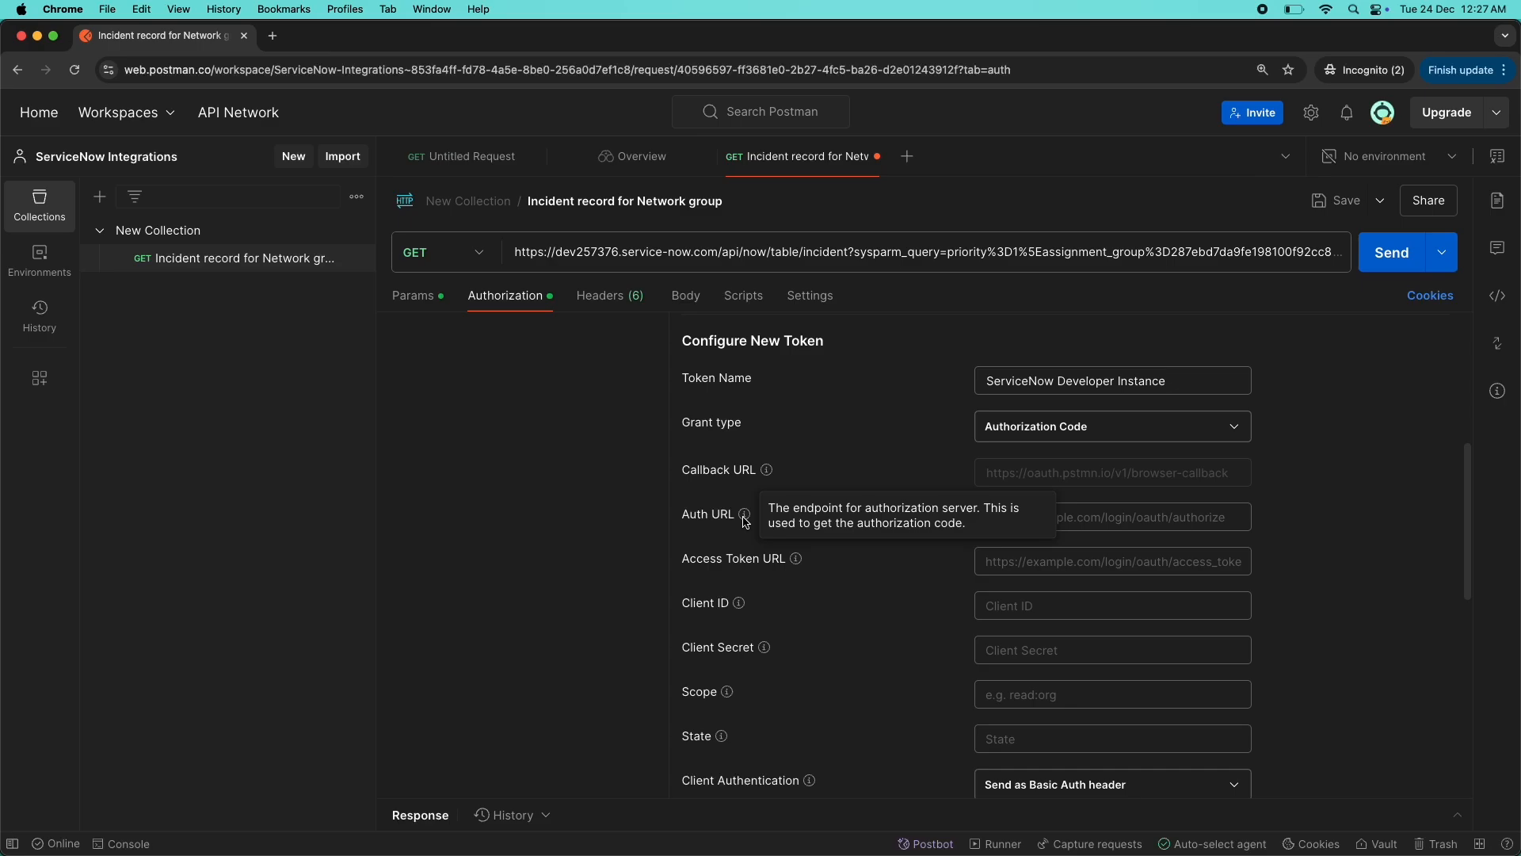
pyautogui.click(1117, 522)
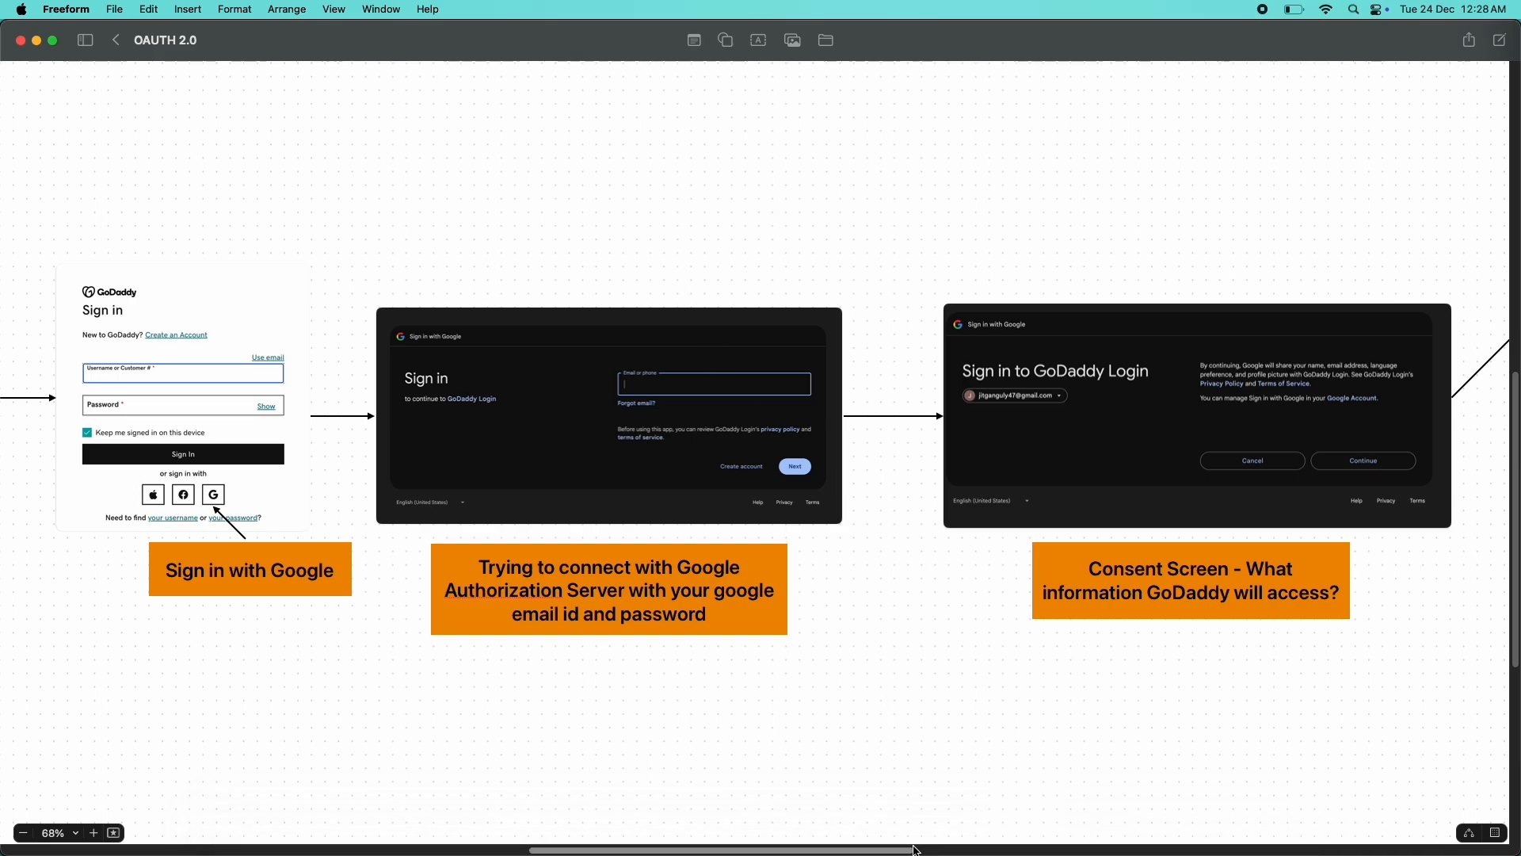
pyautogui.moveTo(909, 850); pyautogui.dragTo(1058, 802)
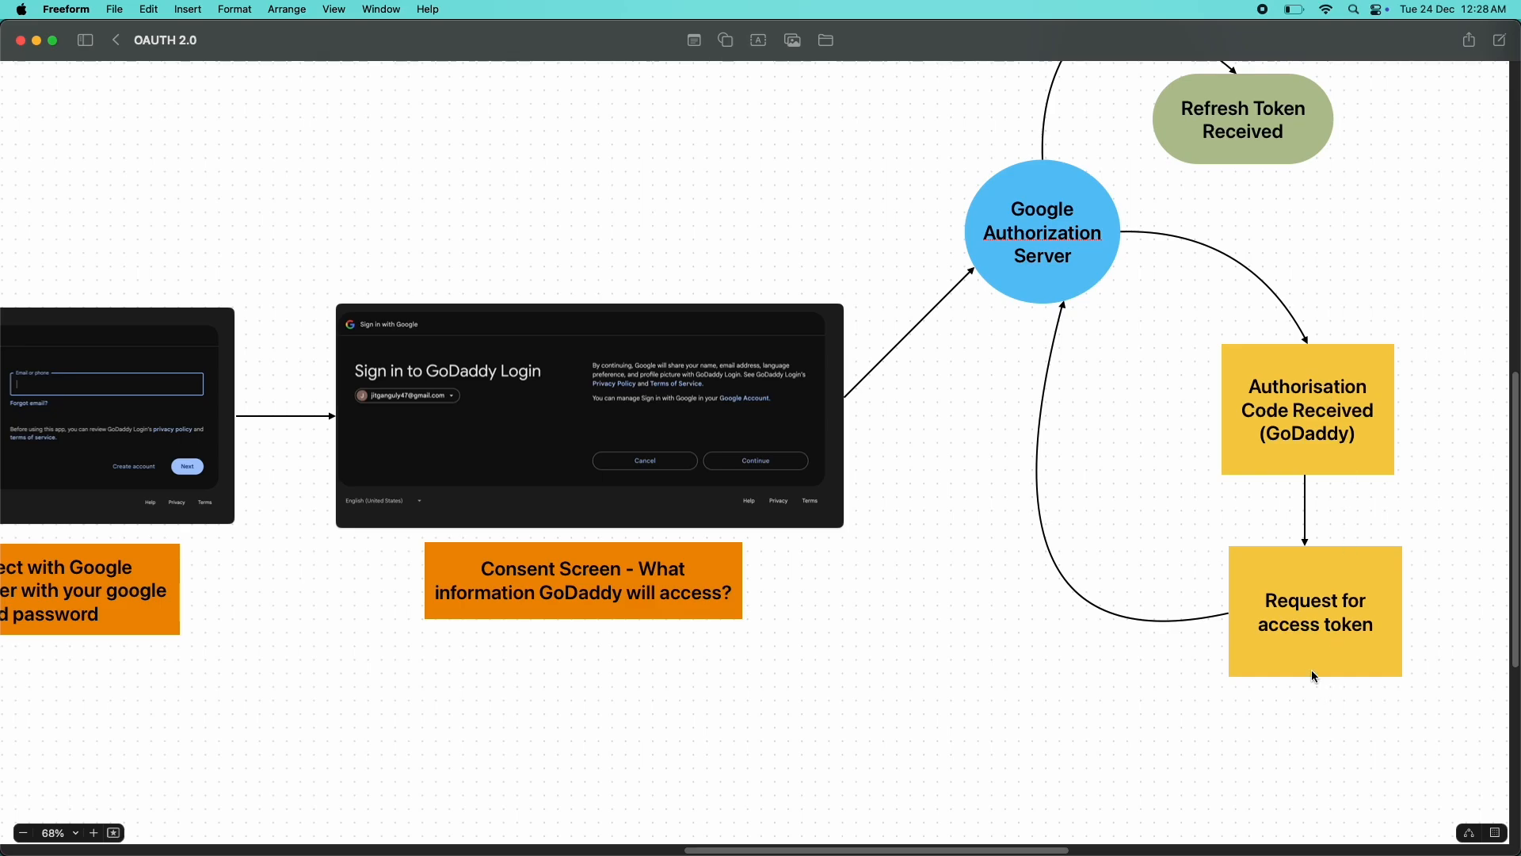
pyautogui.press('super+Tab')
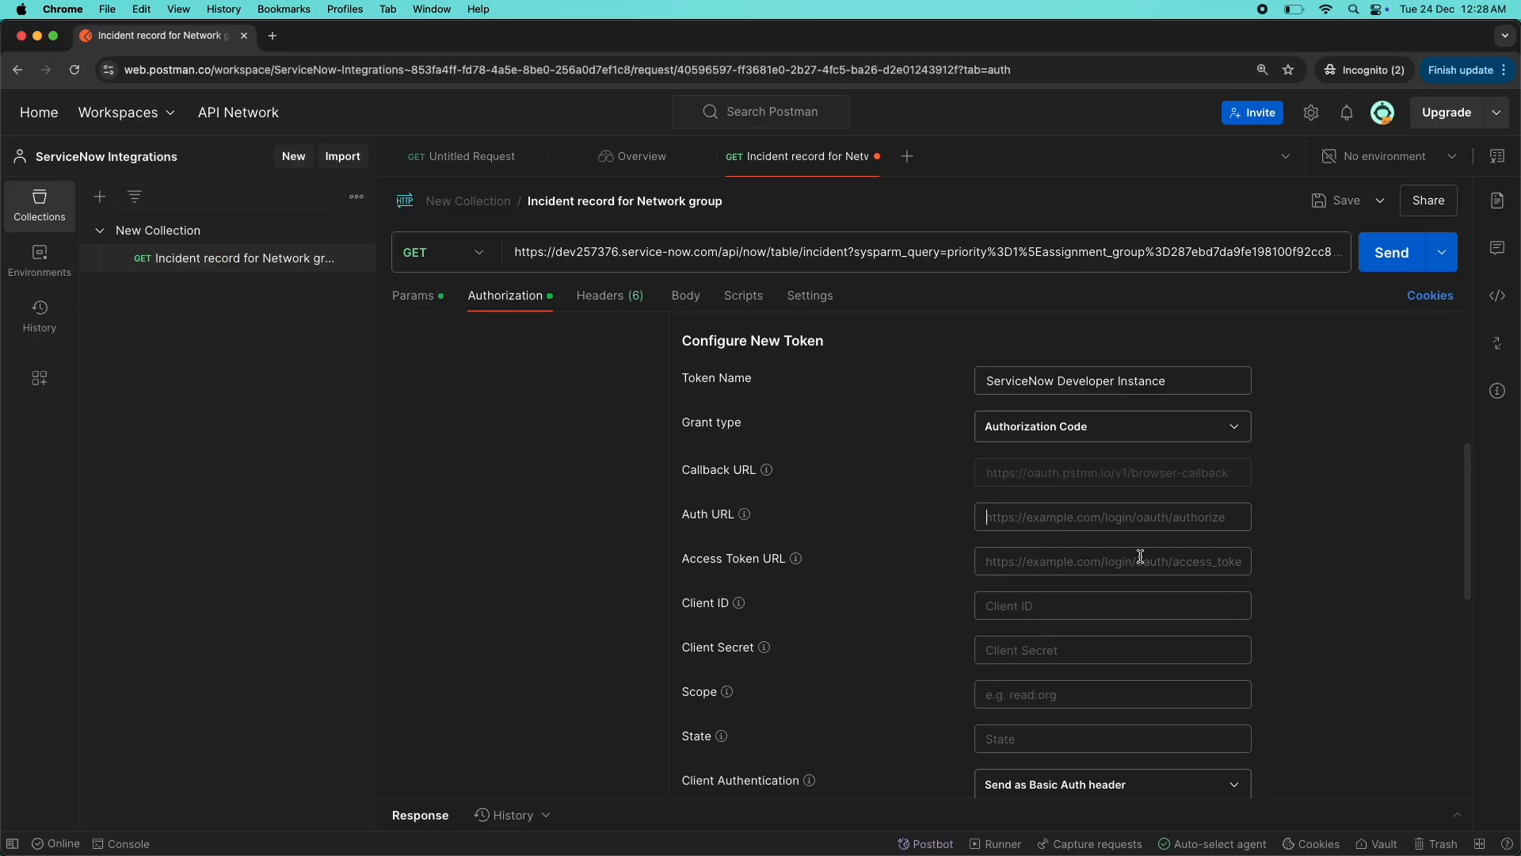
pyautogui.click(1000, 521)
pyautogui.press('super+grave')
pyautogui.click(124, 68)
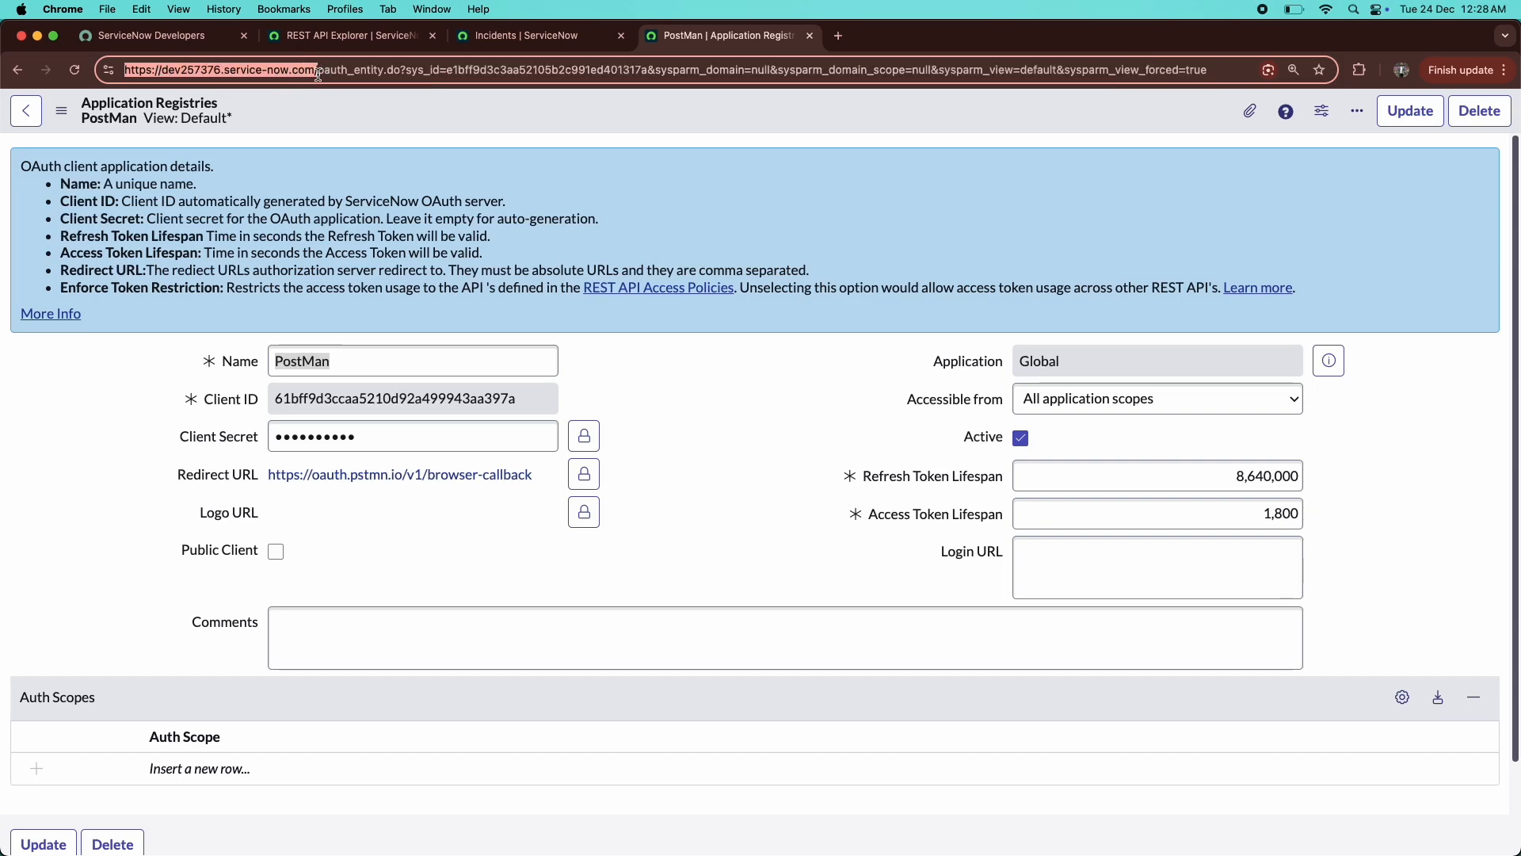
pyautogui.press('super+Tab')
pyautogui.click(990, 514)
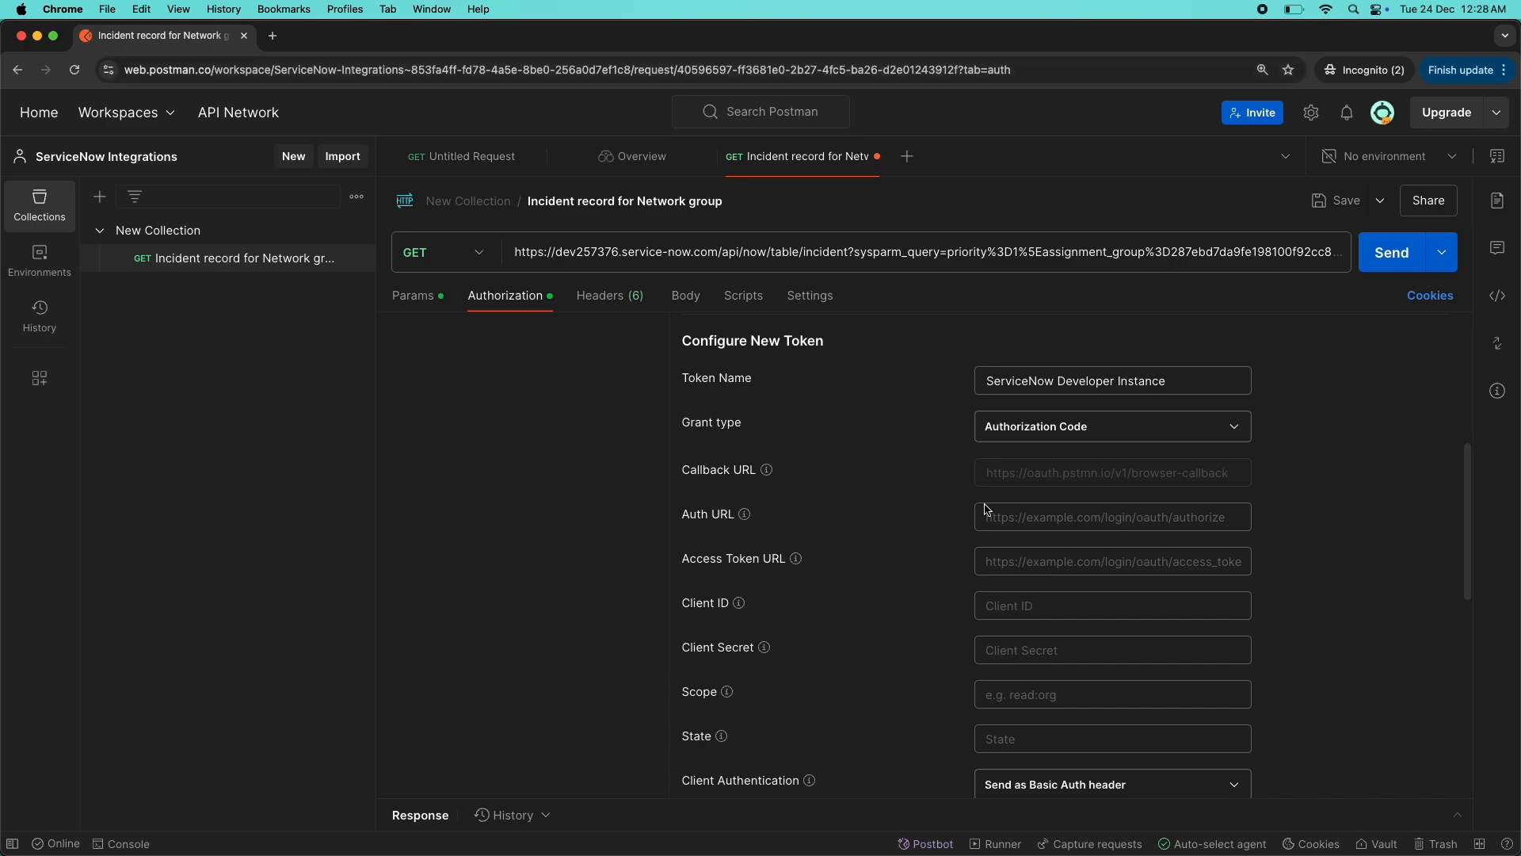
pyautogui.write('https://dev257376.service-now.com/')
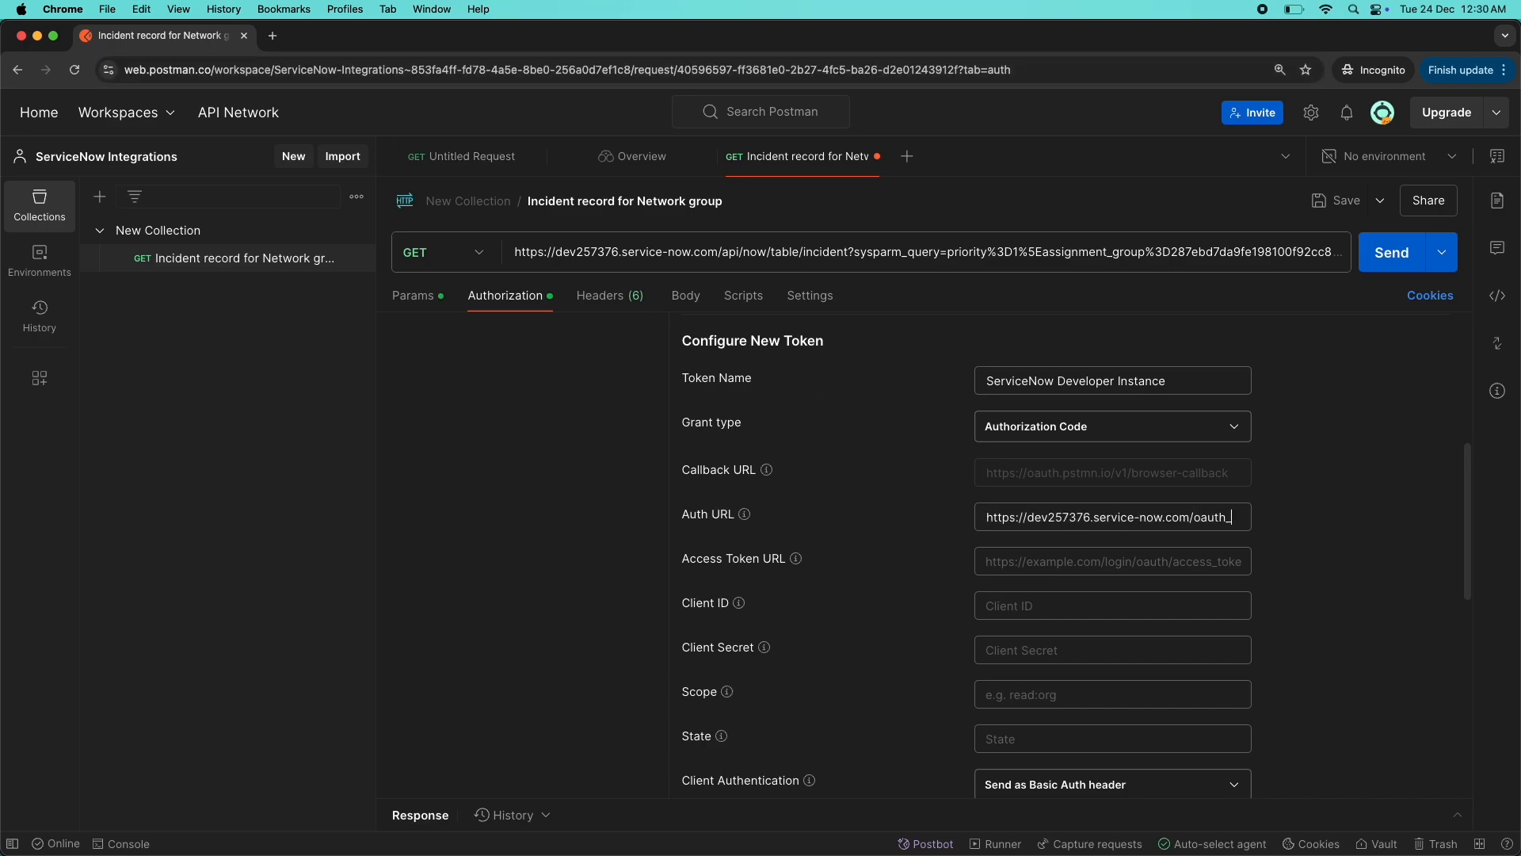
pyautogui.write('auth.do')
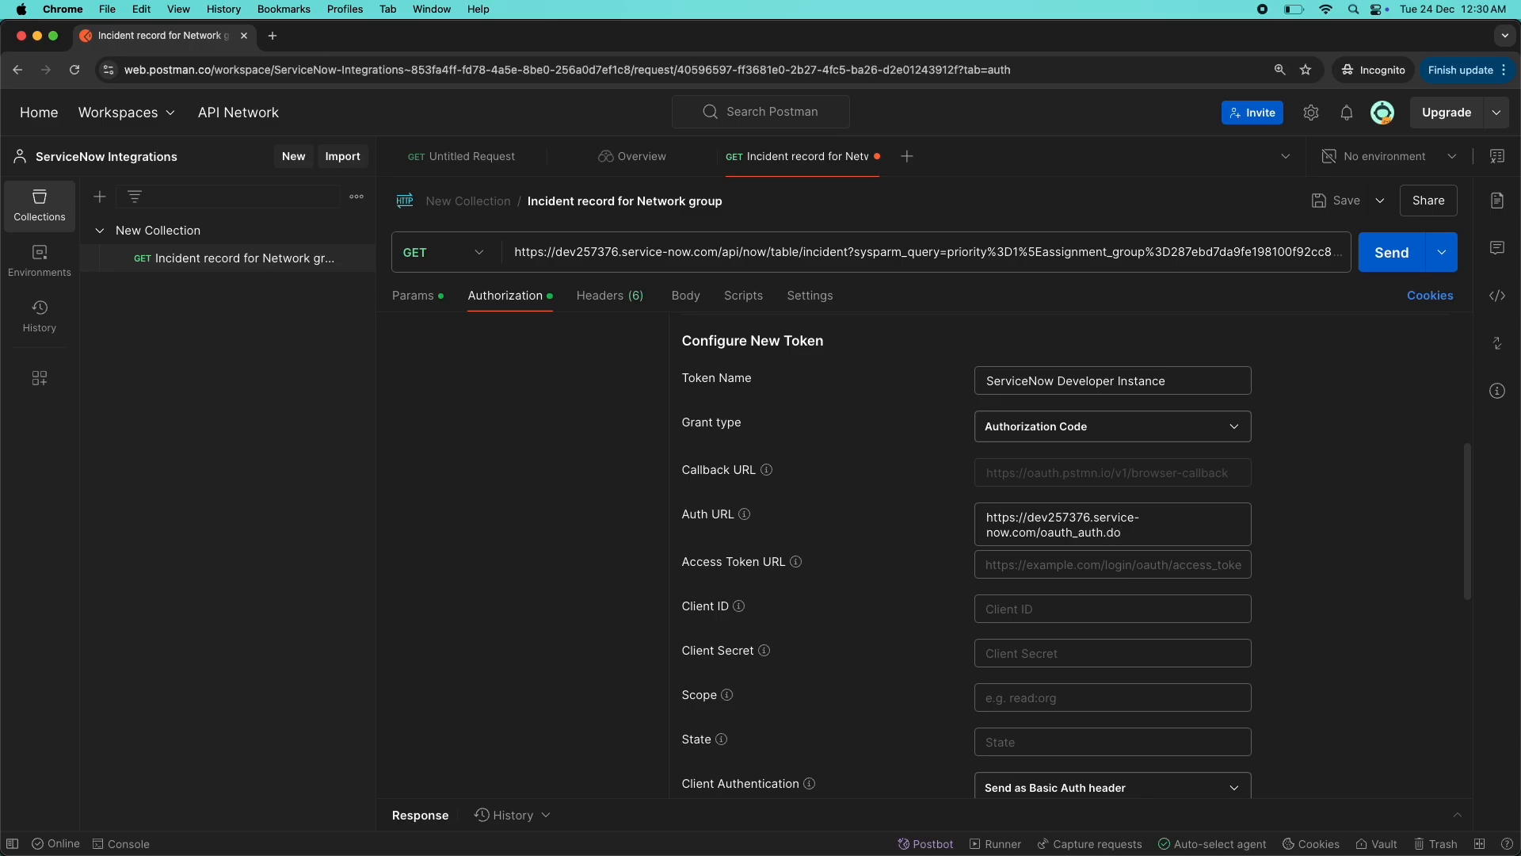
# - Review the parts of the Auth URL and compare Postman's callback URL with the Redirect URL in the ServiceNow registry record
pyautogui.moveTo(987, 533); pyautogui.dragTo(1040, 533)
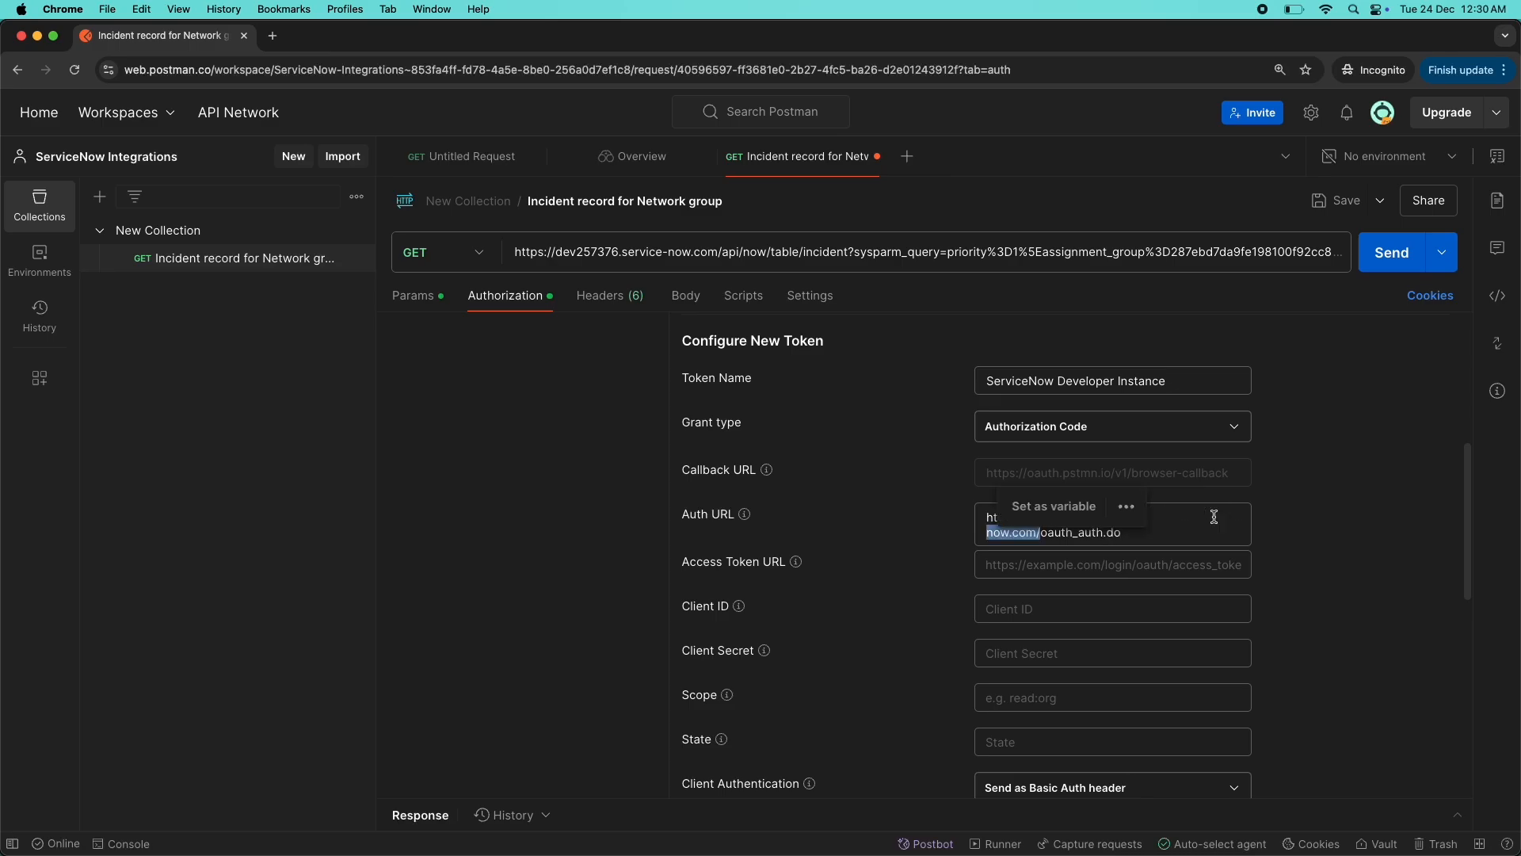
pyautogui.click(1027, 532)
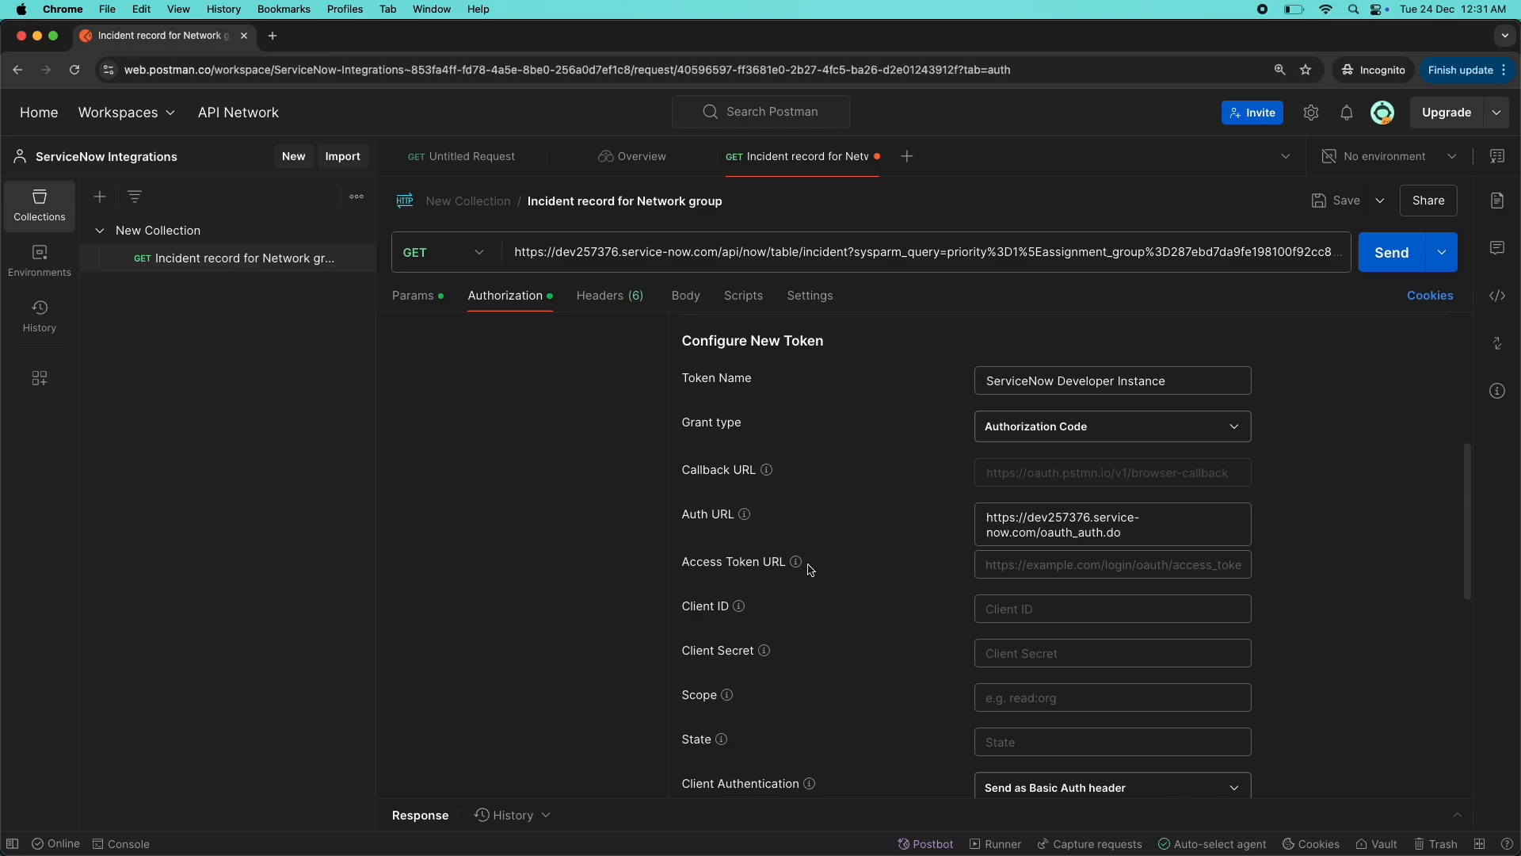
pyautogui.moveTo(995, 482)
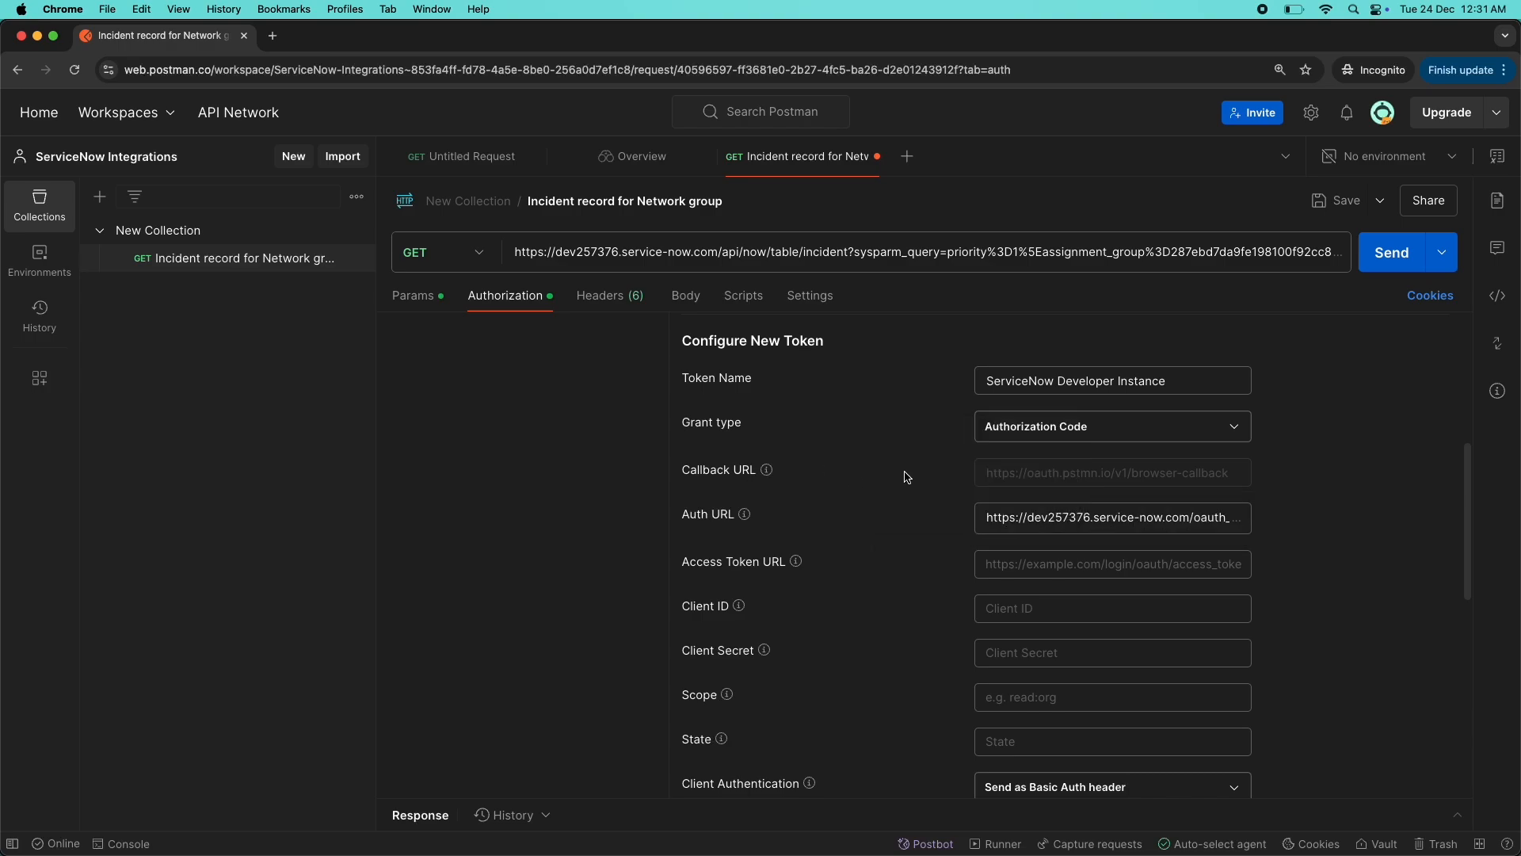
pyautogui.doubleClick(1095, 521)
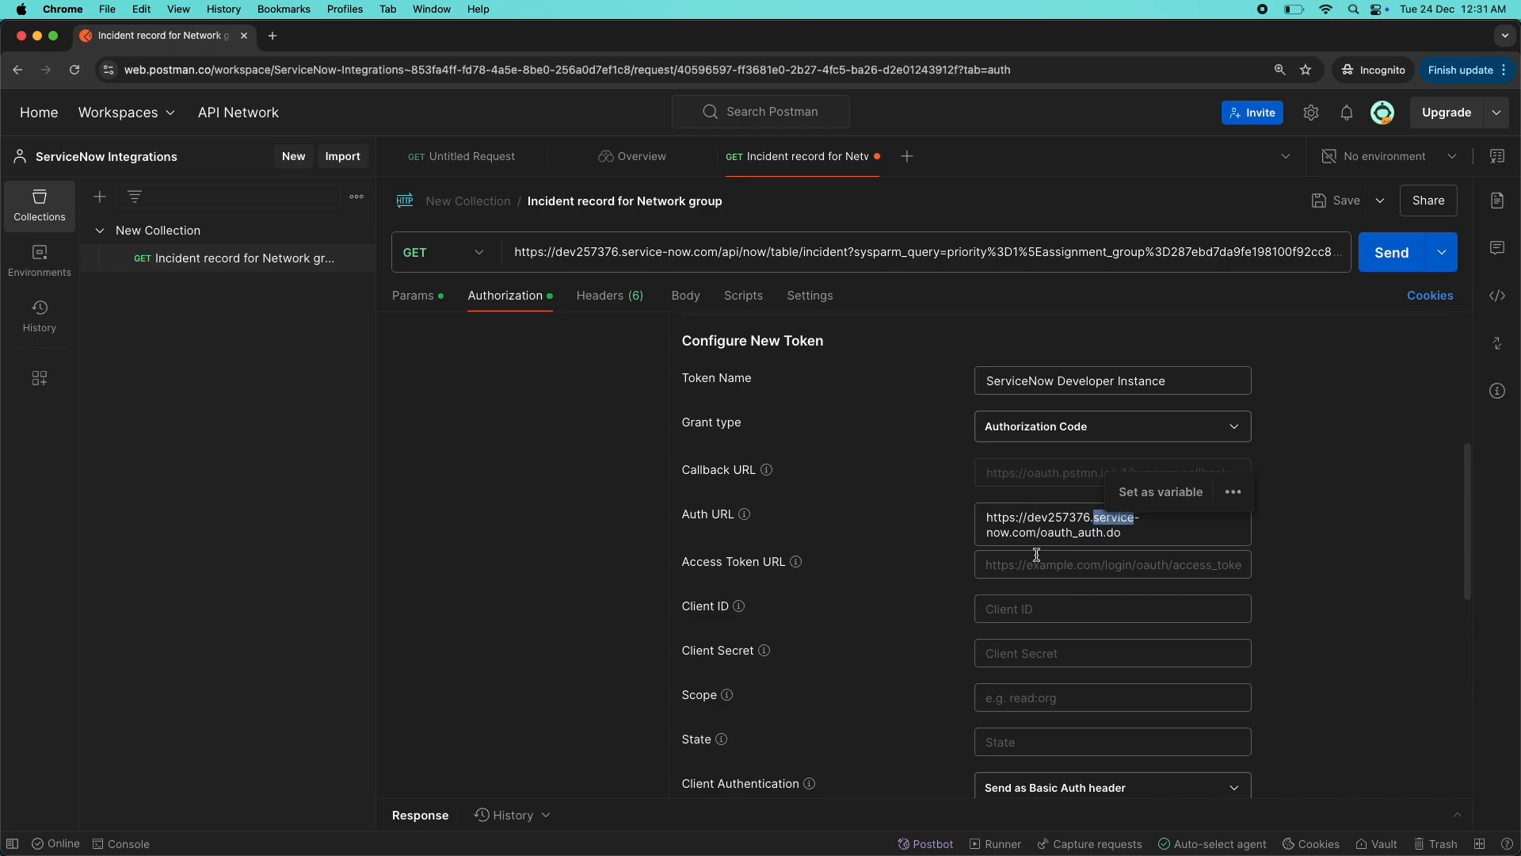
pyautogui.tripleClick(1032, 521)
pyautogui.click(915, 516)
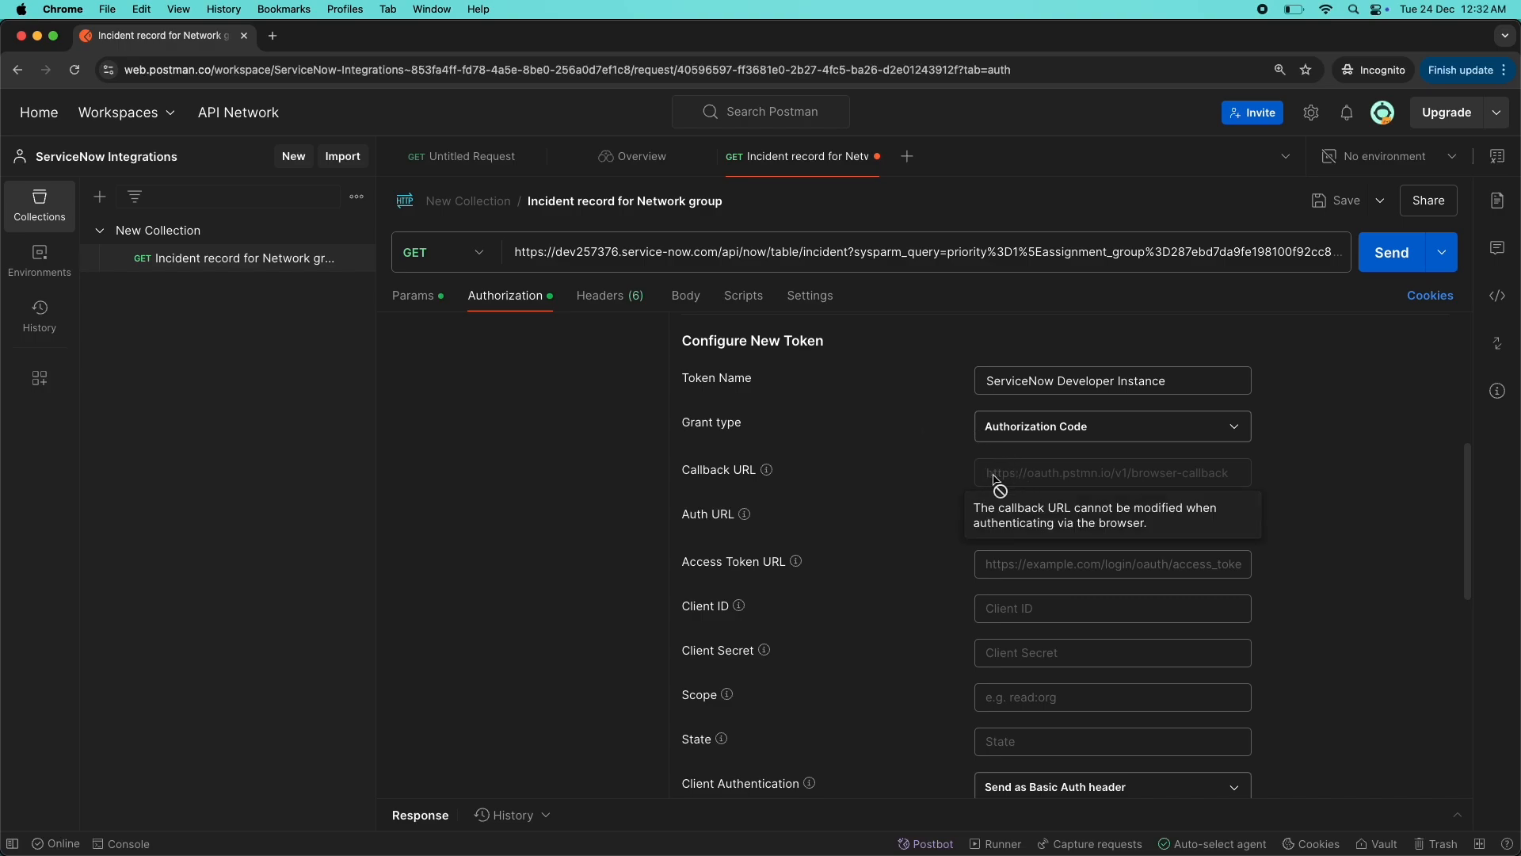
pyautogui.moveTo(993, 474); pyautogui.dragTo(1208, 474)
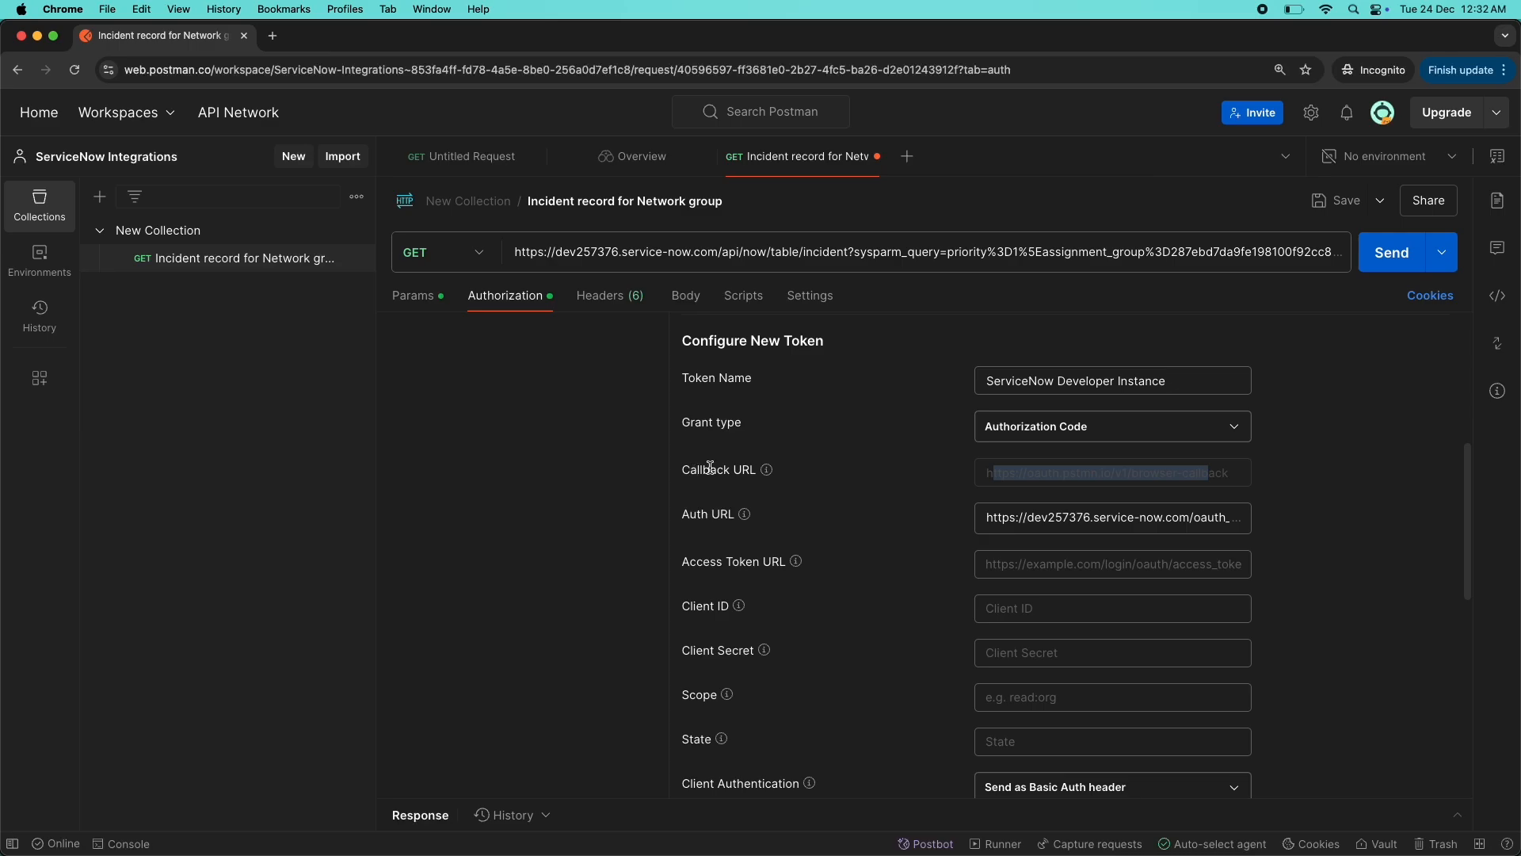
pyautogui.tripleClick(1029, 476)
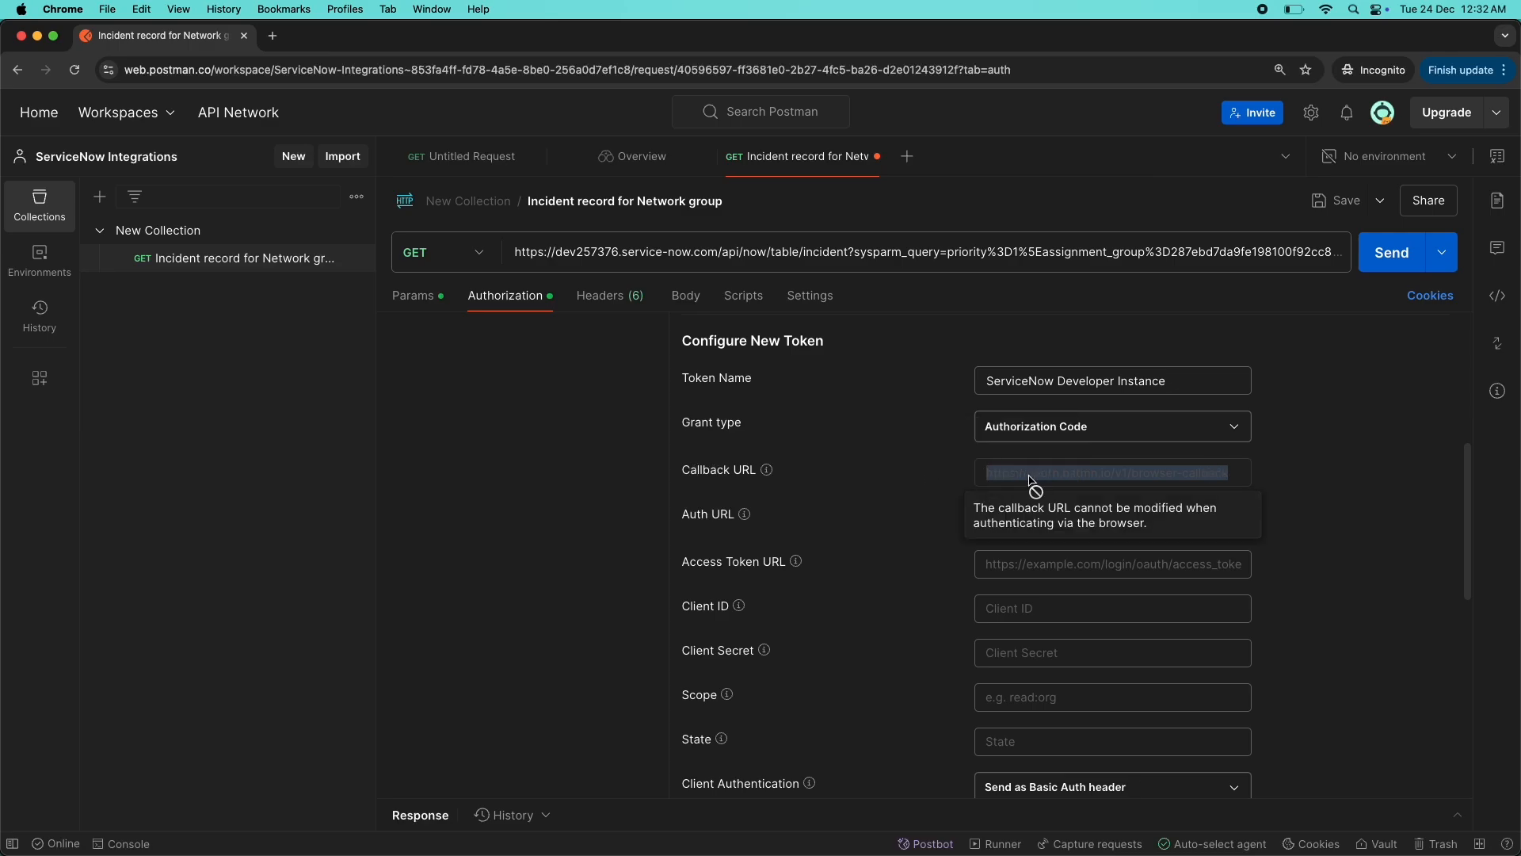
pyautogui.press('super+grave')
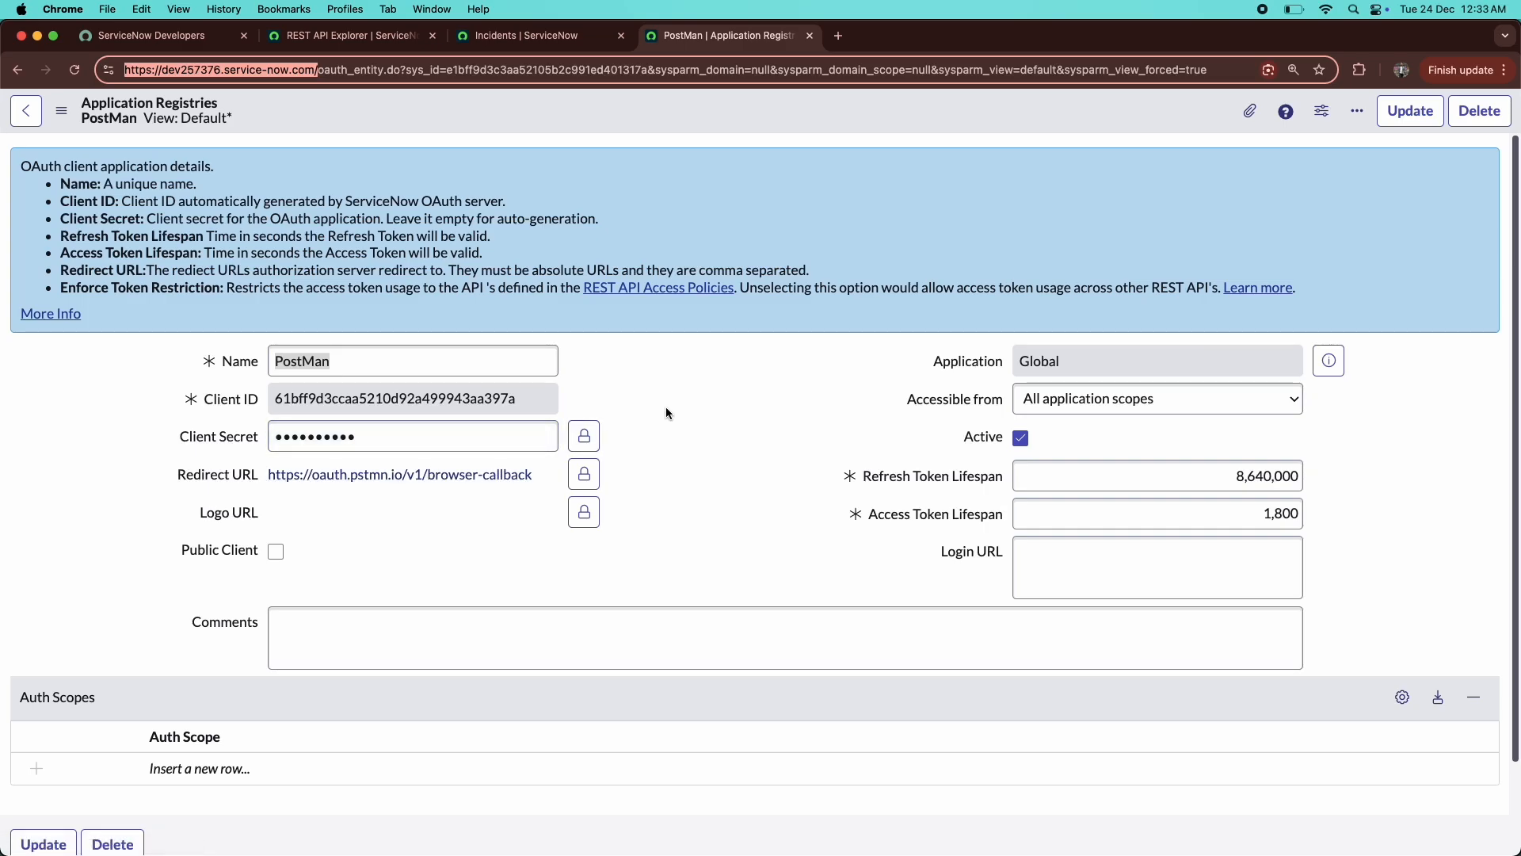
pyautogui.press('super+grave')
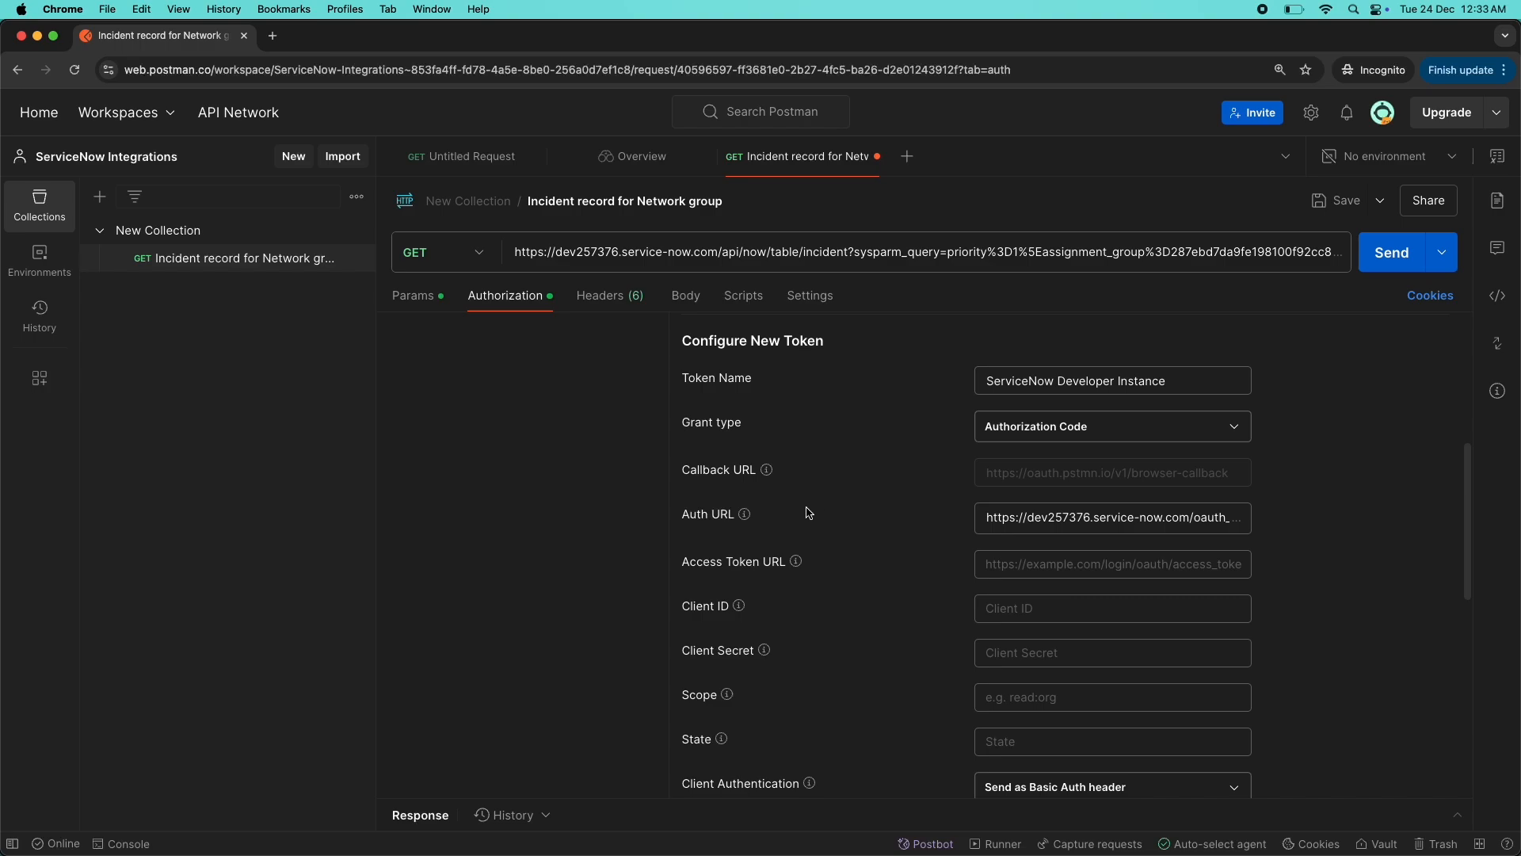
# - Examine the access token request in the Freeform OAUTH 2.0 diagram, and switch back to Postman
pyautogui.press('super+Tab')
pyautogui.moveTo(993, 850); pyautogui.dragTo(1041, 845)
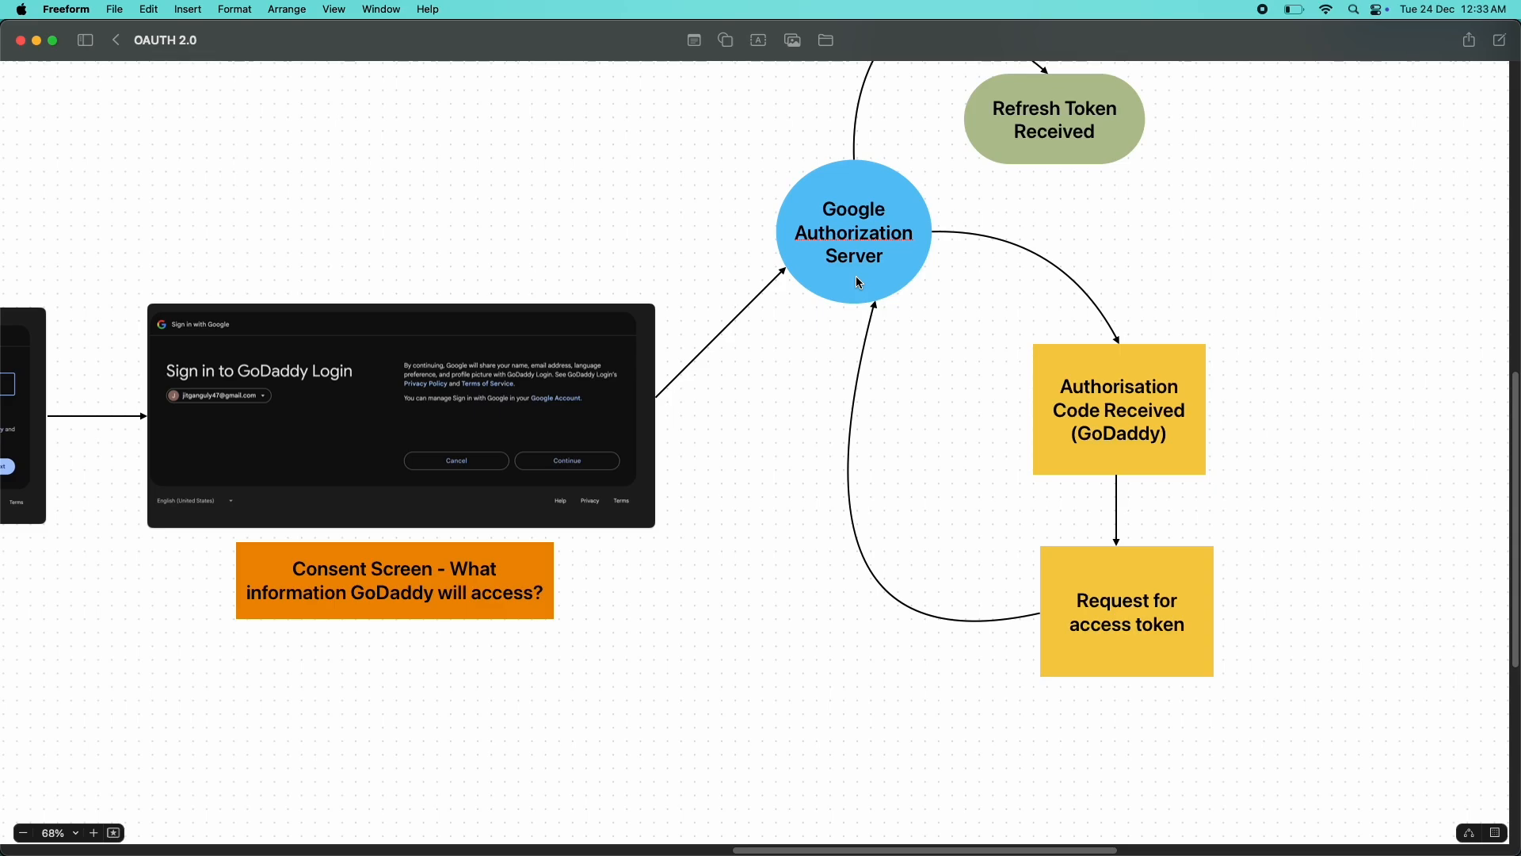
pyautogui.press('super+Tab')
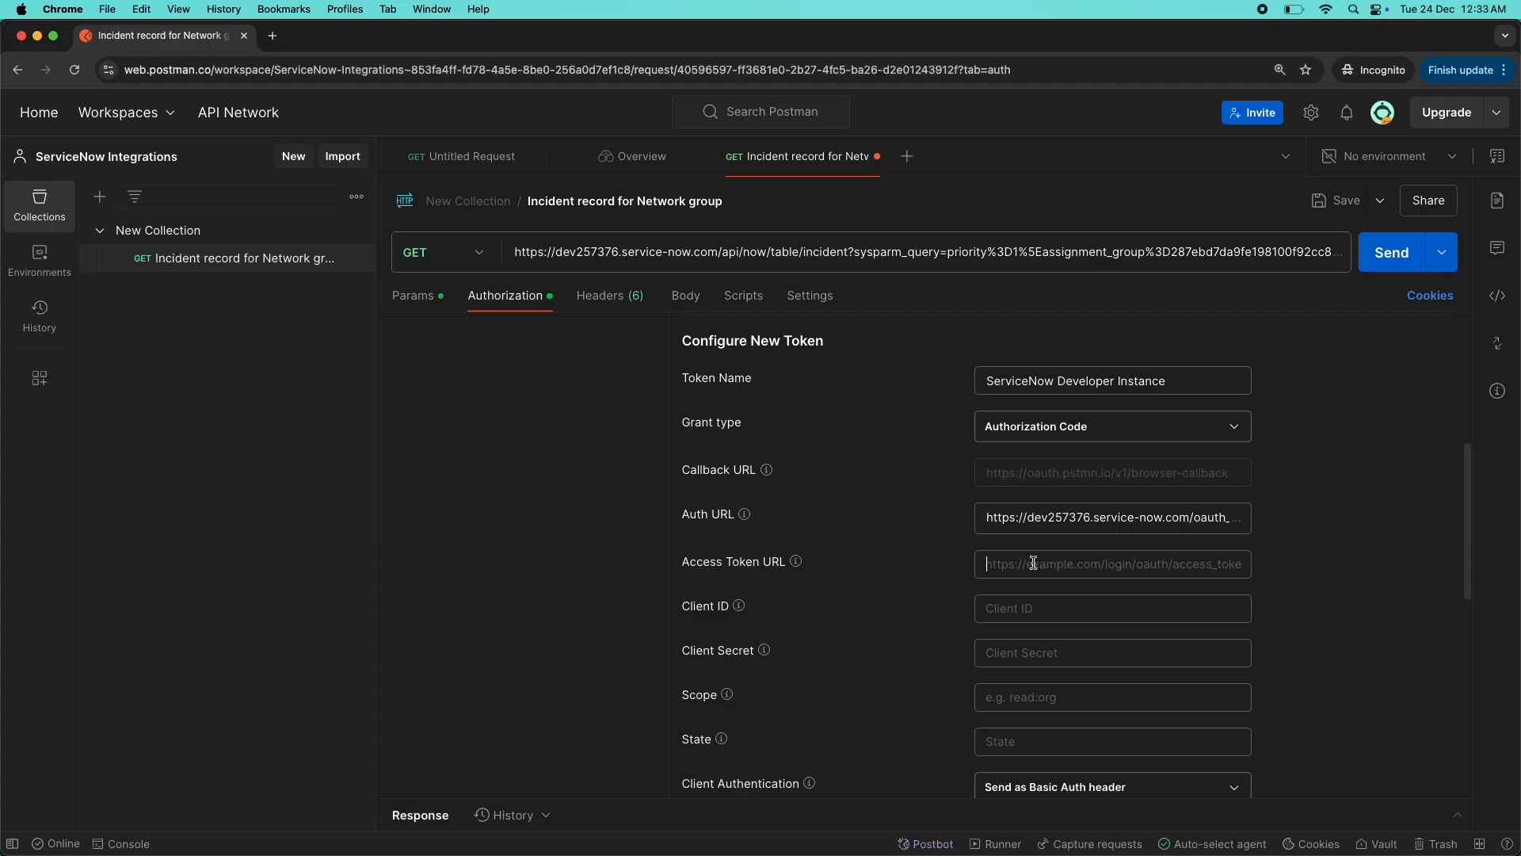
pyautogui.moveTo(989, 520); pyautogui.dragTo(1040, 530)
pyautogui.press('super+c')
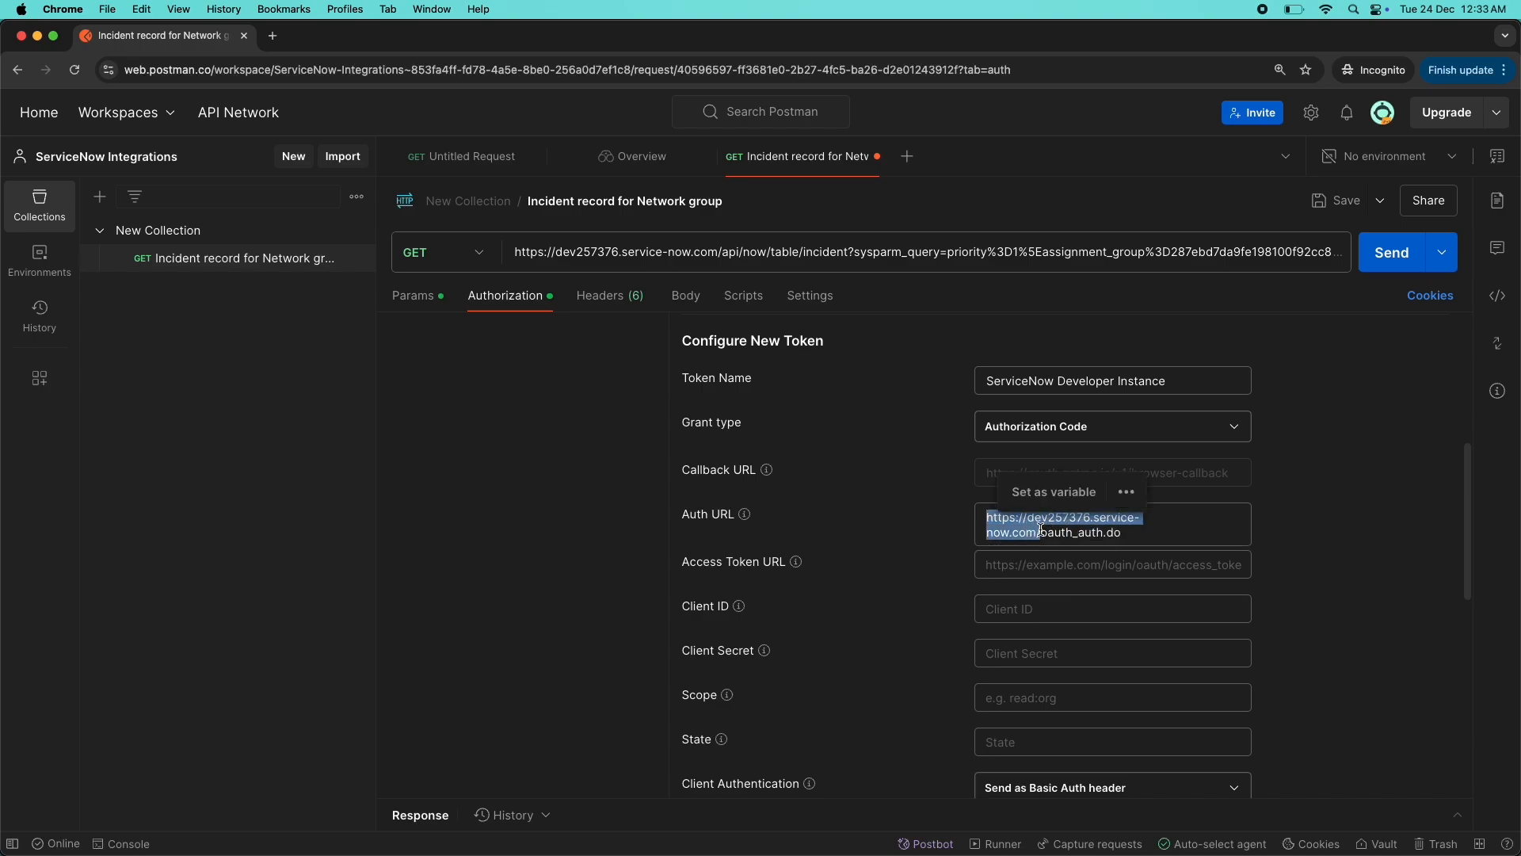
pyautogui.click(1003, 562)
pyautogui.press('super+v')
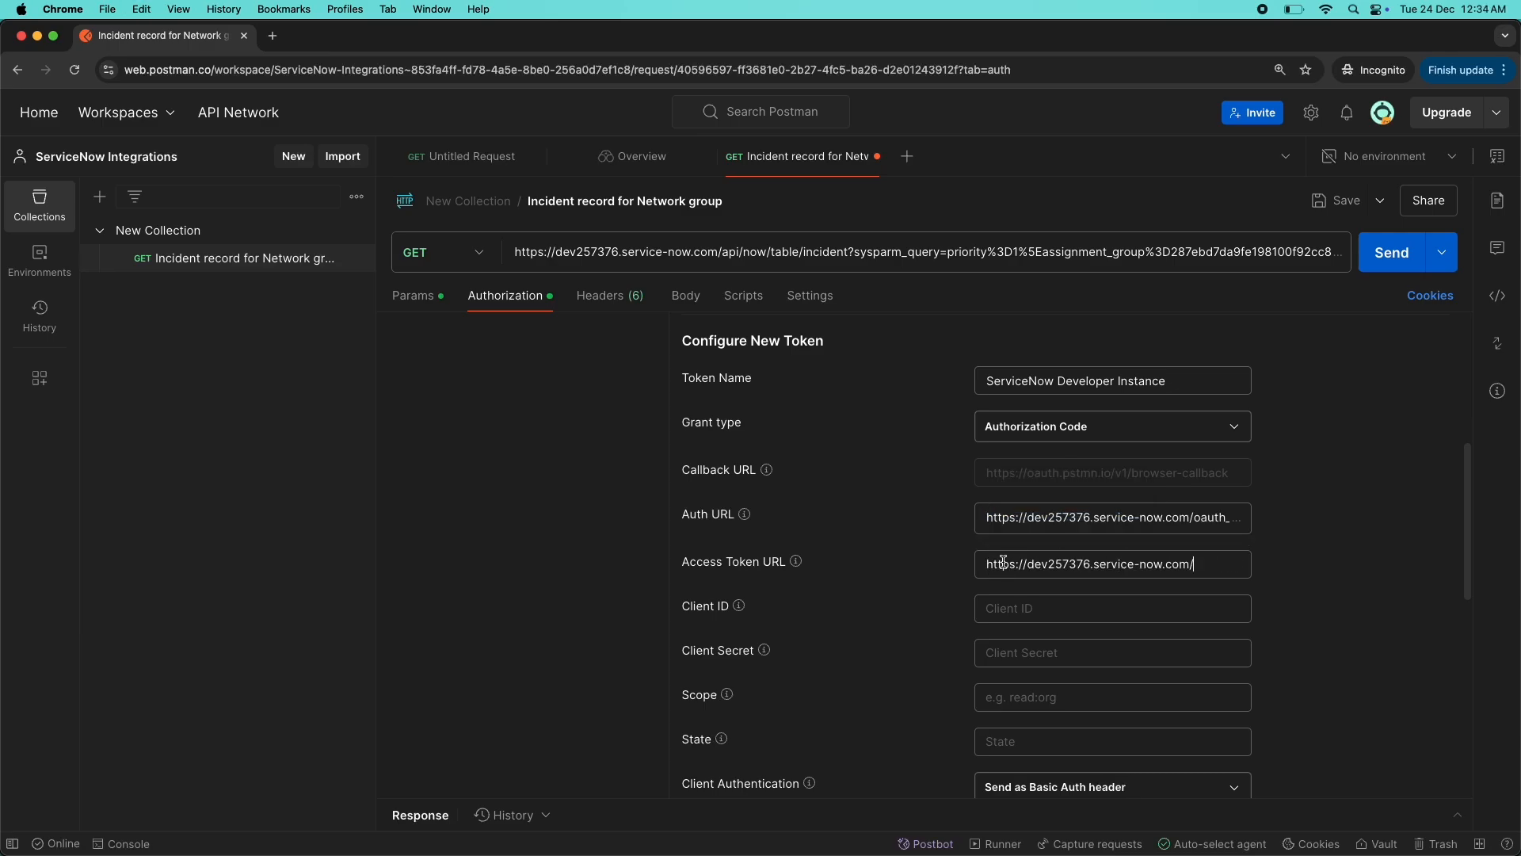
pyautogui.write('oauth_token')
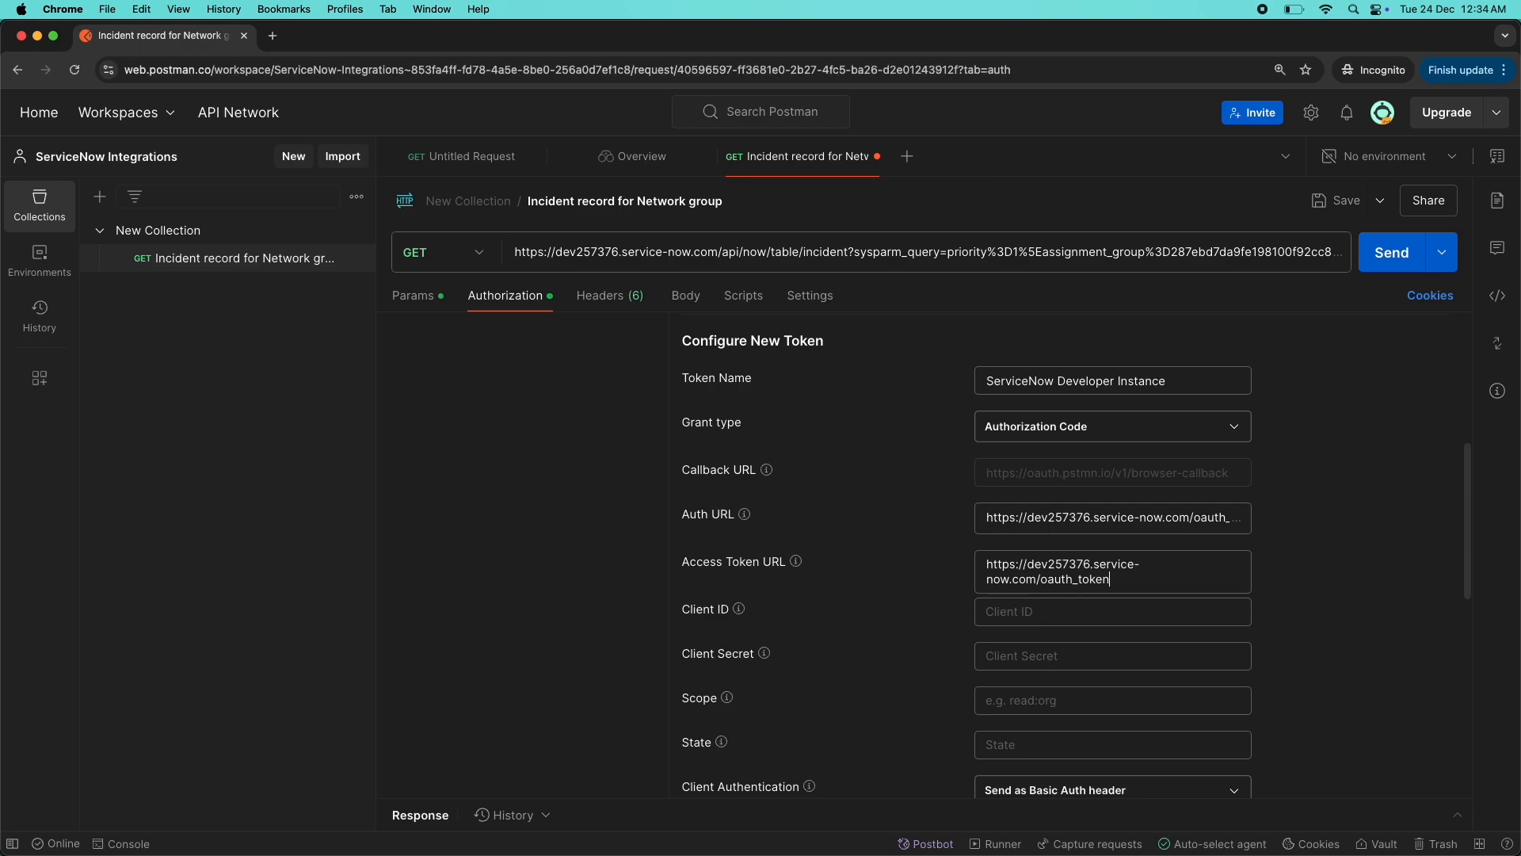
pyautogui.write('.do')
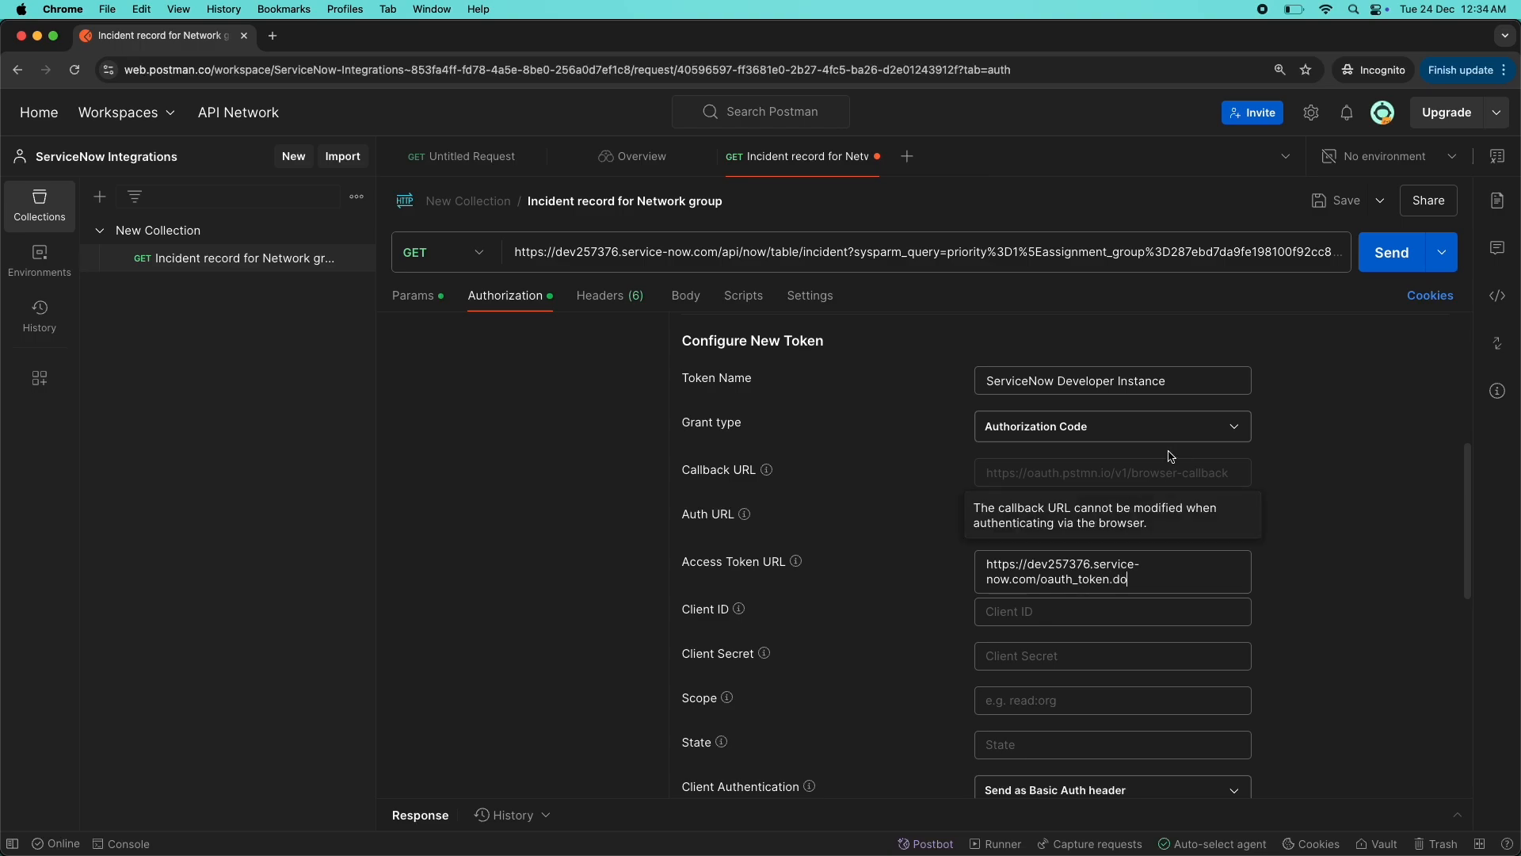
pyautogui.click(1018, 532)
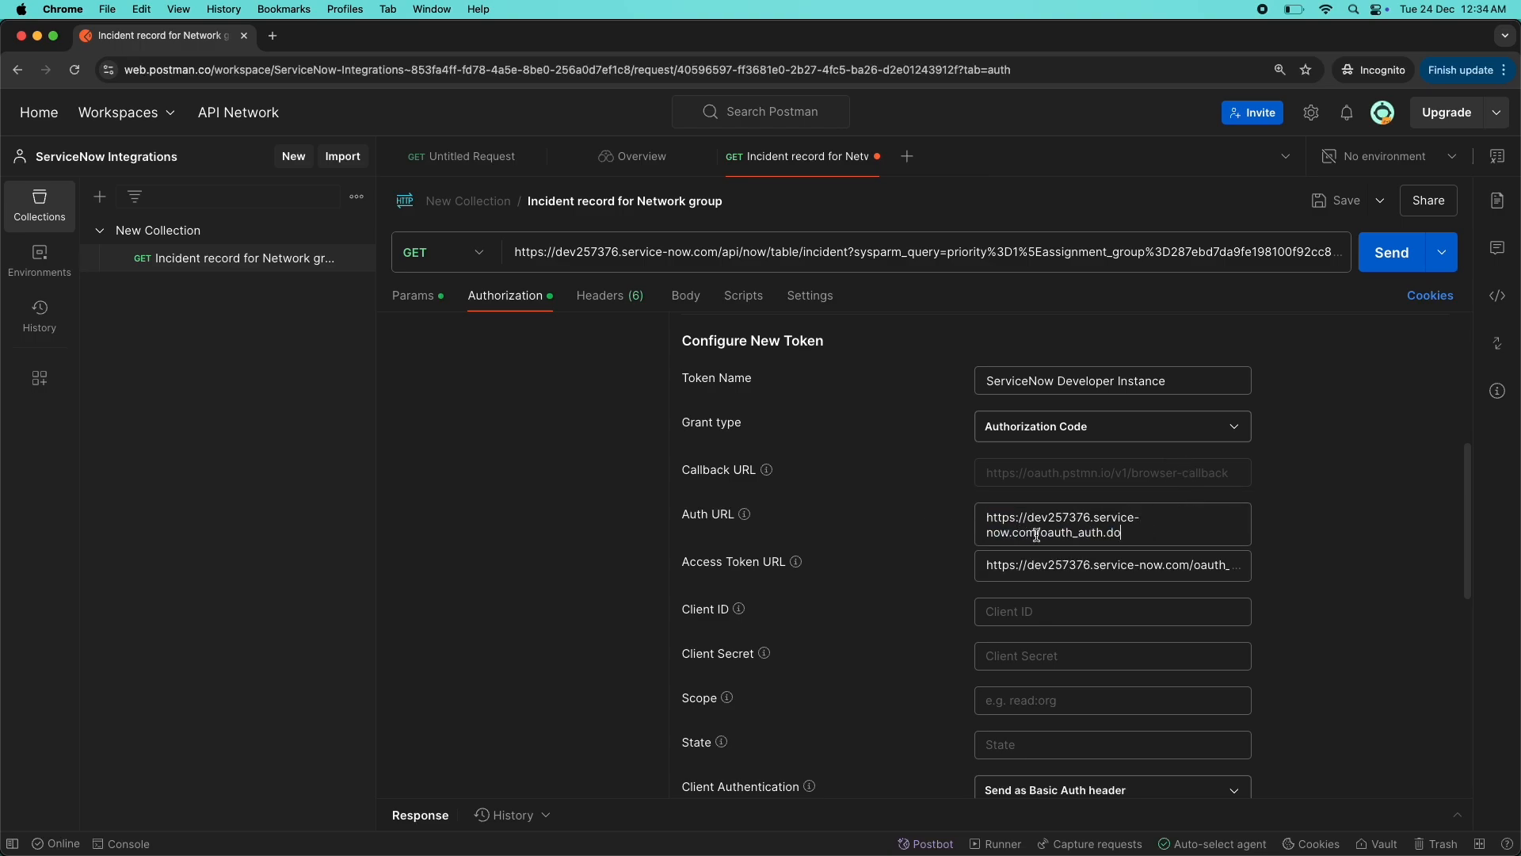
pyautogui.moveTo(1040, 533); pyautogui.dragTo(1109, 532)
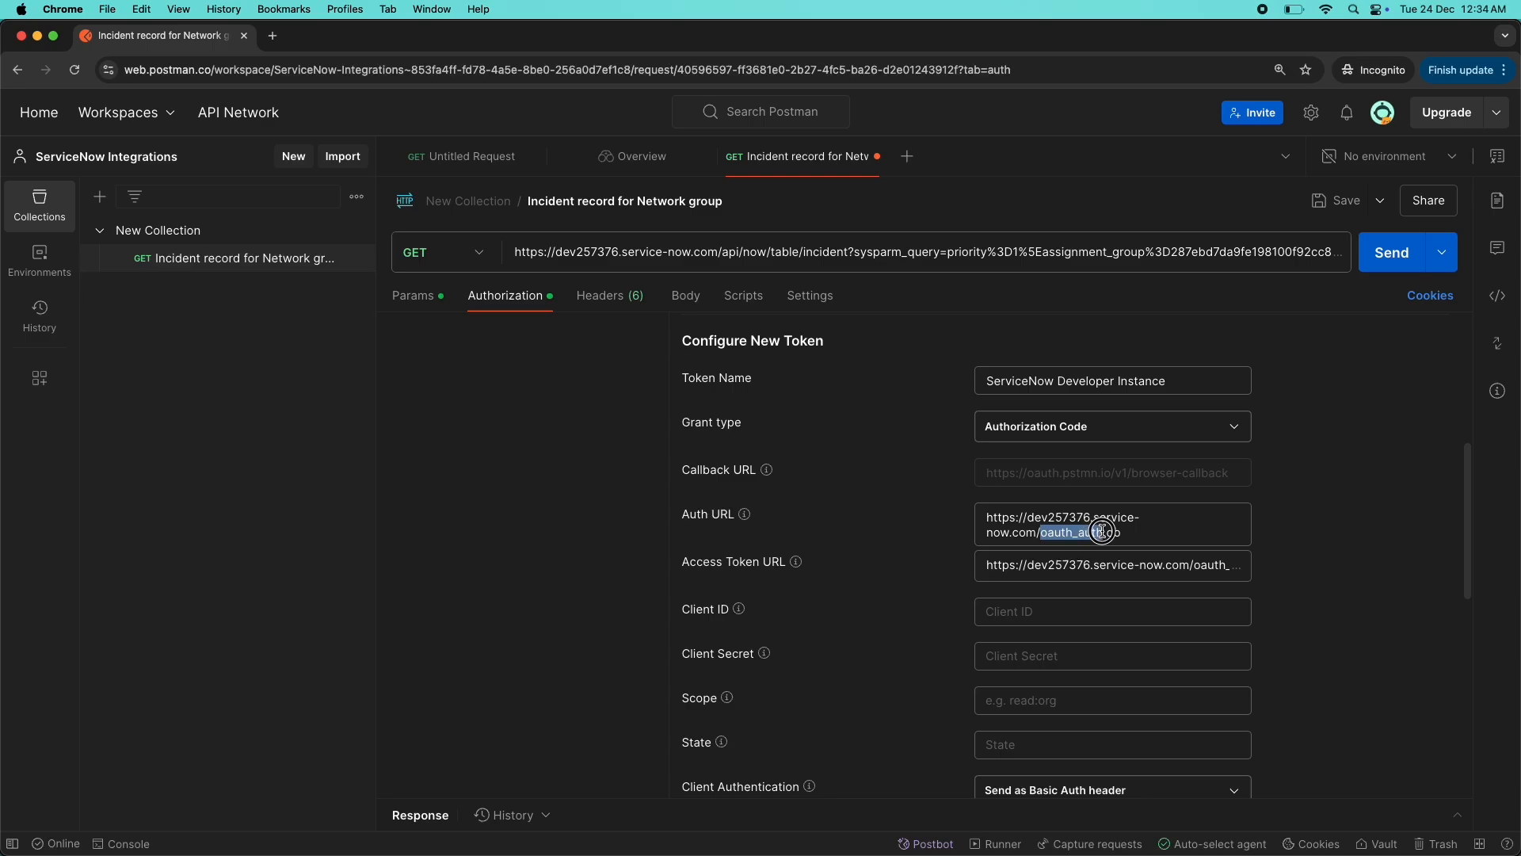
# - Check the Access Token URL, and copy the Client ID from the ServiceNow PostMan registry record into Postman's token configuration
pyautogui.click(1229, 572)
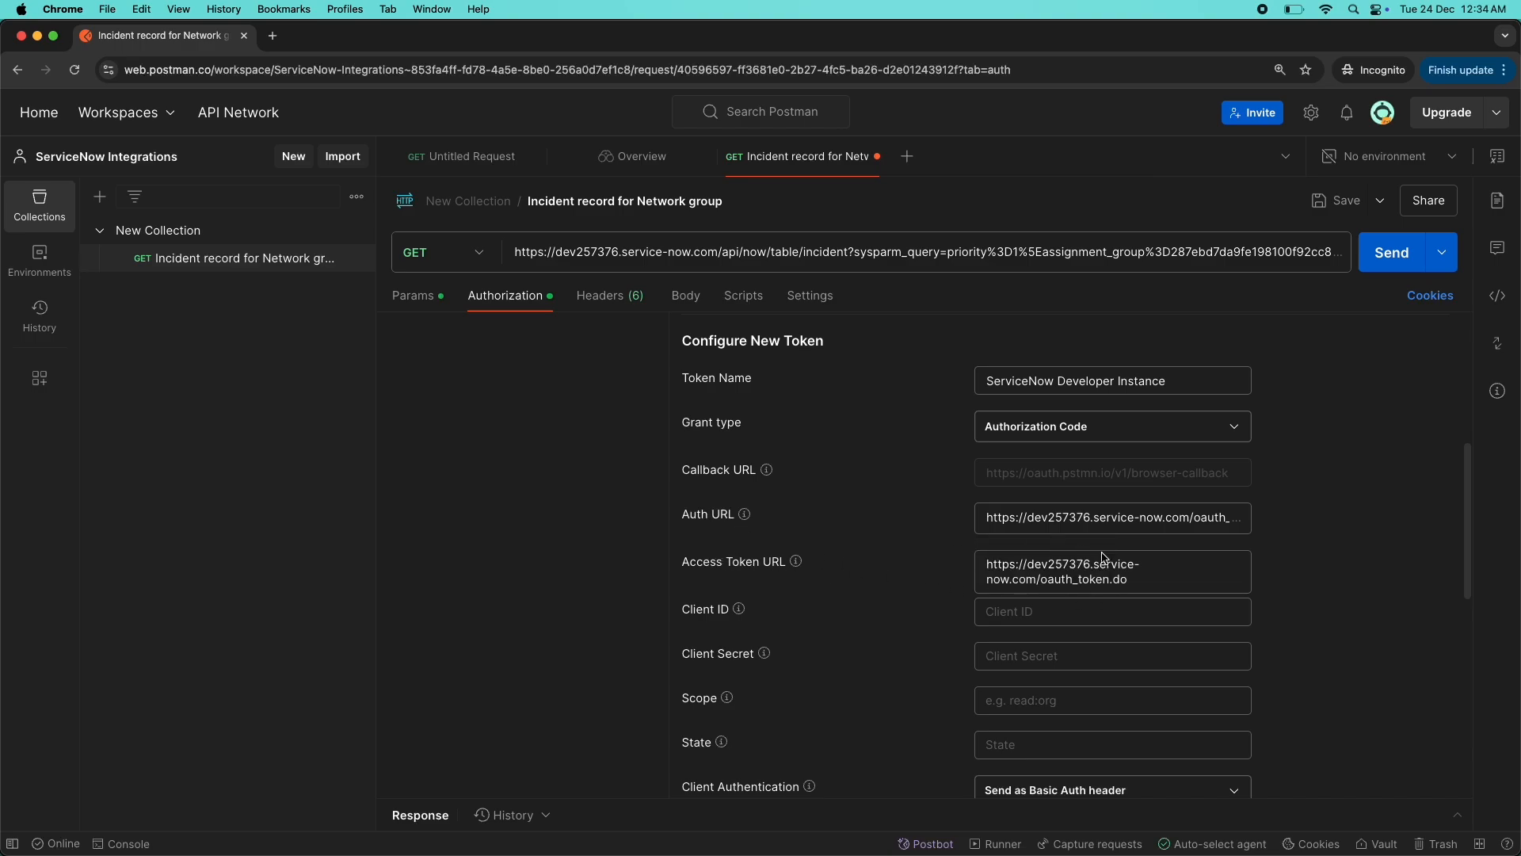
pyautogui.click(884, 547)
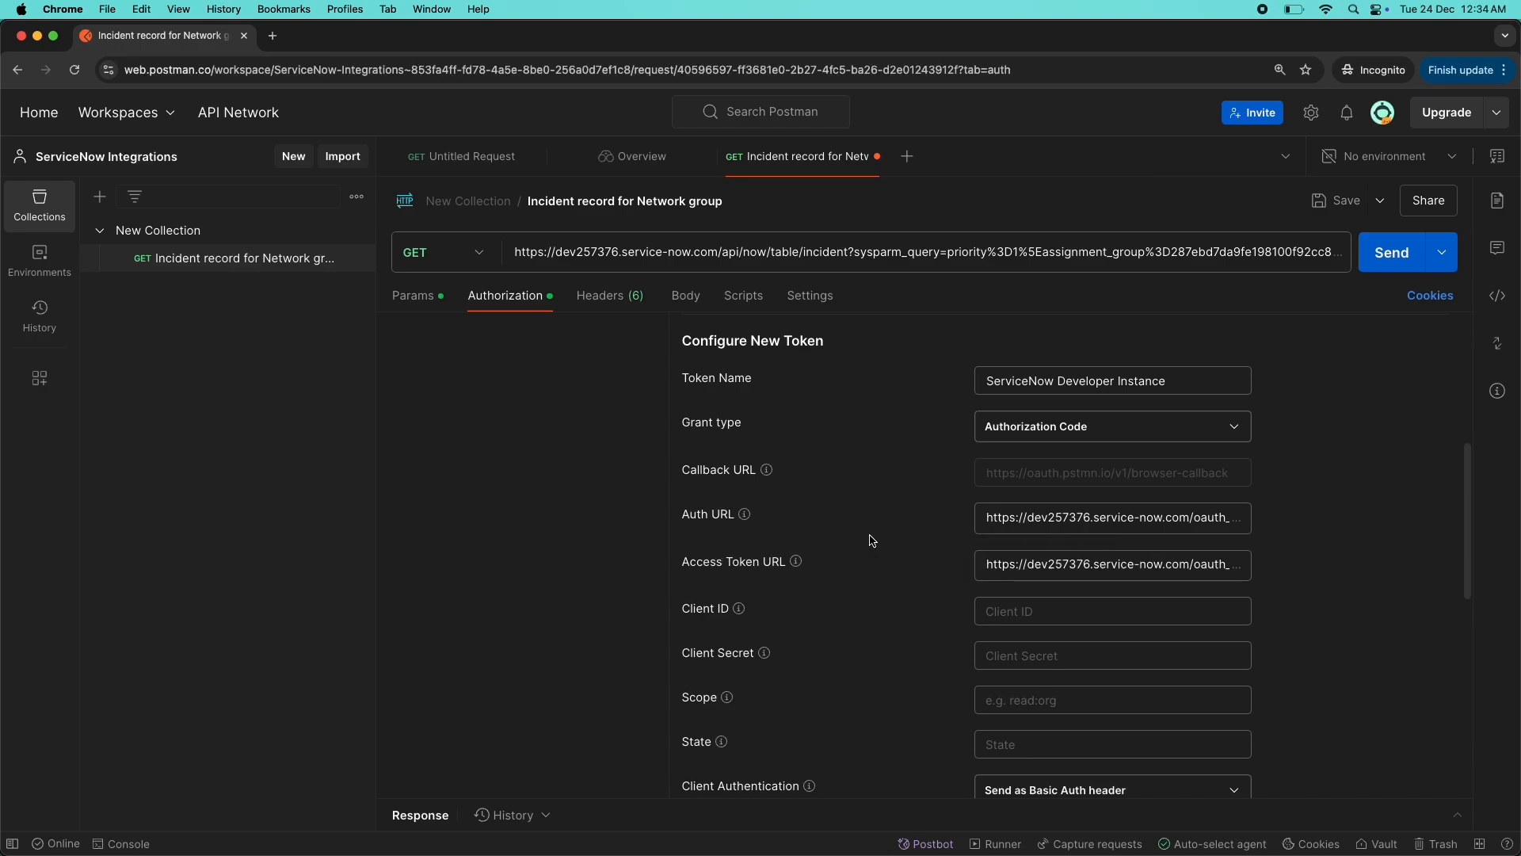
pyautogui.scroll(-1, 1003, 571)
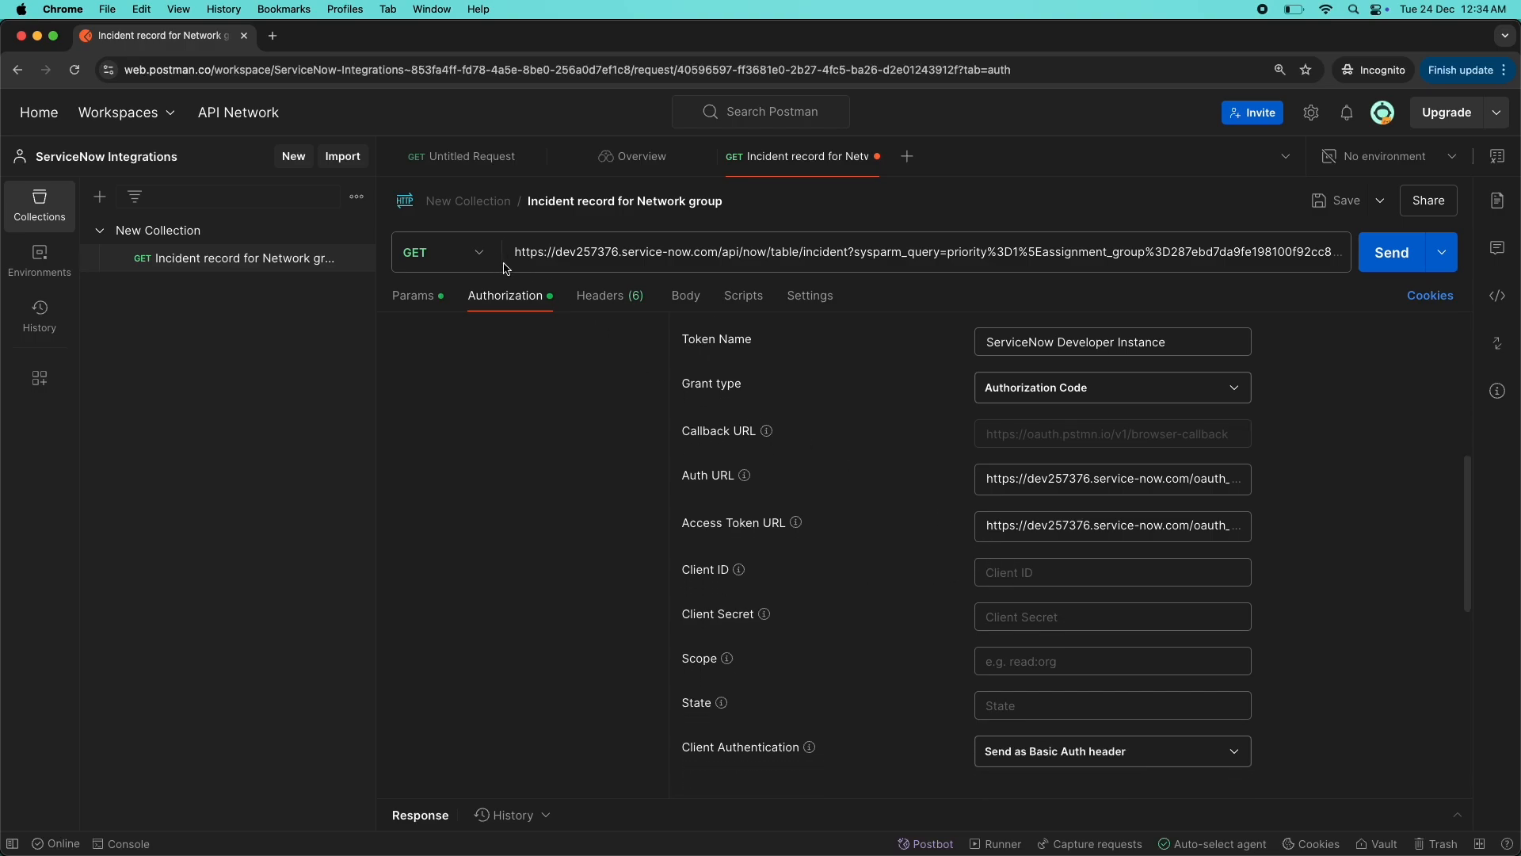
pyautogui.press('super+grave')
pyautogui.doubleClick(377, 399)
pyautogui.press('super+c')
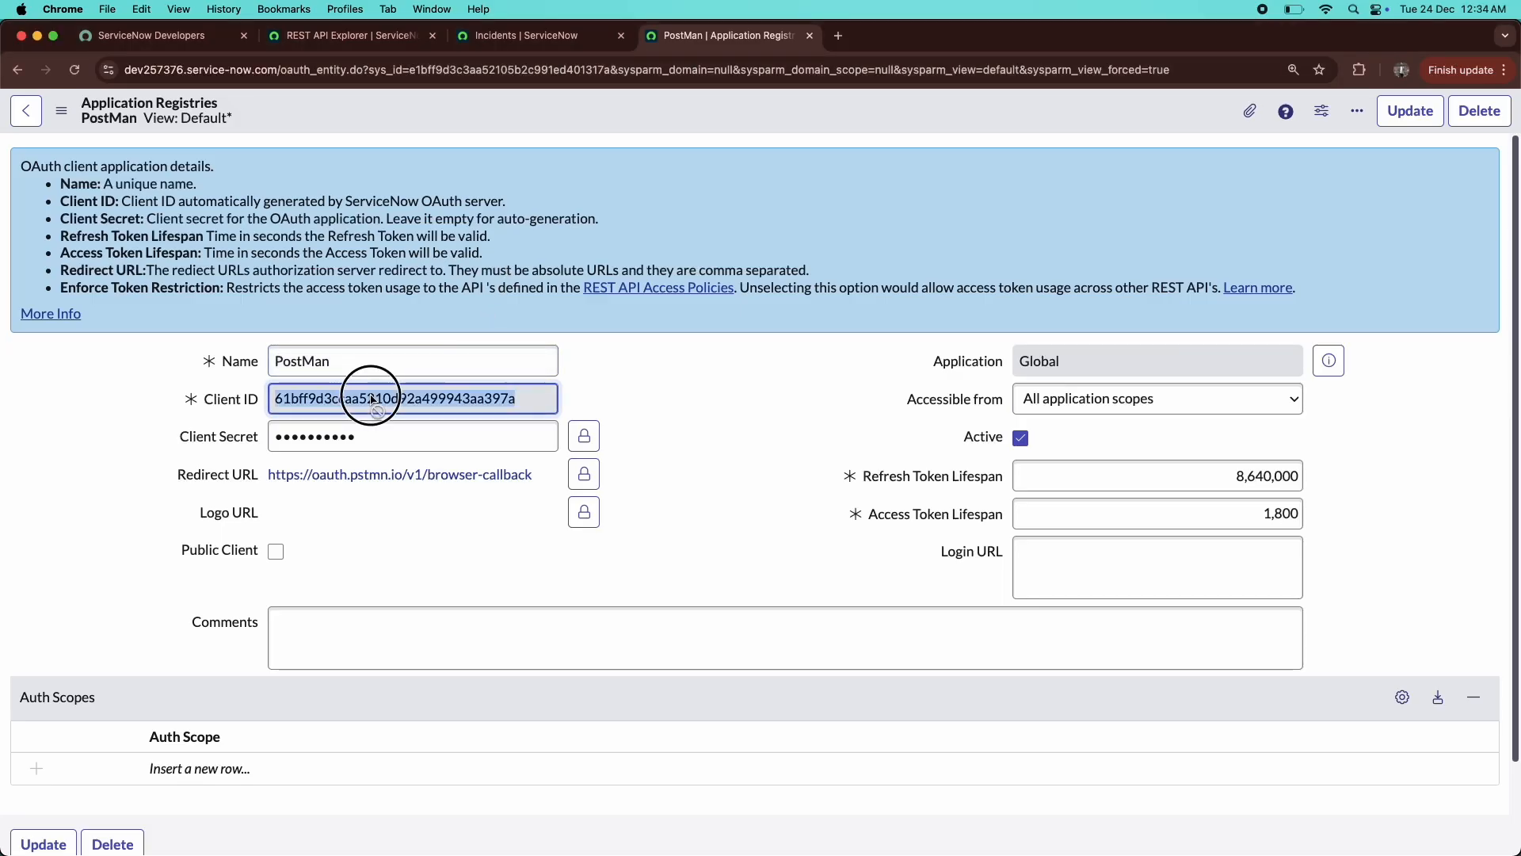
pyautogui.press('super+grave')
pyautogui.click(1021, 571)
pyautogui.press('super+v')
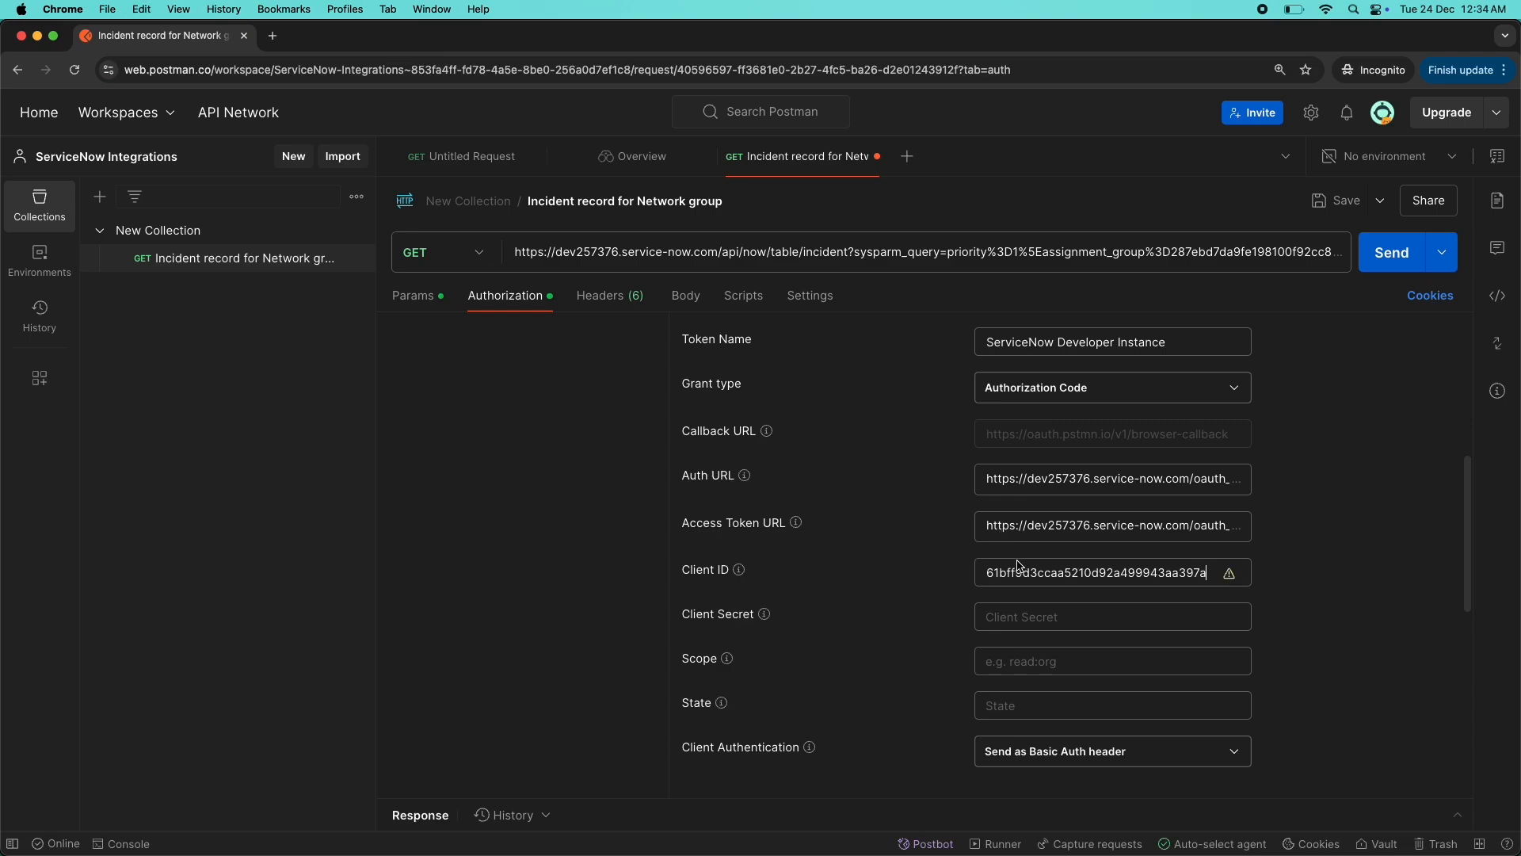
# - Copy the client secret from the ServiceNow registry record into Postman's Client Secret field, without a trailing line break
pyautogui.click(1035, 610)
pyautogui.press('super+grave')
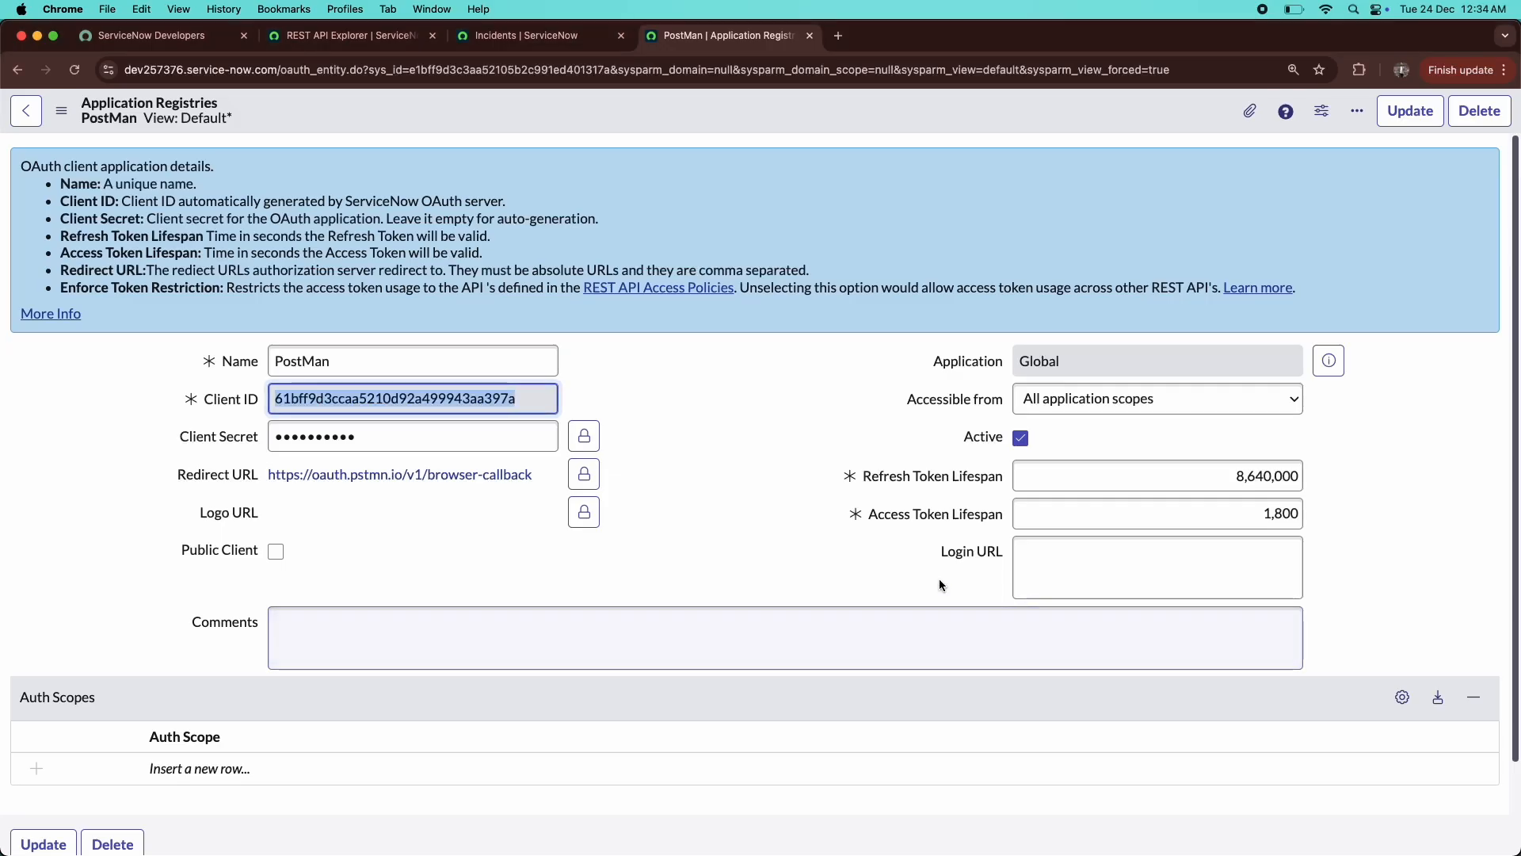
pyautogui.click(588, 435)
pyautogui.doubleClick(341, 472)
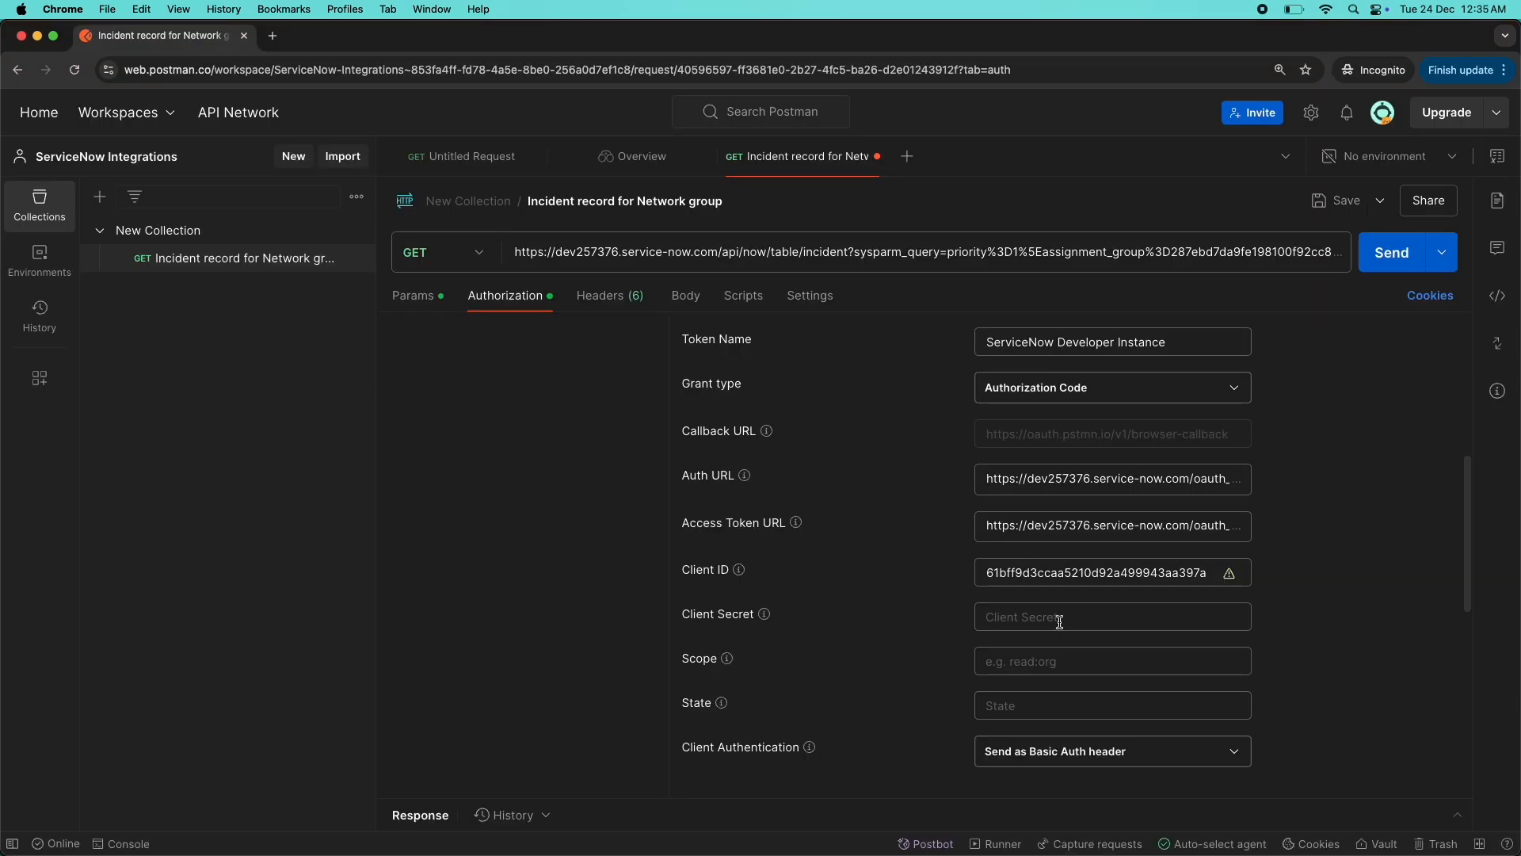
pyautogui.press('super+v')
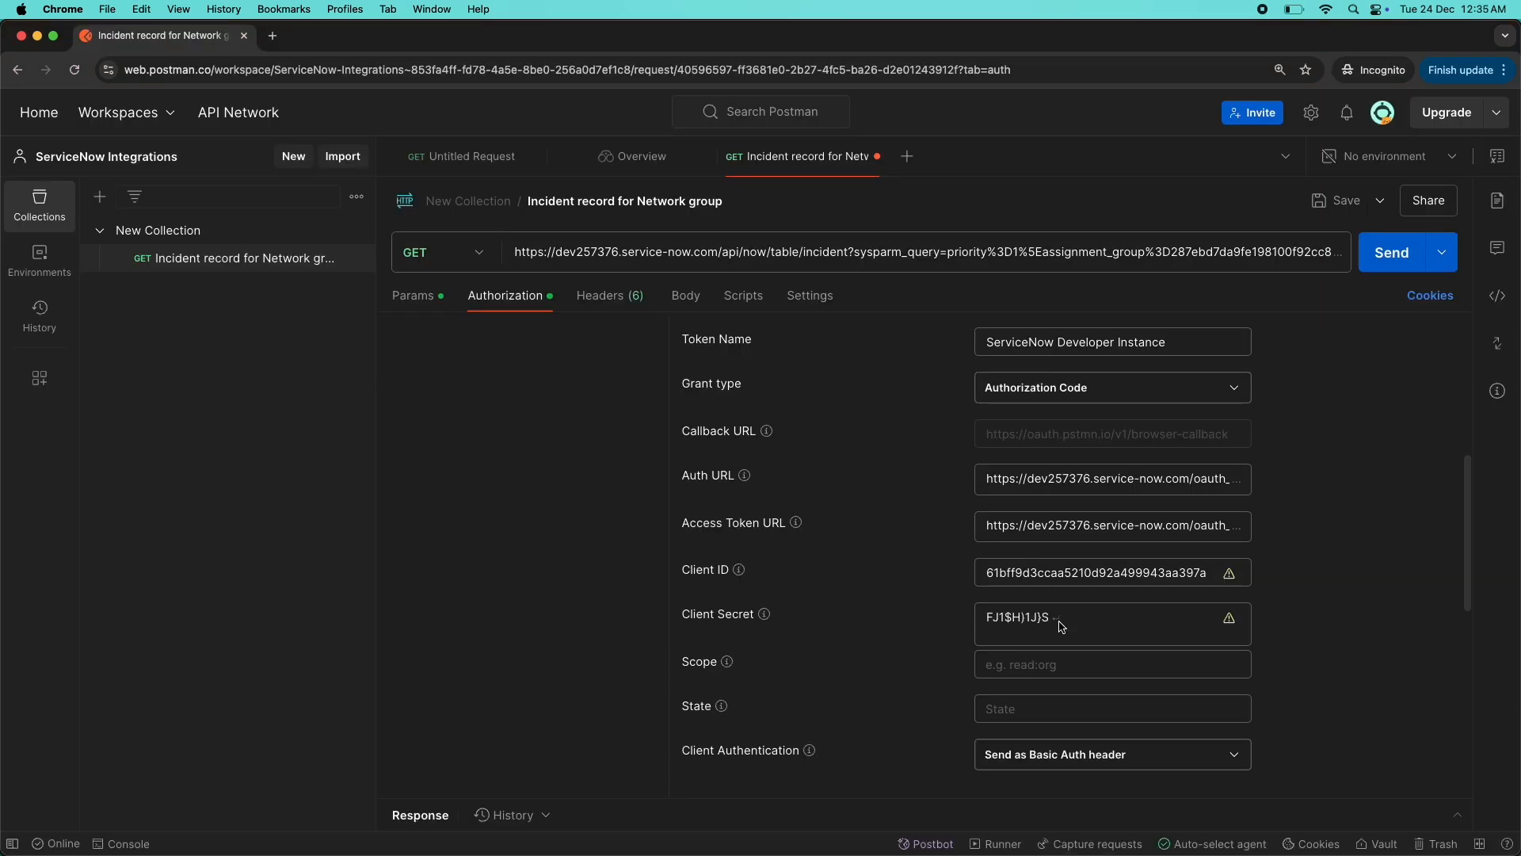
pyautogui.press('BackSpace')
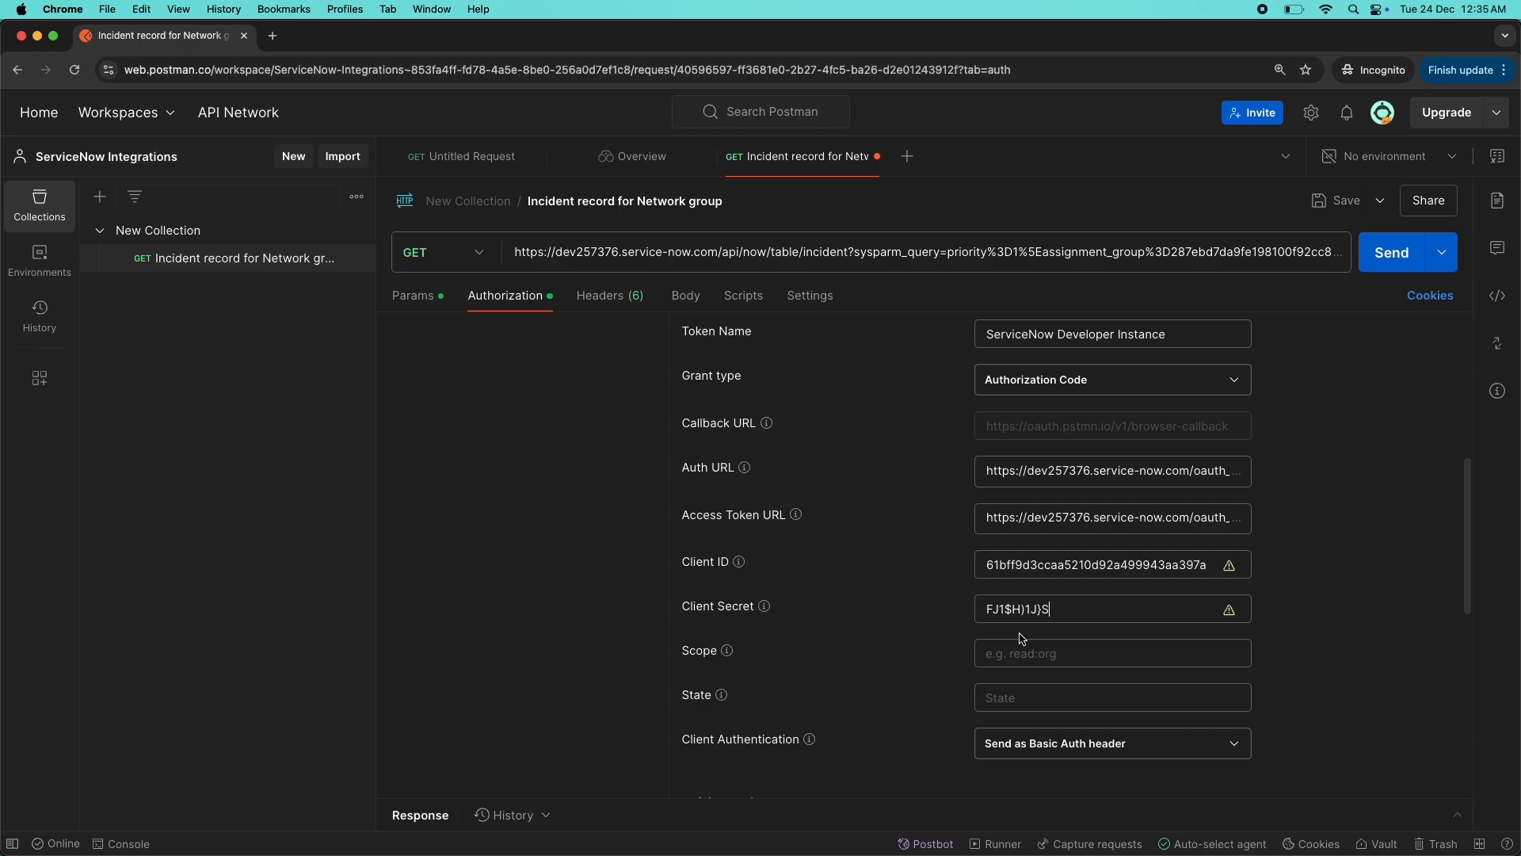
# - Leave the token's Scope empty and set its State to "state"
pyautogui.scroll(-1, 852, 514)
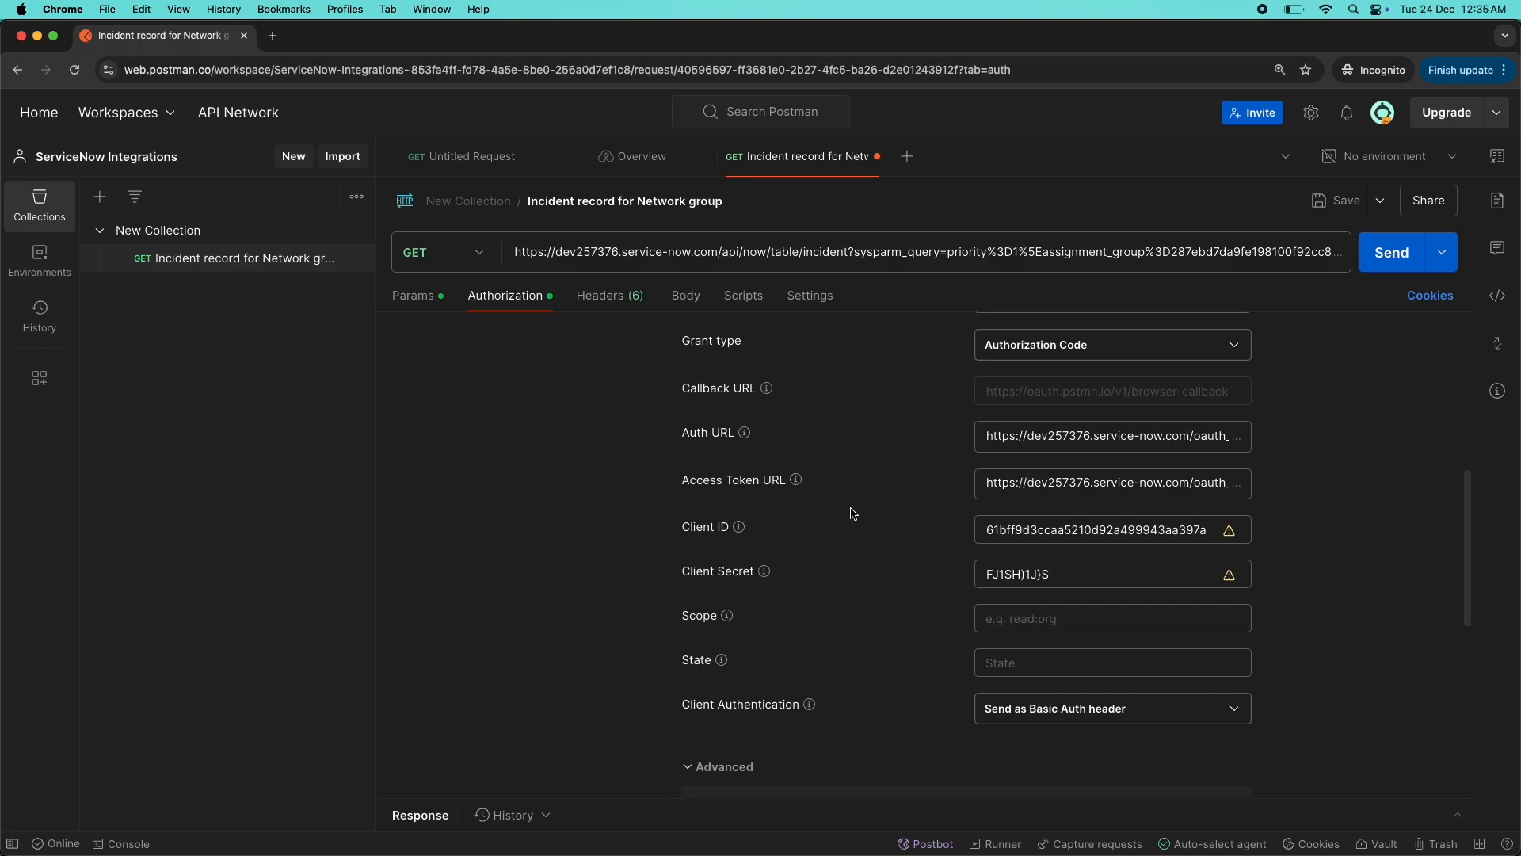
pyautogui.scroll(-2, 852, 513)
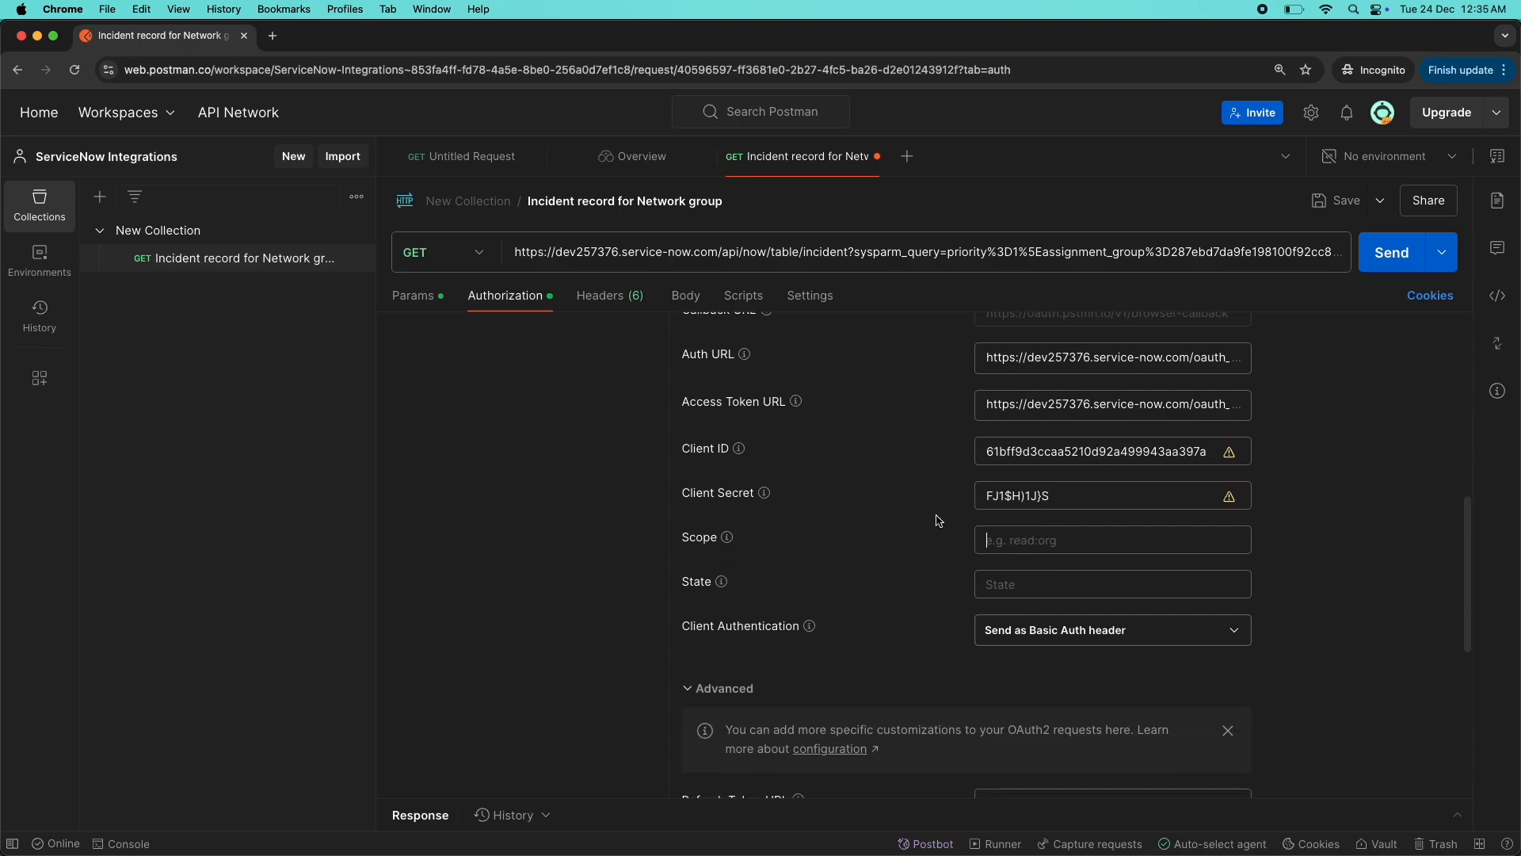
pyautogui.click(1047, 590)
pyautogui.write('te')
pyautogui.doubleClick(1018, 588)
pyautogui.click(1015, 592)
pyautogui.doubleClick(1012, 587)
pyautogui.click(930, 581)
# - Keep Client Authentication at Send as Basic Auth header, look over the advanced token options and collapse them
pyautogui.scroll(1, 1022, 444)
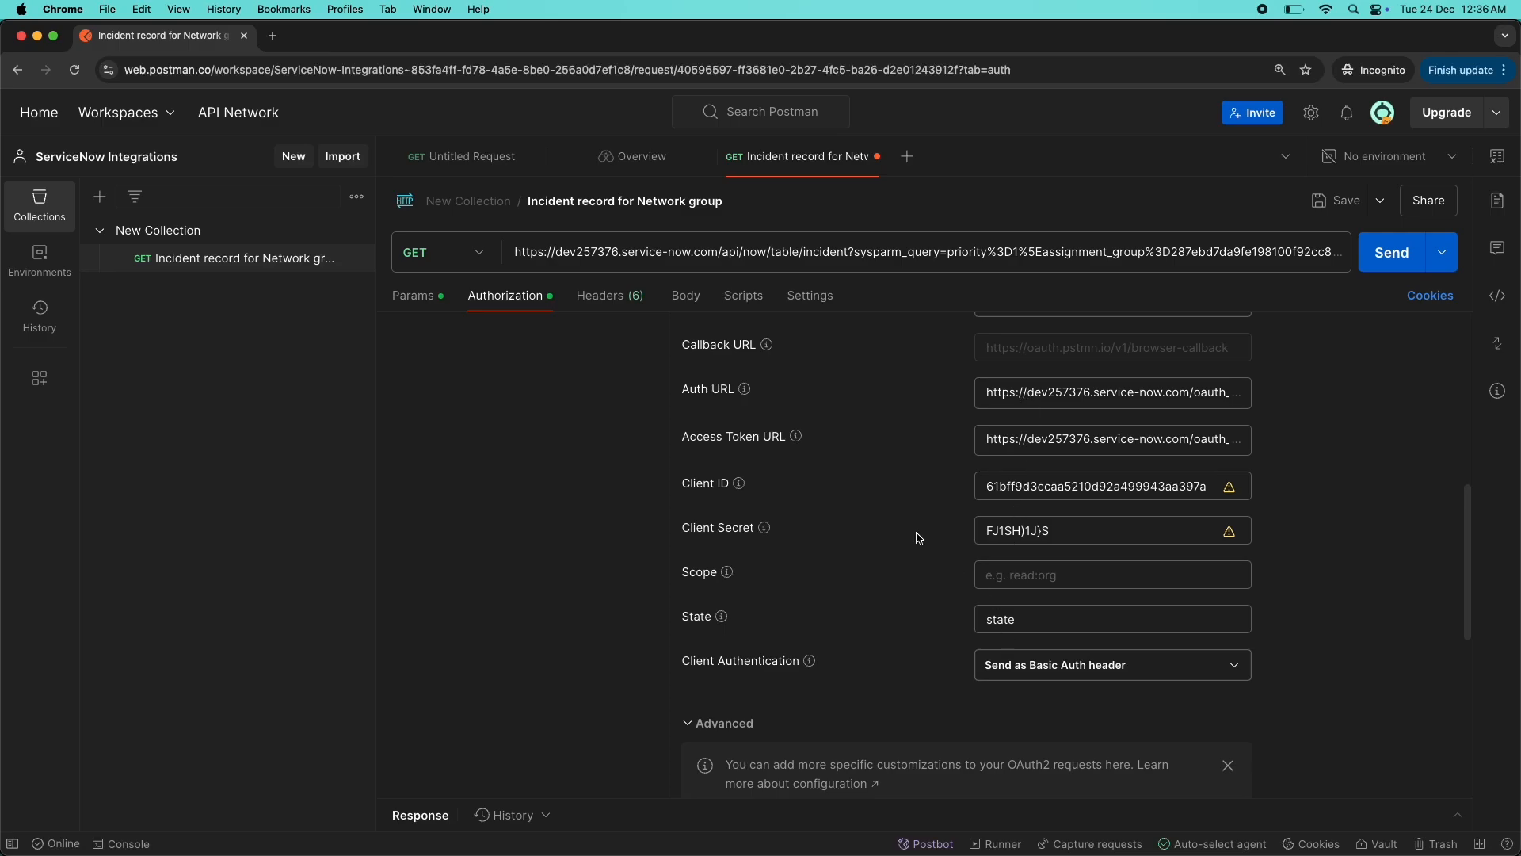
pyautogui.scroll(-1, 935, 535)
pyautogui.scroll(-1, 1070, 553)
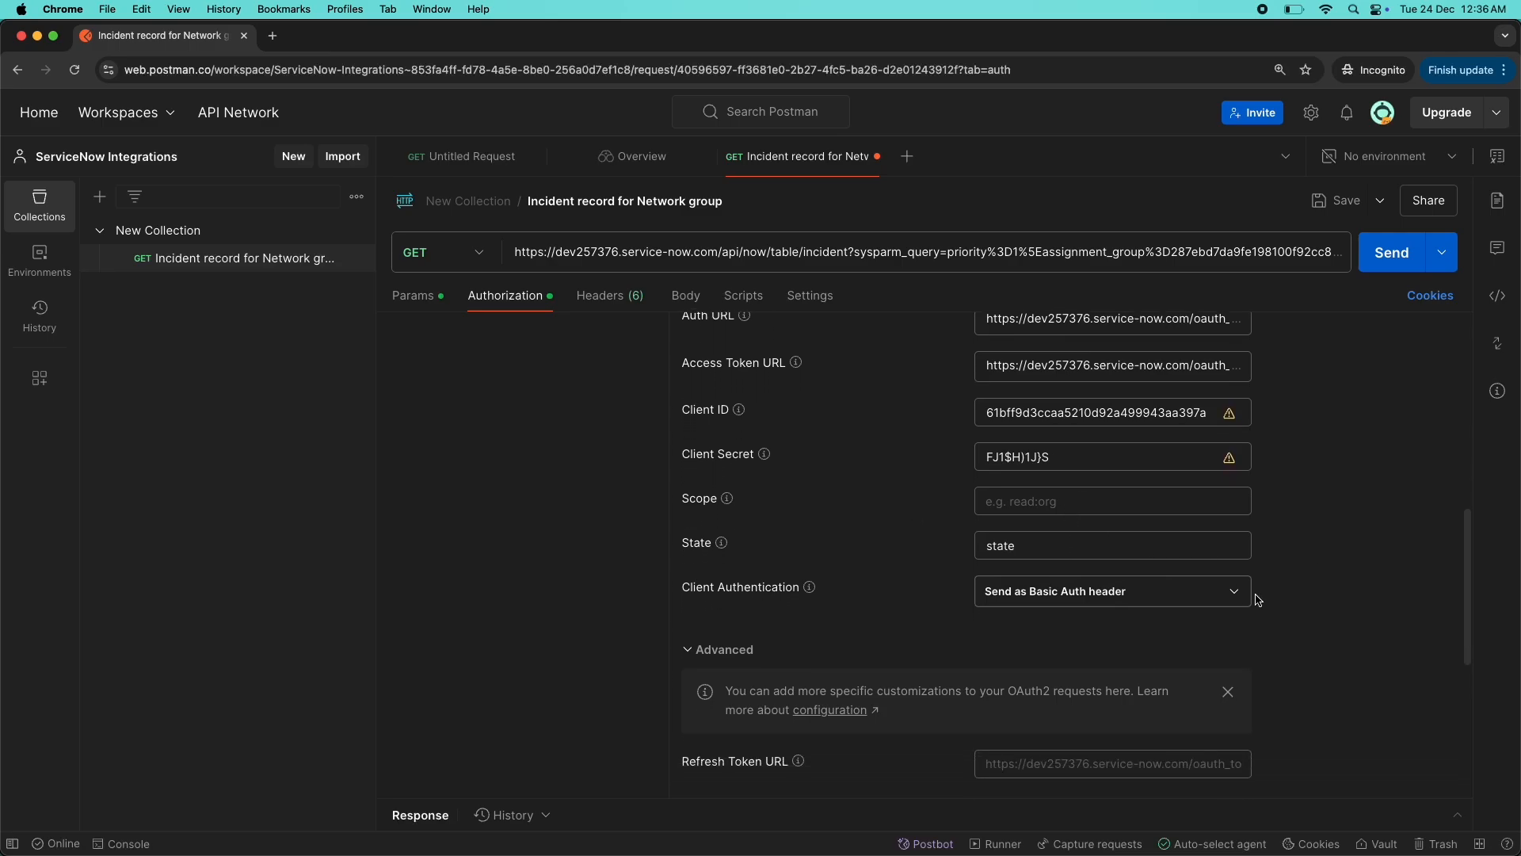
pyautogui.click(1236, 592)
pyautogui.click(1286, 572)
pyautogui.scroll(-2, 889, 575)
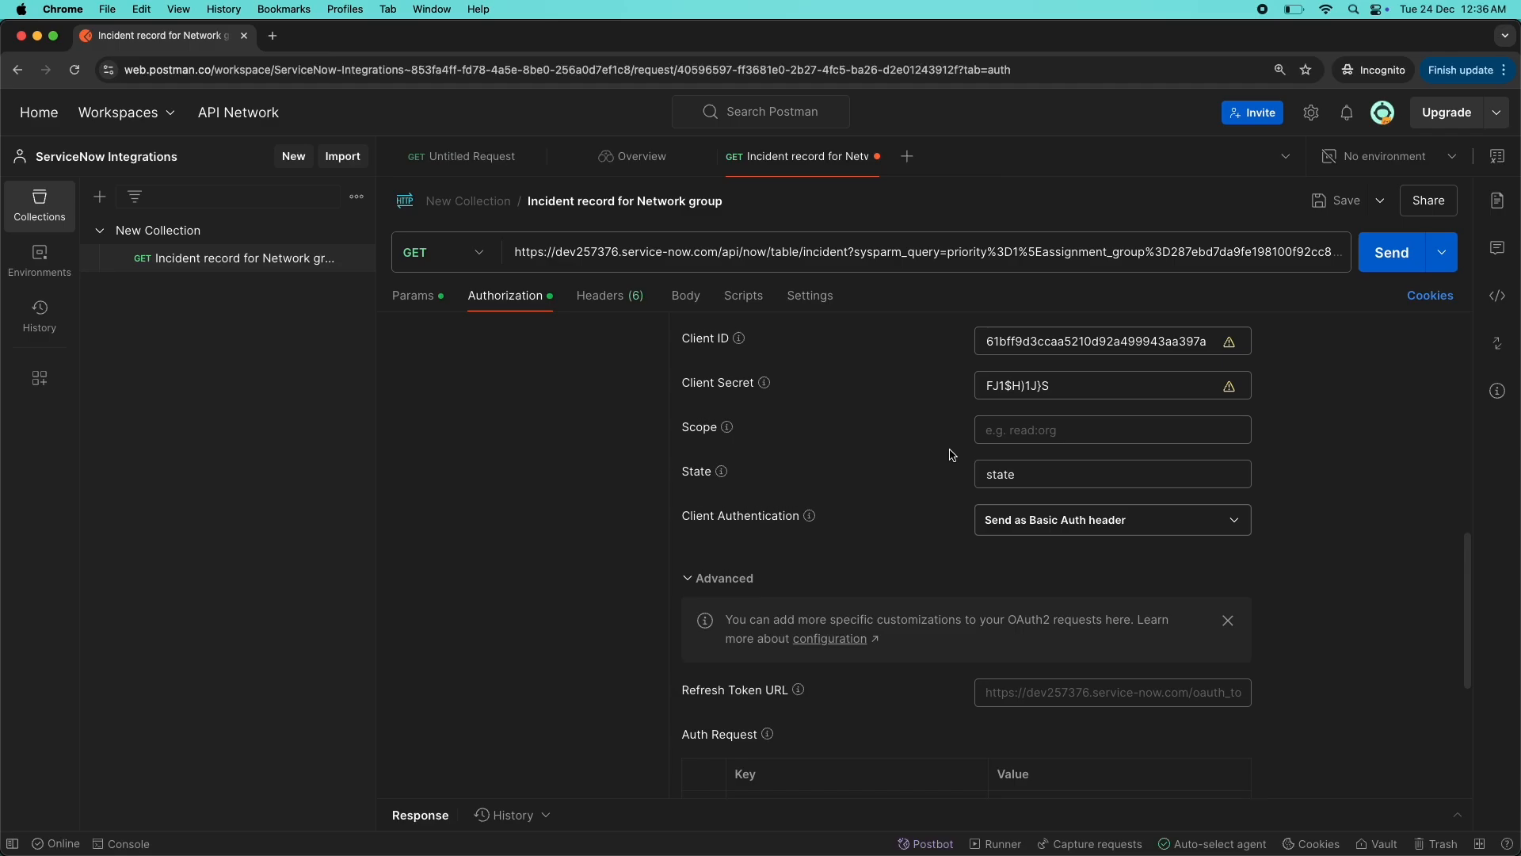
pyautogui.scroll(-10, 983, 459)
pyautogui.scroll(8, 935, 463)
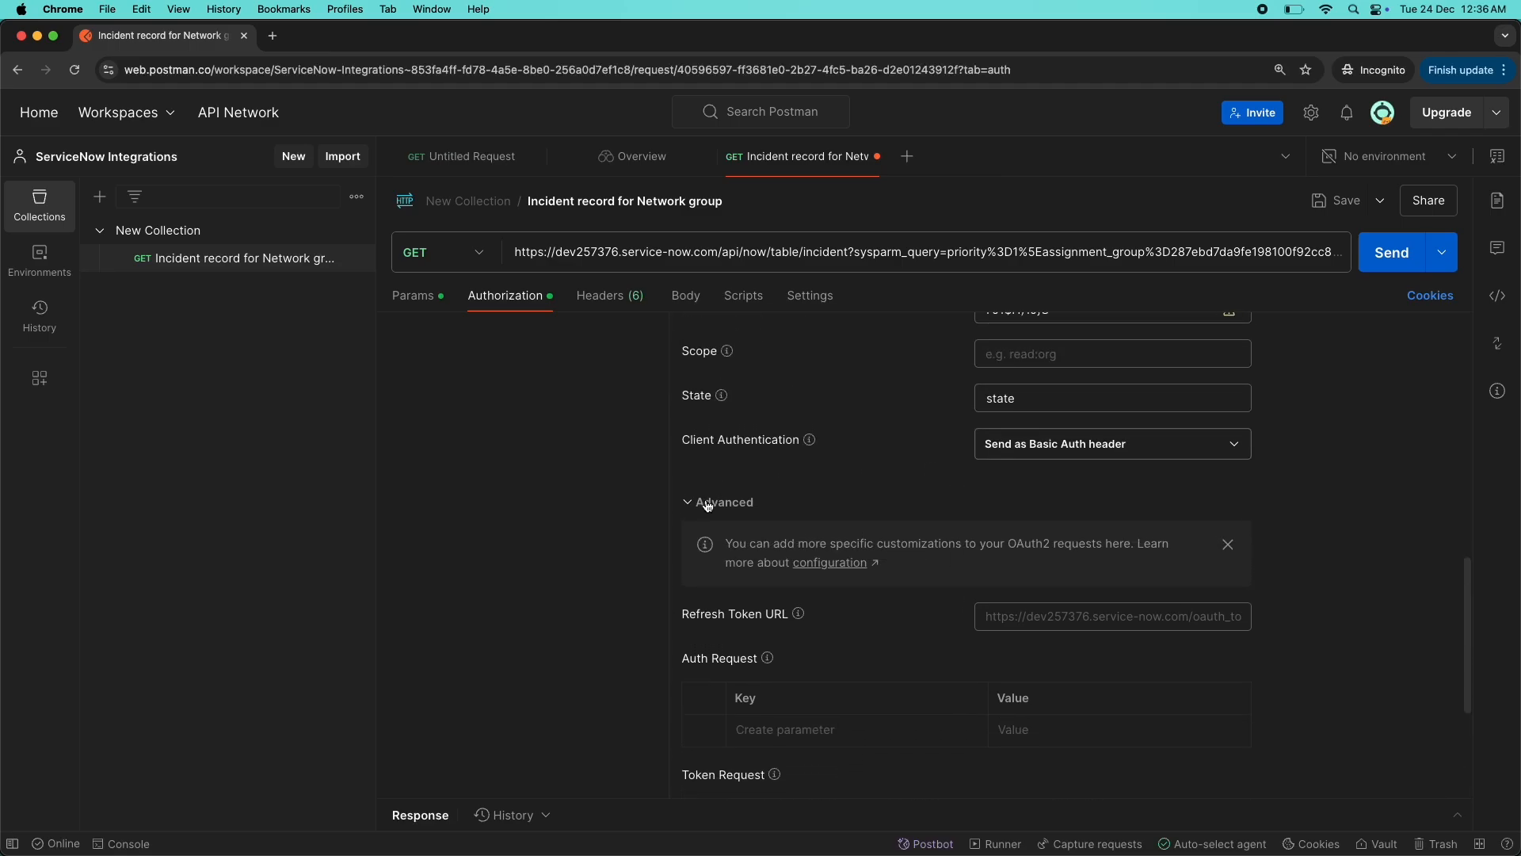
pyautogui.click(689, 502)
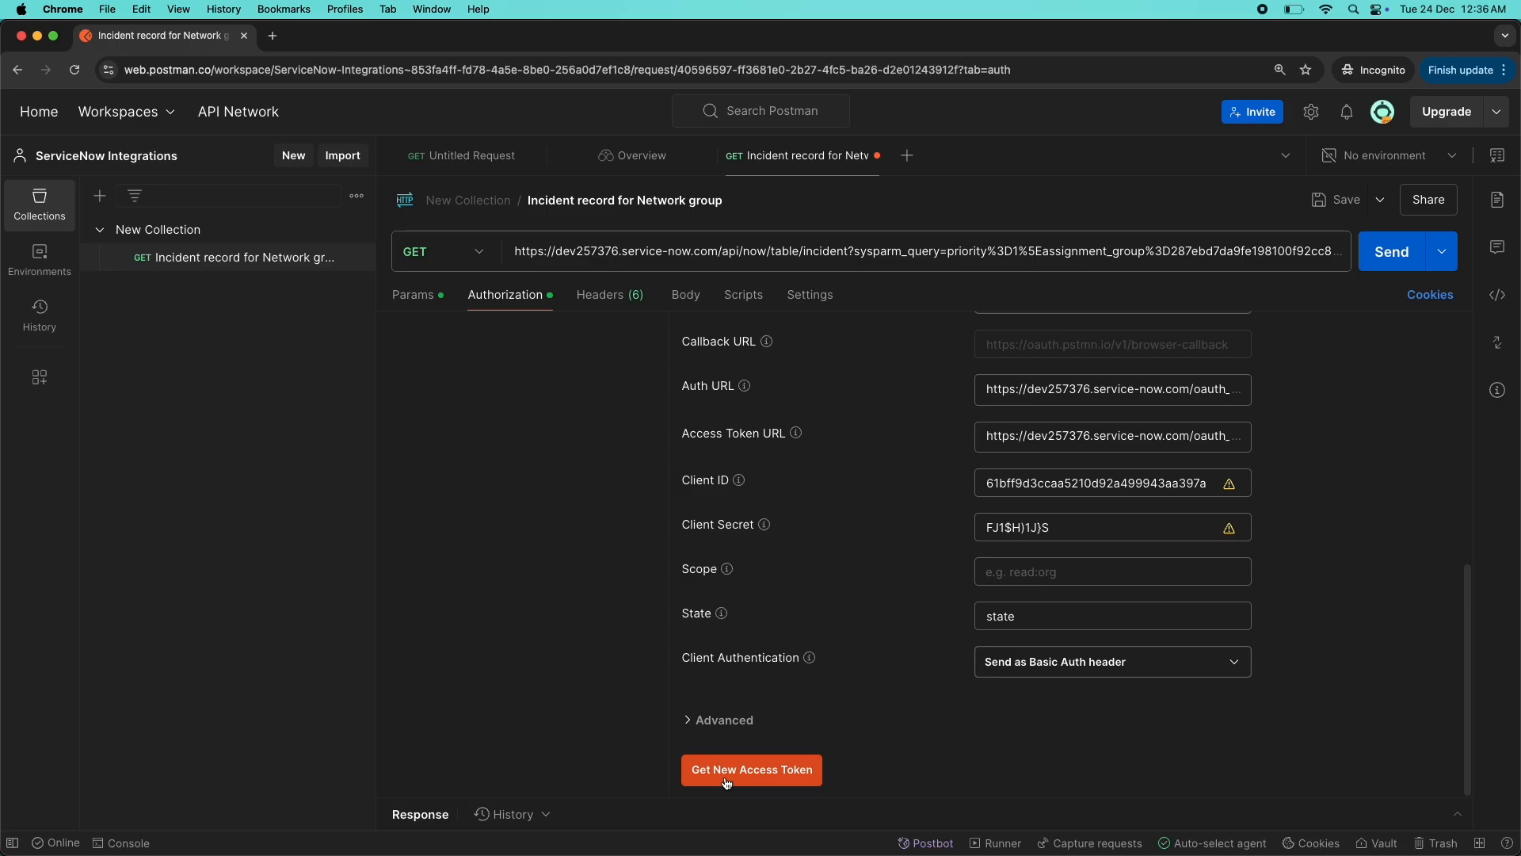
# - Review the completed token configuration and request a new access token
pyautogui.scroll(5, 872, 634)
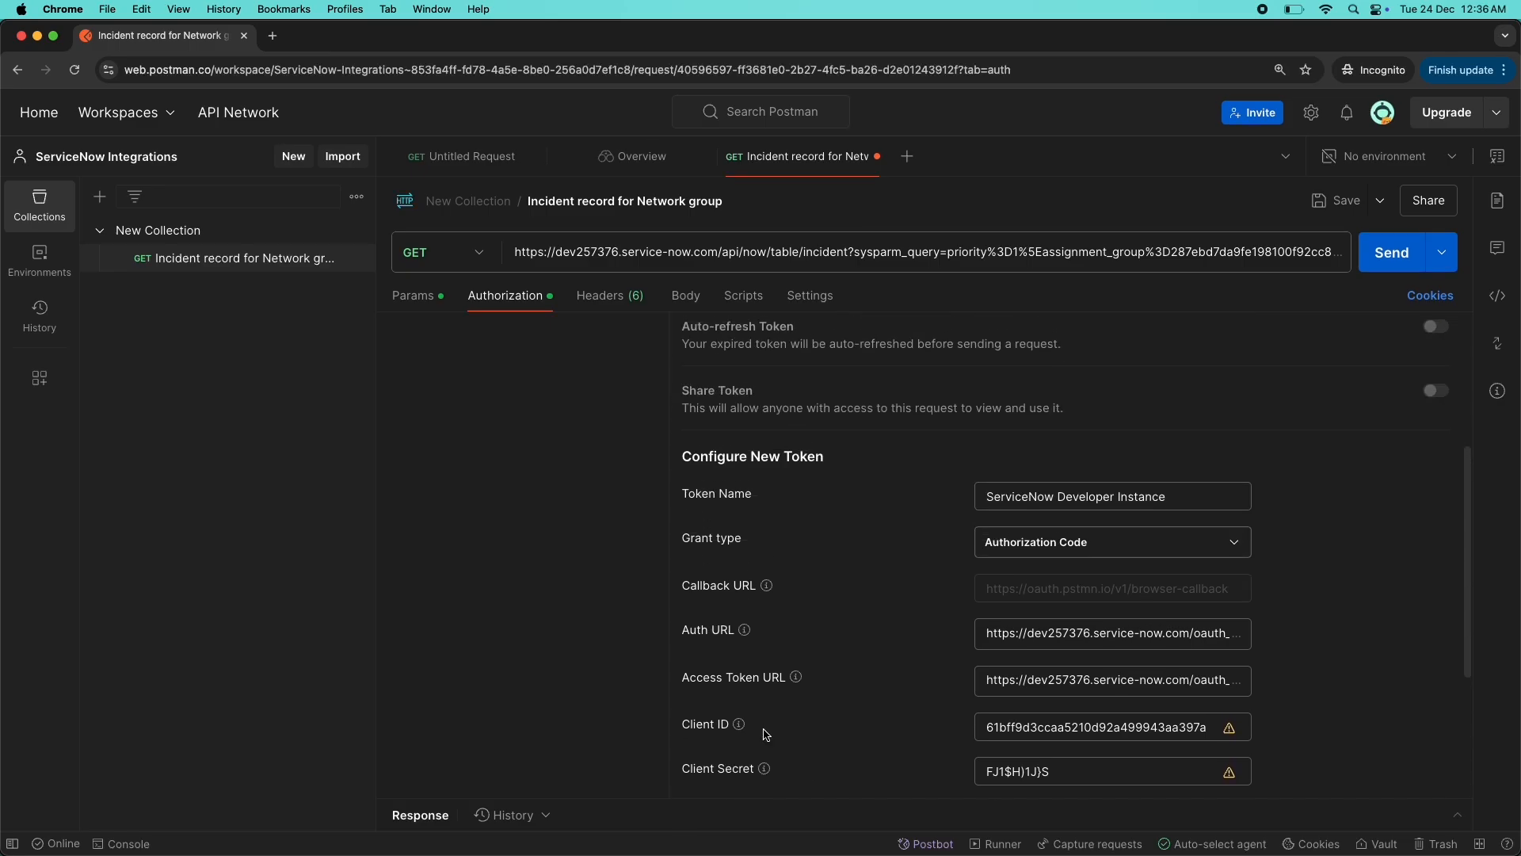
pyautogui.scroll(-1, 1064, 559)
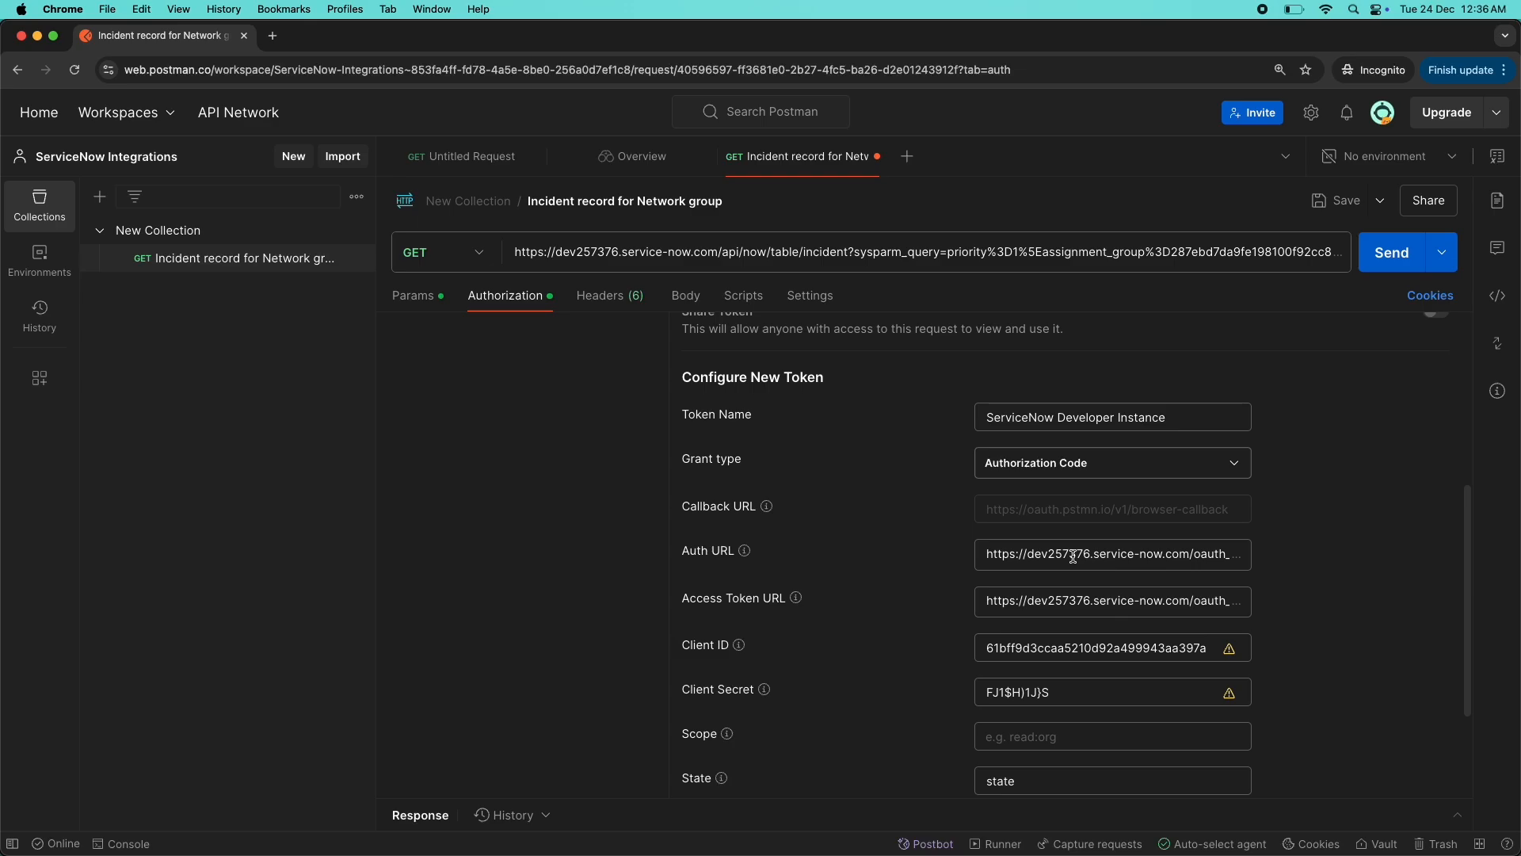
pyautogui.scroll(-1, 1074, 557)
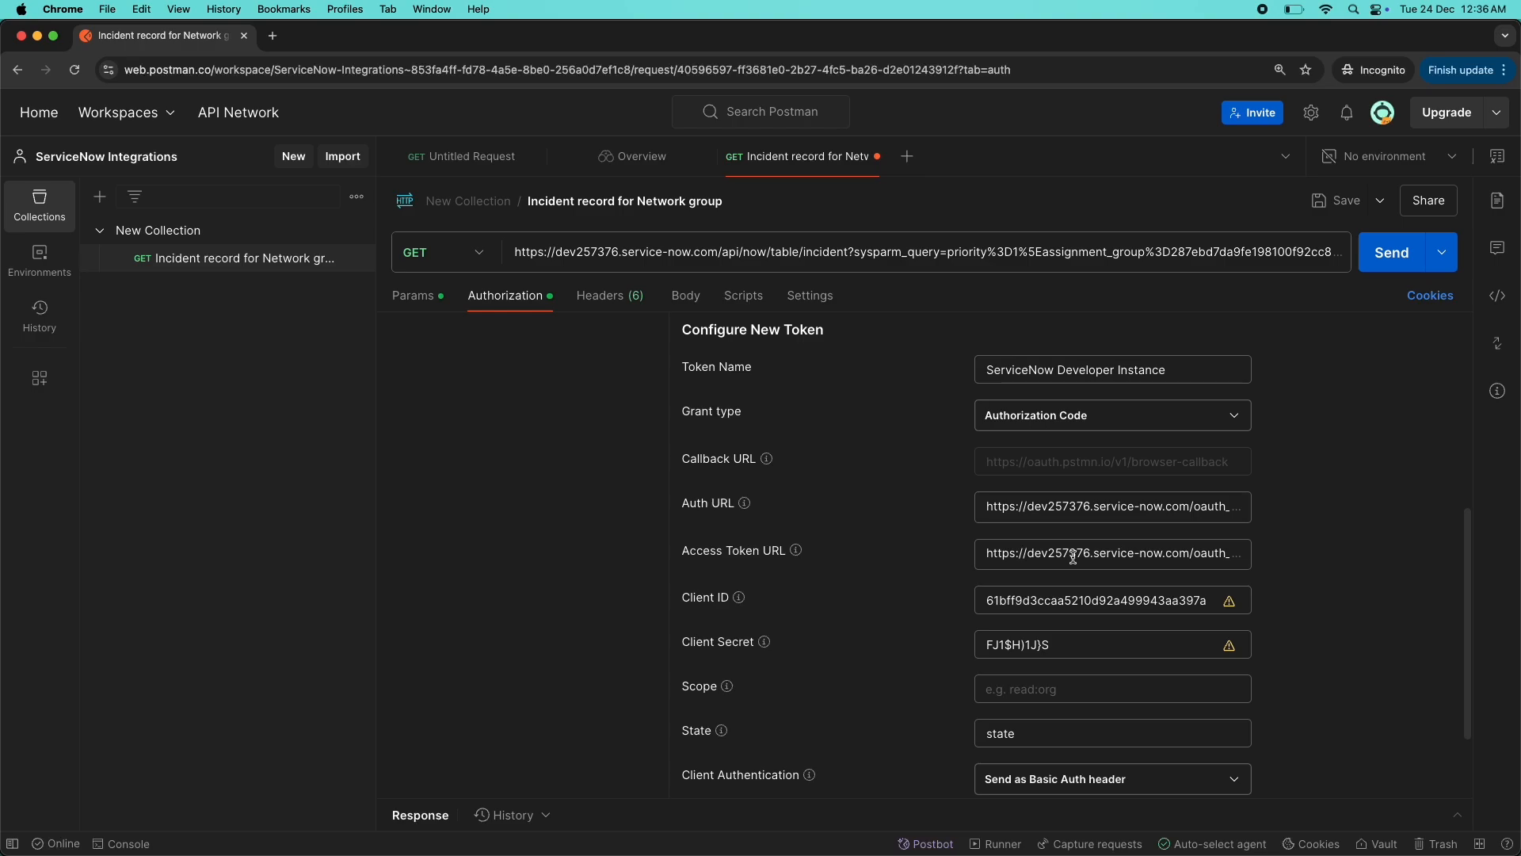
pyautogui.scroll(-3, 893, 505)
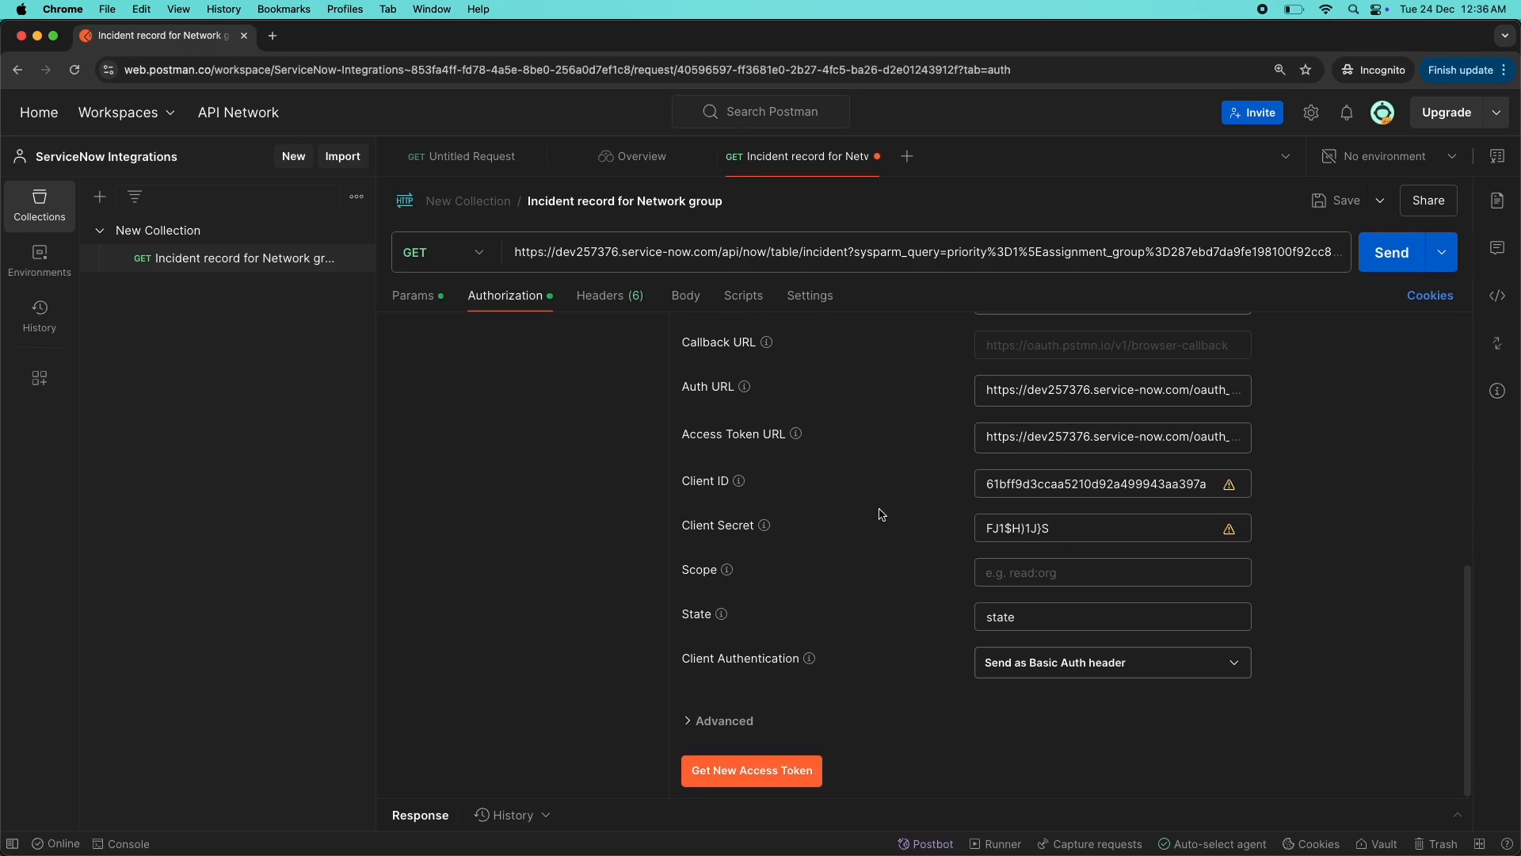
pyautogui.click(753, 773)
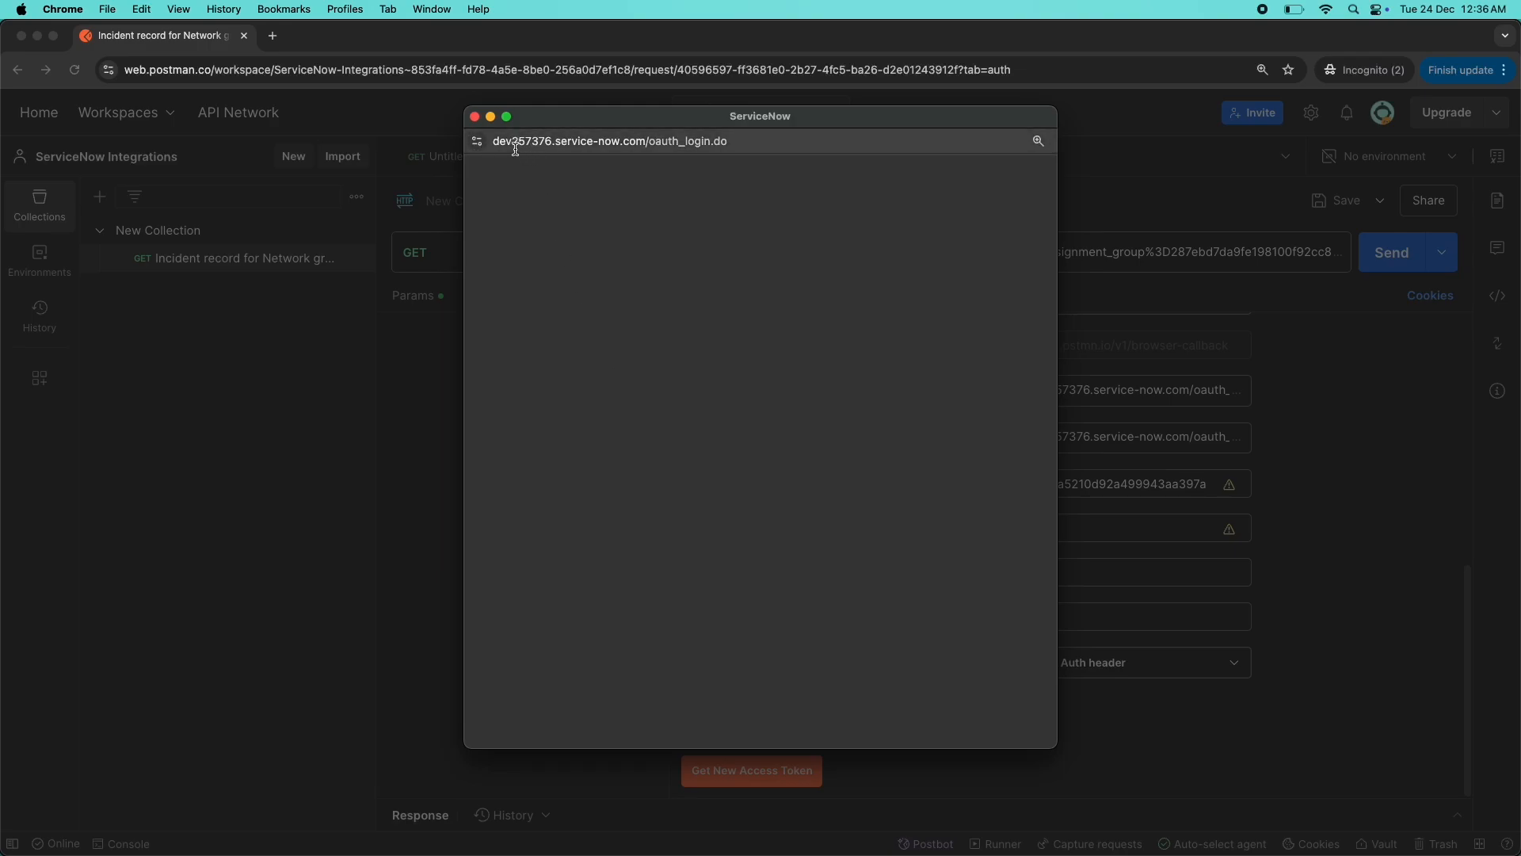
# - Examine the ServiceNow login window's address, and look up the instance credentials through Manage instance password on the ServiceNow Developer site
pyautogui.click(764, 143)
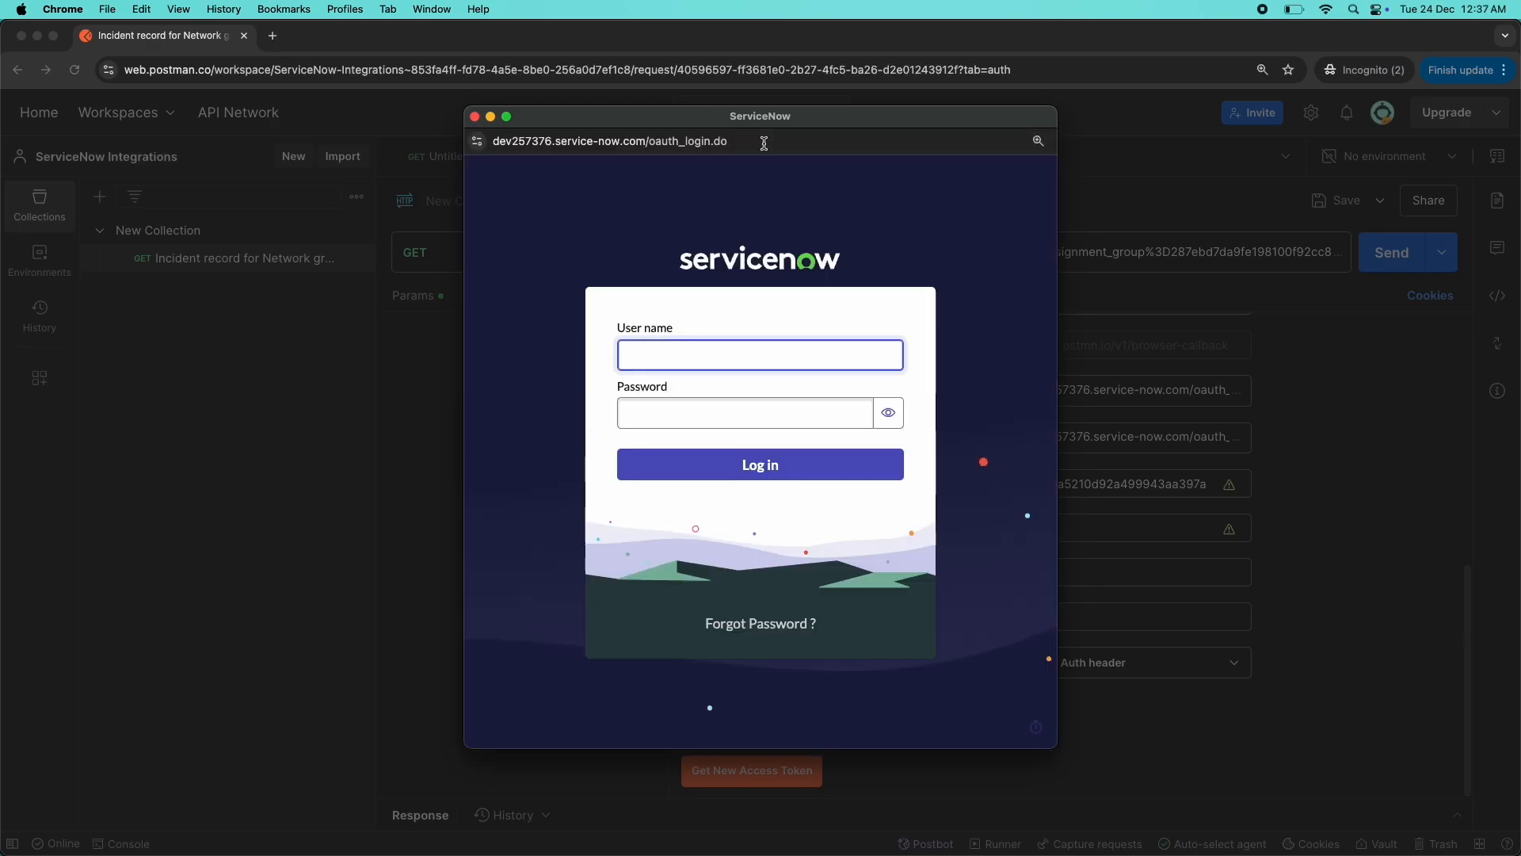
pyautogui.click(887, 220)
pyautogui.click(692, 359)
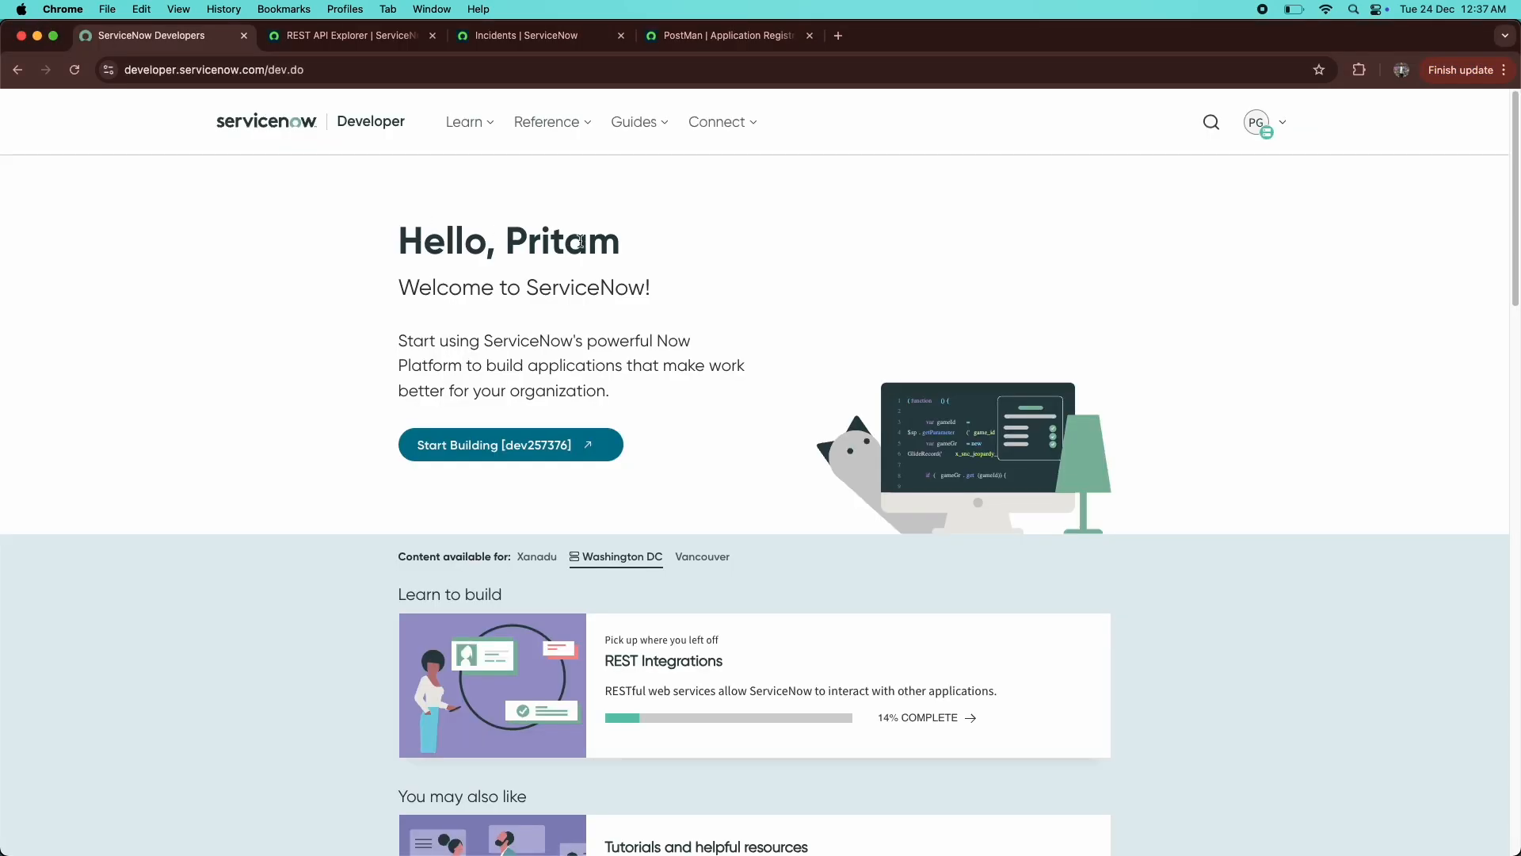
pyautogui.click(1282, 120)
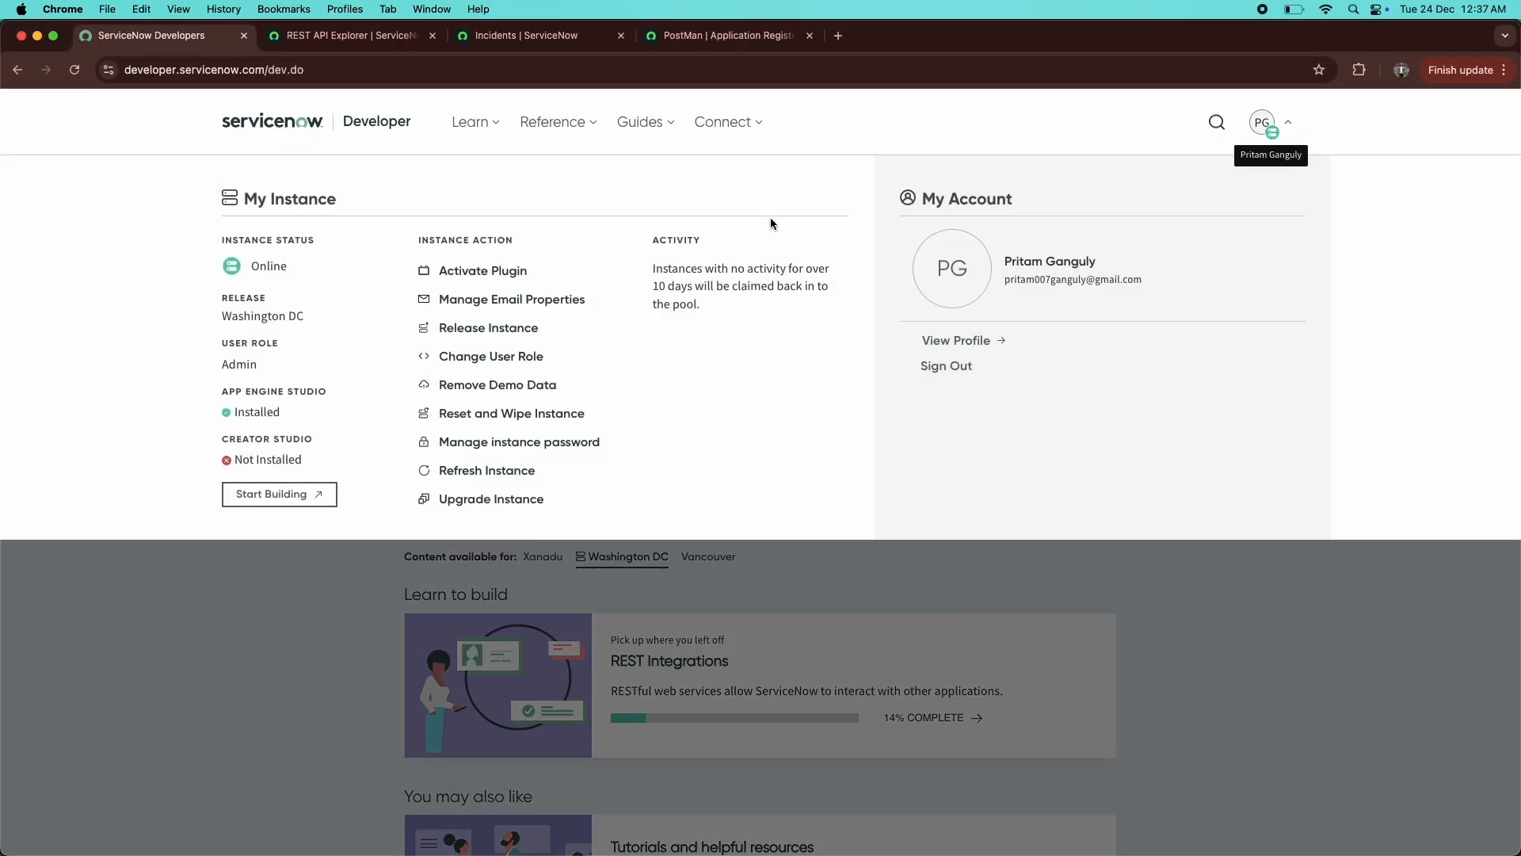
pyautogui.click(486, 443)
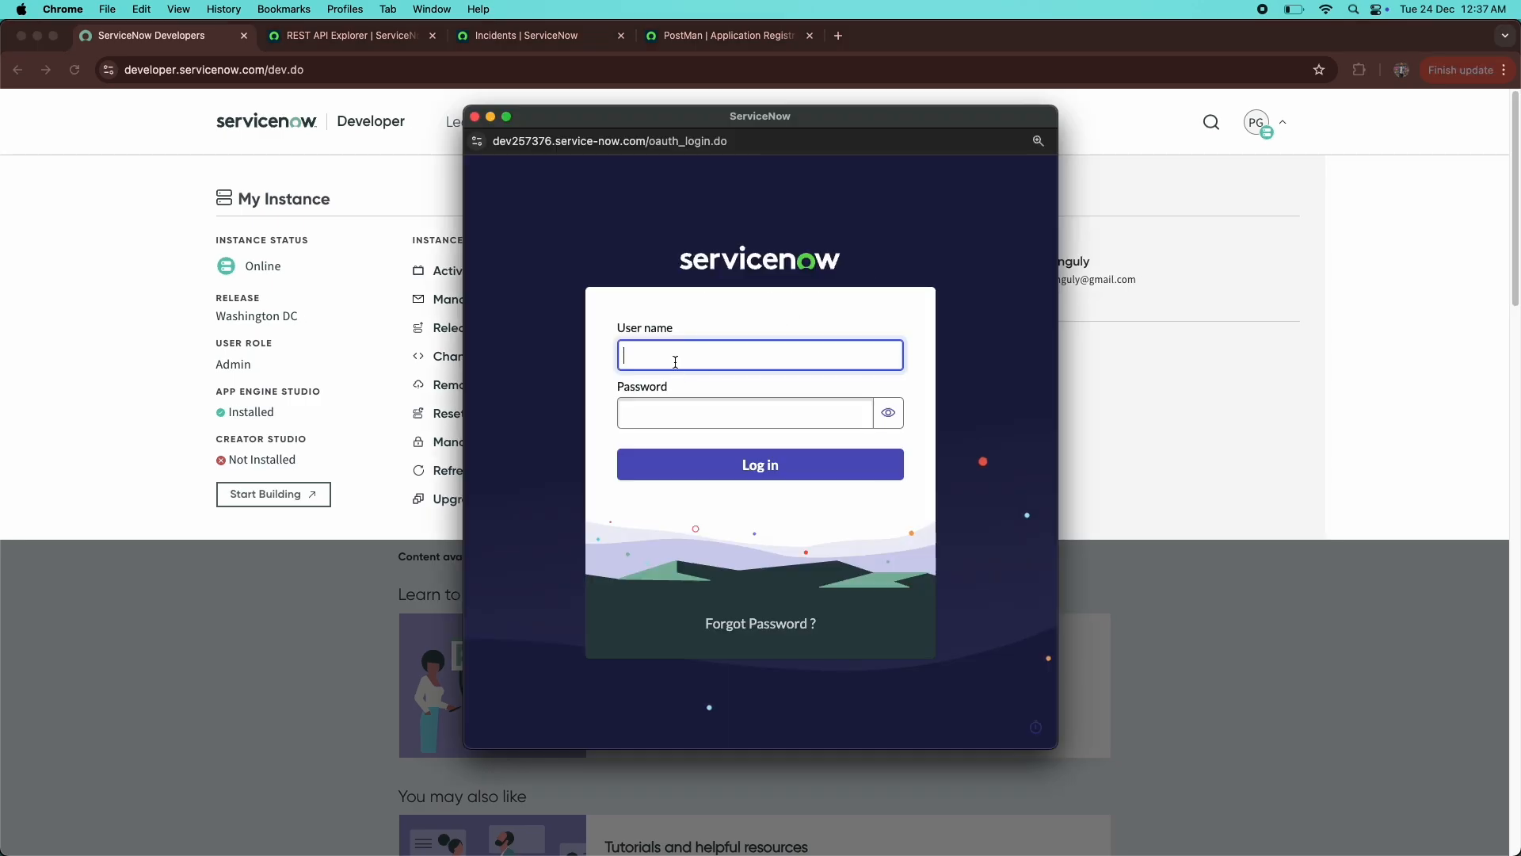
# - Log in to the ServiceNow instance with the user name admin and the account password
pyautogui.write('admin')
pyautogui.press('Tab')
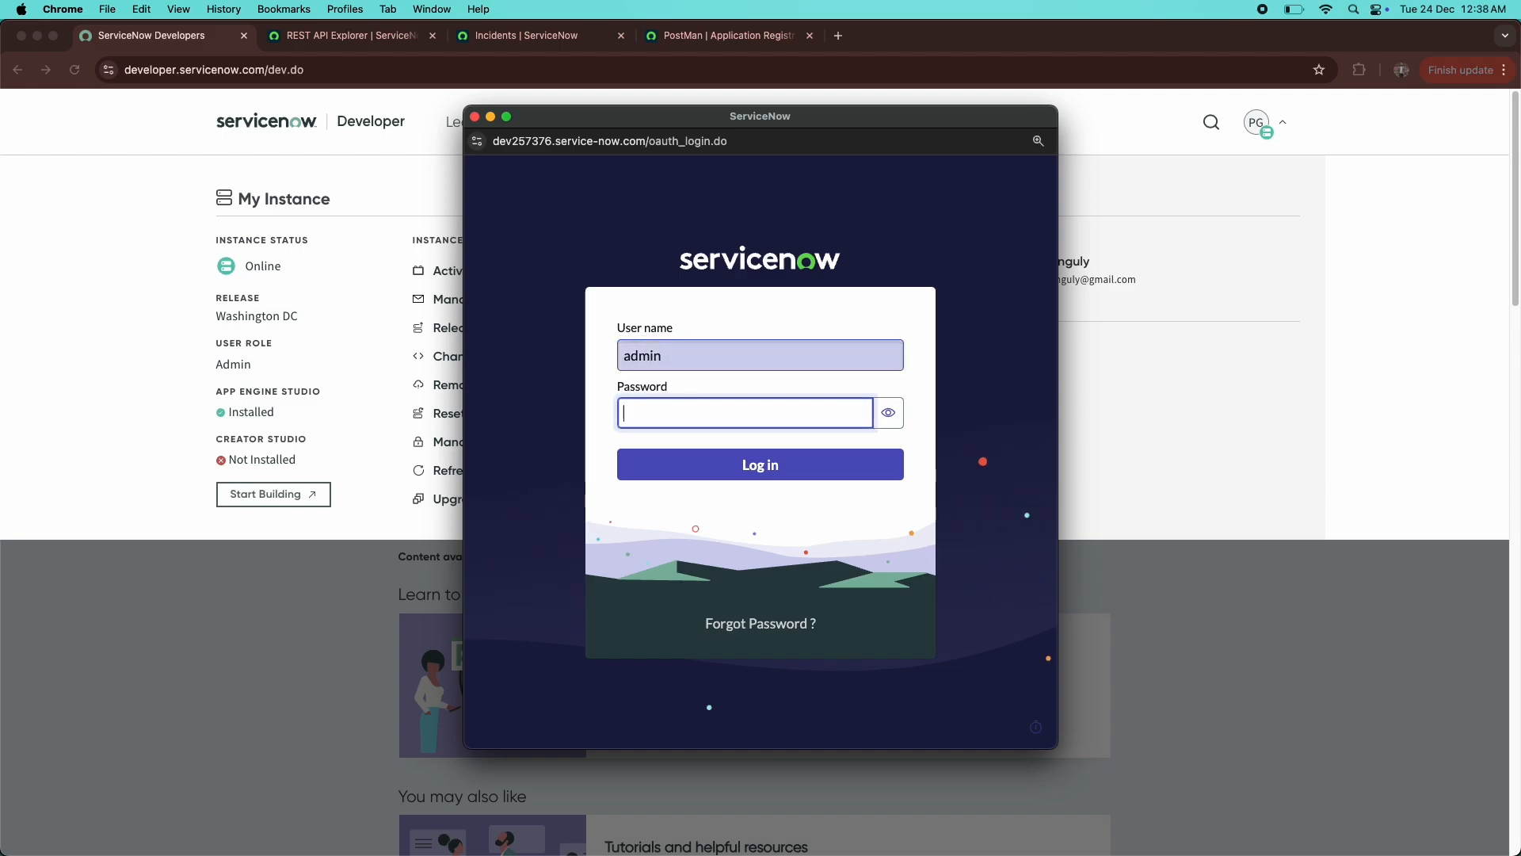
pyautogui.write('••••••••••••')
pyautogui.click(682, 467)
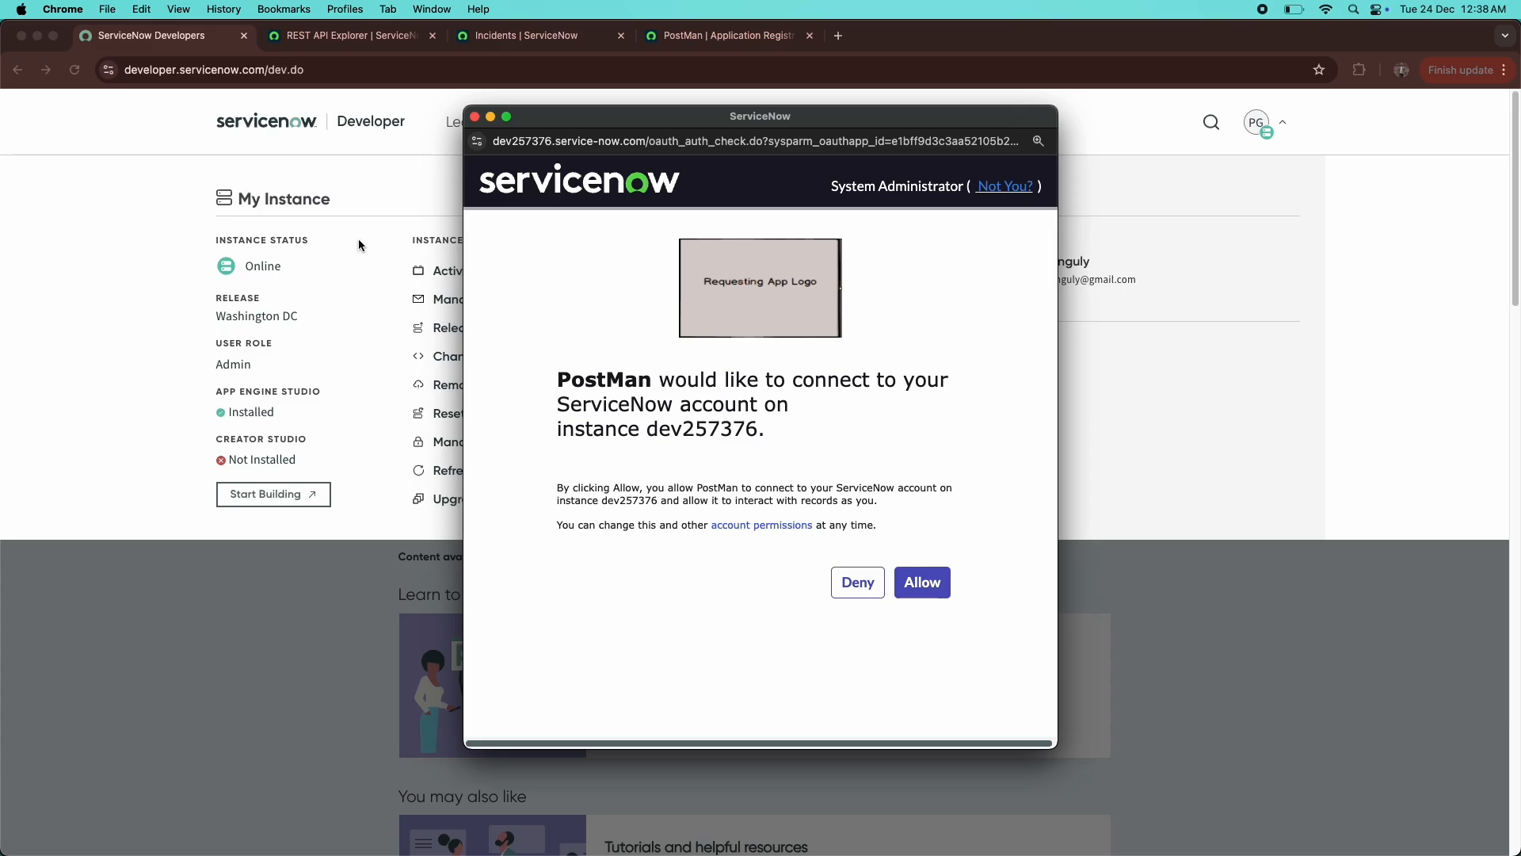
# - Compare the instance address in the REST API Explorer with the authorization prompt, and return to the Postman token request
pyautogui.click(338, 45)
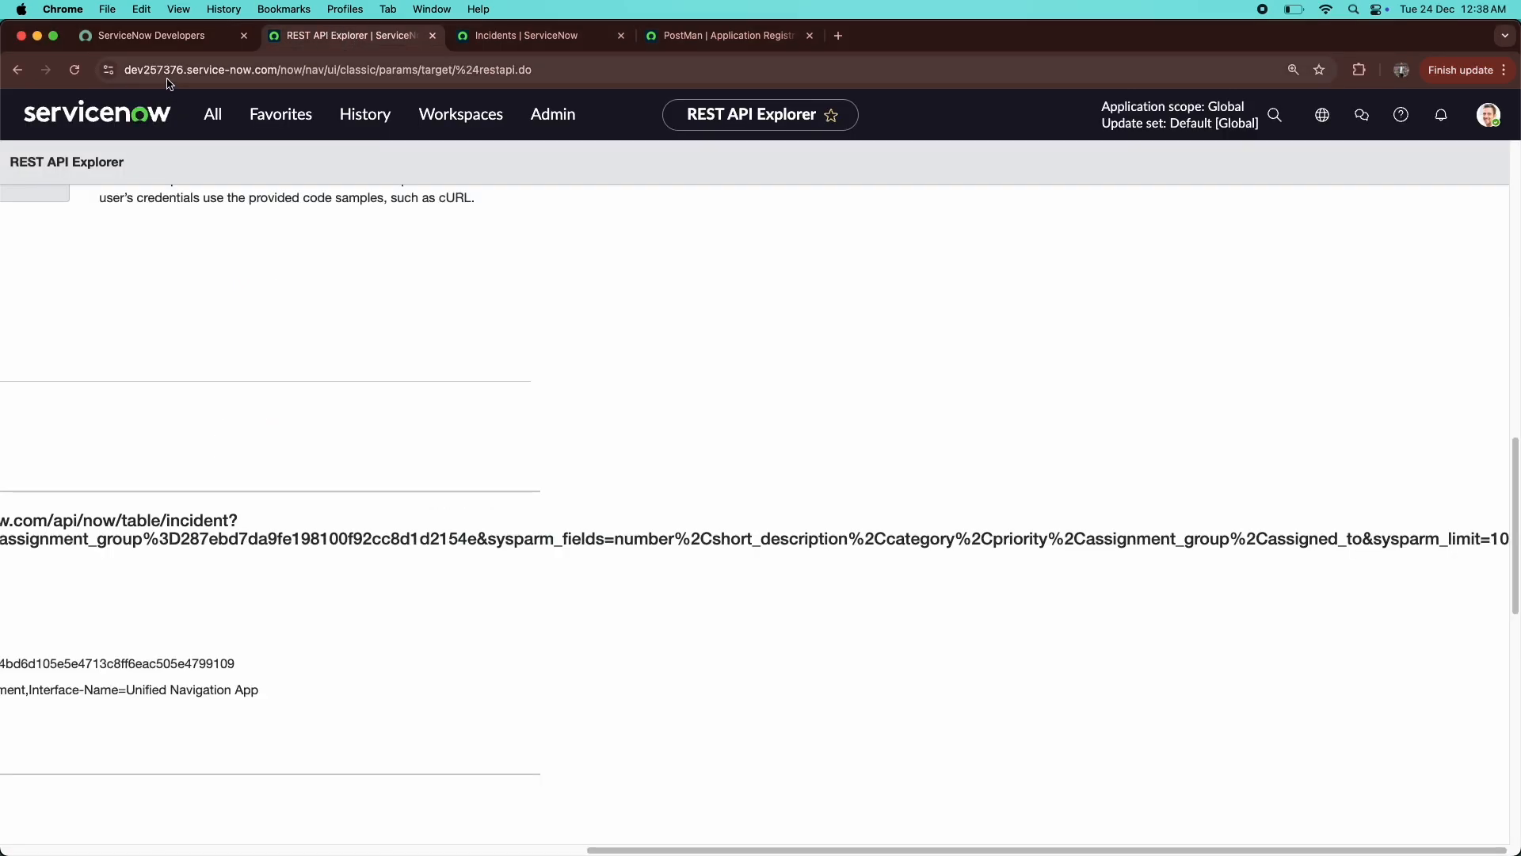
pyautogui.press('super+grave')
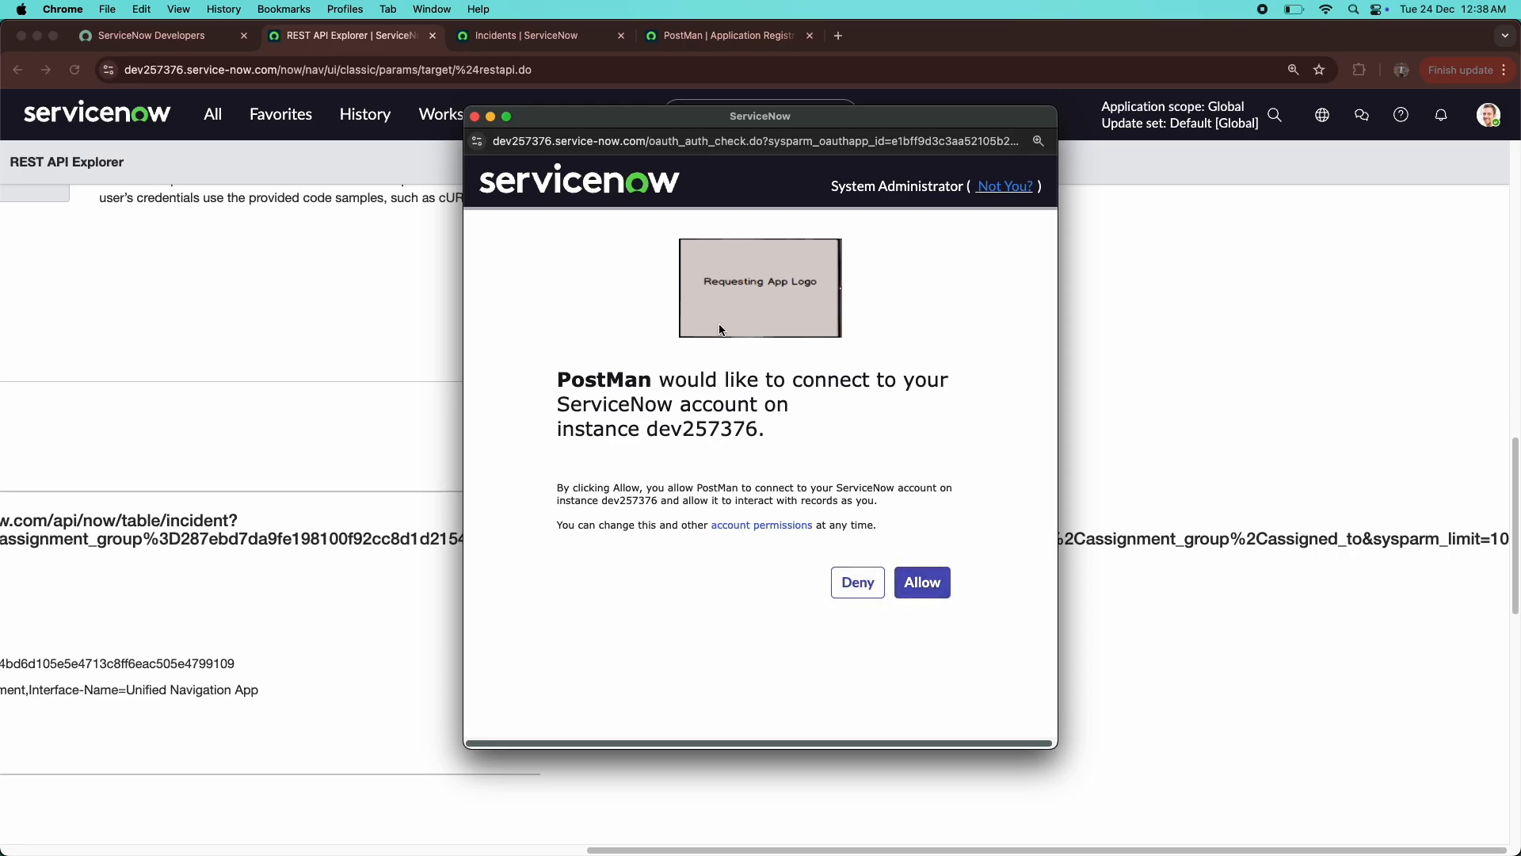
pyautogui.press('super+grave')
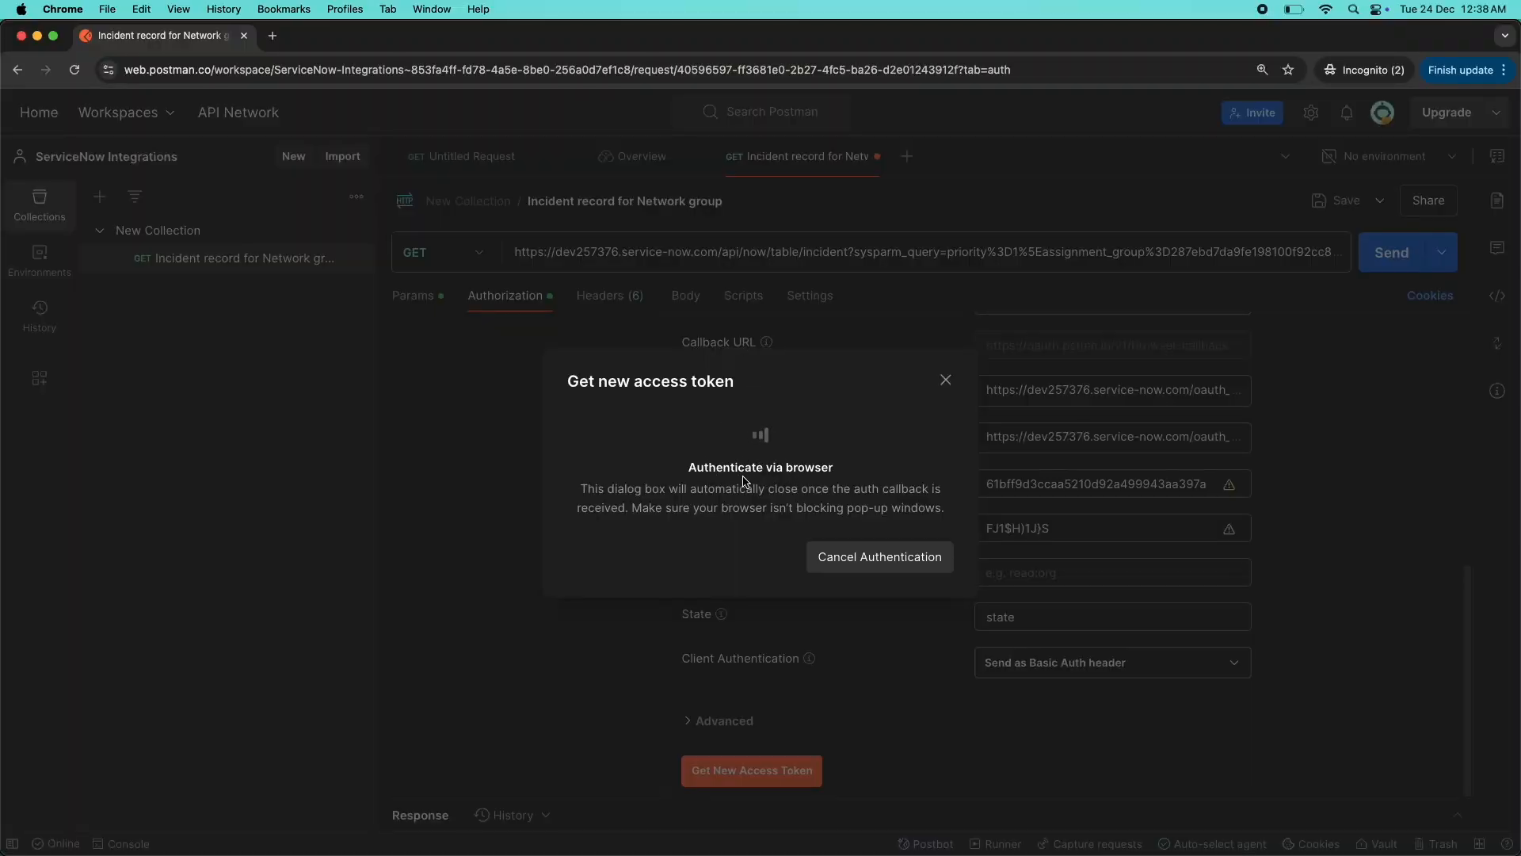
pyautogui.press('super+grave')
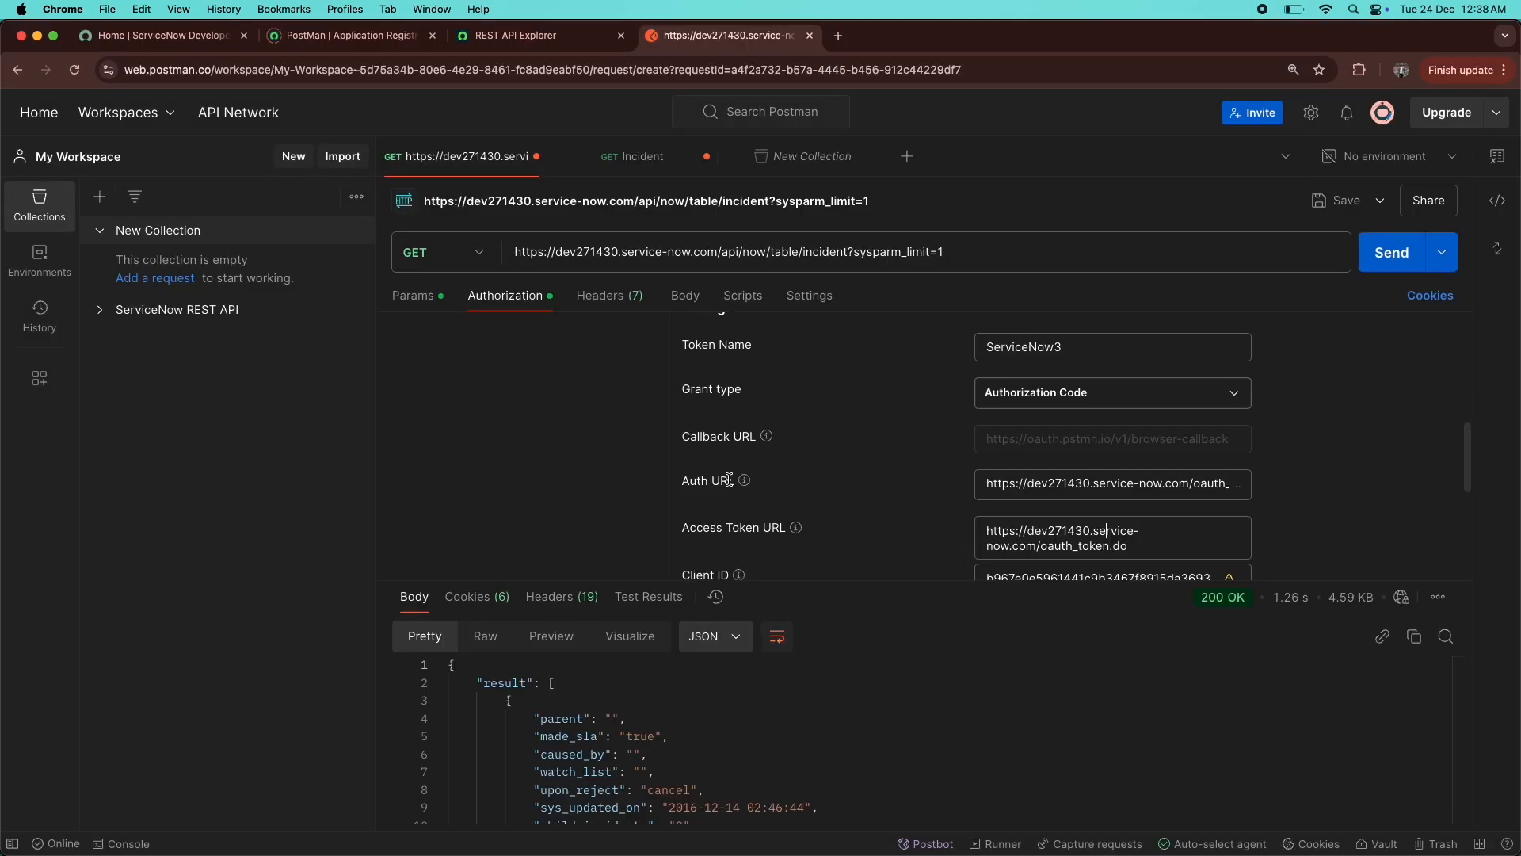
pyautogui.press('super+grave')
pyautogui.press('super+grave')
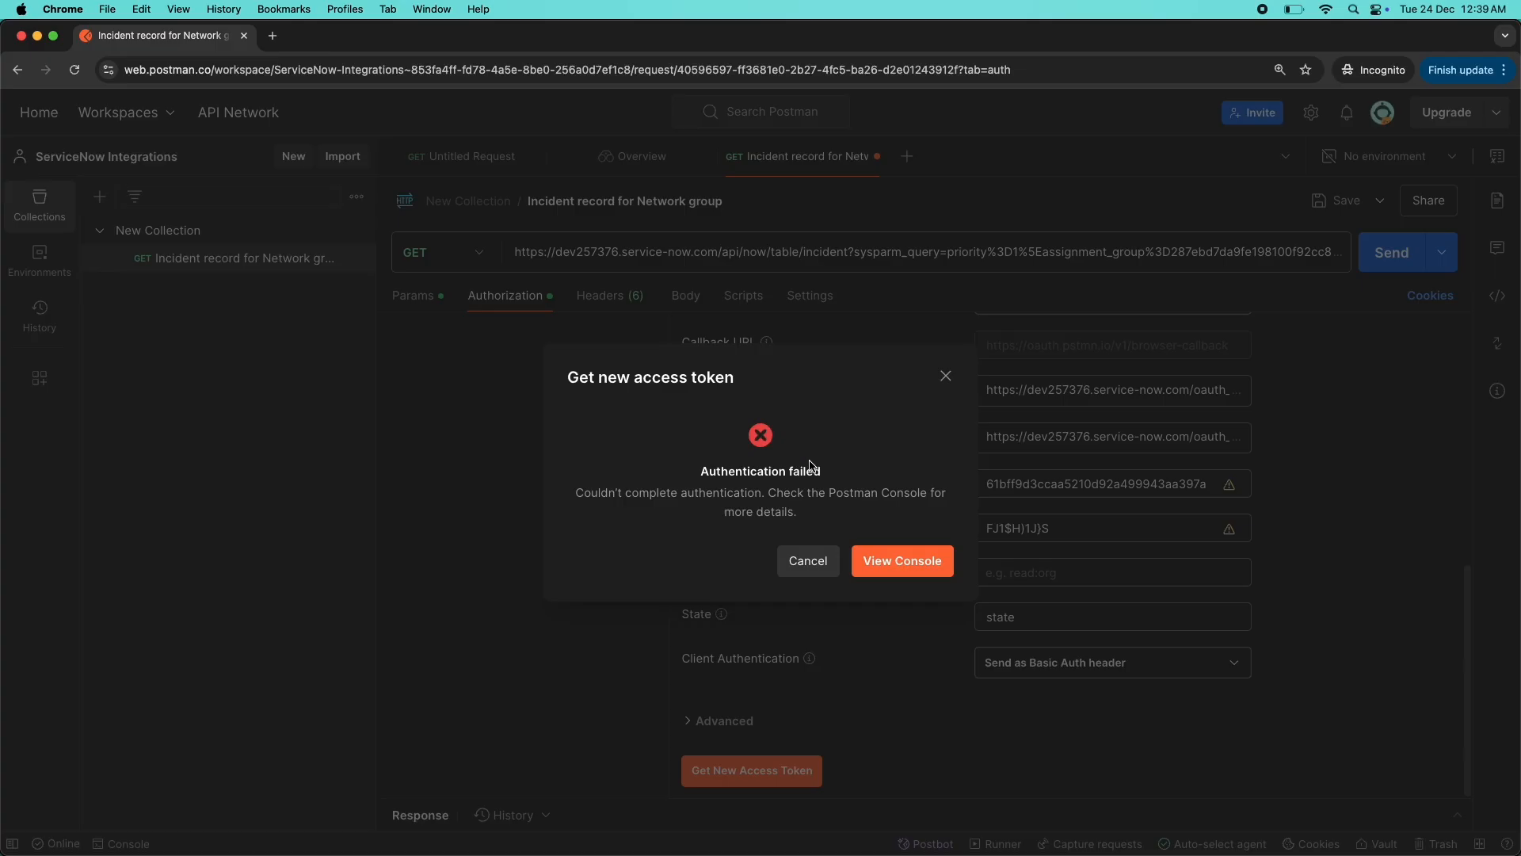
# - Dismiss the authentication dialog, request a new access token again and allow PostMan to connect to the ServiceNow account
pyautogui.click(945, 378)
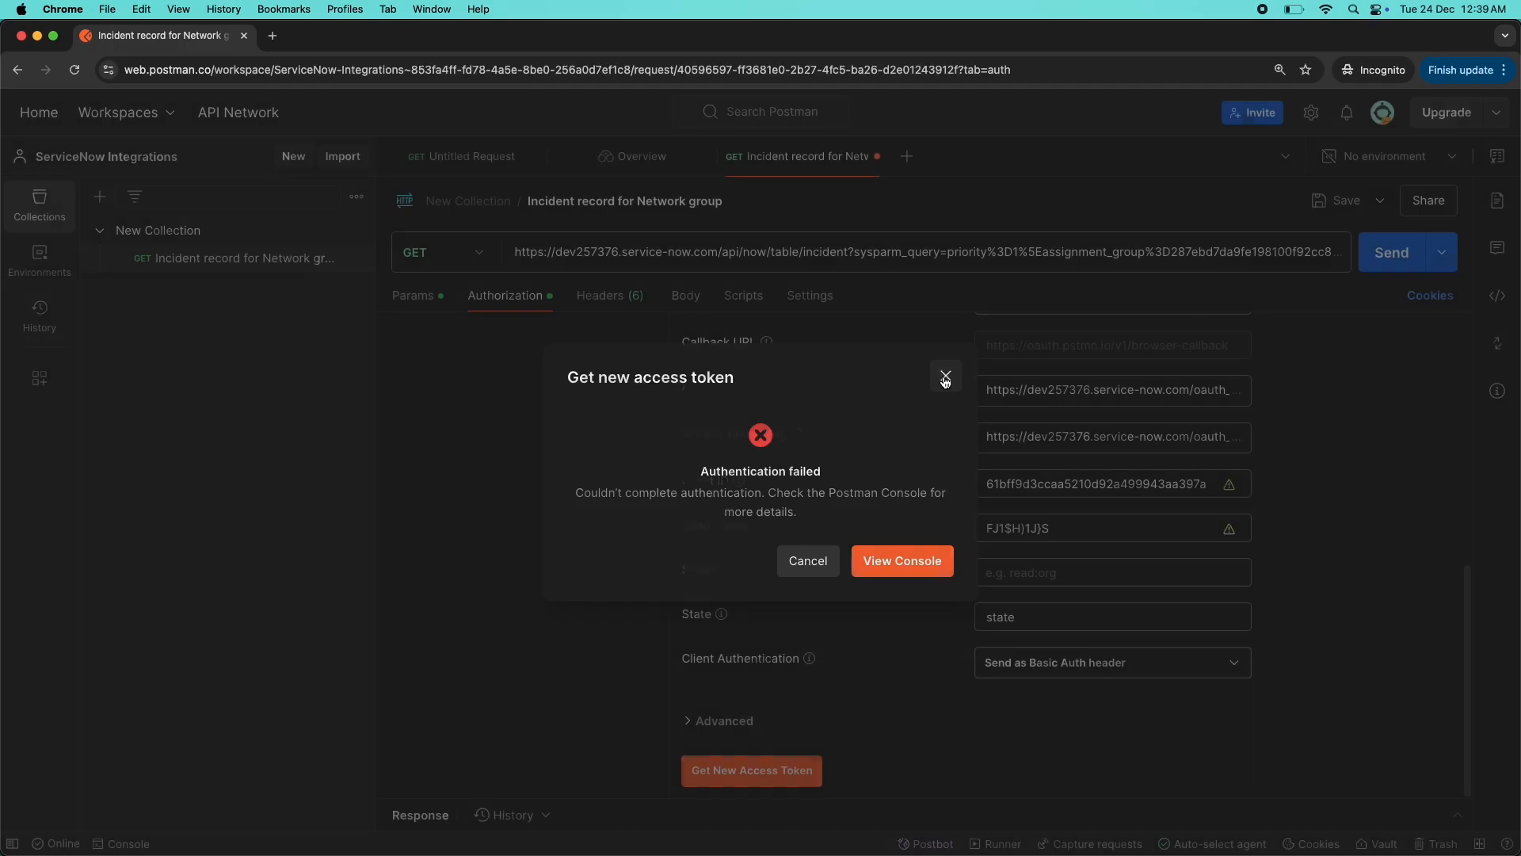
pyautogui.click(745, 770)
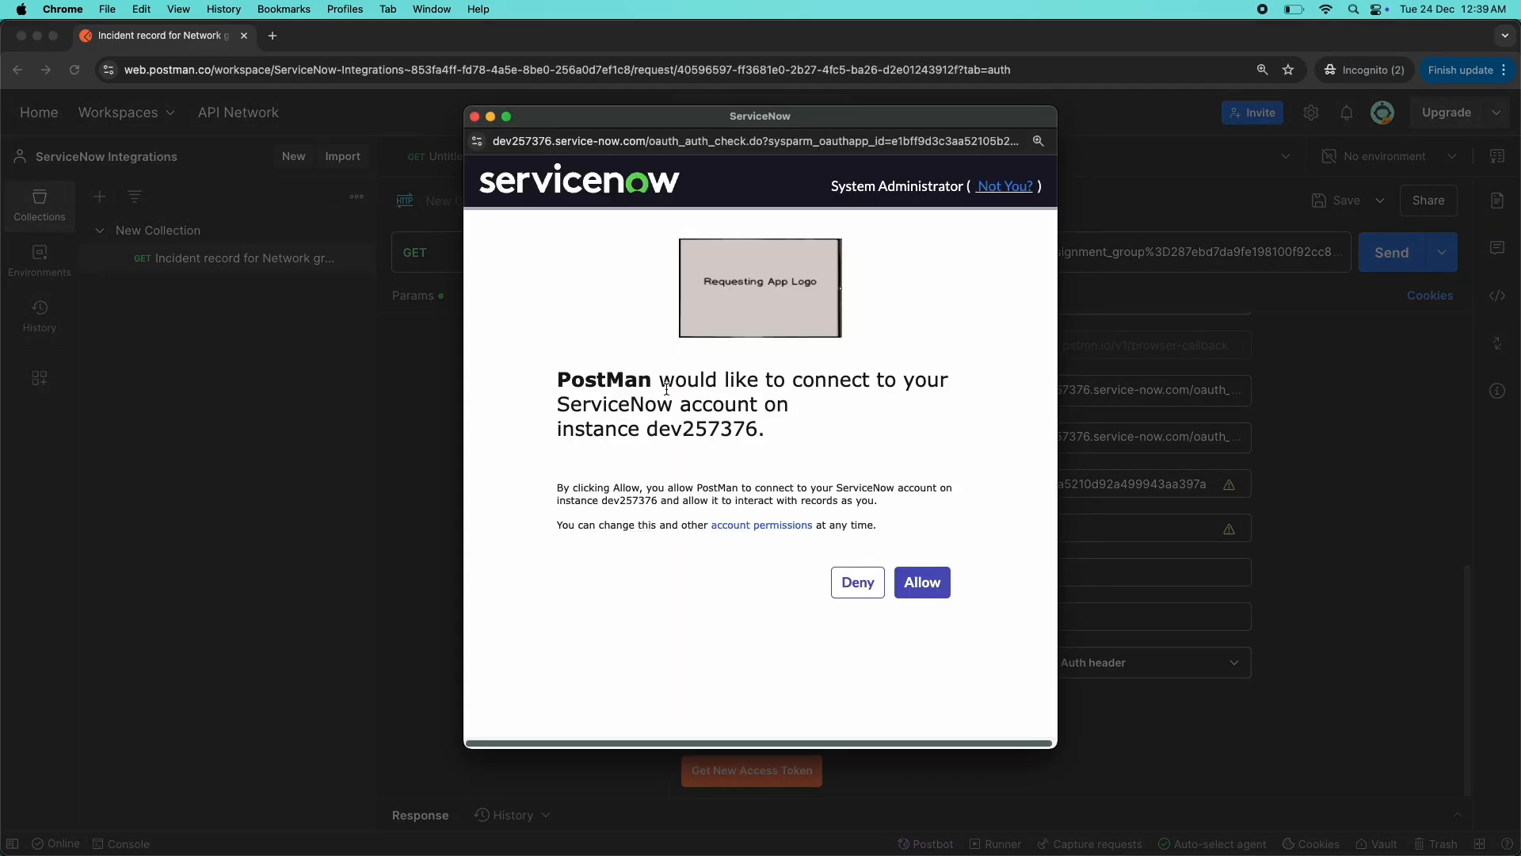
pyautogui.click(917, 588)
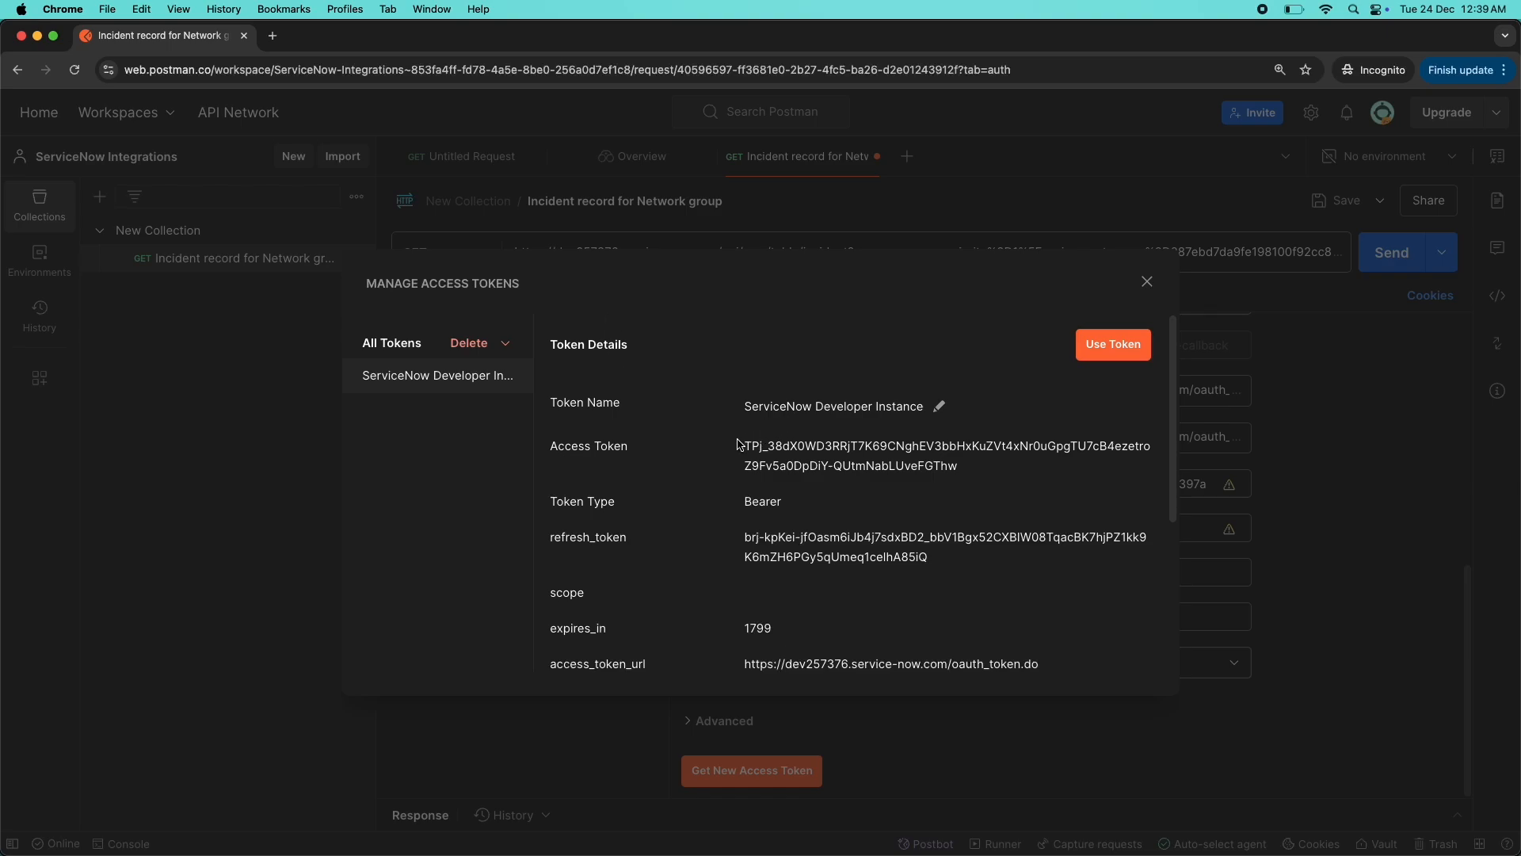
# - Examine the access token, token type and refresh token in the new token's details
pyautogui.moveTo(749, 445); pyautogui.dragTo(907, 468)
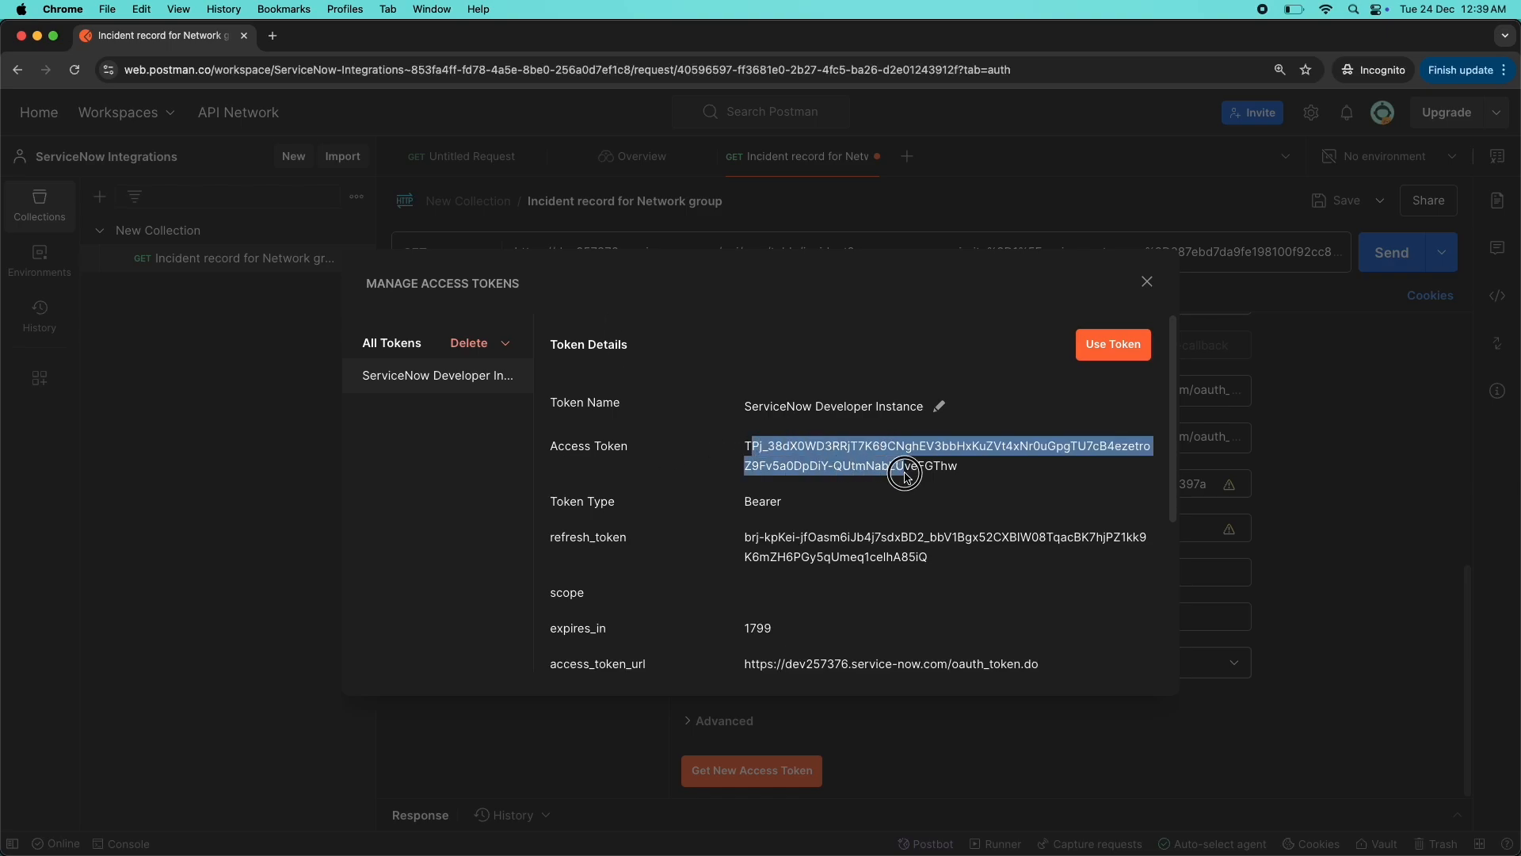
pyautogui.click(868, 522)
pyautogui.moveTo(741, 546); pyautogui.dragTo(931, 557)
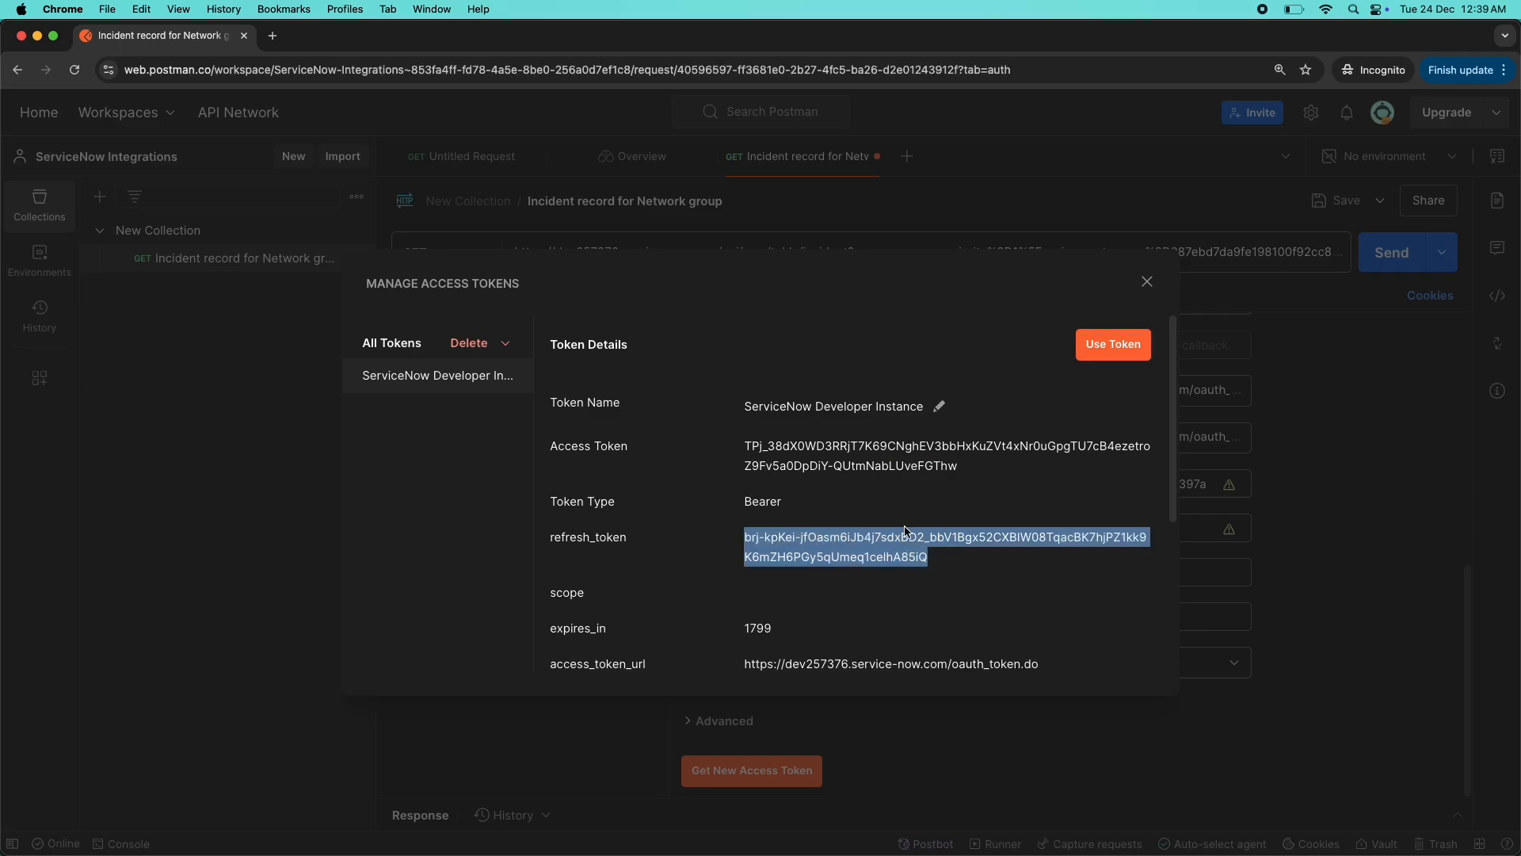
pyautogui.click(738, 441)
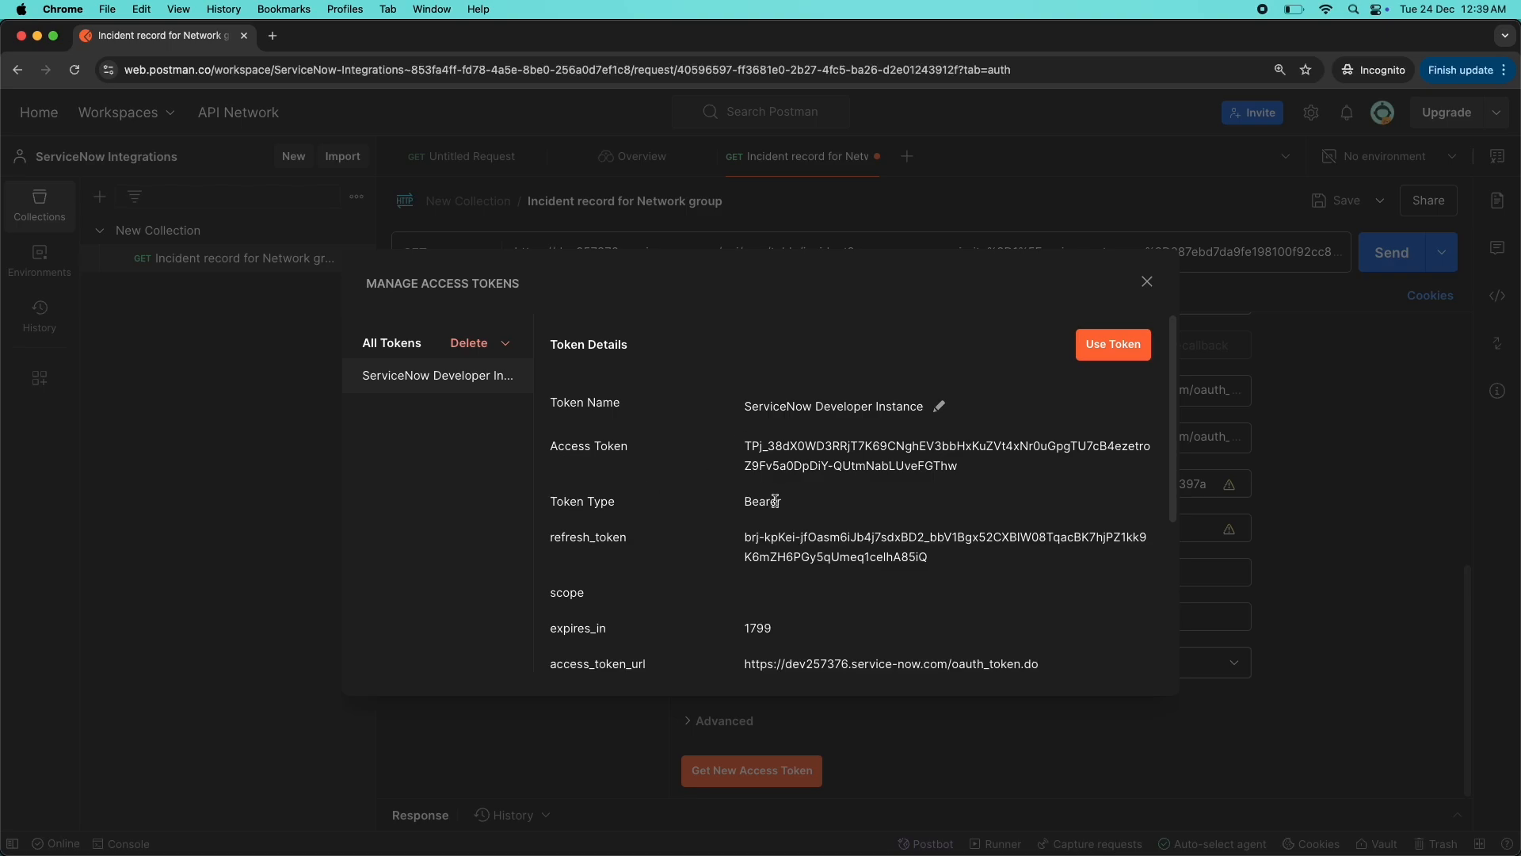
pyautogui.moveTo(744, 446); pyautogui.dragTo(924, 468)
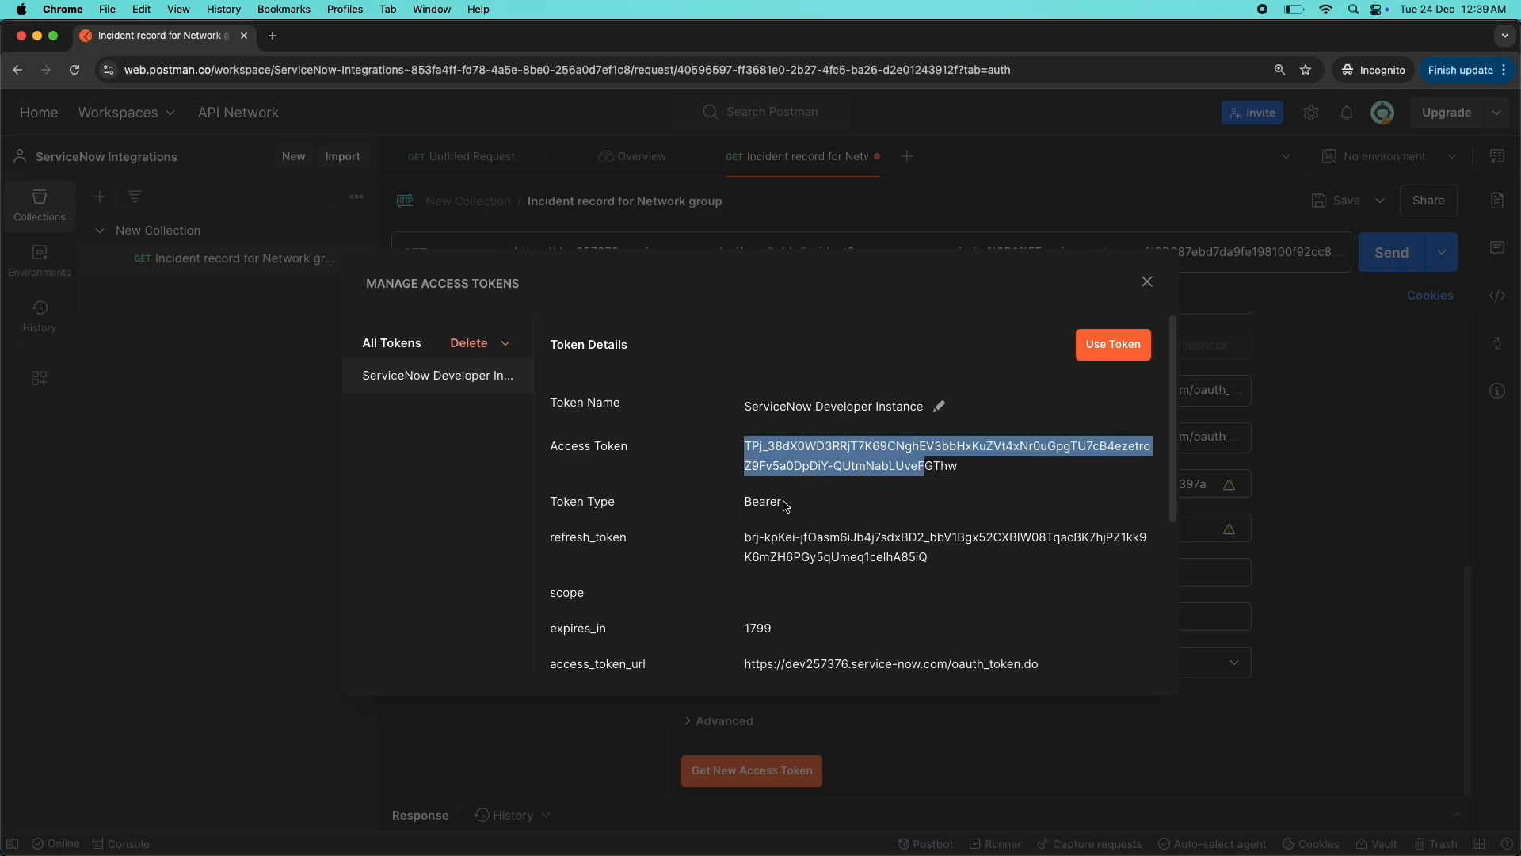
pyautogui.click(782, 463)
pyautogui.tripleClick(782, 462)
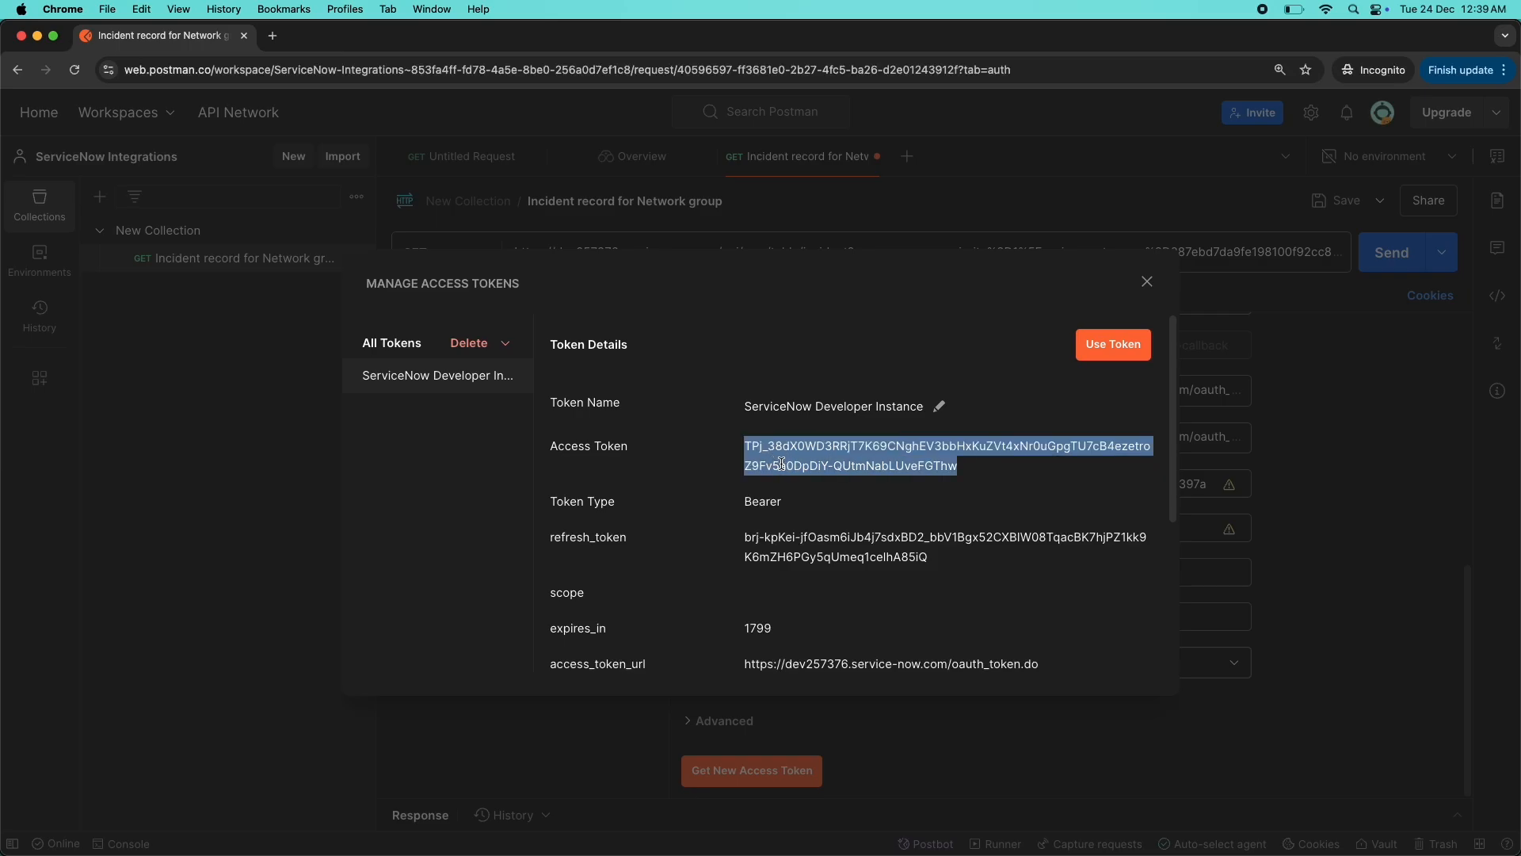
# - Use the new token for the request and select ServiceNow Developer Instance as the current token
pyautogui.click(1108, 356)
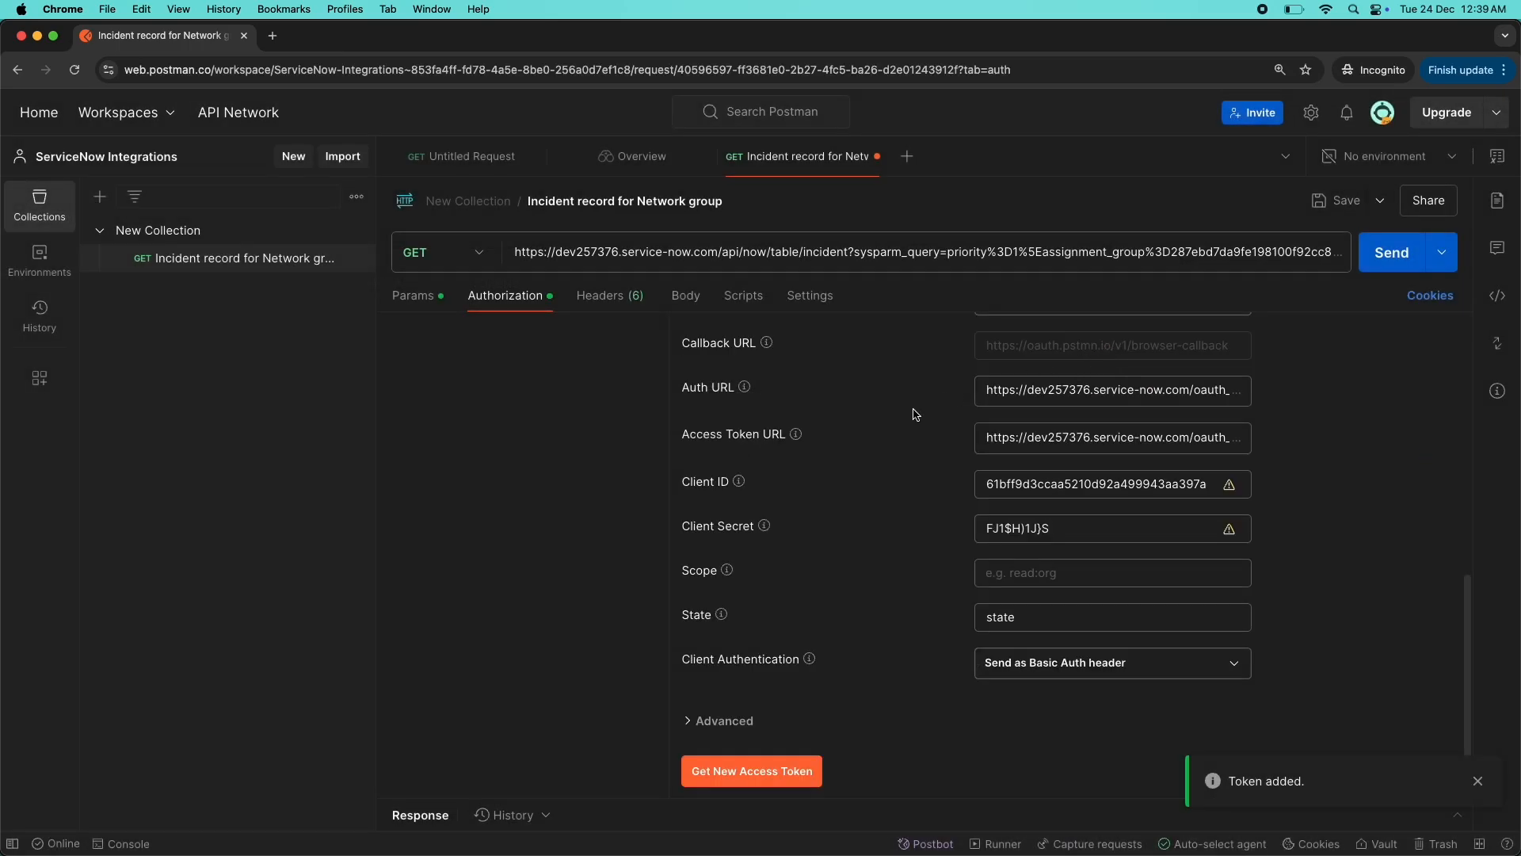
pyautogui.scroll(10, 915, 414)
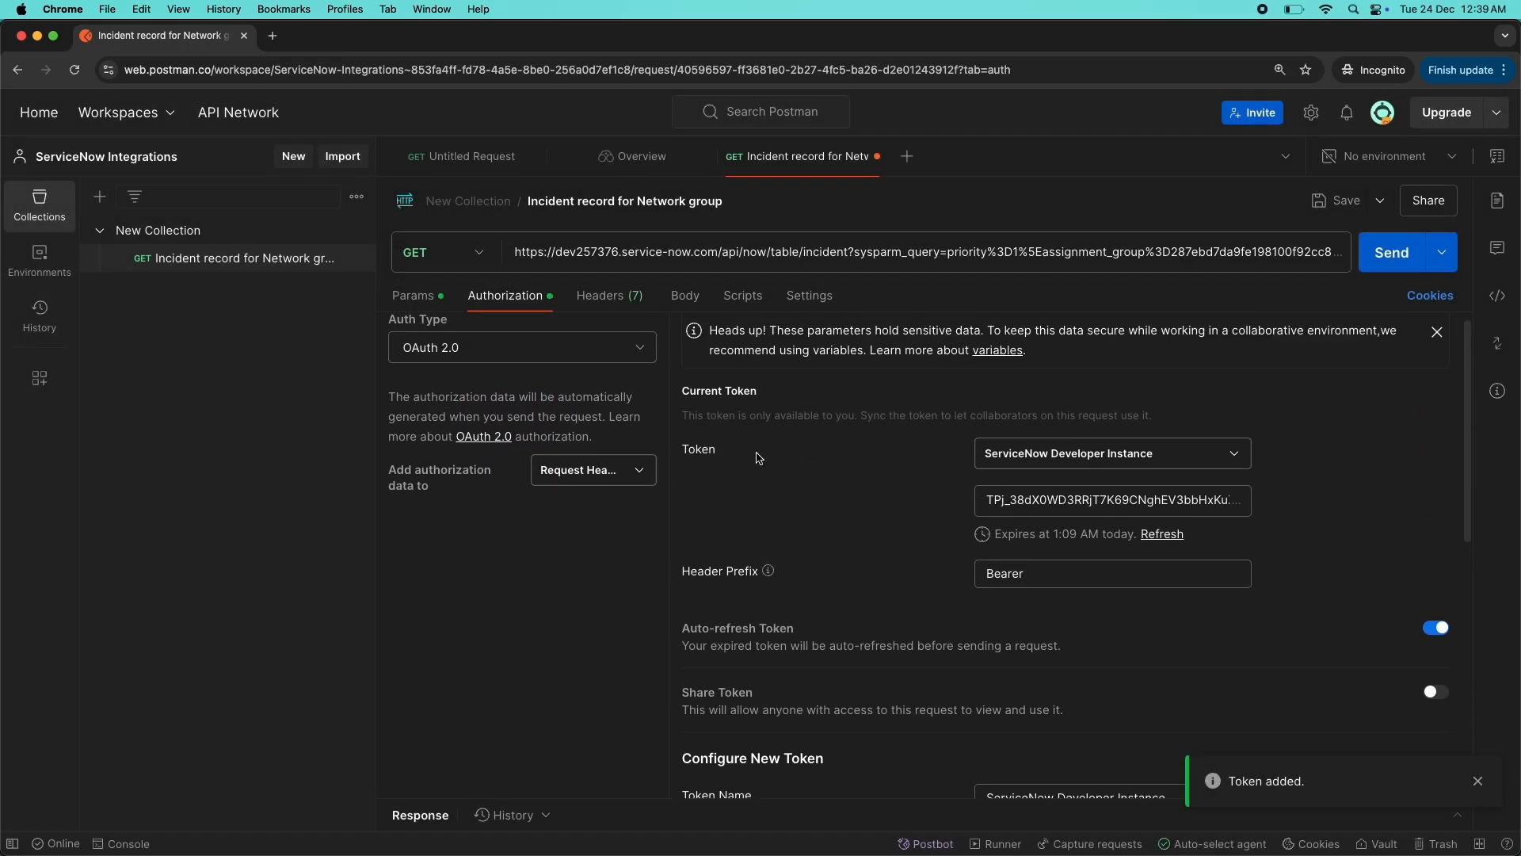
pyautogui.click(1010, 457)
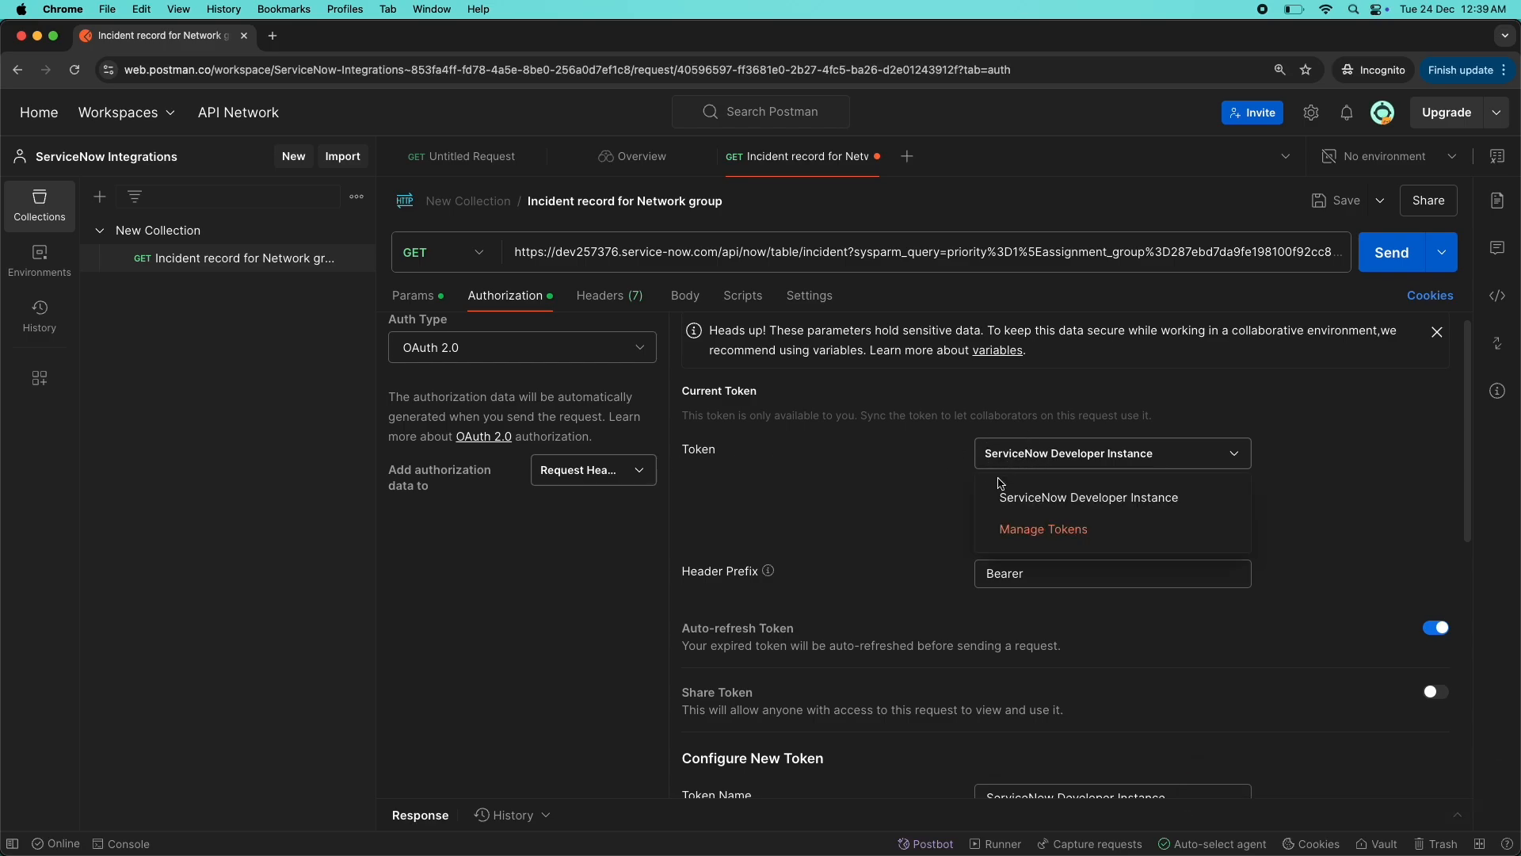
pyautogui.click(1001, 491)
# - Review the current token value, its header prefix and the access token URL in the OAuth 2.0 authorization settings
pyautogui.scroll(-3, 1007, 555)
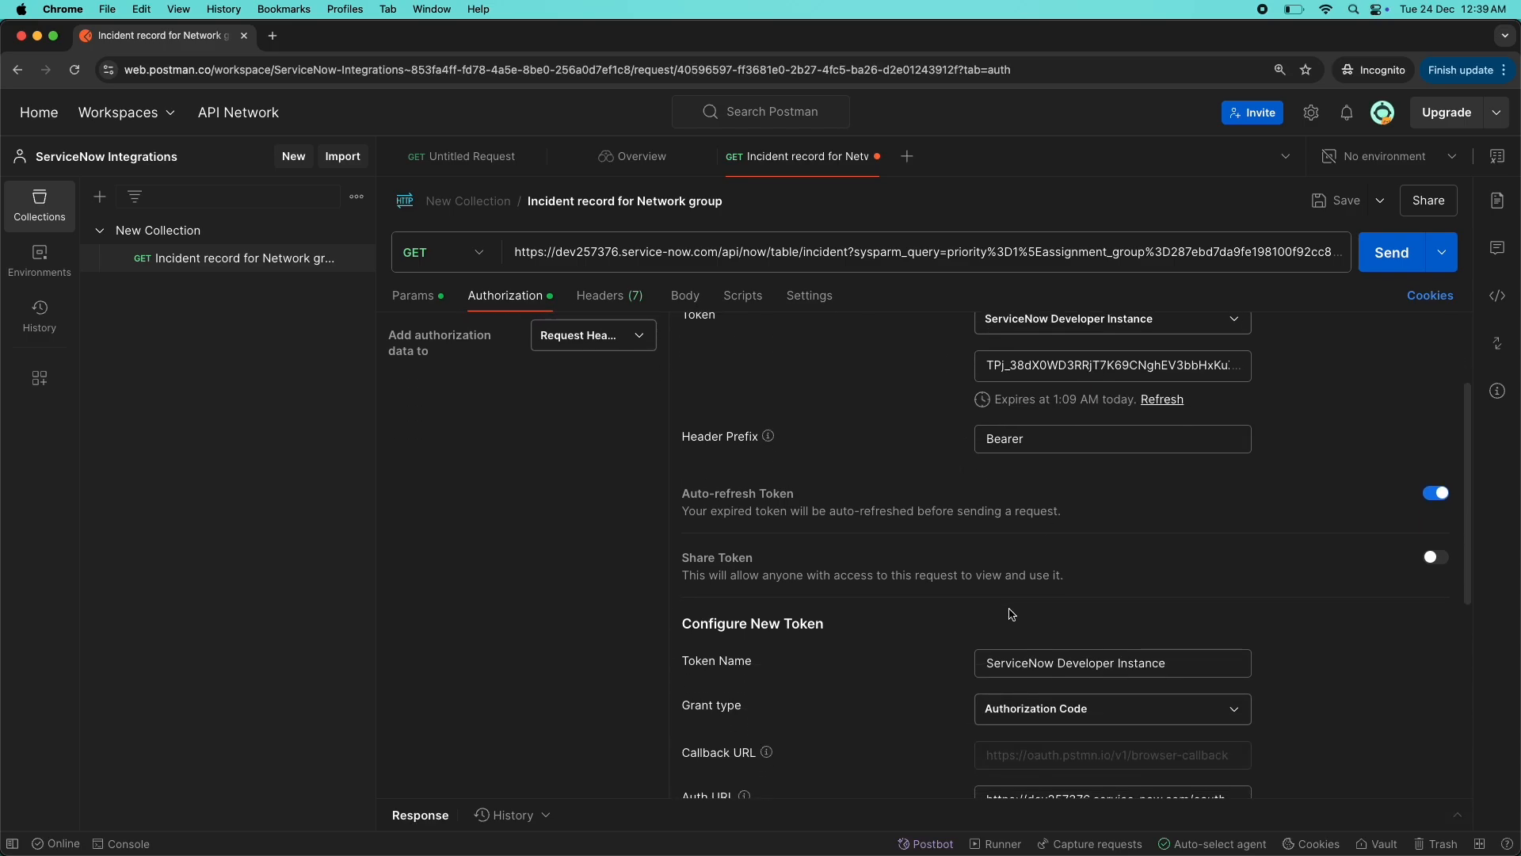
pyautogui.scroll(2, 935, 602)
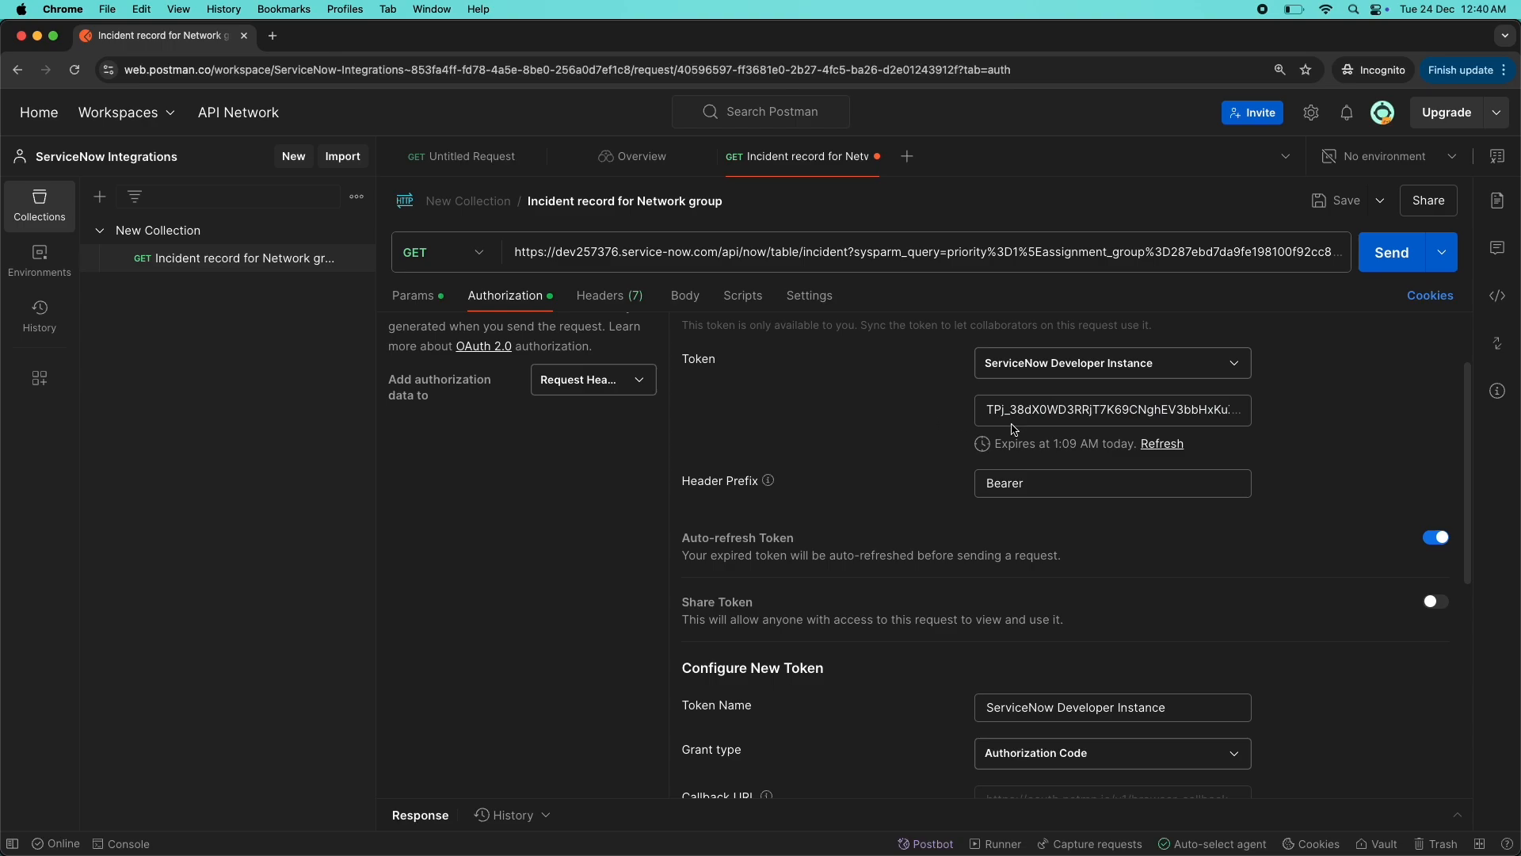
pyautogui.tripleClick(1012, 420)
pyautogui.click(917, 401)
pyautogui.scroll(-2, 863, 428)
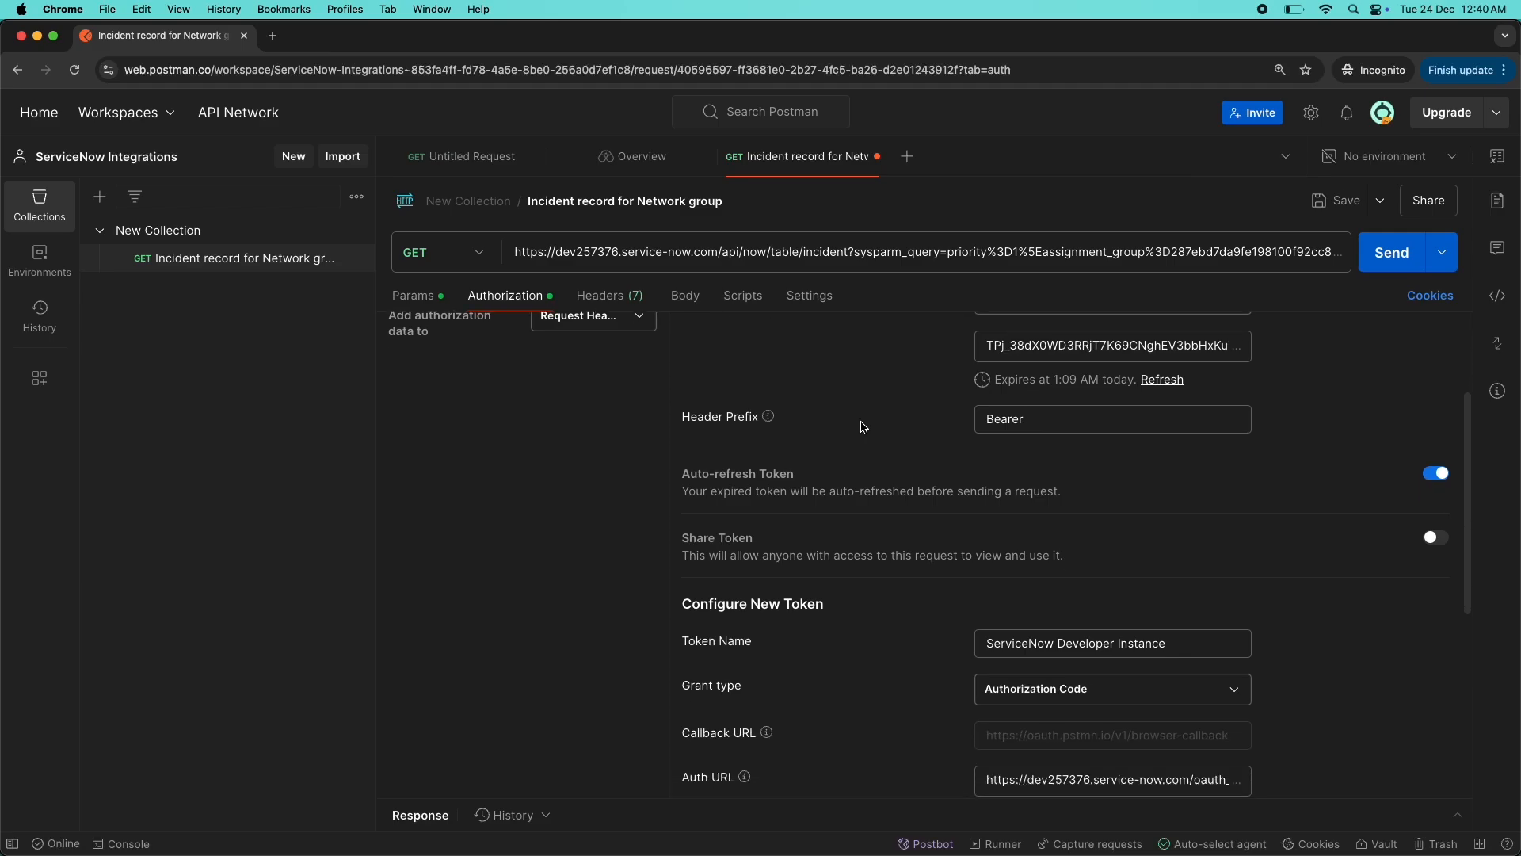
pyautogui.scroll(-3, 864, 428)
pyautogui.scroll(8, 864, 428)
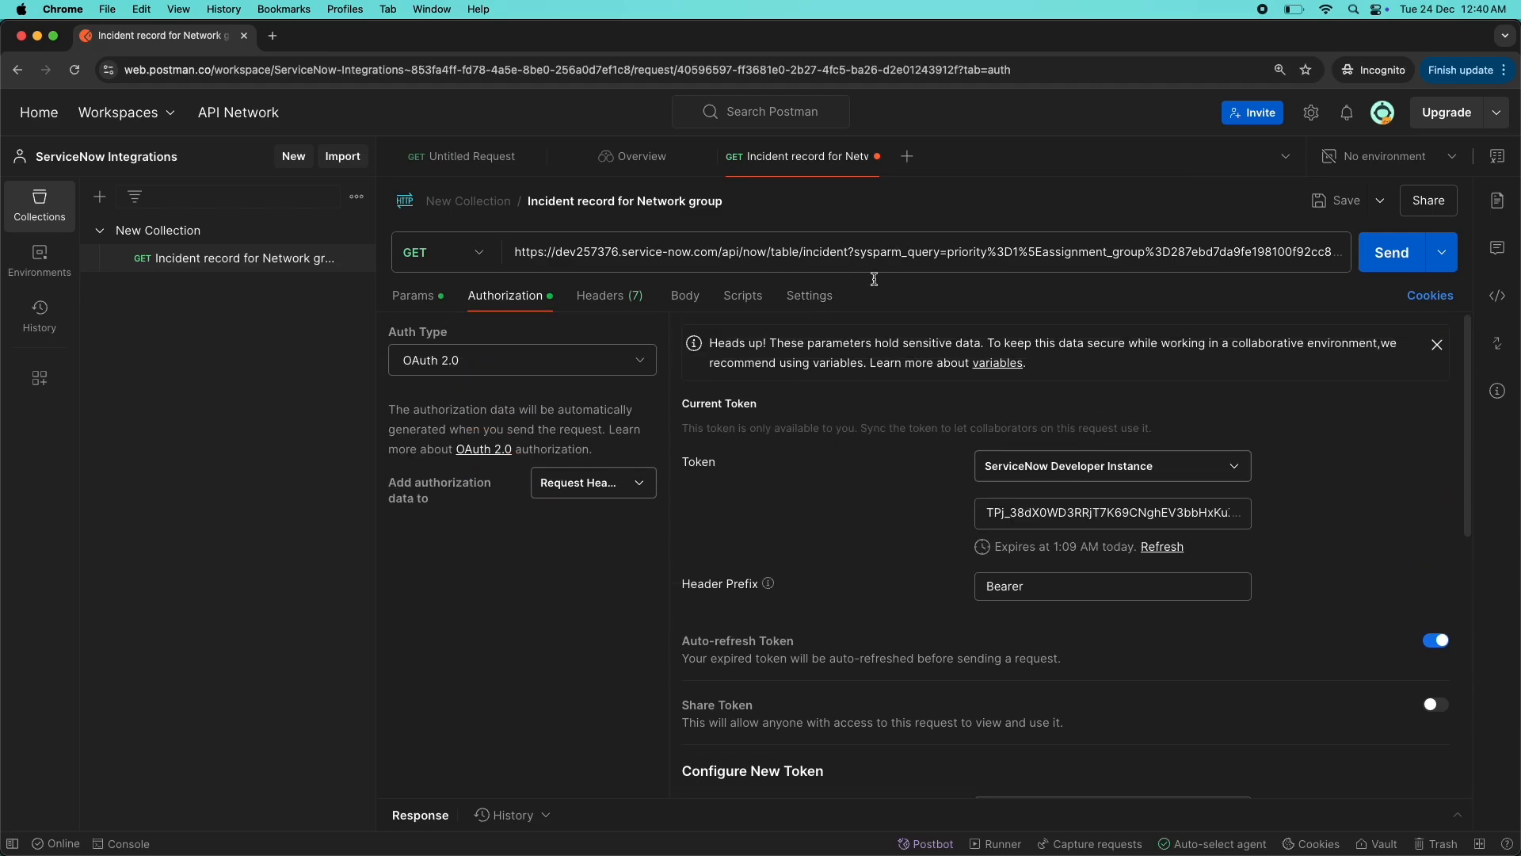
pyautogui.scroll(-6, 1007, 515)
pyautogui.doubleClick(1054, 569)
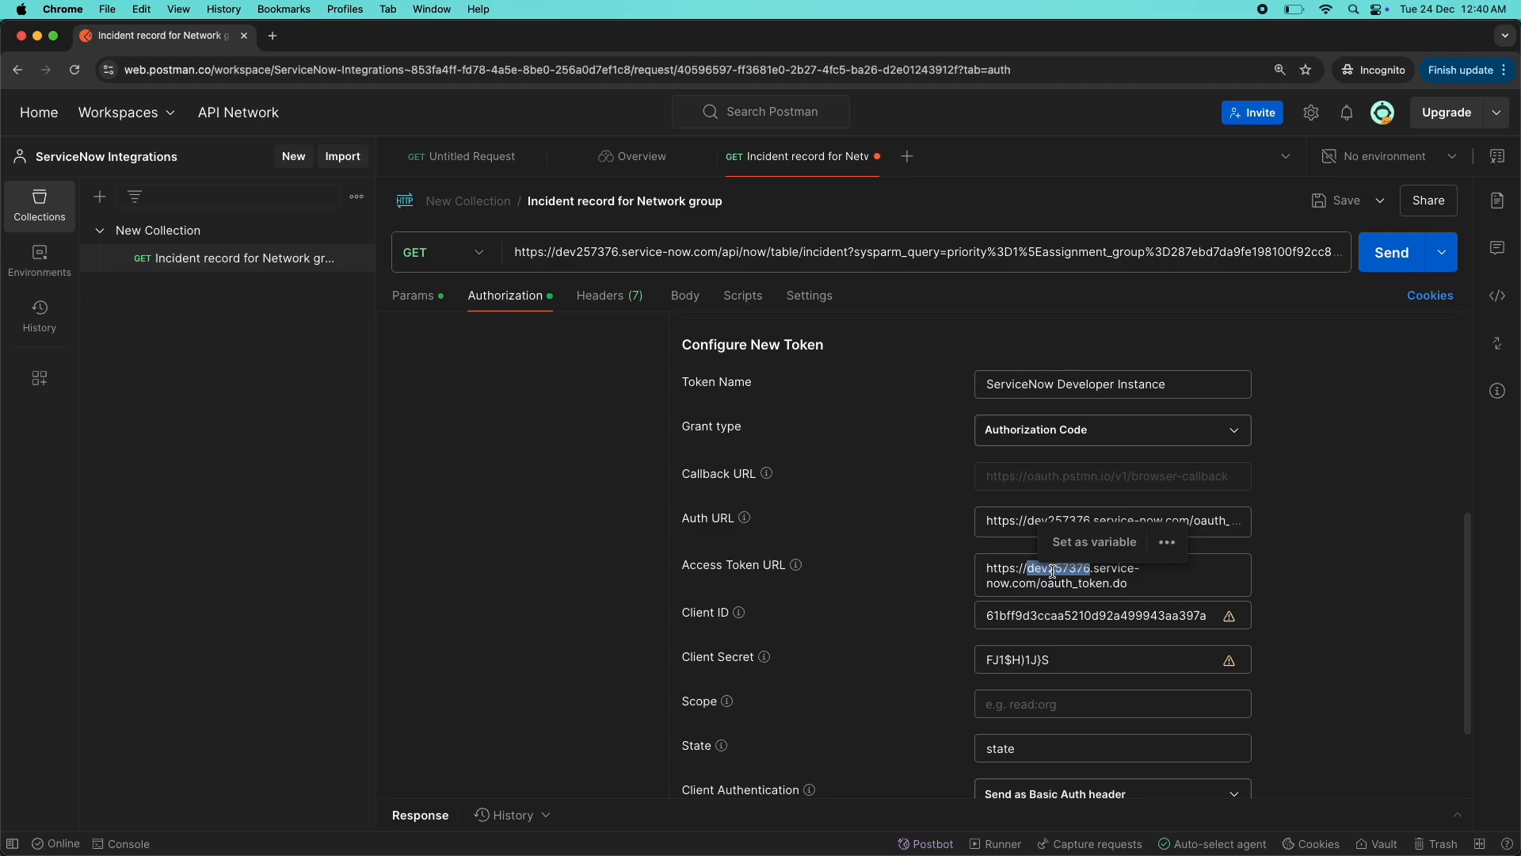
pyautogui.scroll(-1, 939, 582)
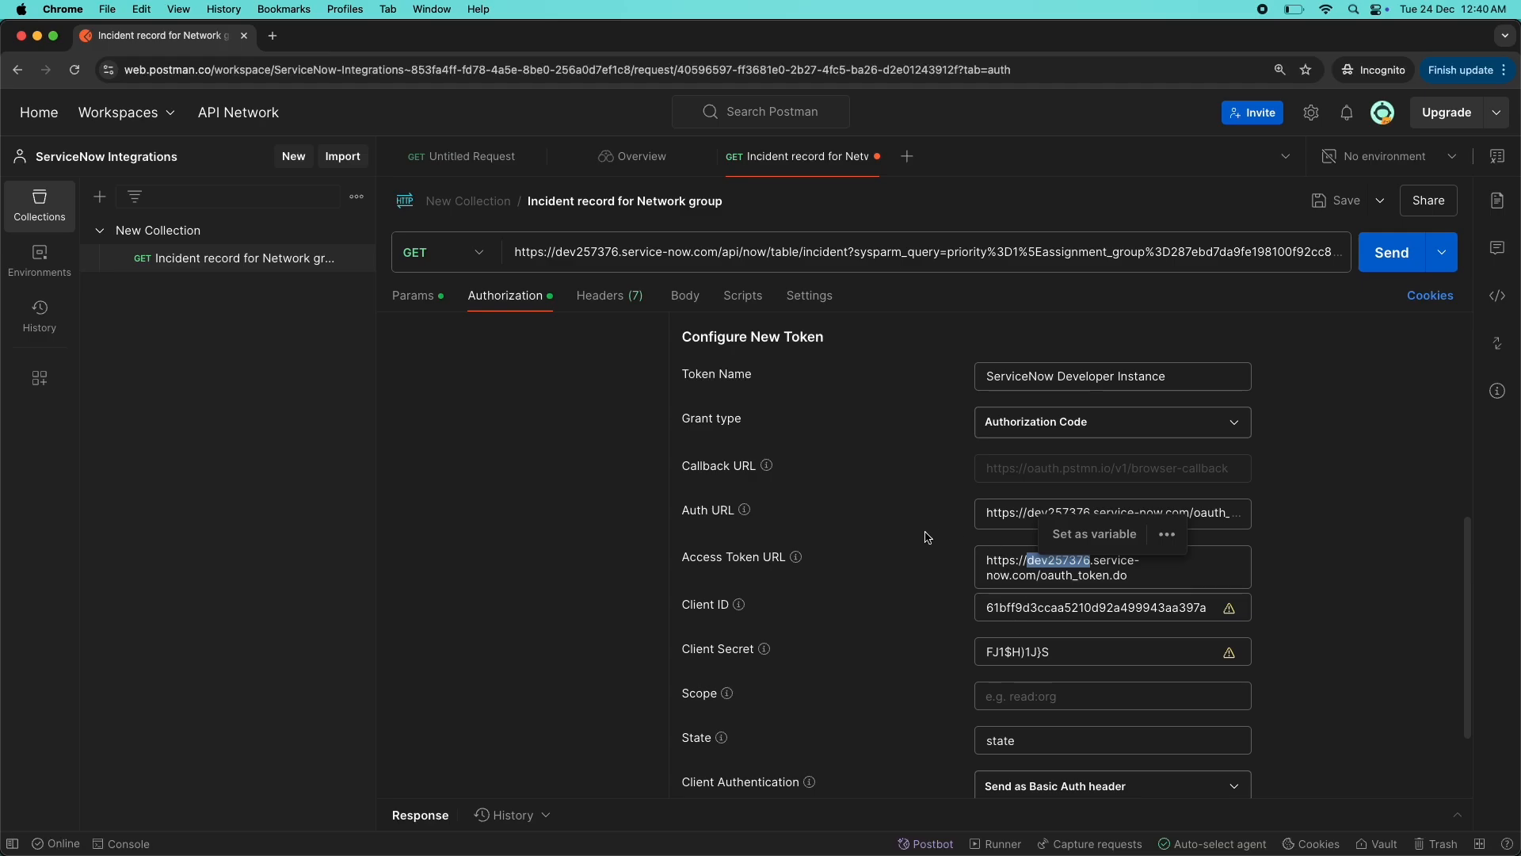
pyautogui.scroll(5, 924, 542)
pyautogui.tripleClick(1018, 444)
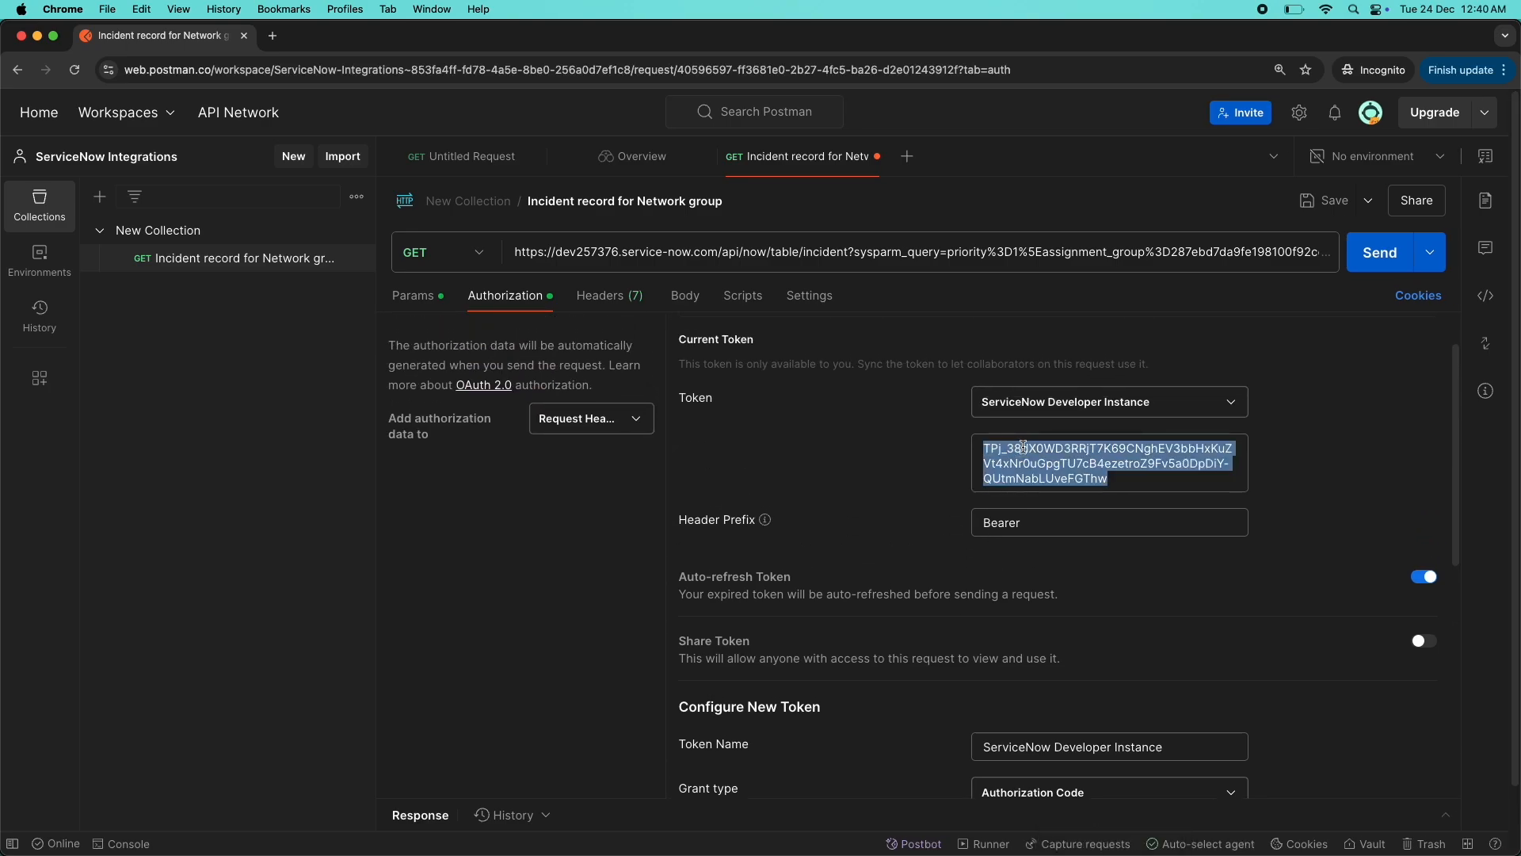
pyautogui.click(875, 454)
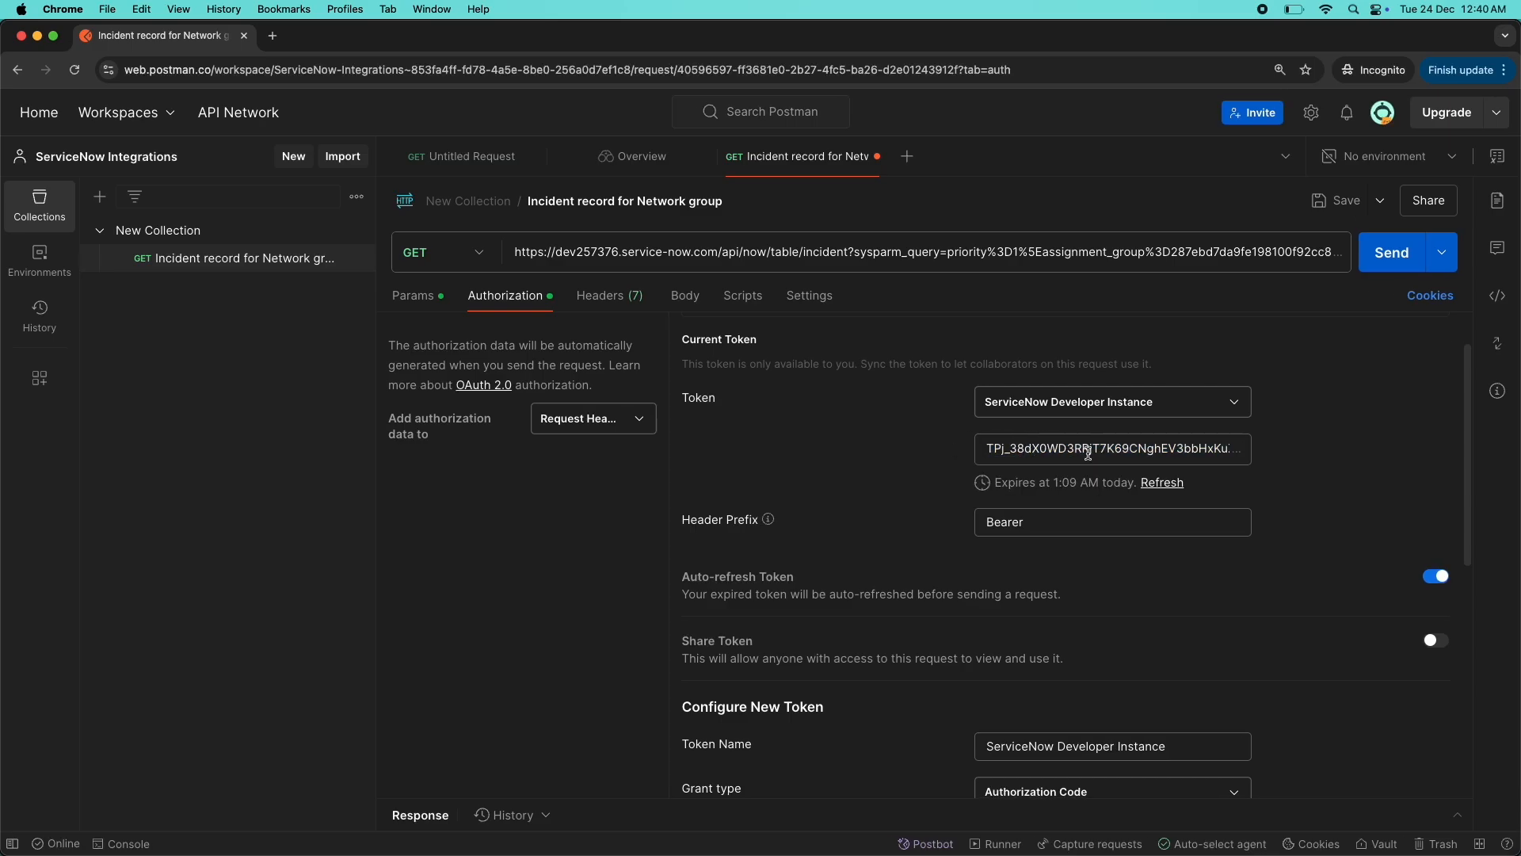
# - Send the authorized incident GET request and enlarge the response area to read the returned JSON records
pyautogui.scroll(-10, 911, 458)
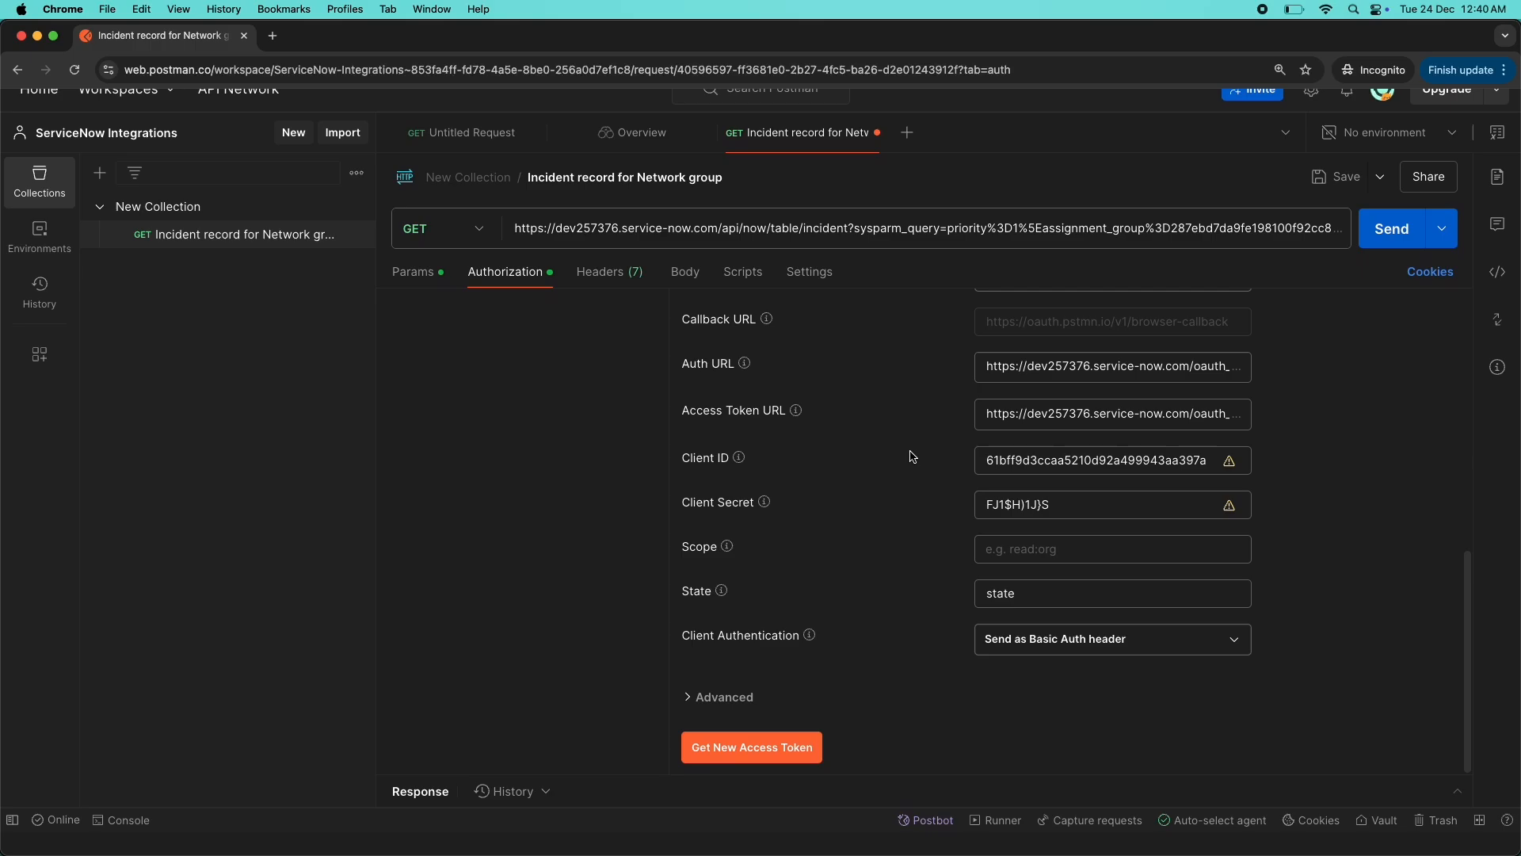
pyautogui.click(1382, 265)
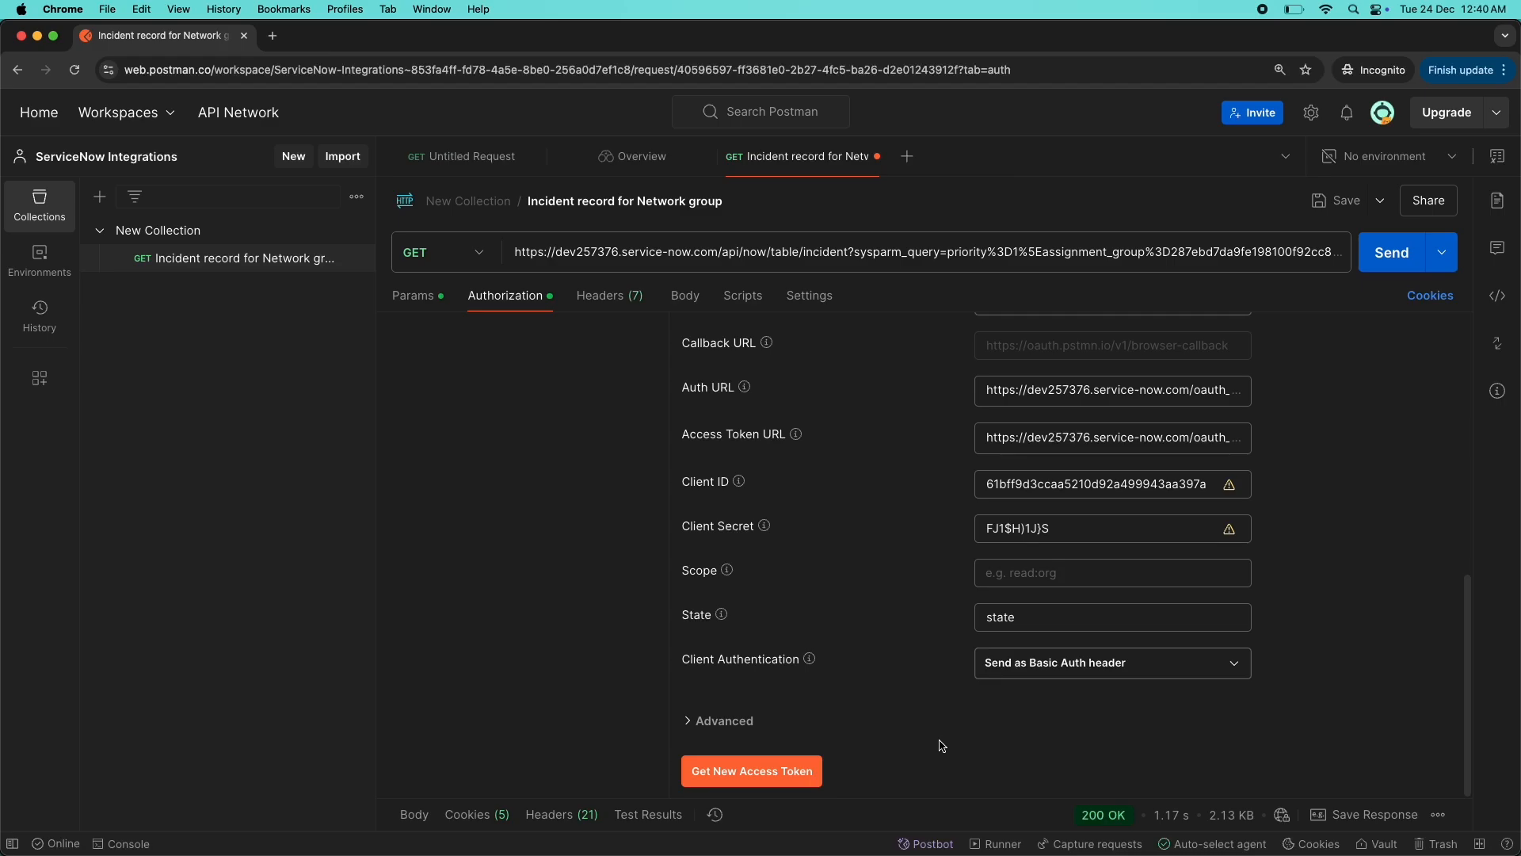
pyautogui.moveTo(978, 799); pyautogui.dragTo(963, 480)
pyautogui.scroll(-8, 803, 639)
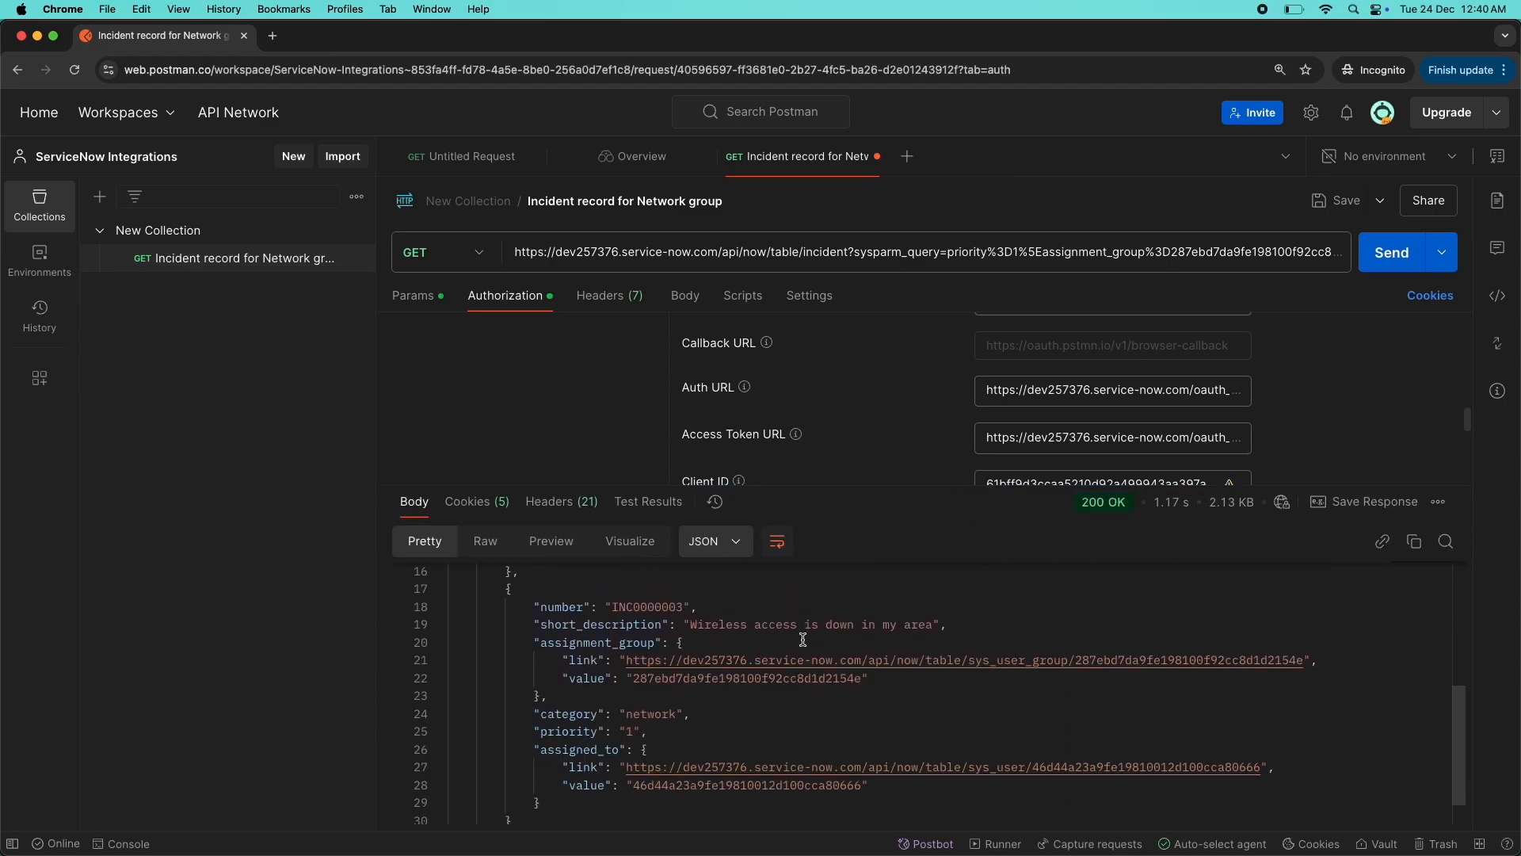
pyautogui.scroll(3, 803, 639)
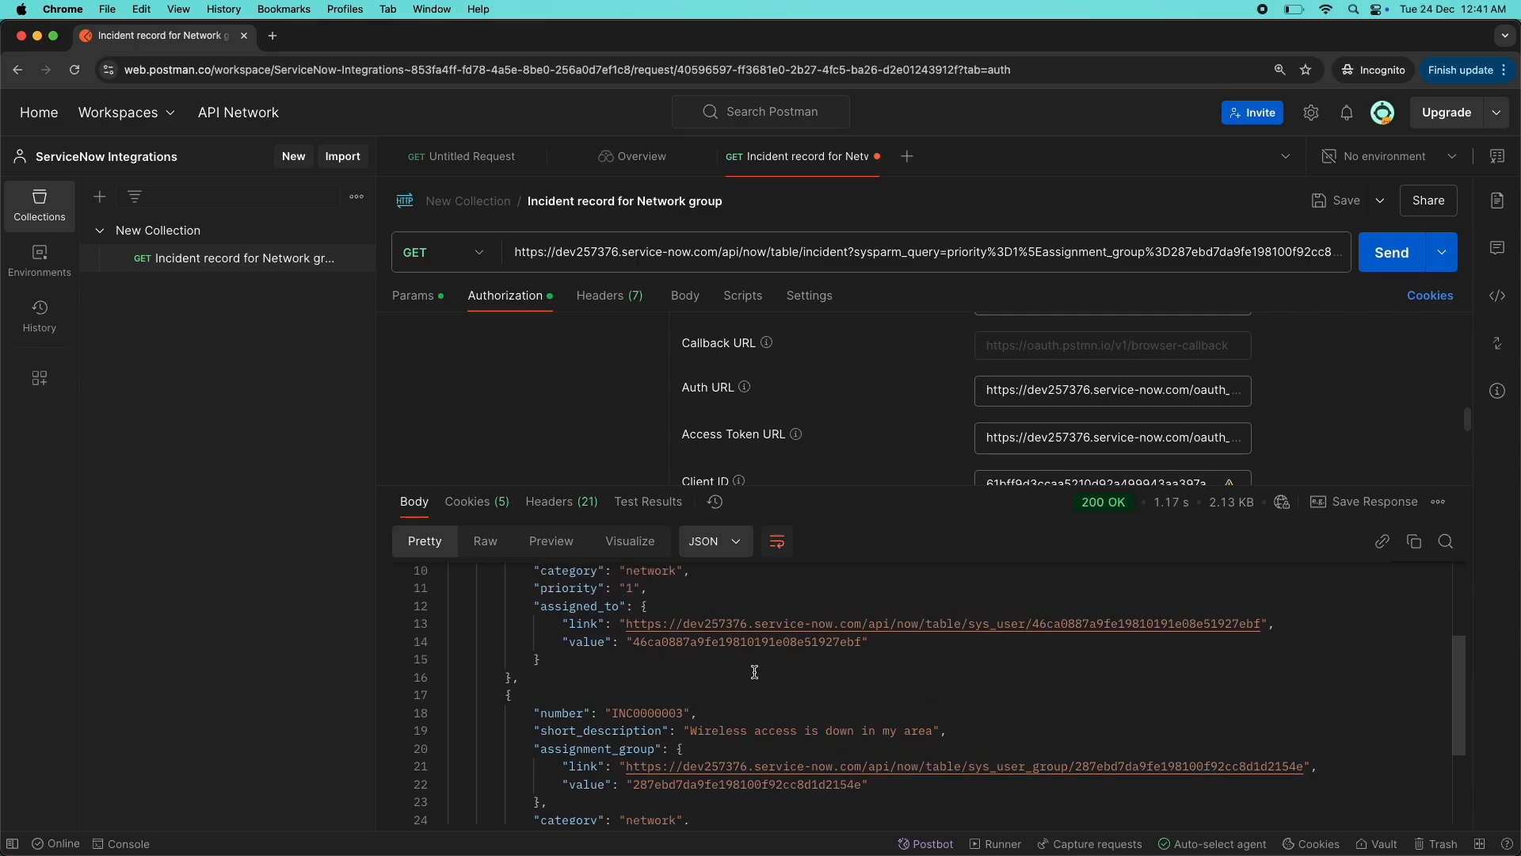
pyautogui.scroll(4, 754, 672)
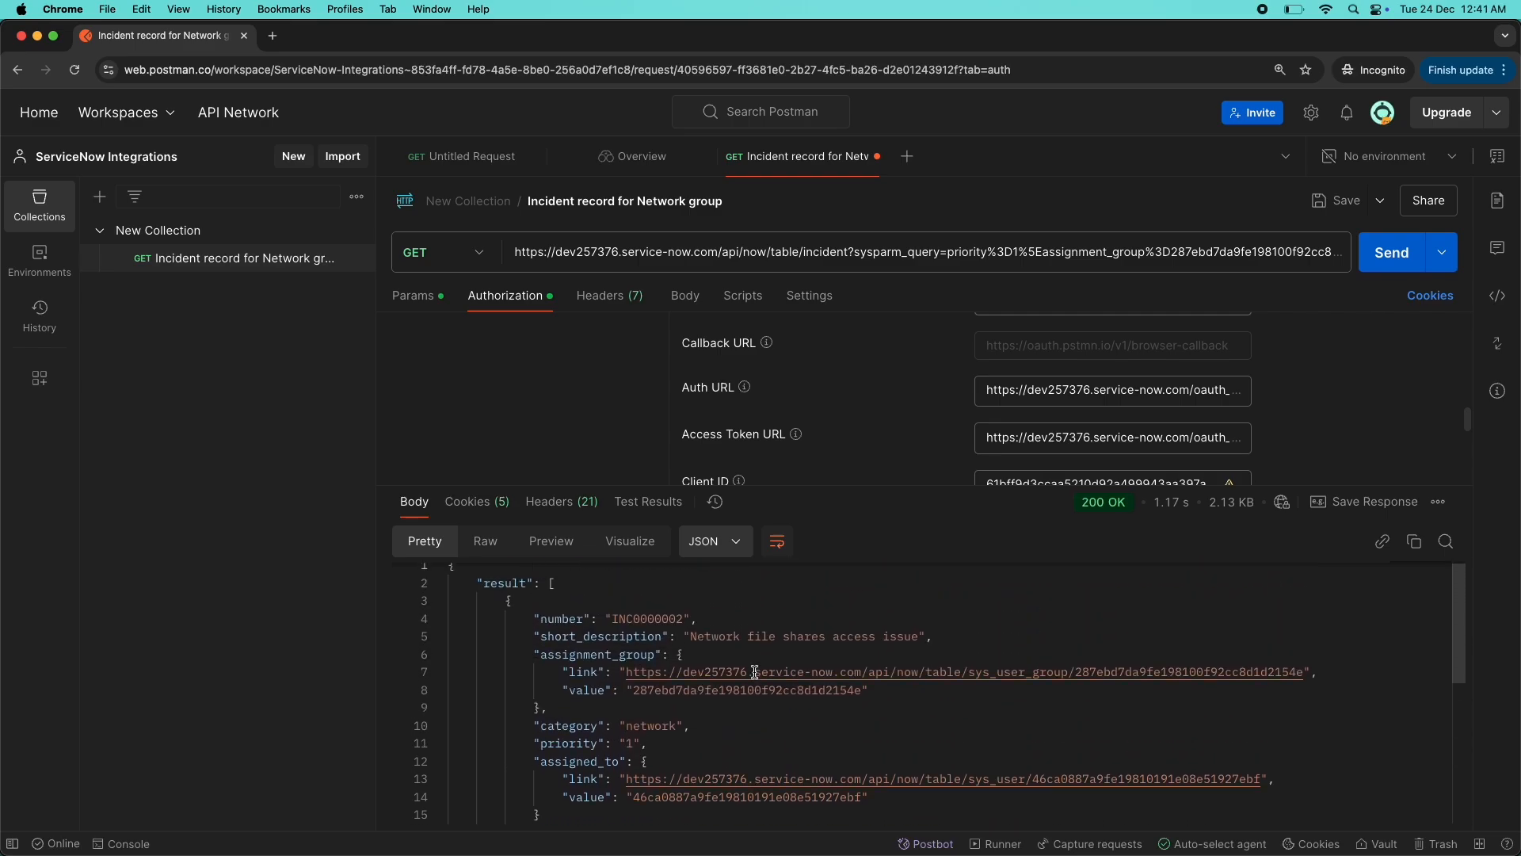
pyautogui.scroll(-4, 836, 431)
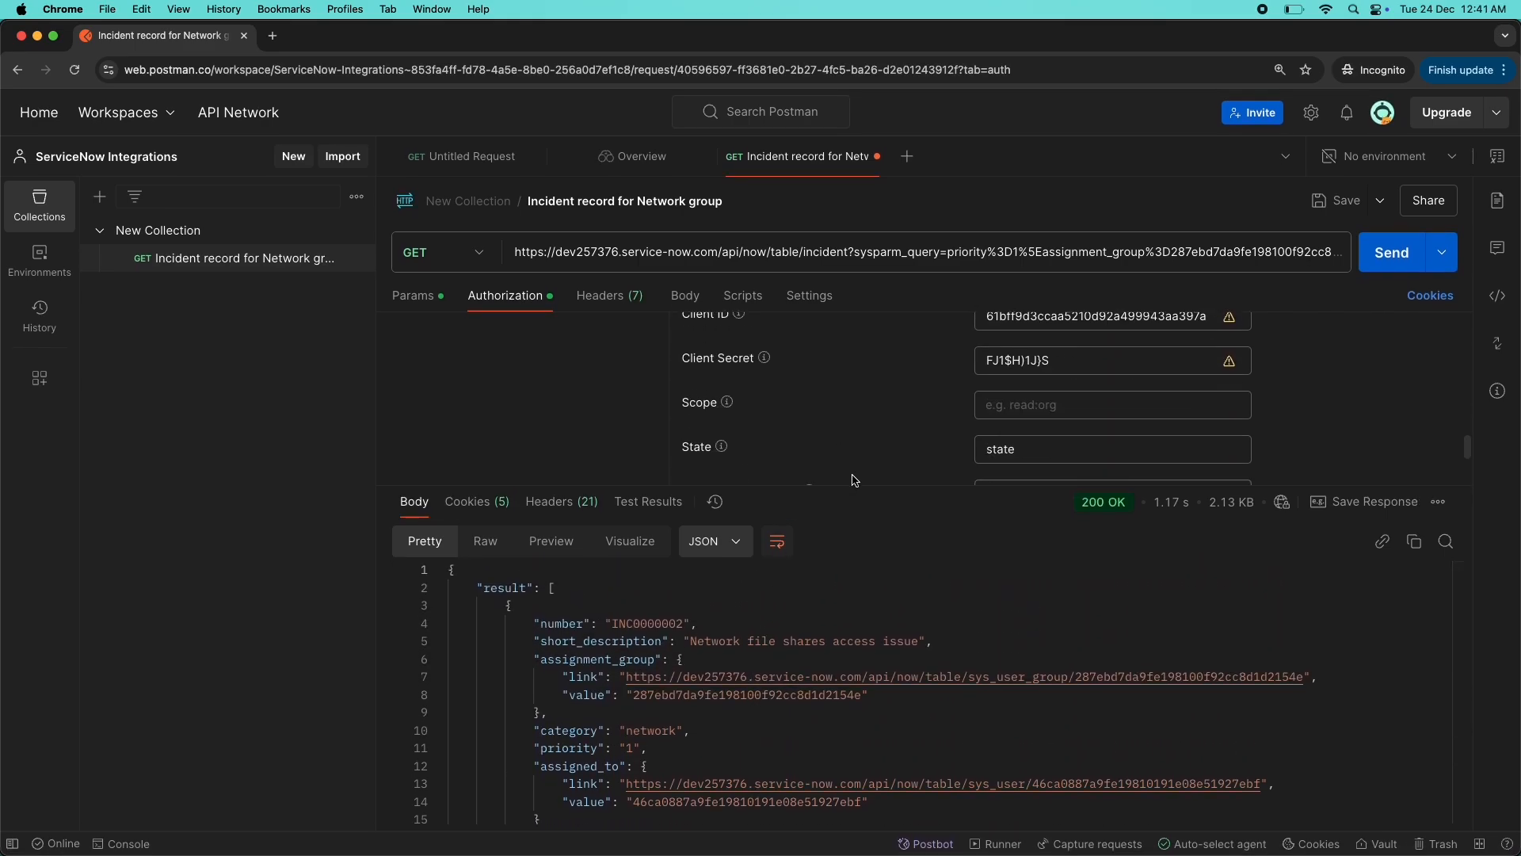
# - Shrink the response area, request another access token and allow PostMan to connect to the ServiceNow account
pyautogui.moveTo(854, 487); pyautogui.dragTo(863, 639)
pyautogui.scroll(3, 927, 516)
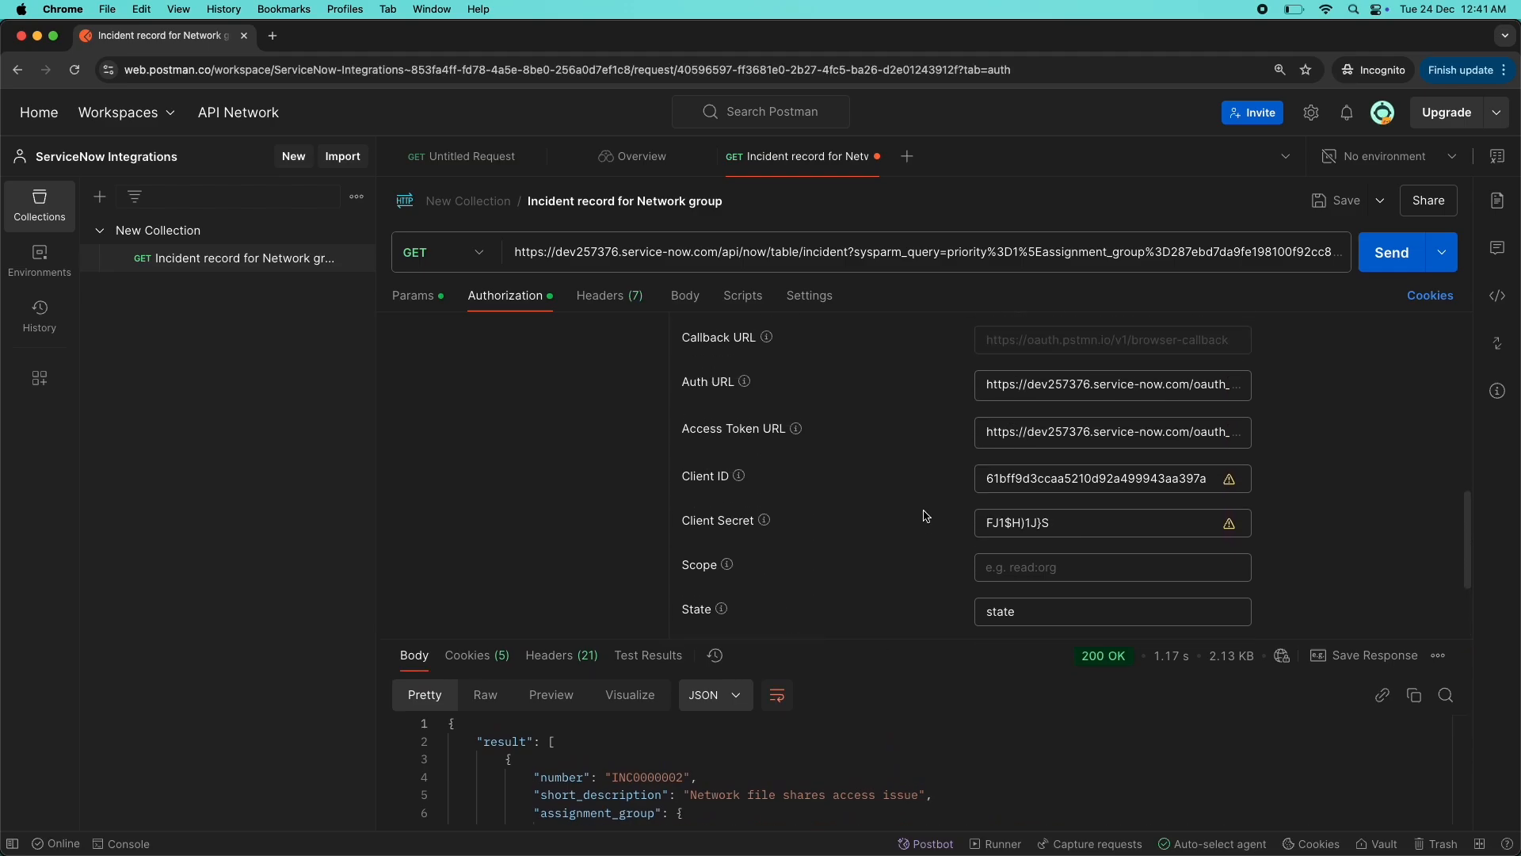
pyautogui.scroll(-2, 927, 516)
pyautogui.scroll(-2, 927, 515)
pyautogui.click(779, 612)
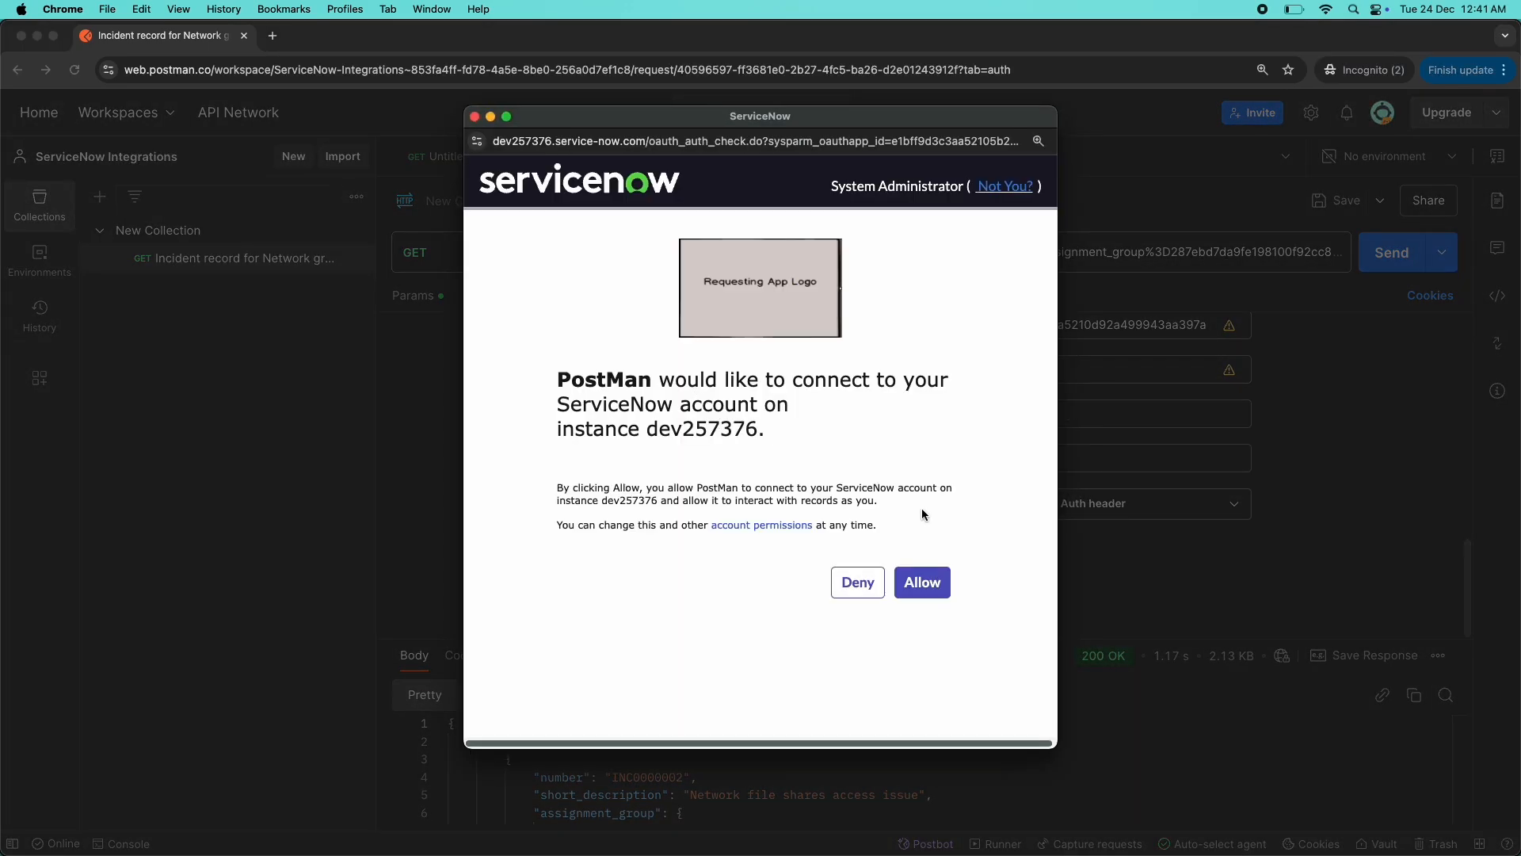
pyautogui.click(932, 578)
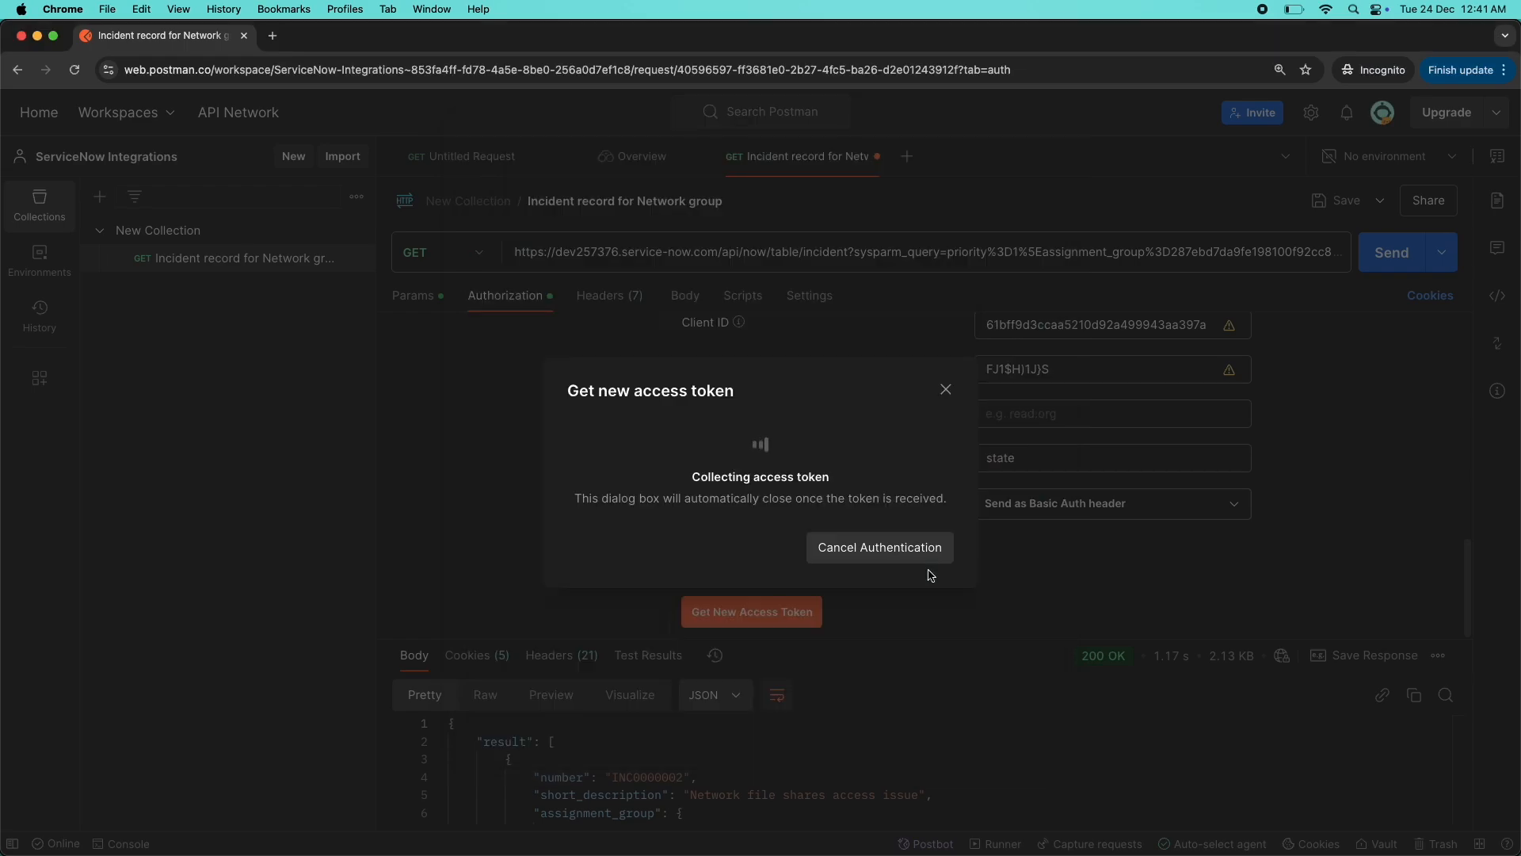
pyautogui.click(922, 561)
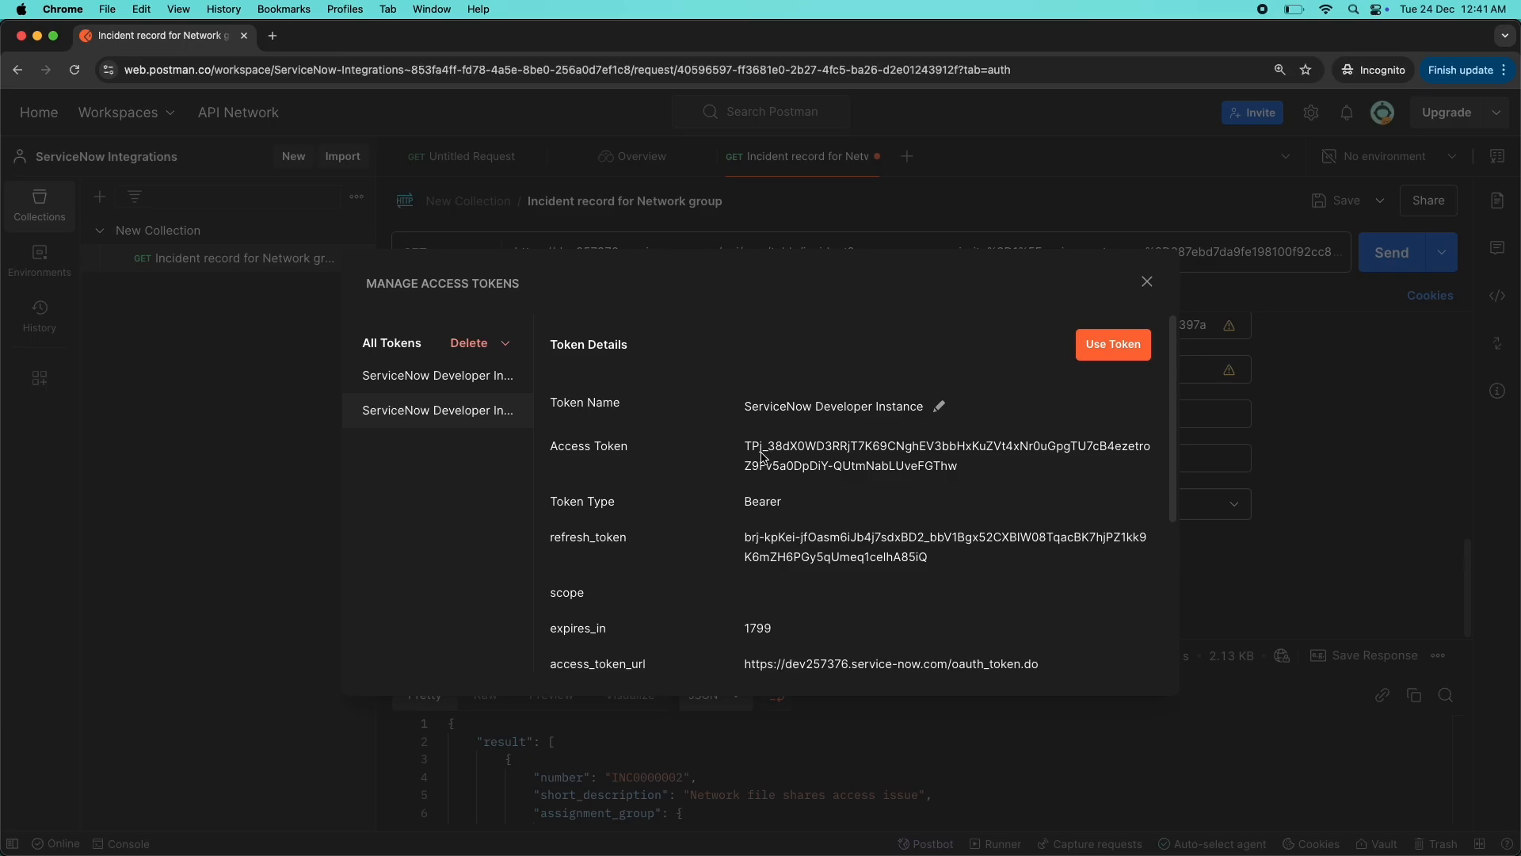
# - Check the access token and refresh token lifespans in ServiceNow's PostMan application registry record, and return to Postman's token details
pyautogui.press('super+grave')
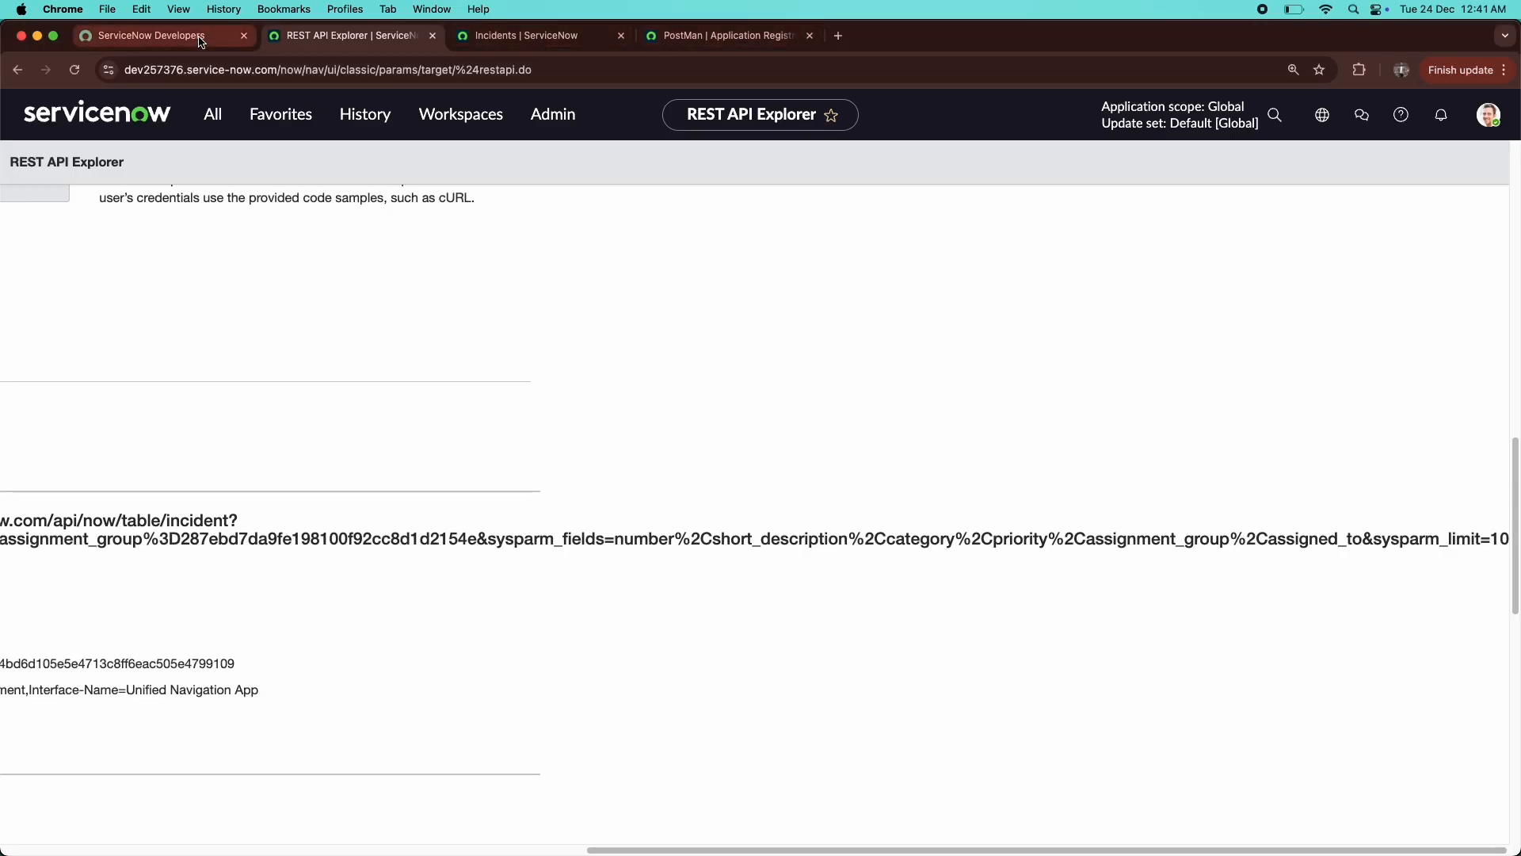
pyautogui.click(699, 37)
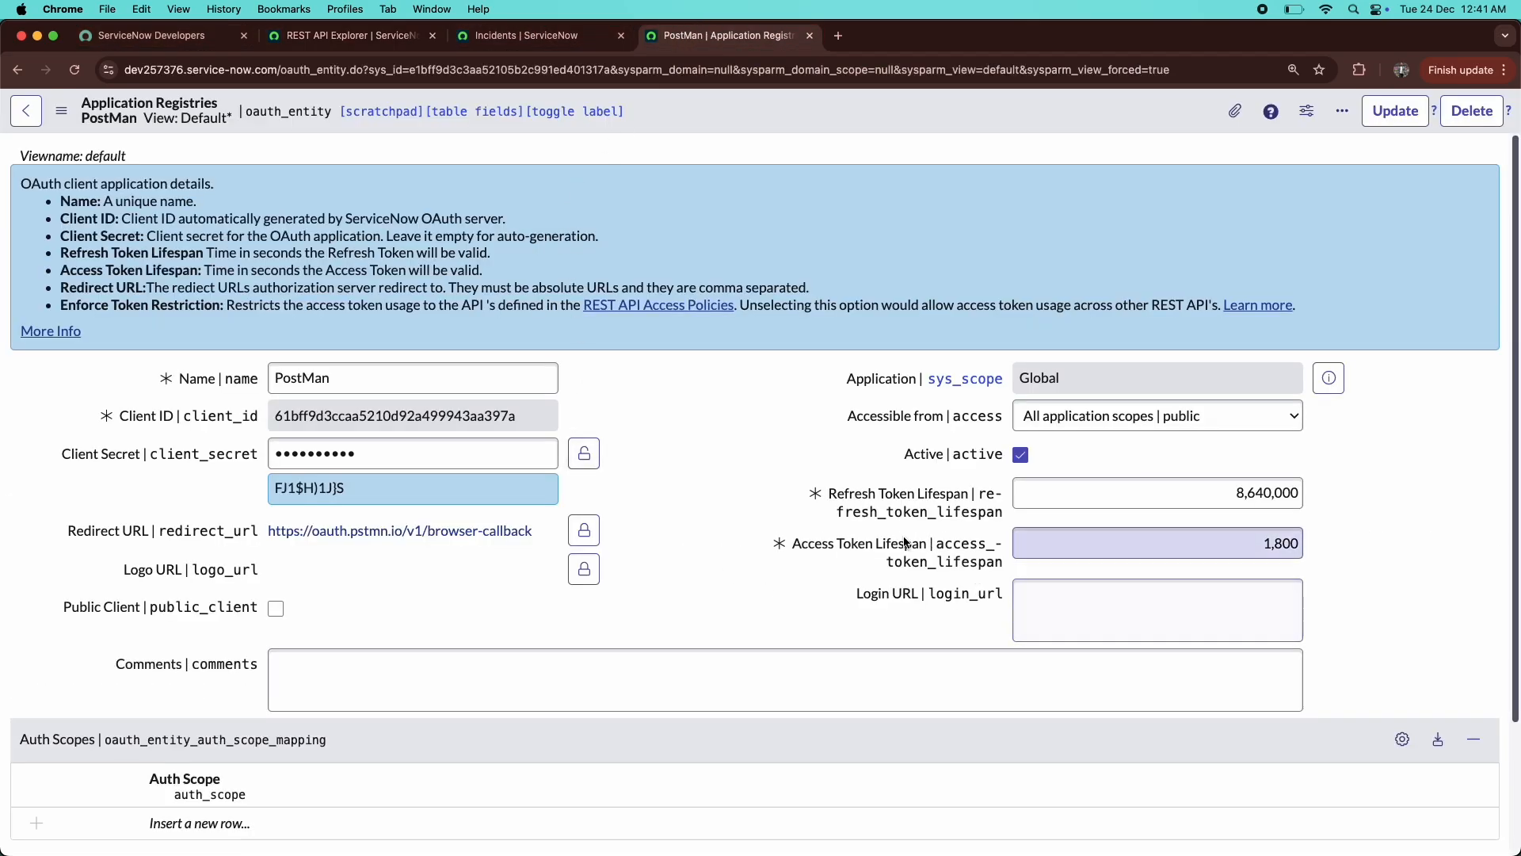
pyautogui.doubleClick(718, 545)
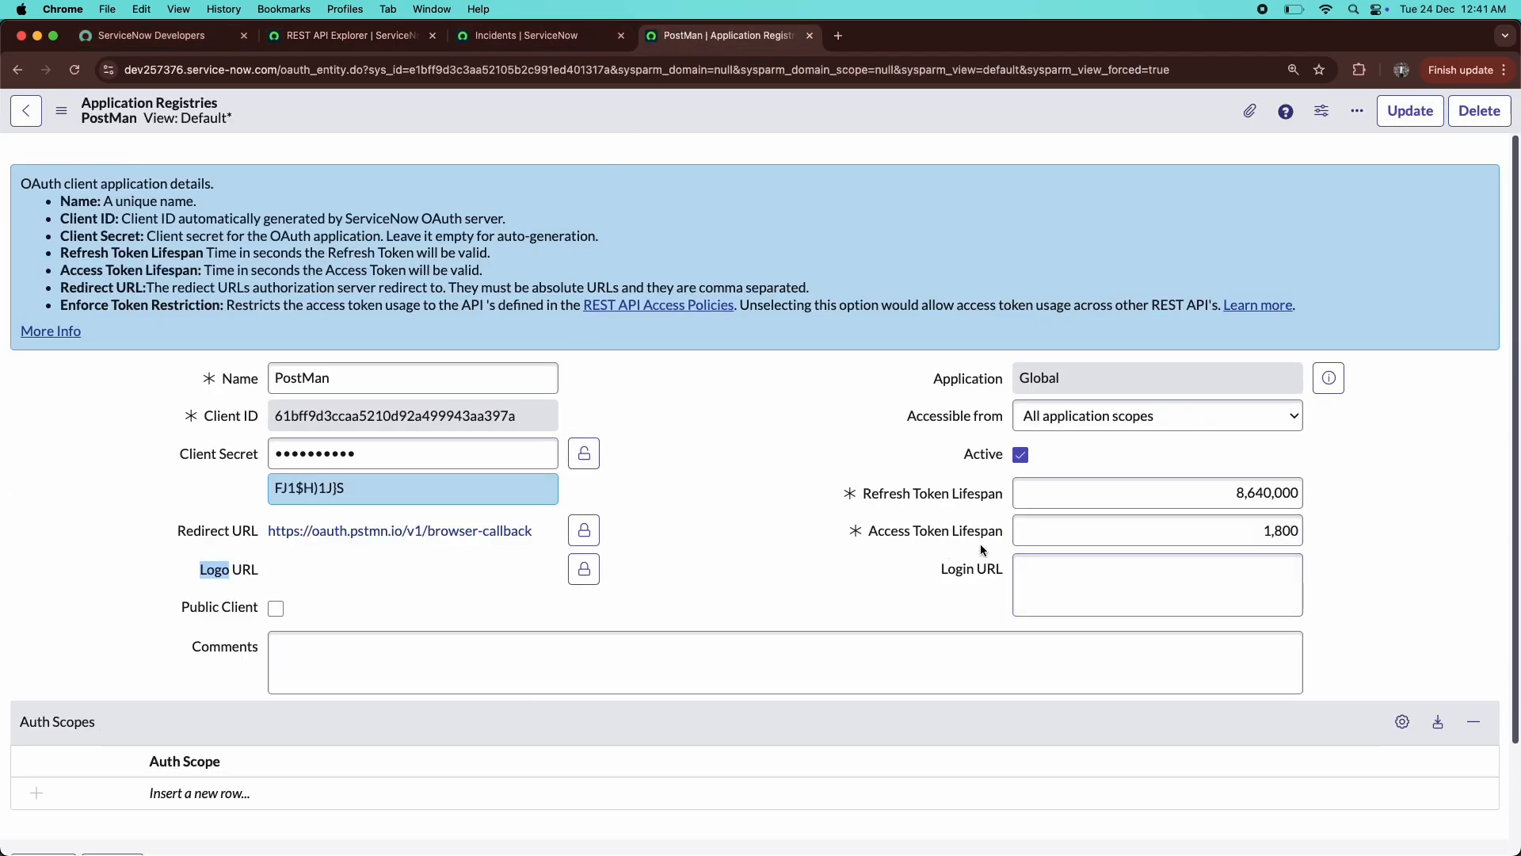
pyautogui.doubleClick(1149, 531)
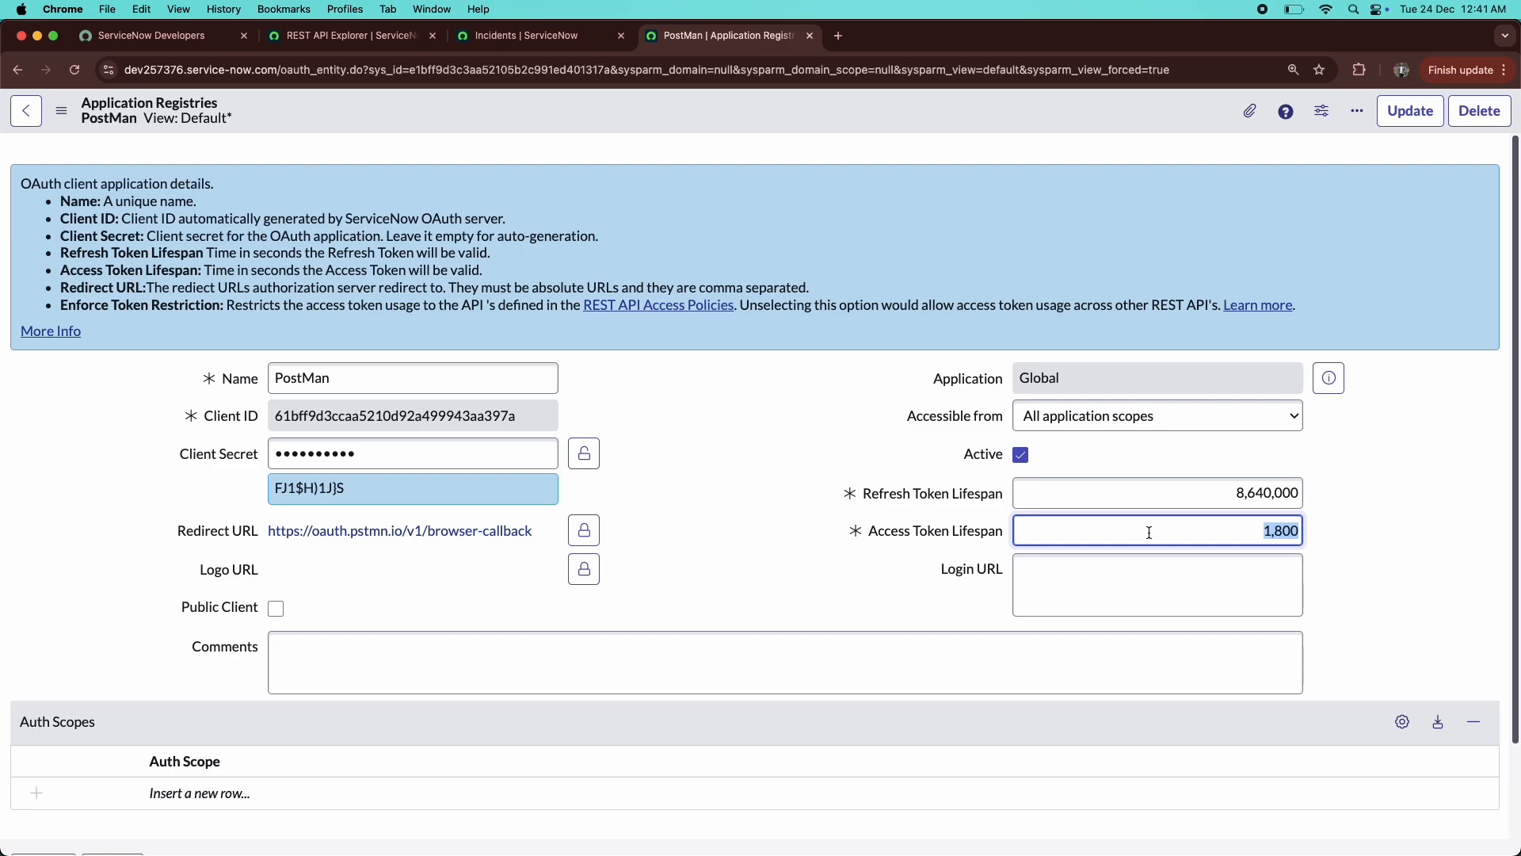
pyautogui.doubleClick(1397, 497)
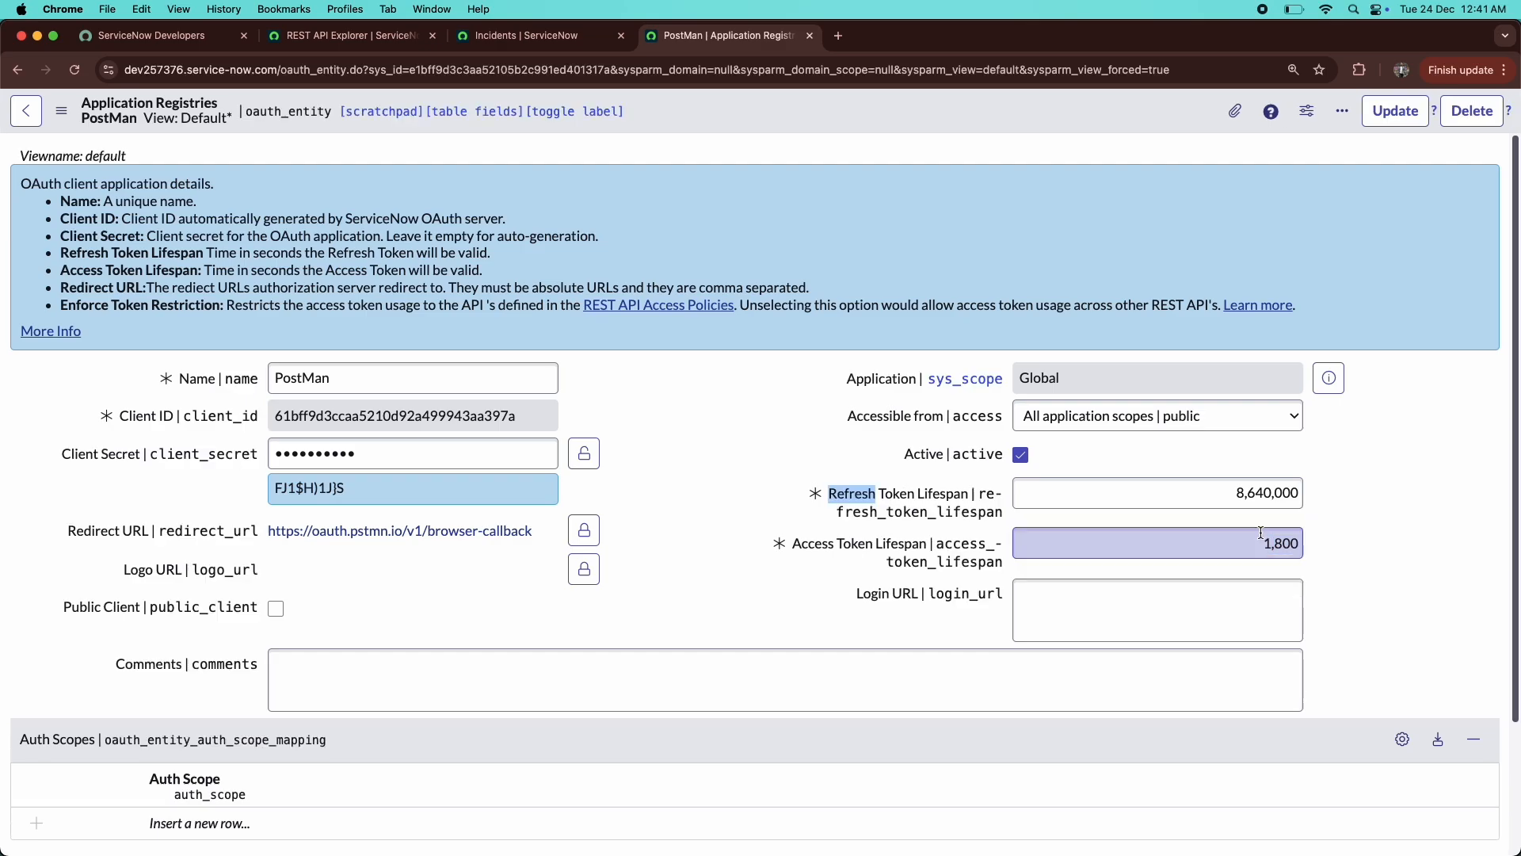
pyautogui.click(1268, 531)
pyautogui.doubleClick(1398, 497)
pyautogui.moveTo(1266, 530); pyautogui.dragTo(1335, 527)
pyautogui.click(1334, 526)
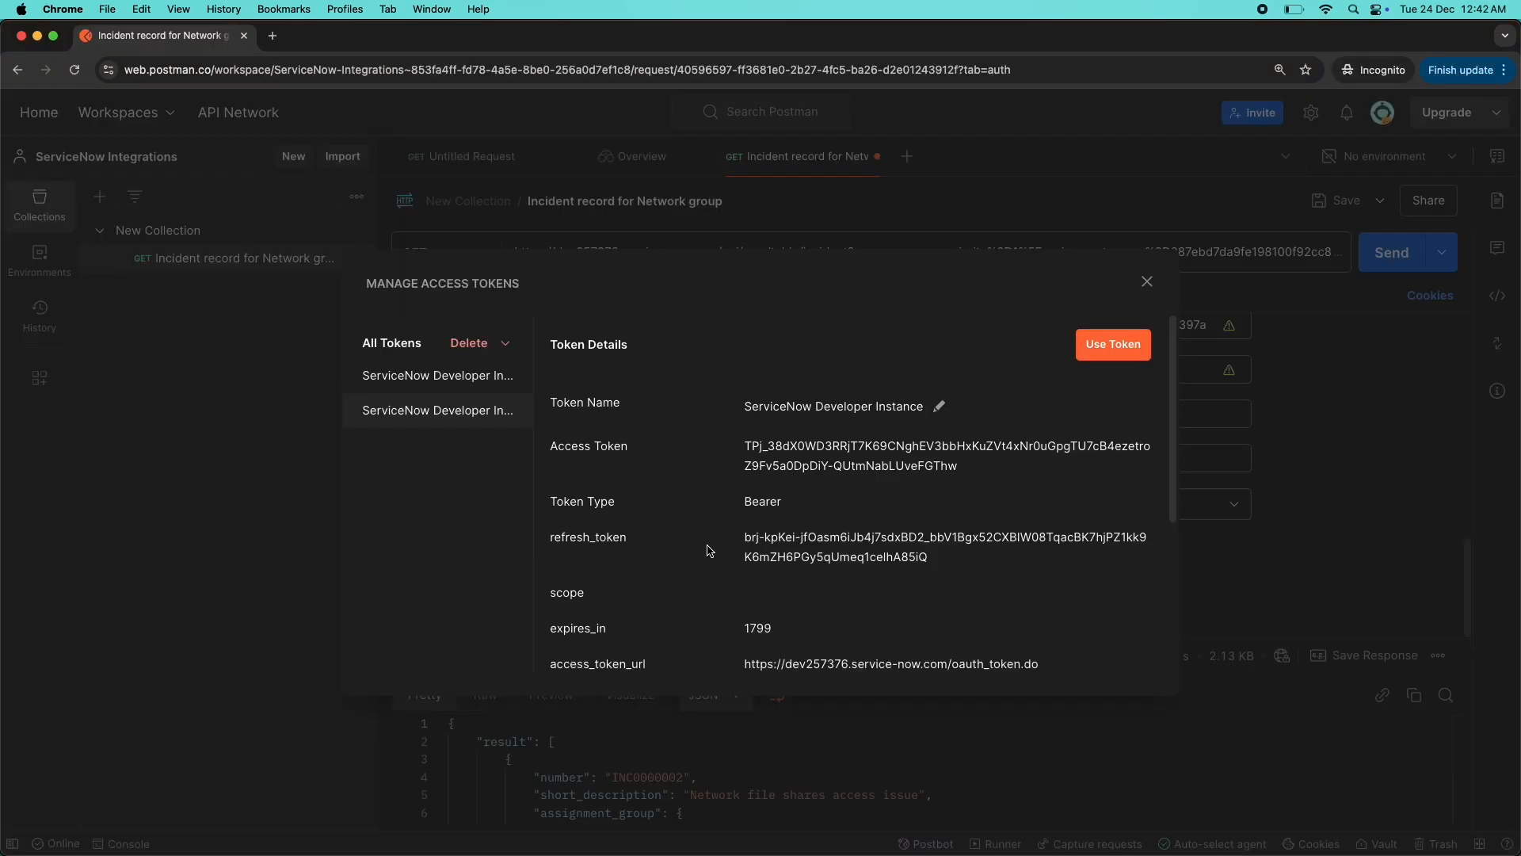
# - Close the token details and review the request's current token, auto-refresh option and new token configuration
pyautogui.scroll(-2, 721, 557)
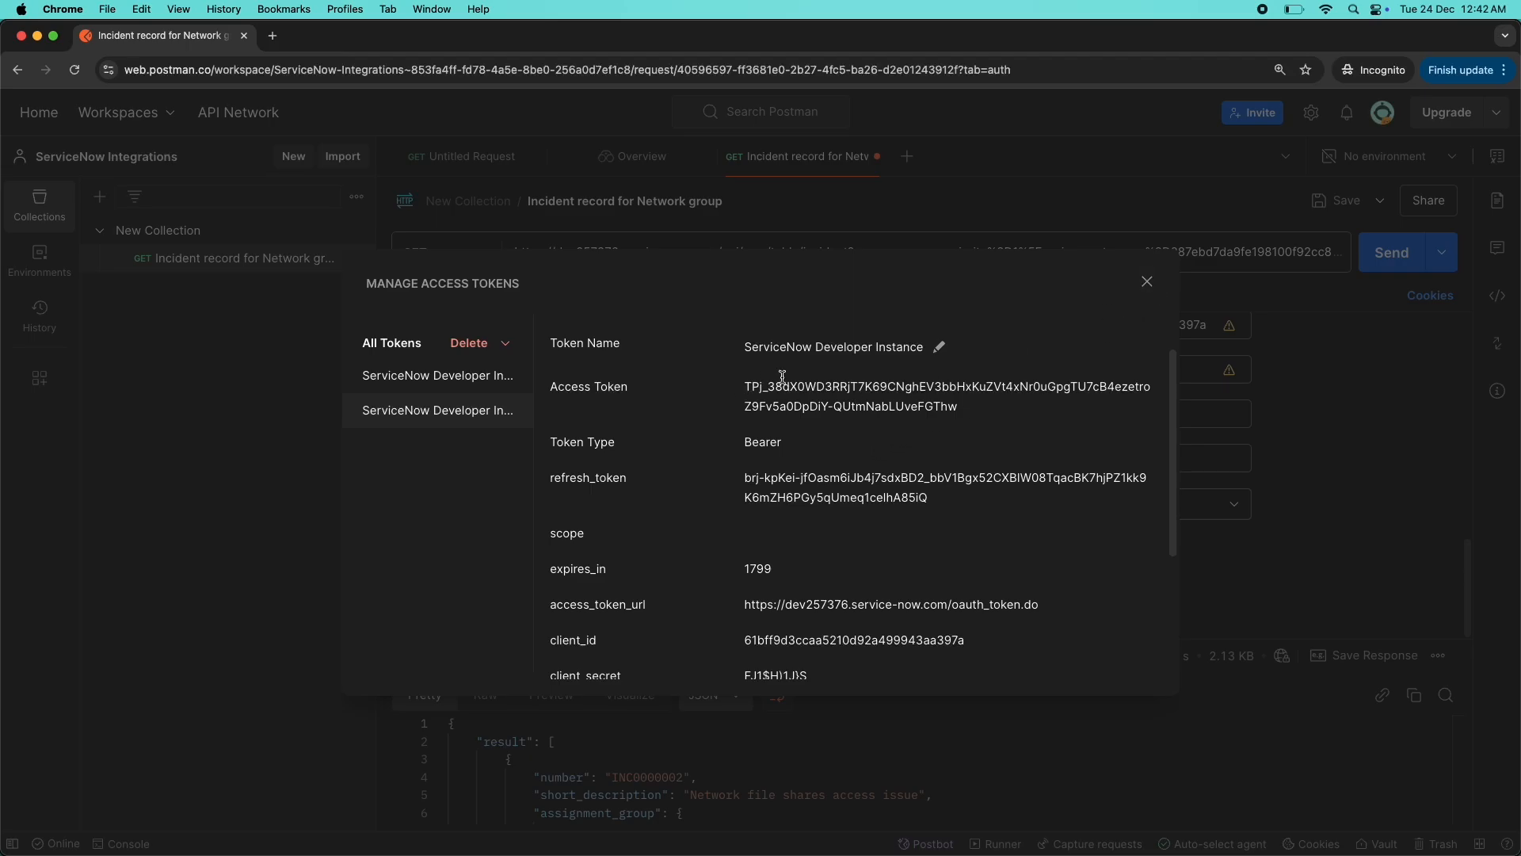
pyautogui.click(1136, 292)
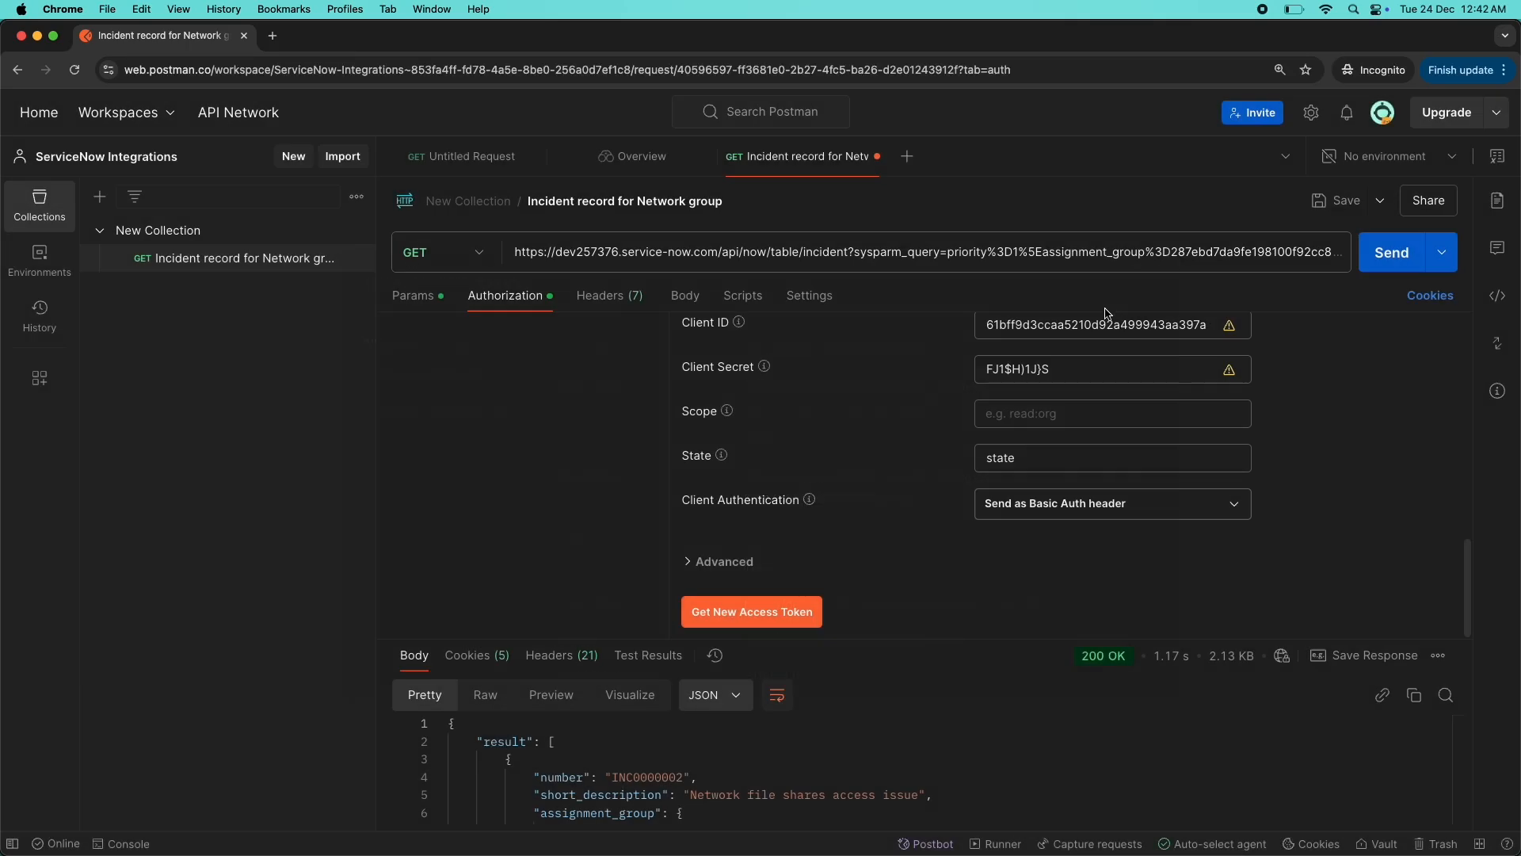
pyautogui.scroll(5, 891, 391)
pyautogui.scroll(-2, 890, 391)
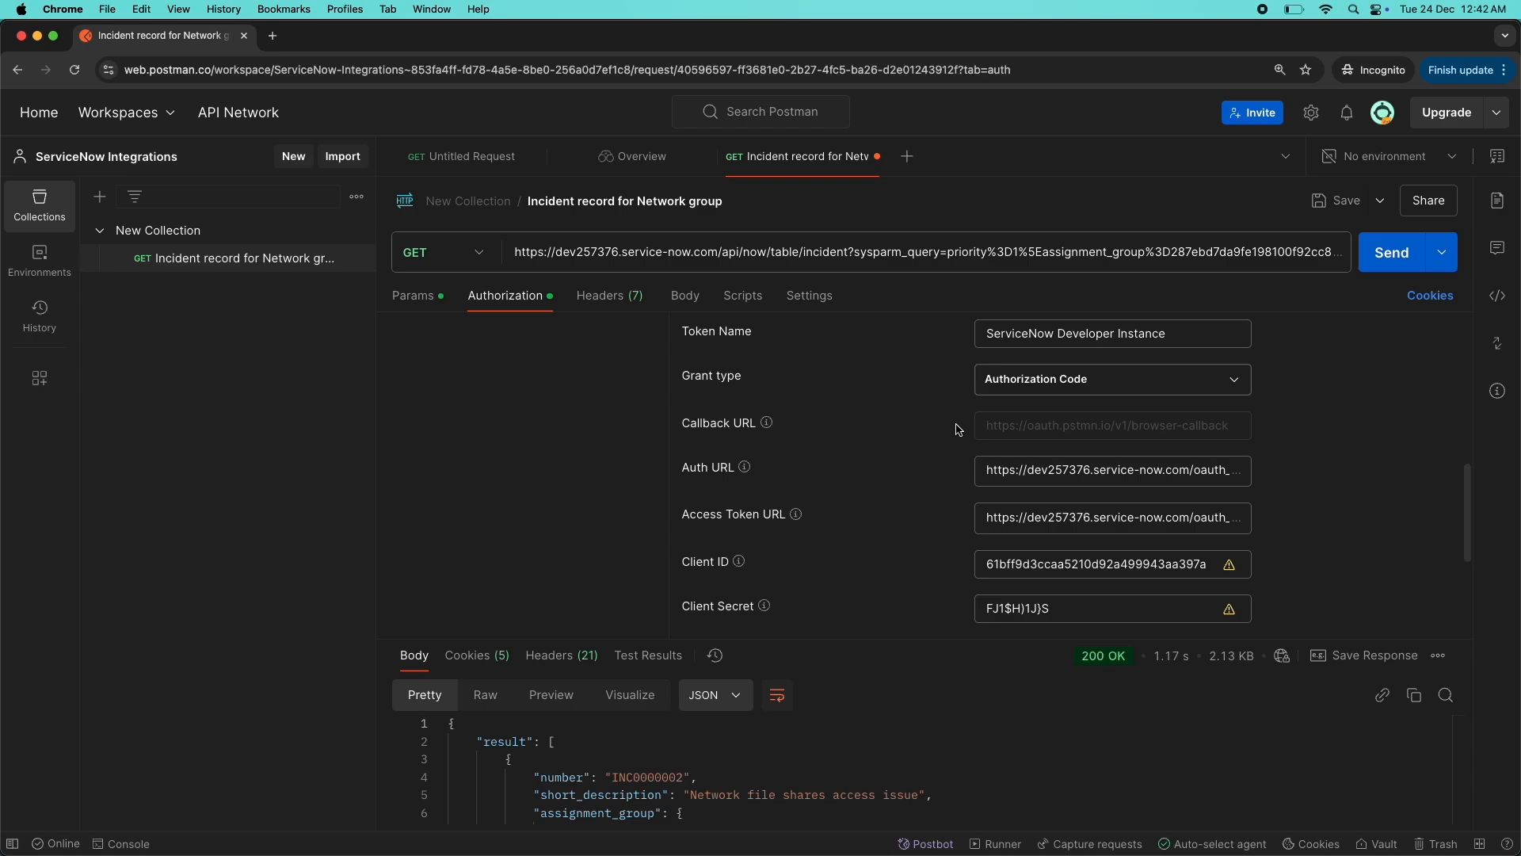
pyautogui.scroll(10, 957, 428)
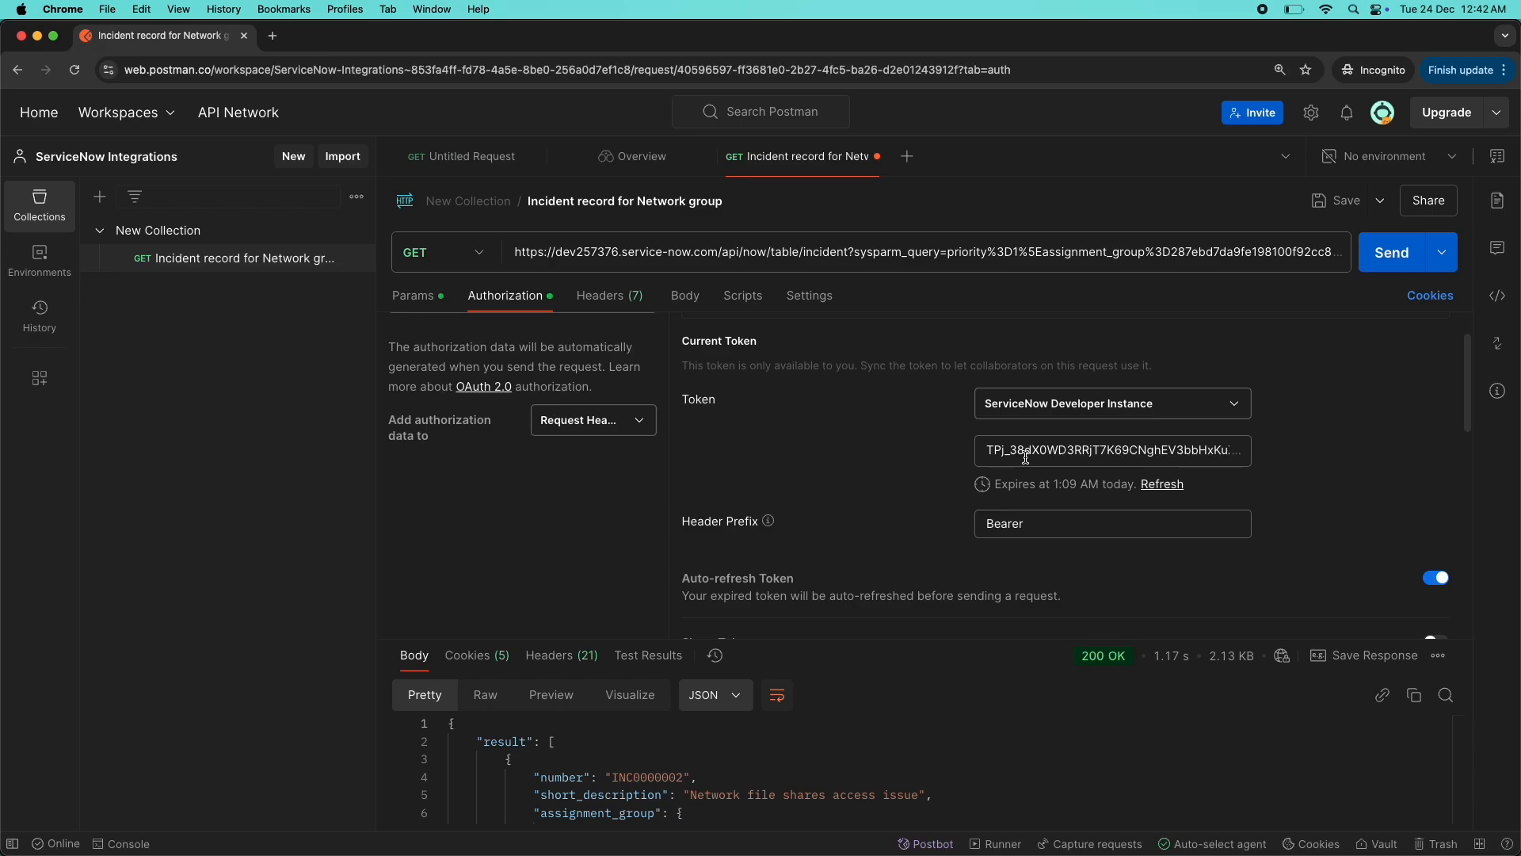
pyautogui.scroll(-5, 773, 443)
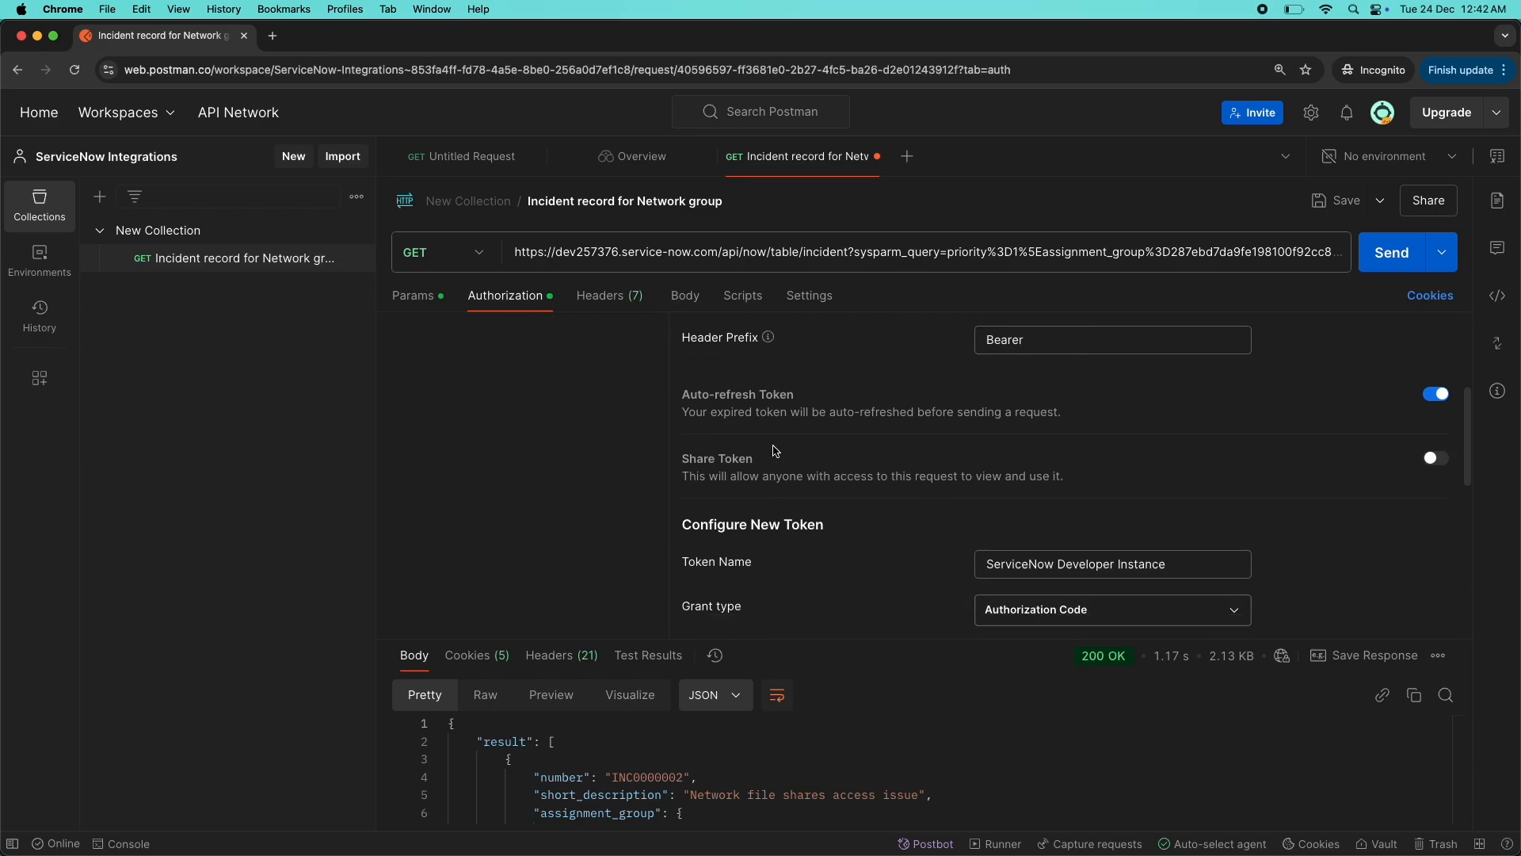
pyautogui.scroll(3, 775, 452)
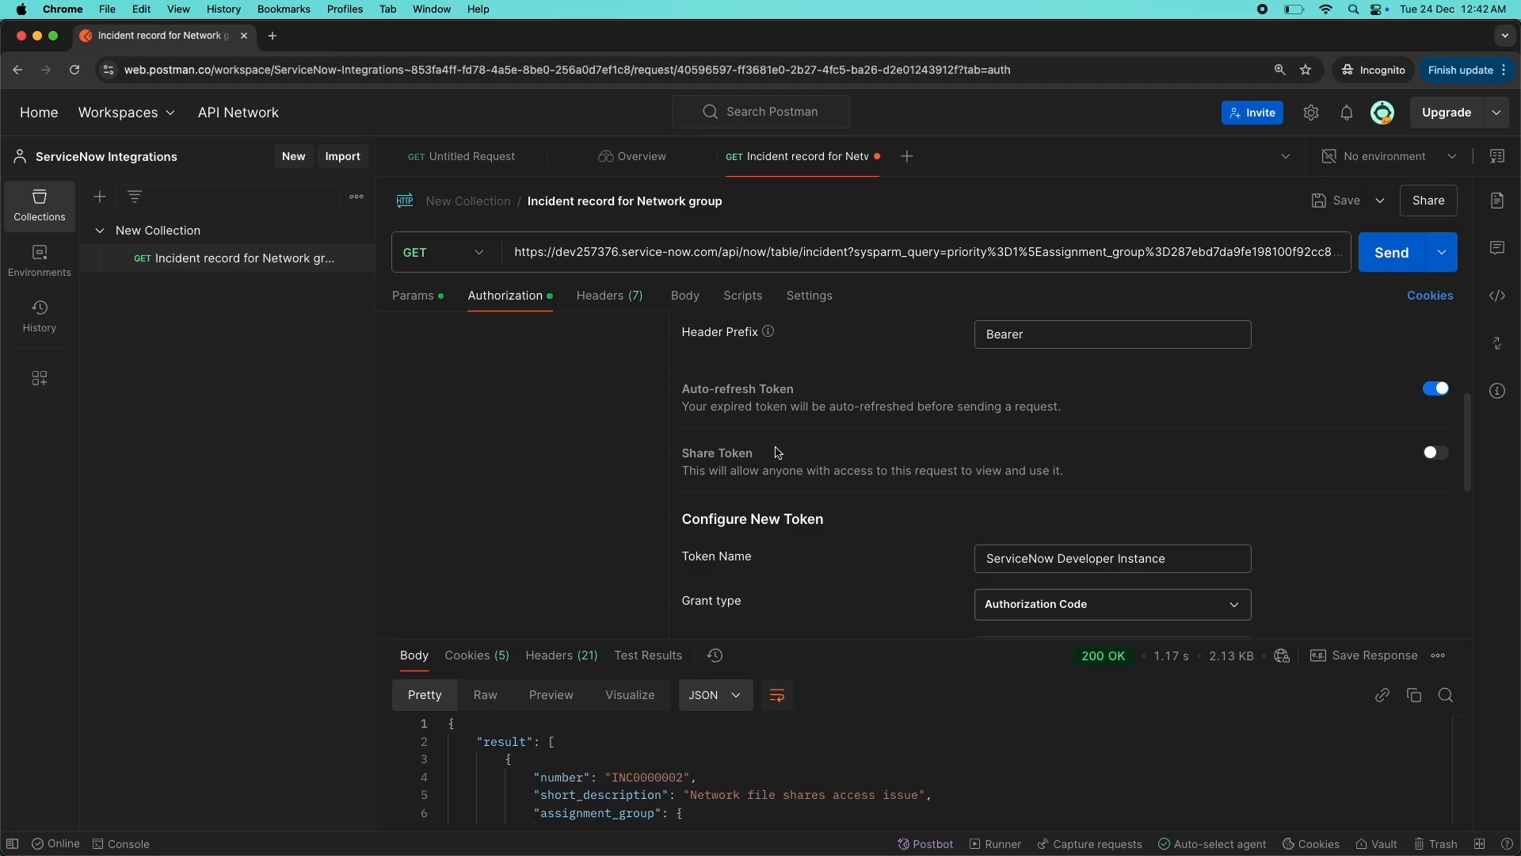
pyautogui.scroll(5, 780, 459)
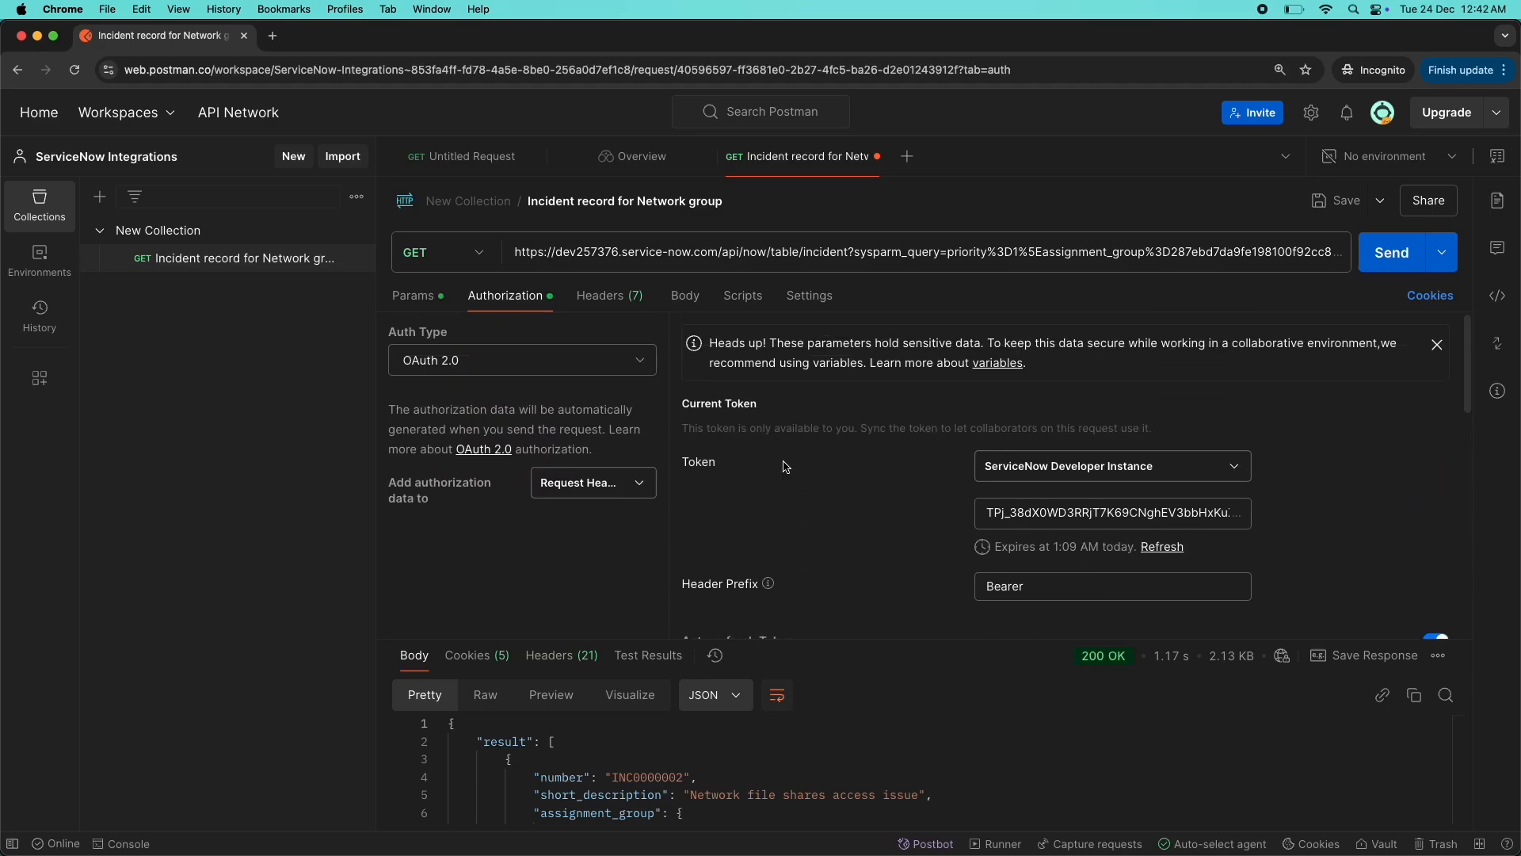